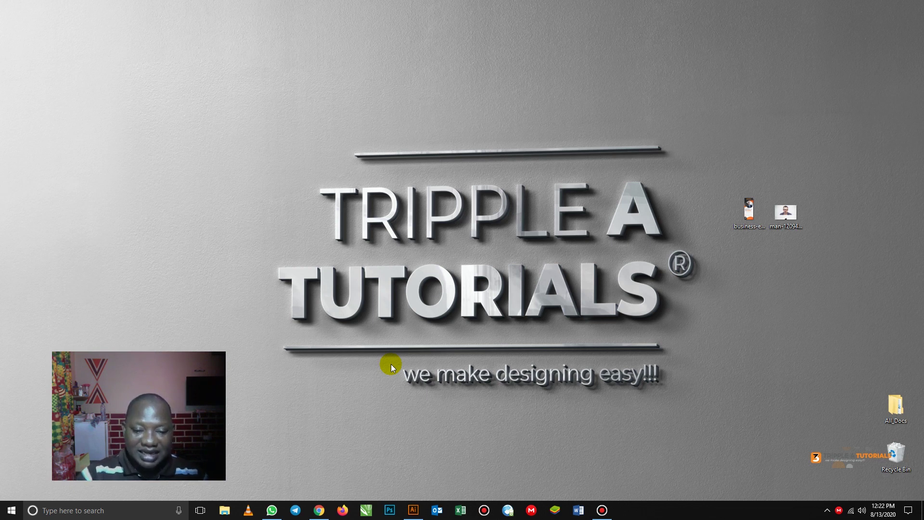
# Open the Business event roll-up banner item page in the Freepik results
pyautogui.click(319, 509)
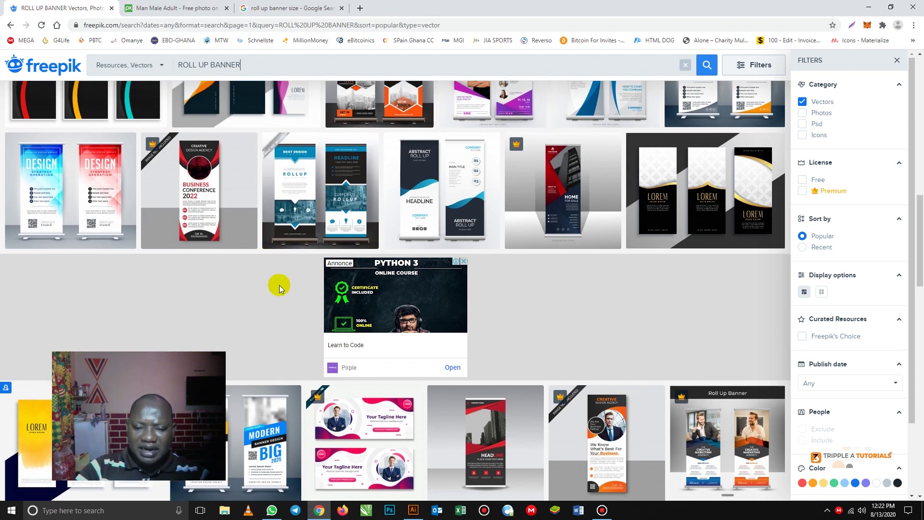
pyautogui.scroll(-3, 279, 285)
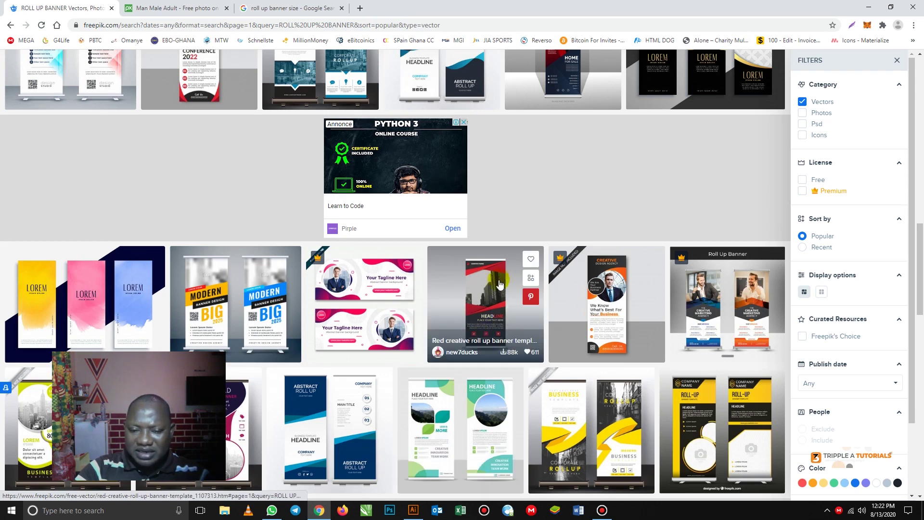
pyautogui.click(534, 277)
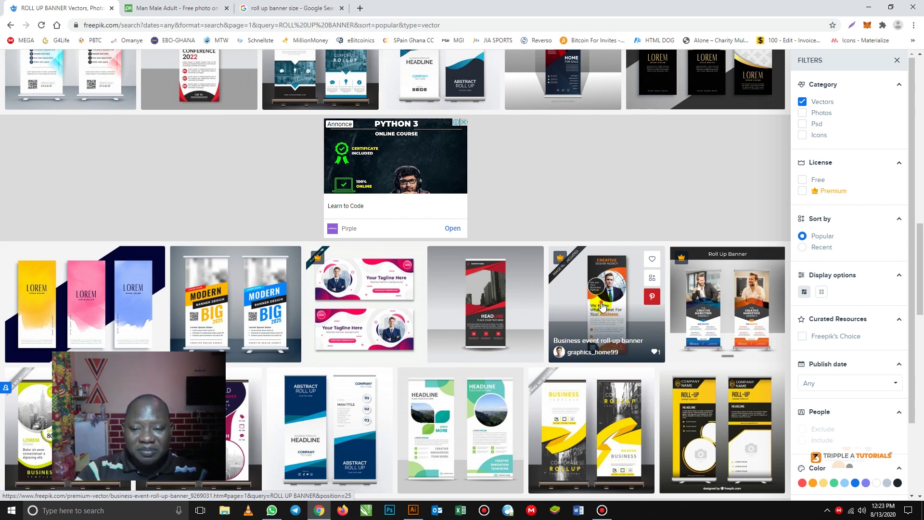
pyautogui.click(601, 305)
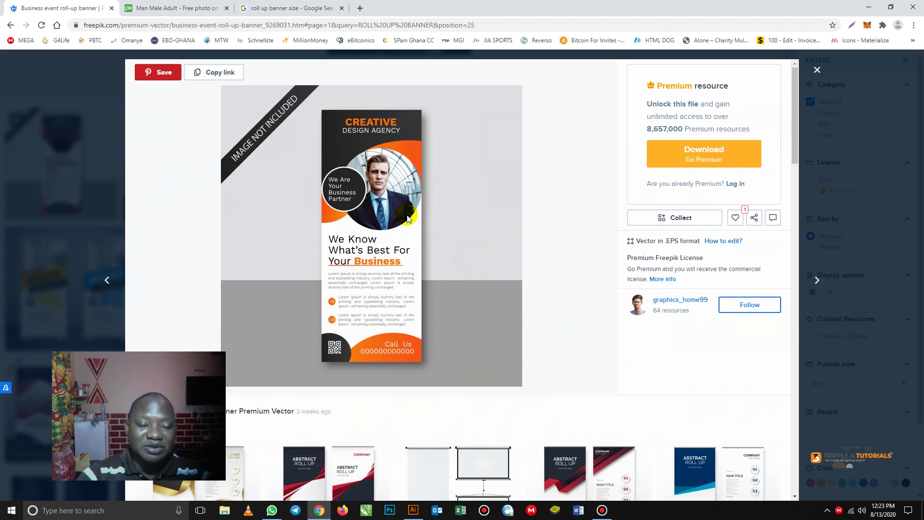
# Save the banner preview image to the Desktop as a JPEG
pyautogui.rightClick(384, 210)
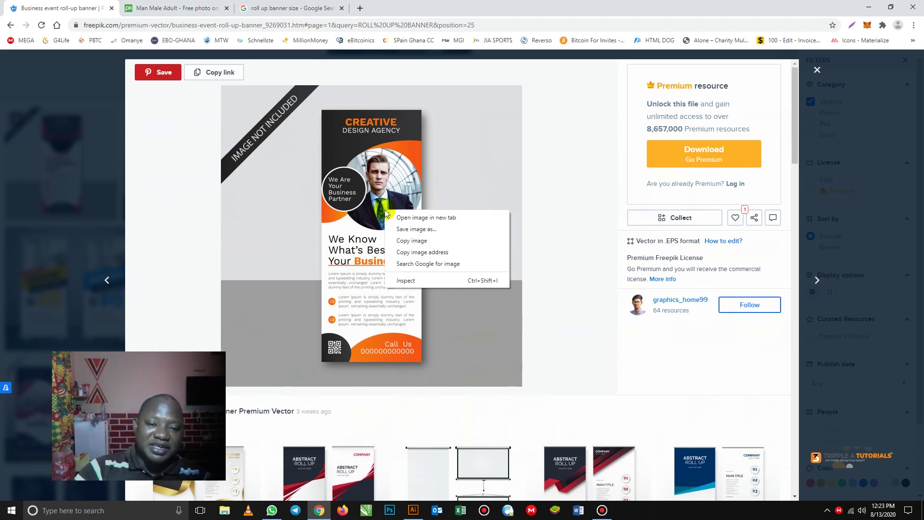
pyautogui.click(403, 230)
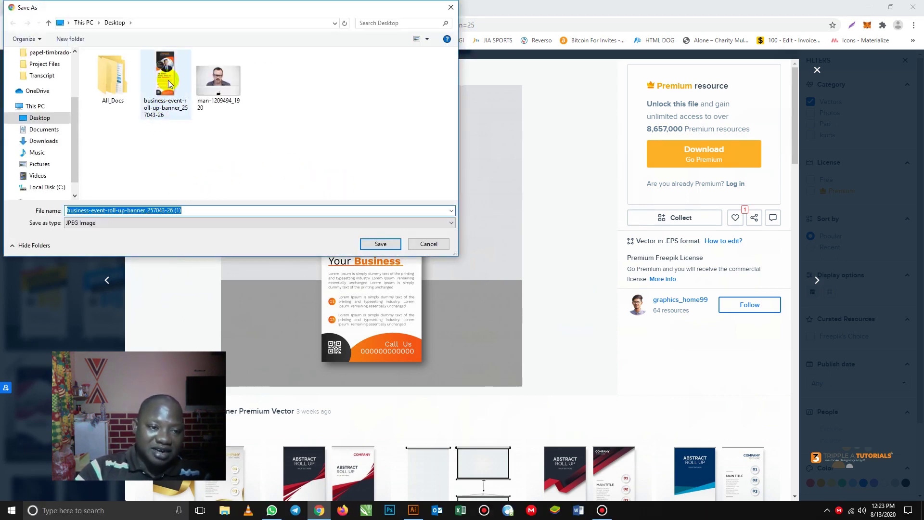
pyautogui.click(375, 245)
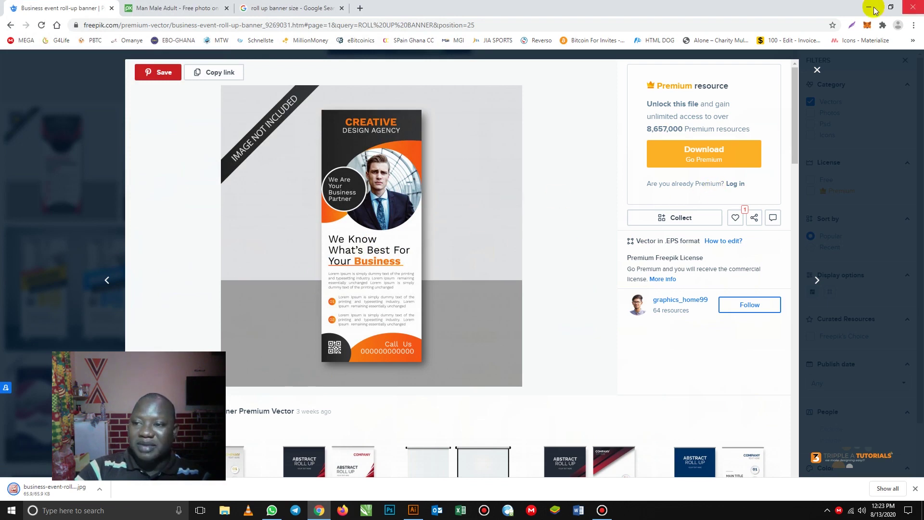
# Open the downloaded banner JPEG in Picture Manager and start cropping it
pyautogui.click(865, 8)
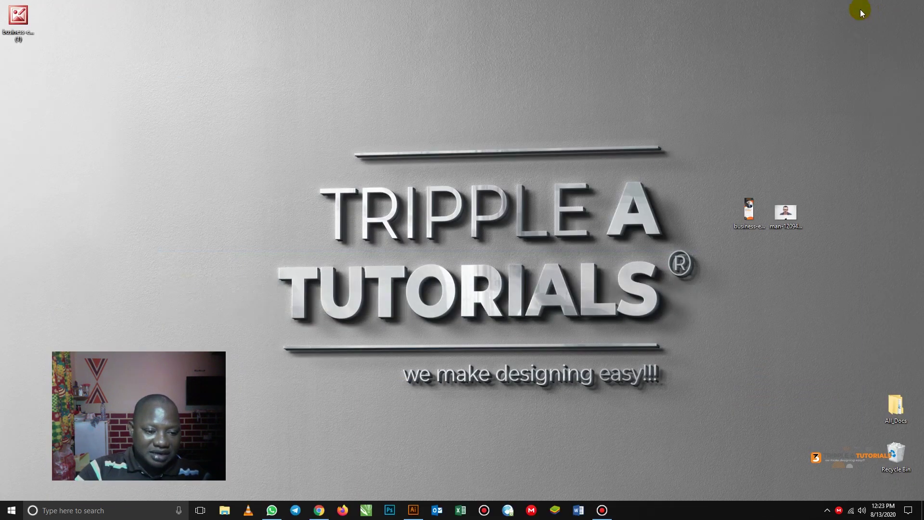
pyautogui.doubleClick(18, 17)
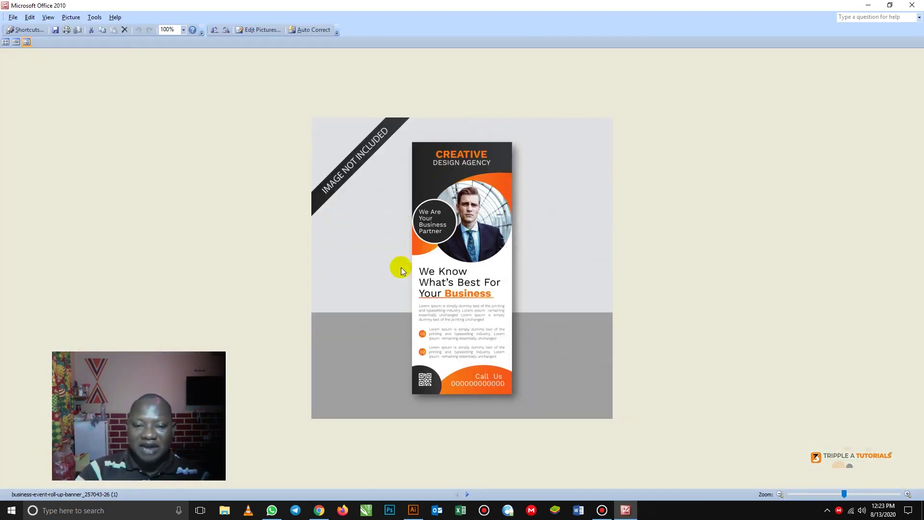
pyautogui.click(259, 31)
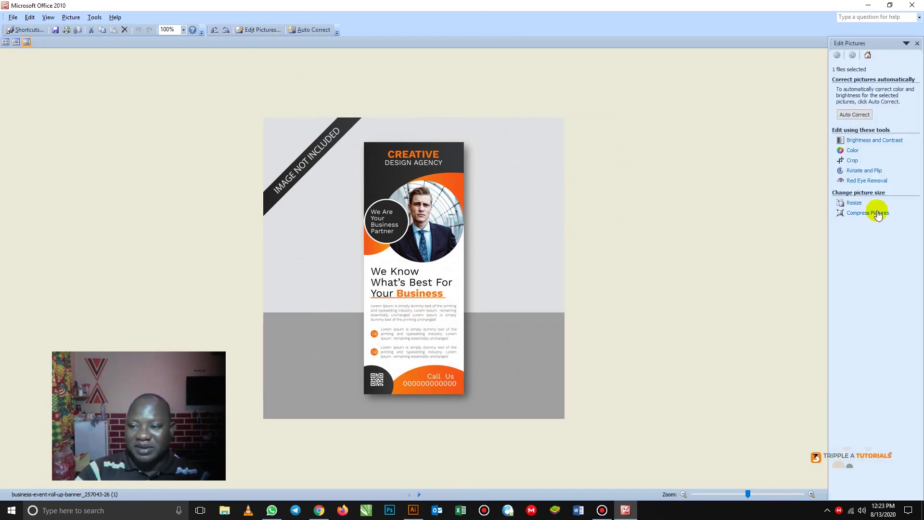
pyautogui.click(851, 160)
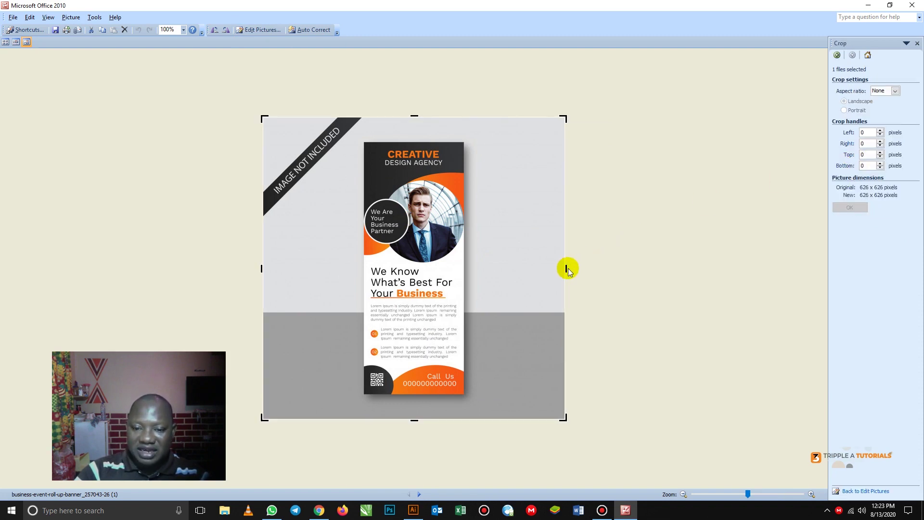
# Crop all four sides to the flyer's edges, leaving a 205 x 523 pixel image
pyautogui.moveTo(568, 268); pyautogui.dragTo(465, 262)
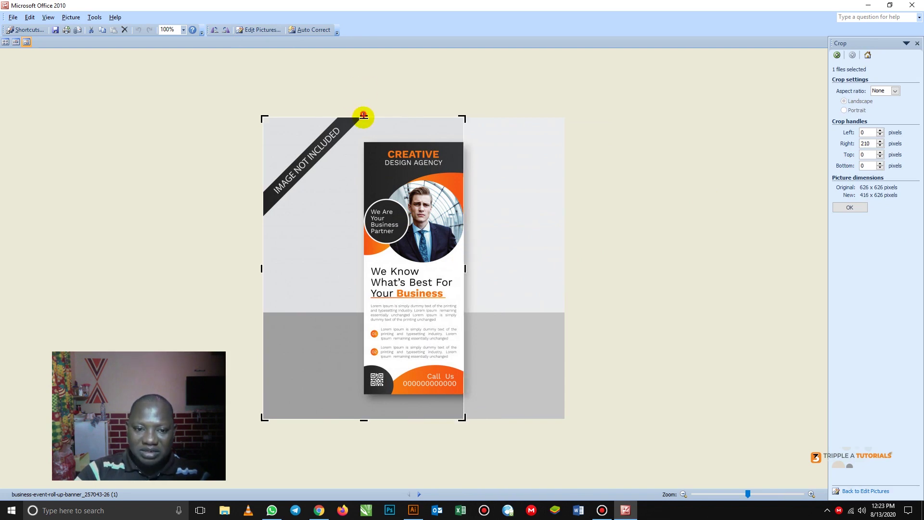
pyautogui.moveTo(364, 113); pyautogui.dragTo(363, 141)
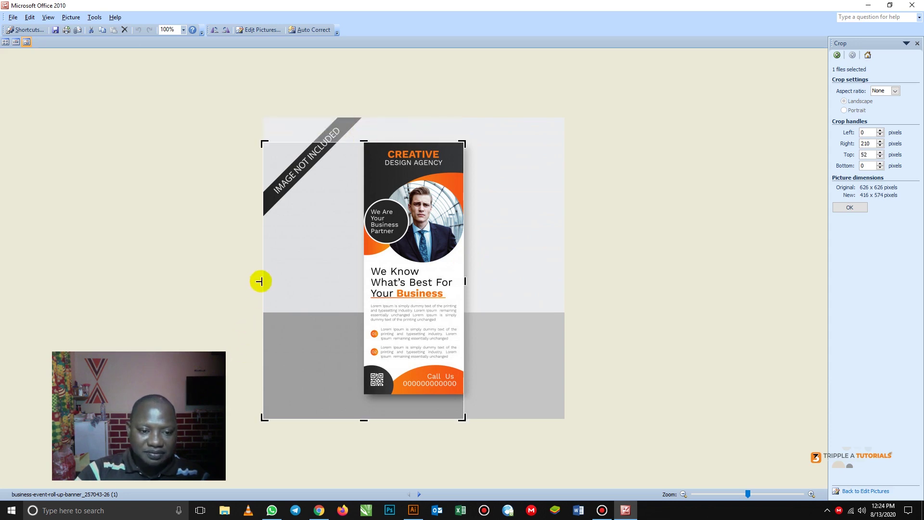
pyautogui.moveTo(262, 279); pyautogui.dragTo(361, 293)
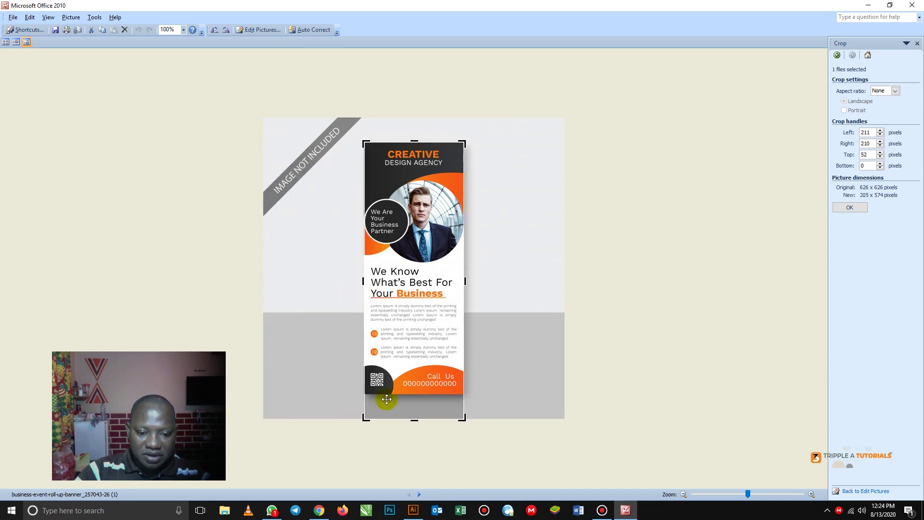
pyautogui.moveTo(412, 421); pyautogui.dragTo(411, 396)
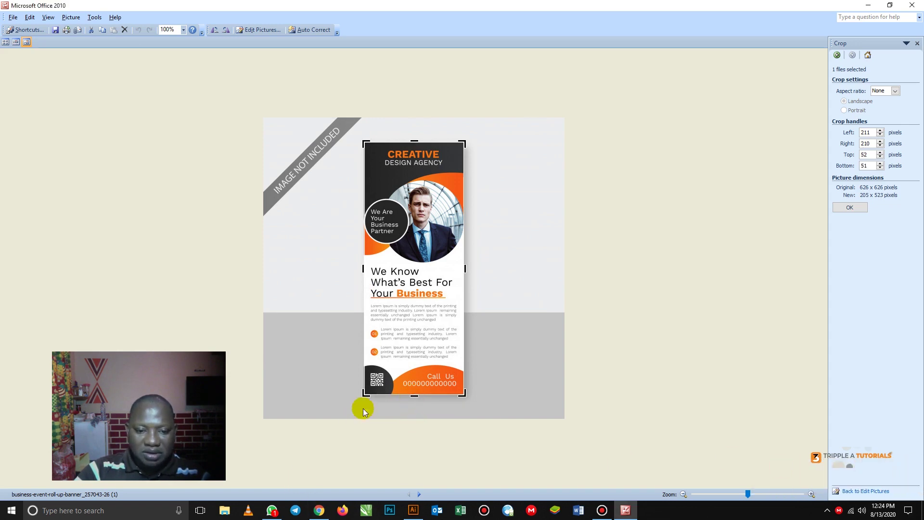
pyautogui.click(845, 205)
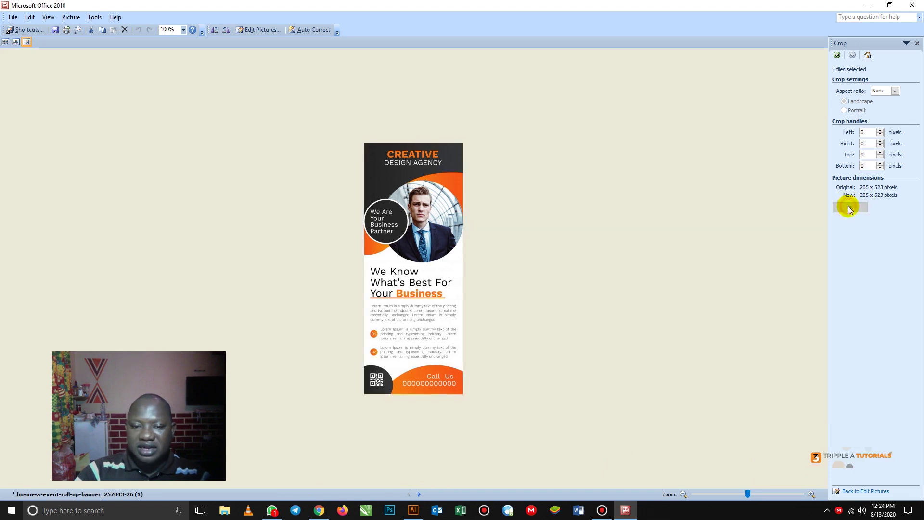
# Save the cropped picture, close the viewer, and move the file beside the other desktop files
pyautogui.click(56, 30)
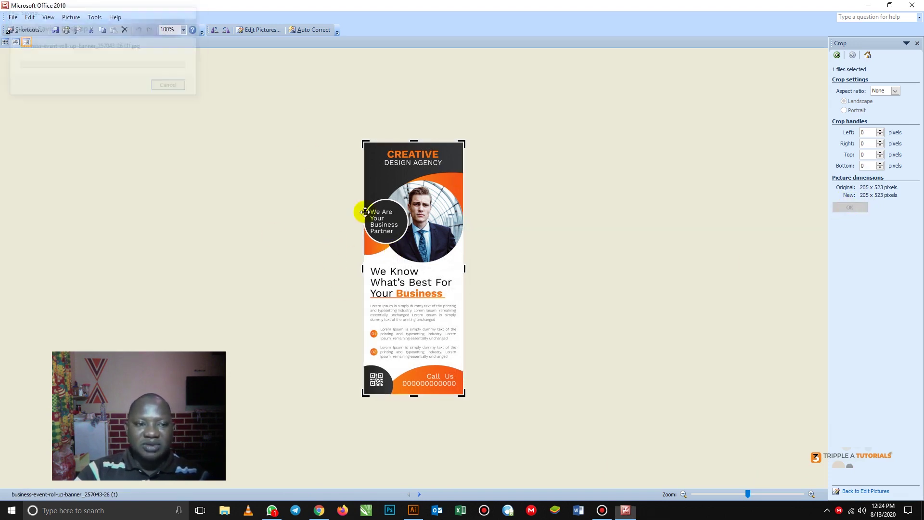
pyautogui.click(914, 5)
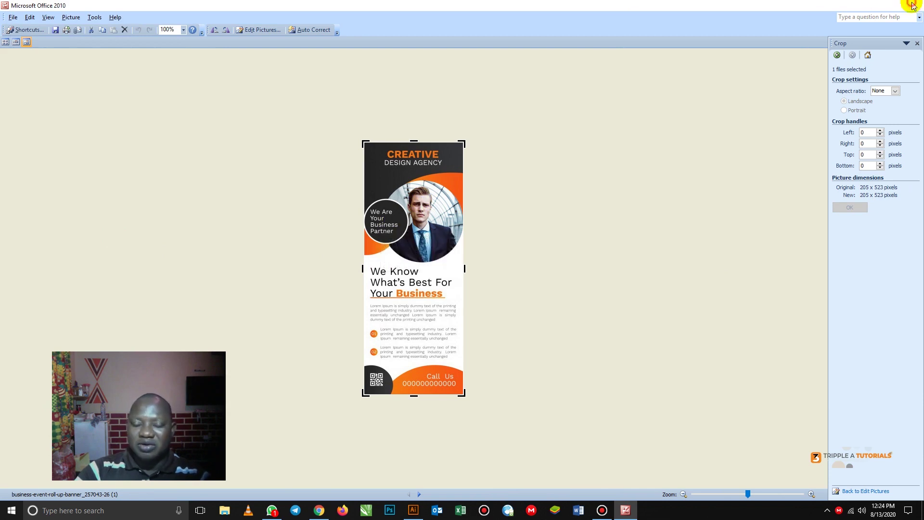
pyautogui.moveTo(28, 27); pyautogui.dragTo(698, 207)
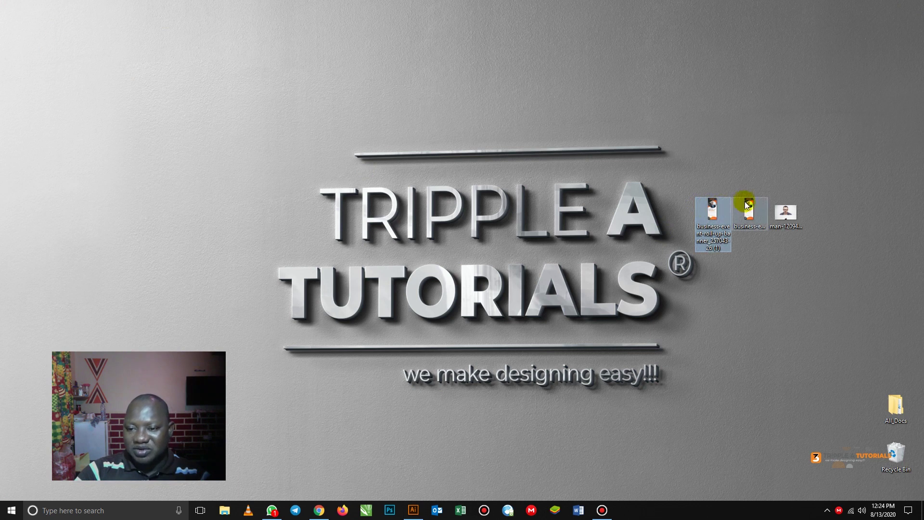
# Reopen the cropped banner image to check it, close it, and refresh the desktop
pyautogui.doubleClick(711, 206)
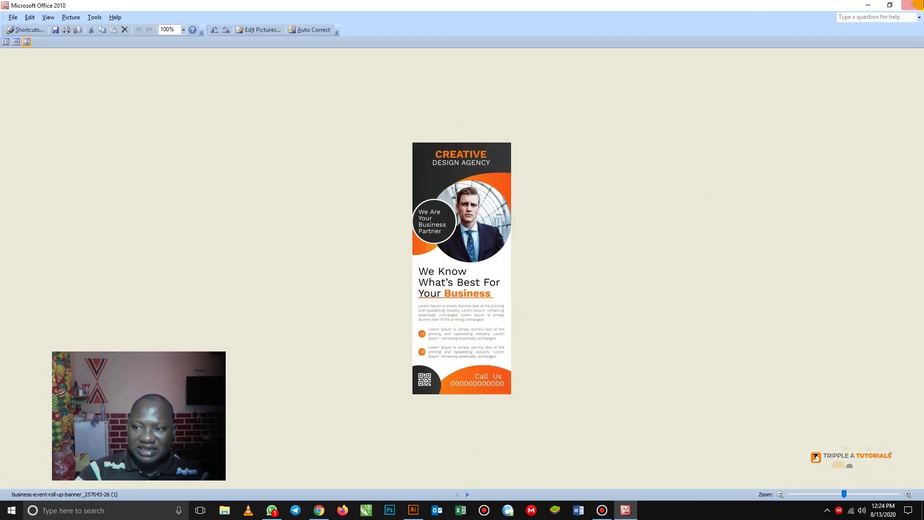
pyautogui.click(911, 5)
pyautogui.rightClick(223, 129)
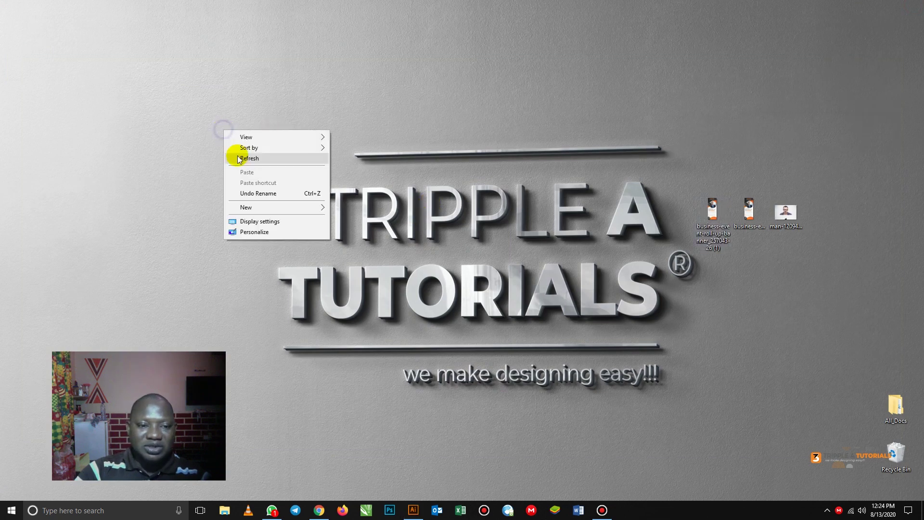
pyautogui.click(238, 159)
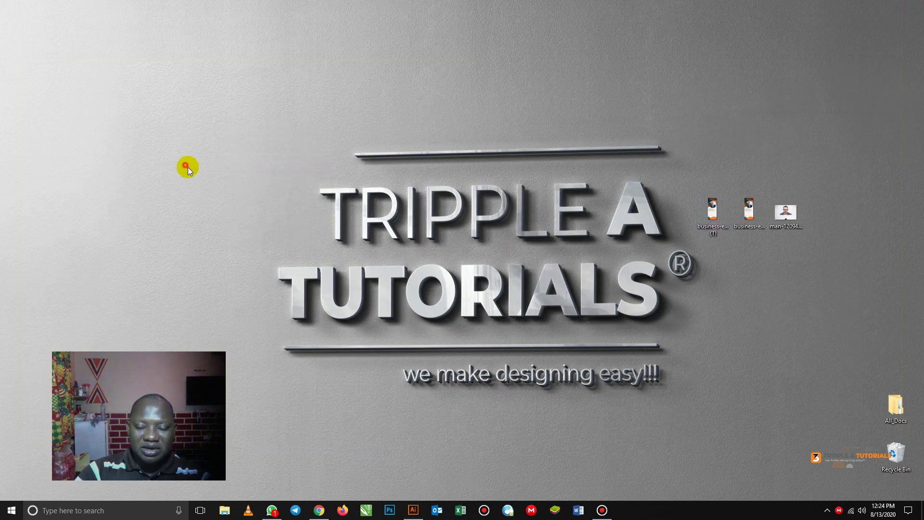
# Check the 'roll up banner size' results showing 850mm x 2000mm, then return to Illustrator
pyautogui.click(318, 510)
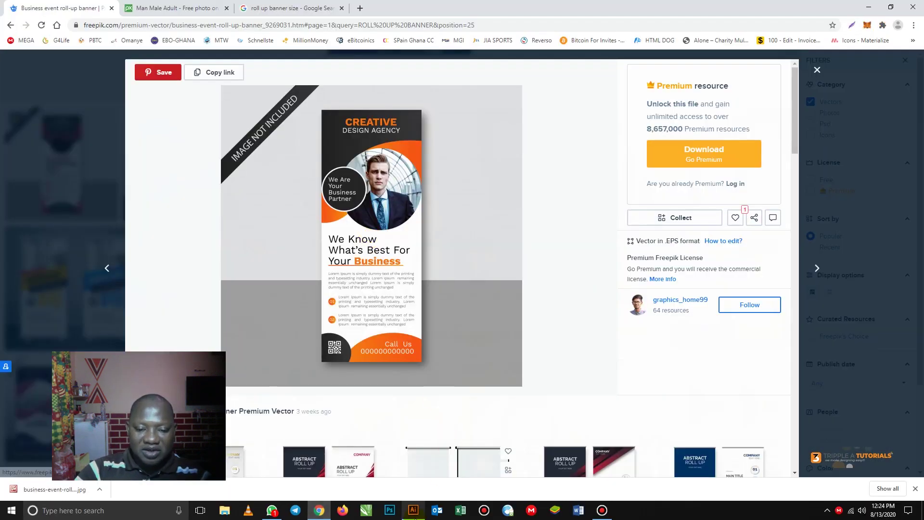
pyautogui.click(412, 511)
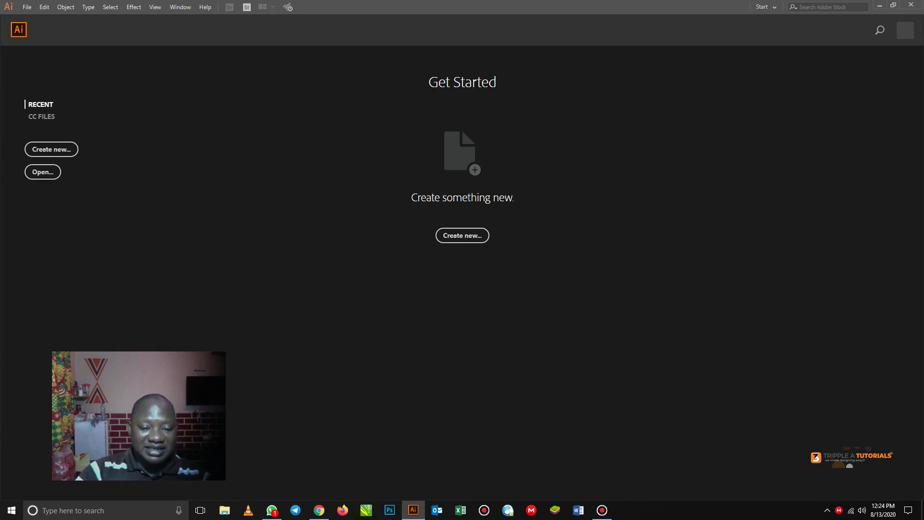
pyautogui.click(319, 510)
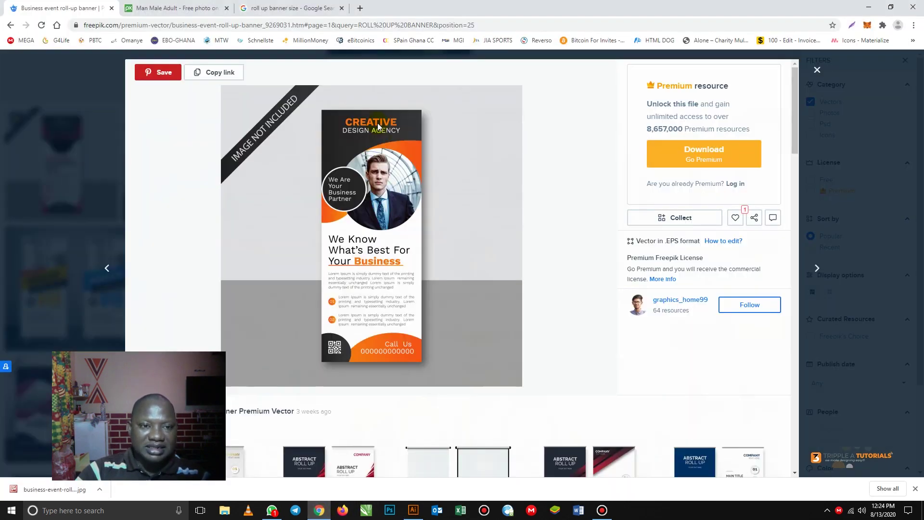
pyautogui.click(288, 8)
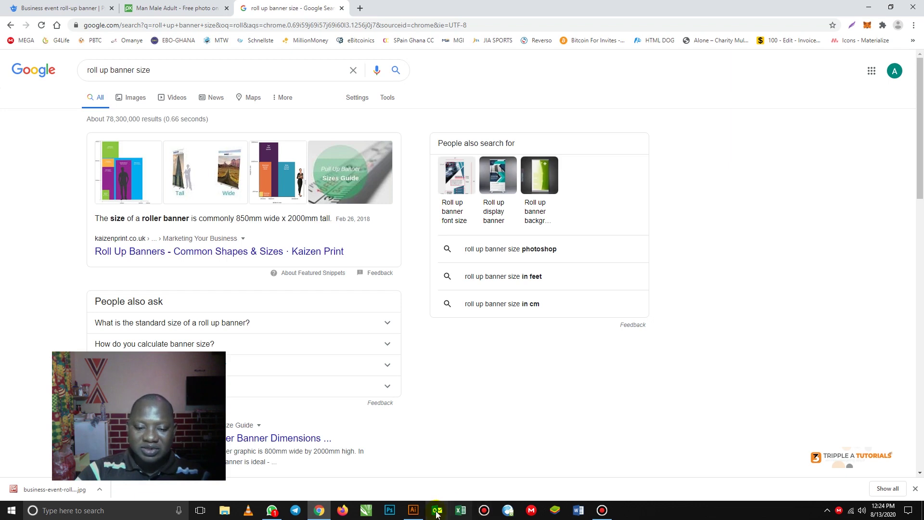
pyautogui.click(416, 511)
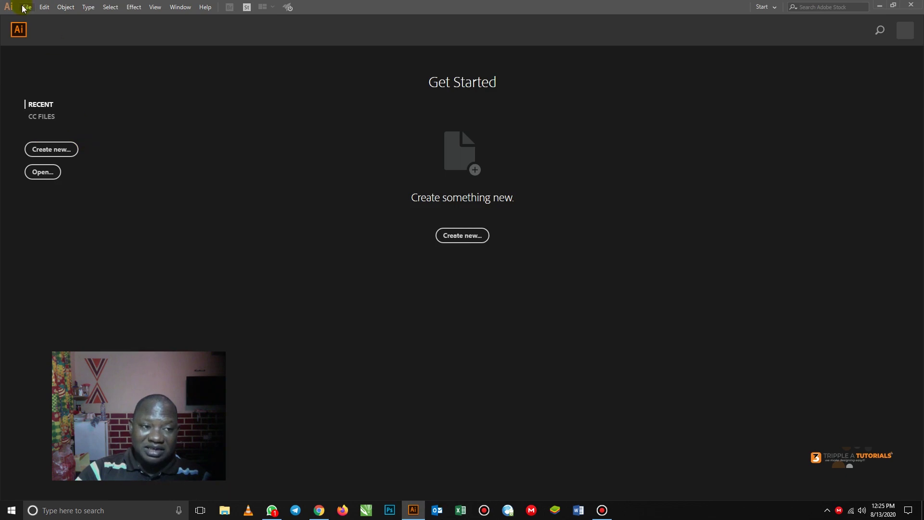
# Create a new Print document in Centimeters, 85 cm wide by 200 cm tall
pyautogui.click(49, 150)
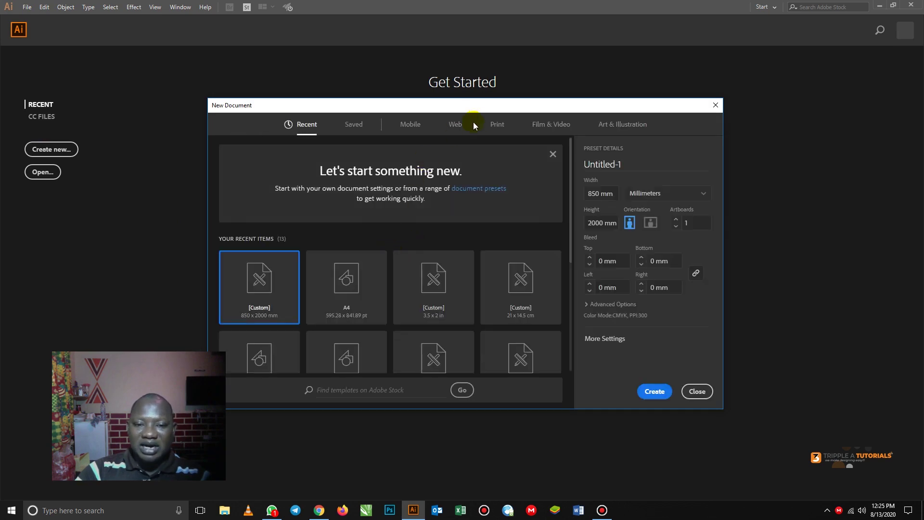
pyautogui.click(497, 125)
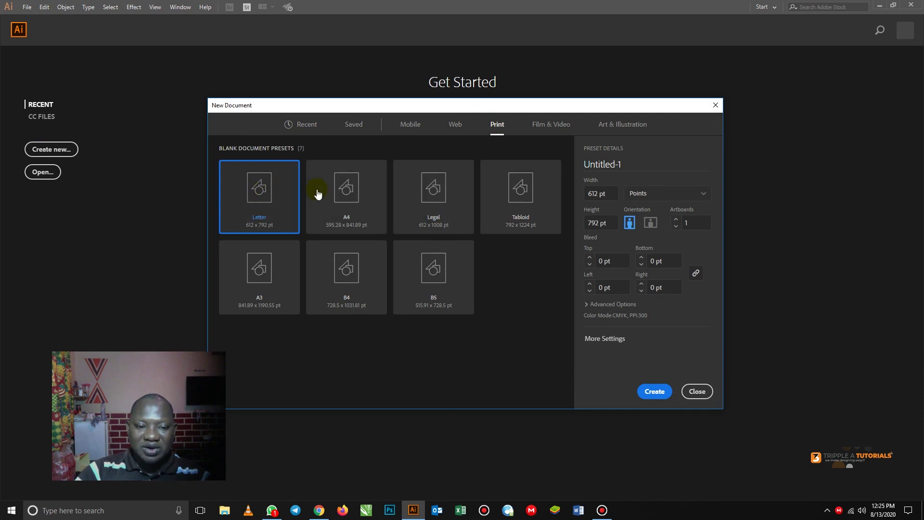
pyautogui.click(677, 198)
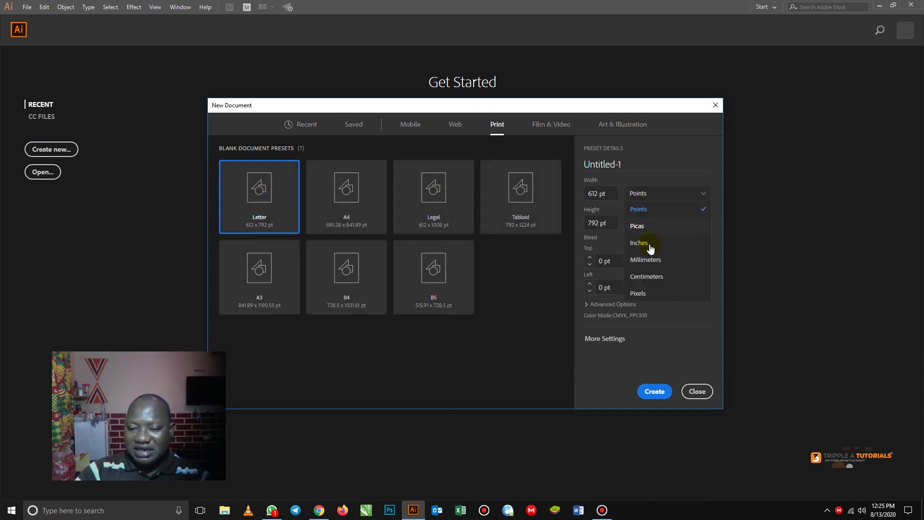
pyautogui.click(645, 258)
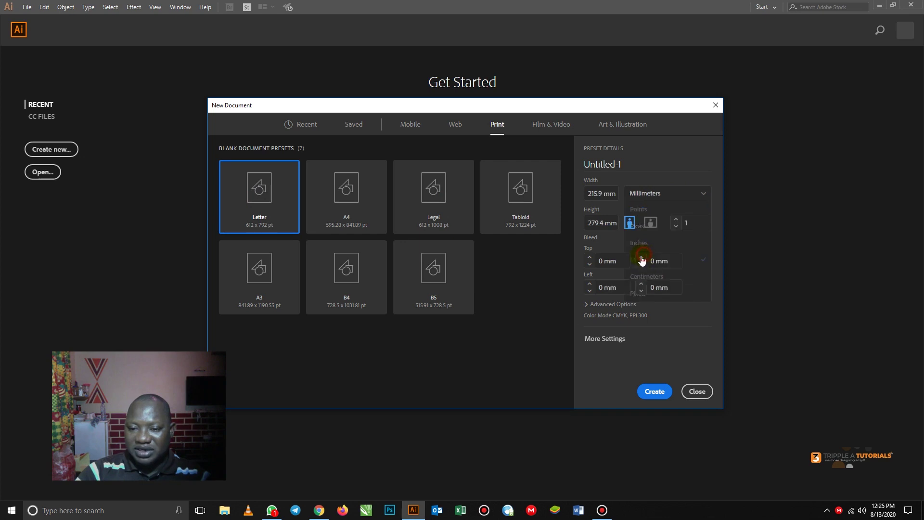
pyautogui.click(594, 193)
pyautogui.doubleClick(594, 193)
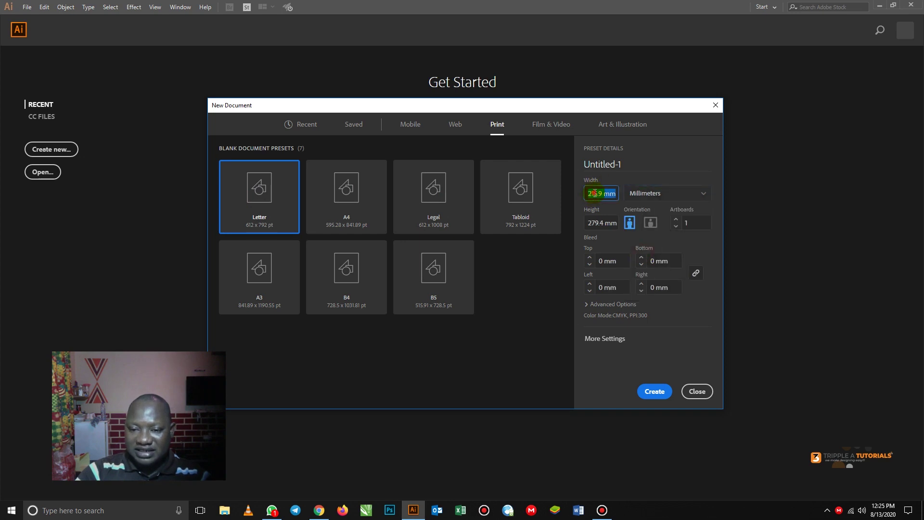
pyautogui.write('85')
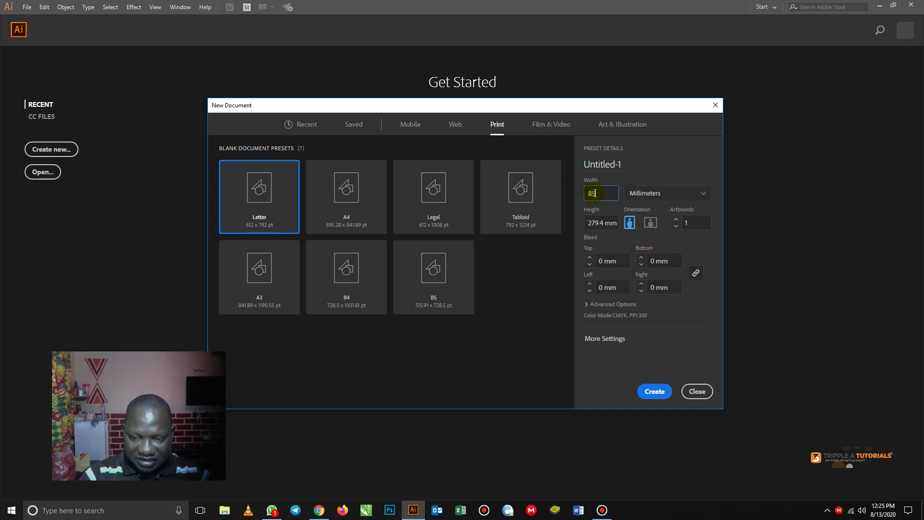
pyautogui.write('0')
pyautogui.press('Tab')
pyautogui.write('2')
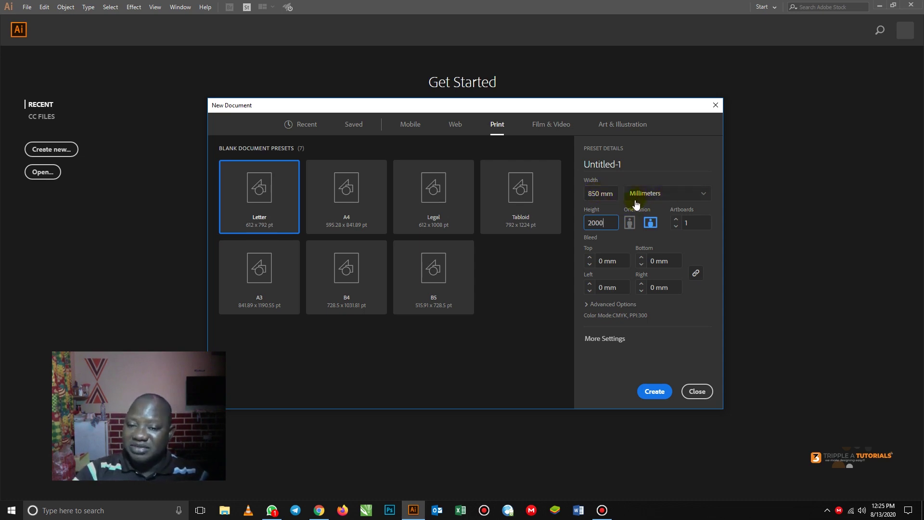
pyautogui.click(660, 198)
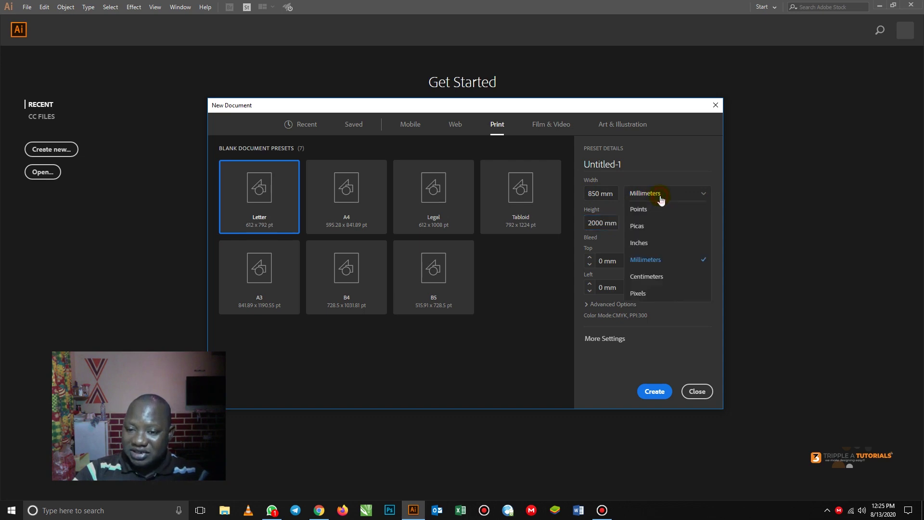
pyautogui.click(651, 278)
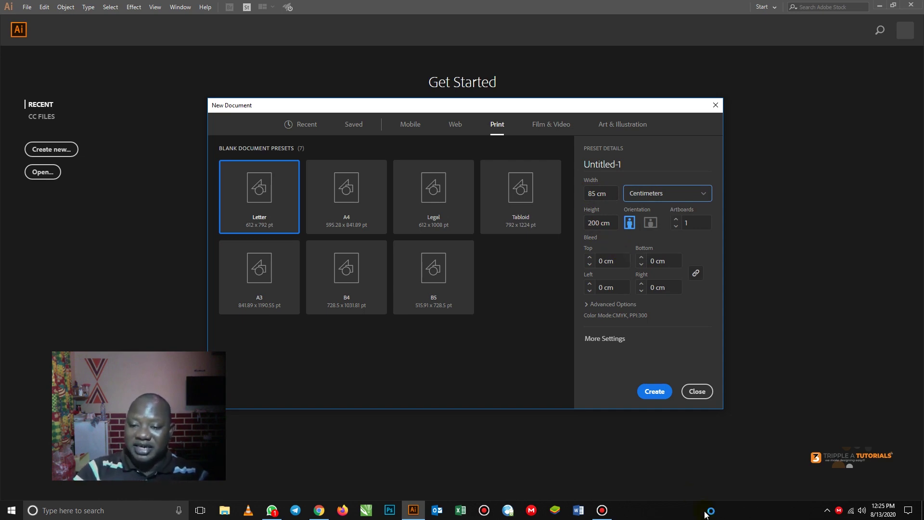
pyautogui.click(655, 392)
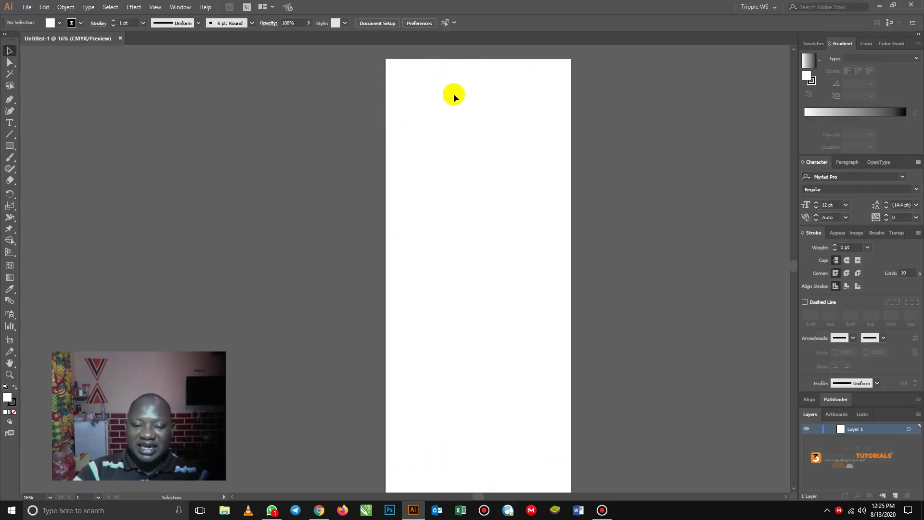
# Place the roll-up banner image from the Desktop onto the canvas
pyautogui.moveTo(477, 136)
pyautogui.mouseDown()
pyautogui.moveTo(470, 126)
pyautogui.moveTo(460, 131)
pyautogui.mouseUp()
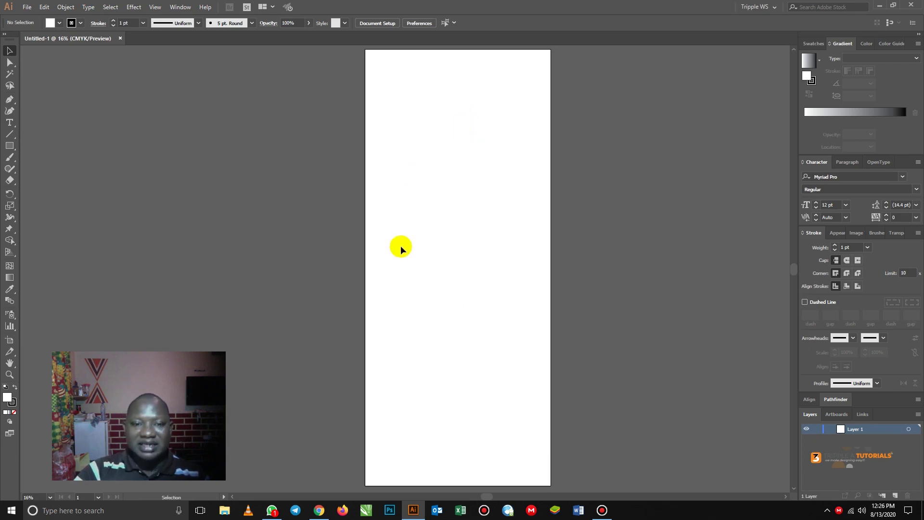
pyautogui.click(27, 8)
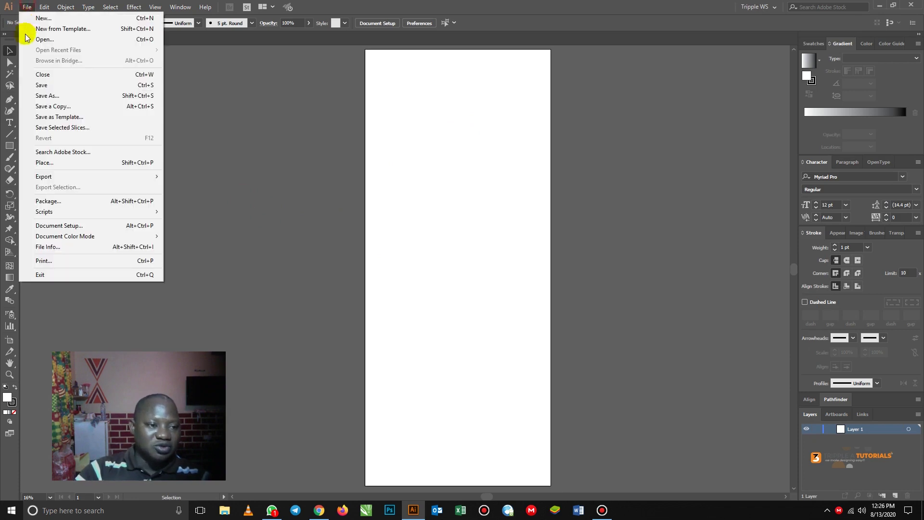
pyautogui.click(47, 163)
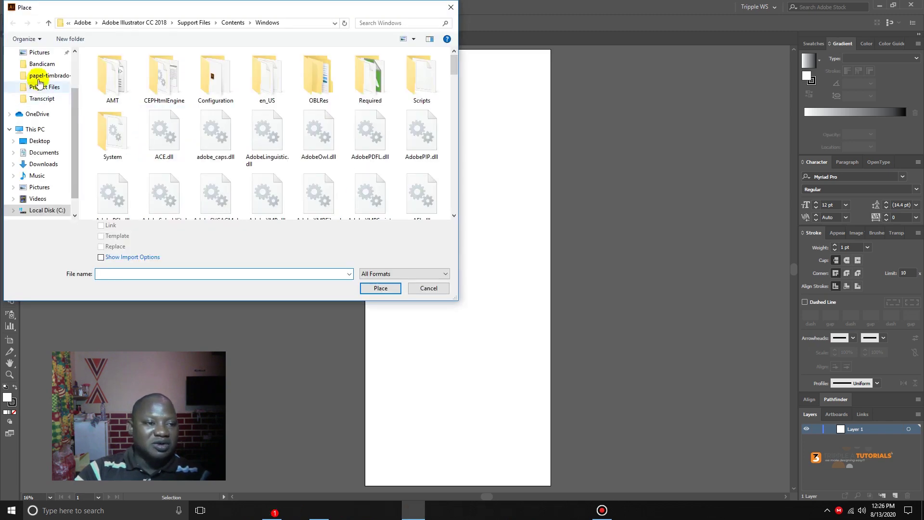
pyautogui.scroll(2, 72, 96)
pyautogui.click(40, 71)
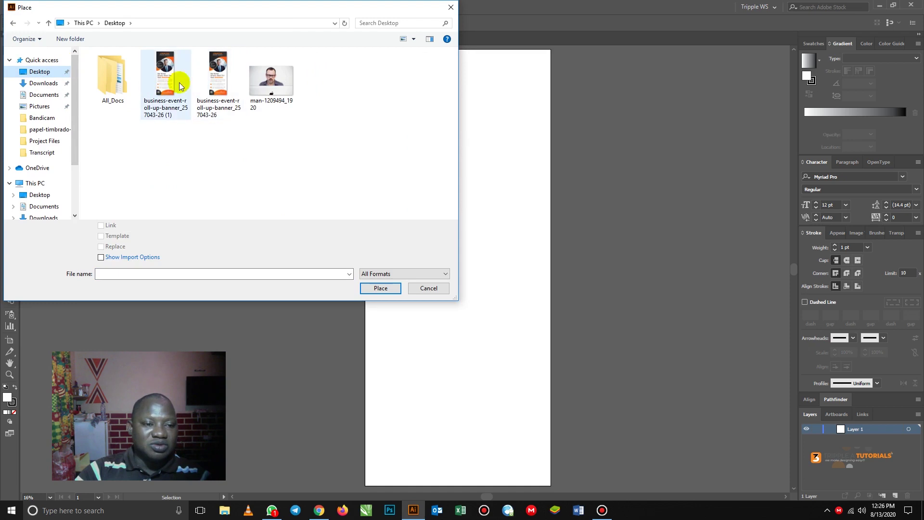
pyautogui.click(210, 83)
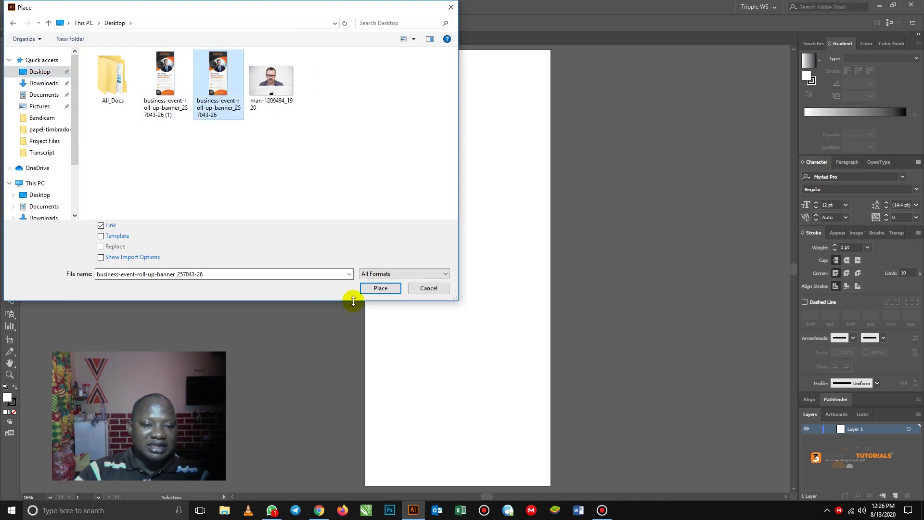
pyautogui.click(367, 287)
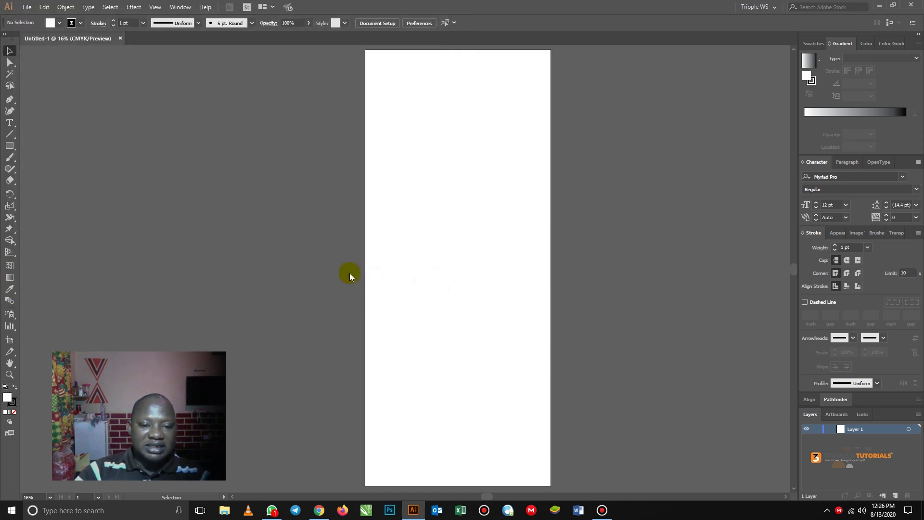
pyautogui.click(249, 83)
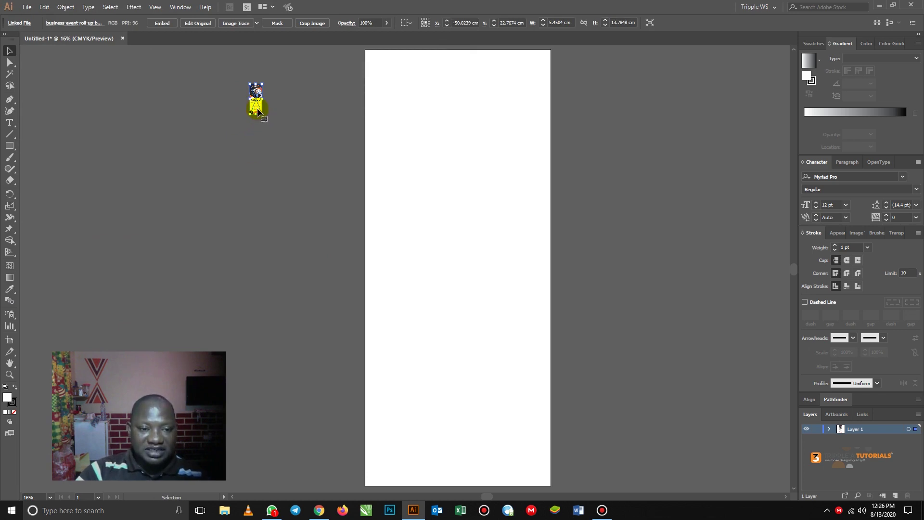
# Move and scale the image from the artboard's top-left corner to about 78.9 x 199.5 cm
pyautogui.moveTo(256, 103); pyautogui.dragTo(373, 78)
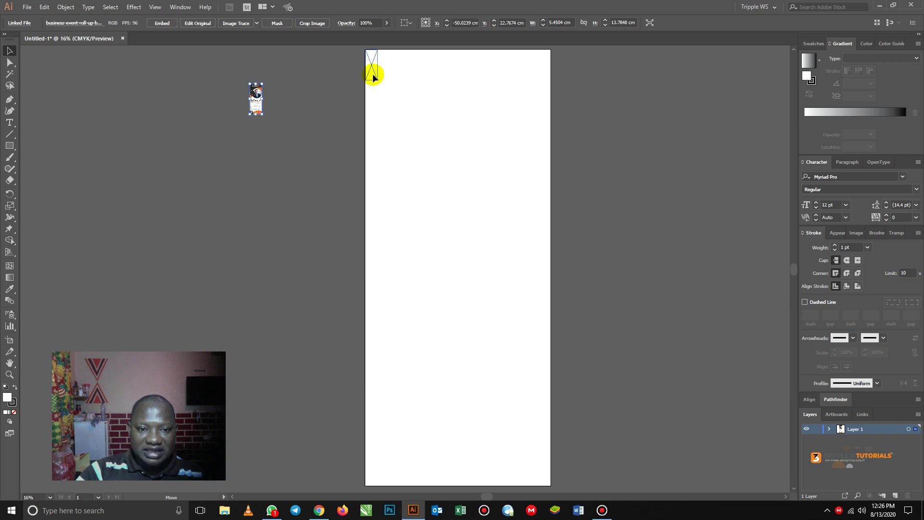
pyautogui.moveTo(373, 78); pyautogui.dragTo(619, 486)
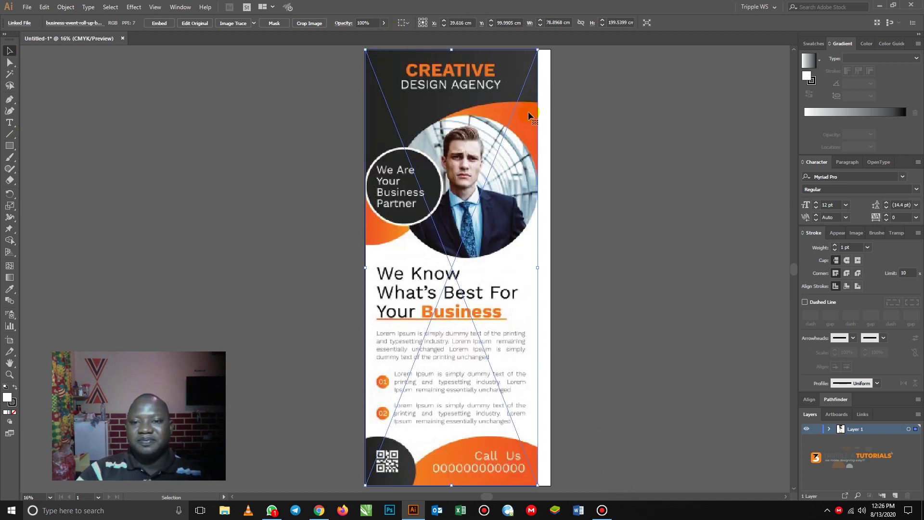
pyautogui.click(582, 141)
# Nudge the banner image, then drag it off to the left of the artboard
pyautogui.click(483, 207)
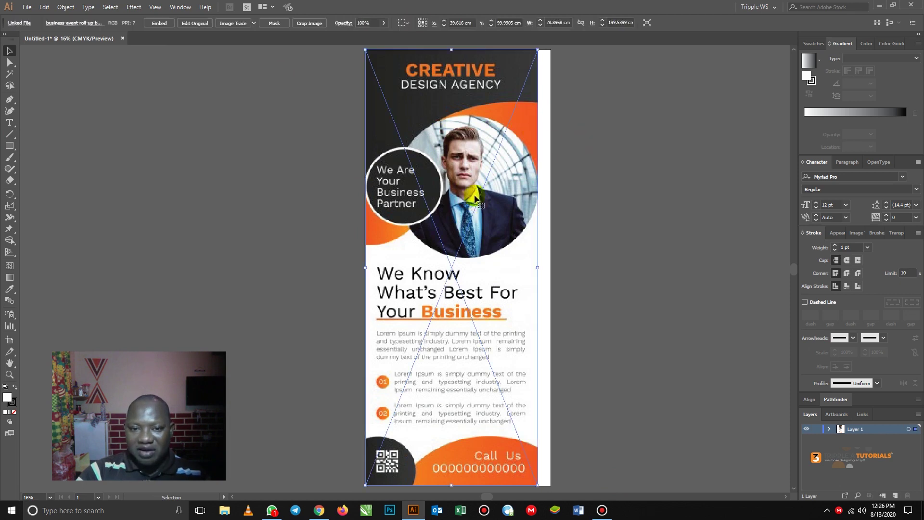
pyautogui.moveTo(487, 198); pyautogui.dragTo(496, 198)
pyautogui.click(598, 159)
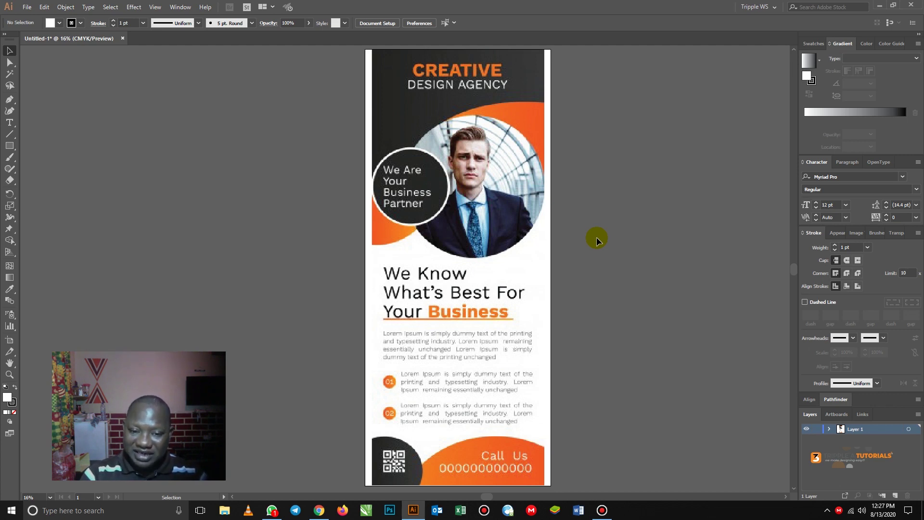
pyautogui.click(505, 232)
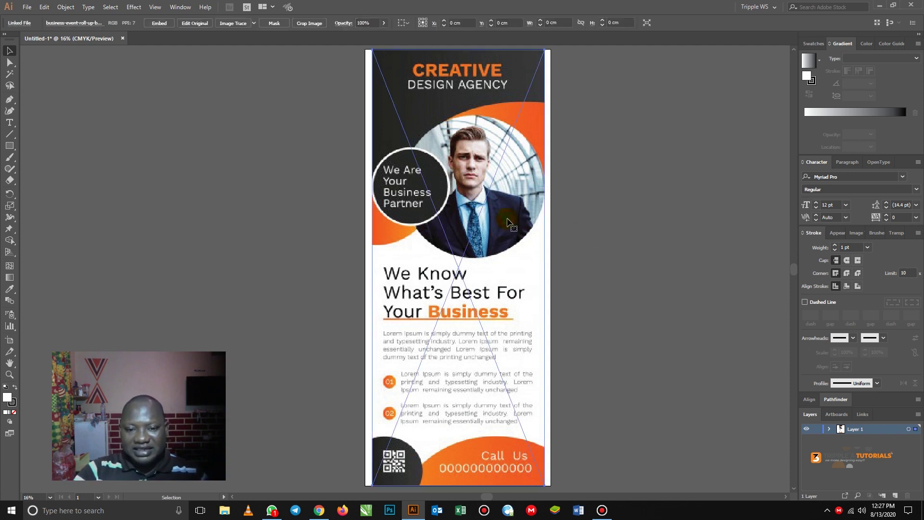
pyautogui.moveTo(505, 233); pyautogui.dragTo(289, 243)
pyautogui.click(648, 214)
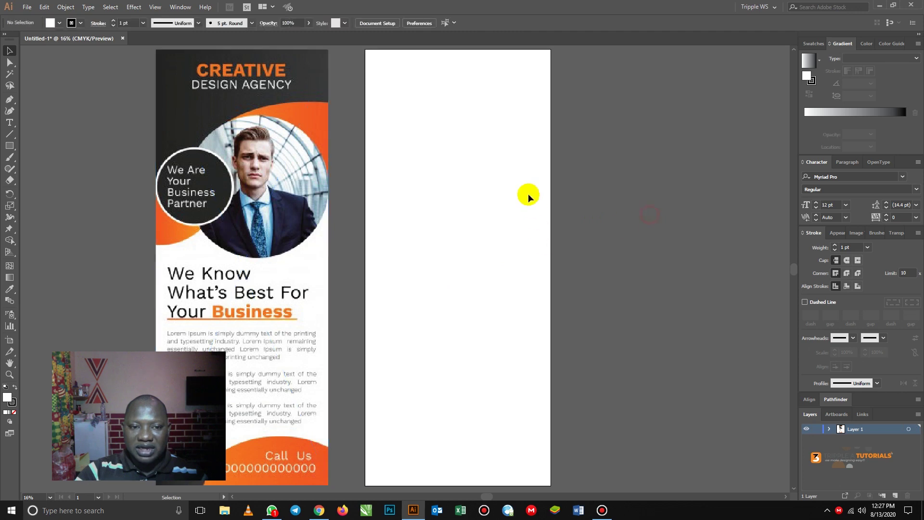
# Draw an orange-filled rectangle of about 52.5 x 37.3 cm in the upper artboard
pyautogui.click(10, 146)
pyautogui.moveTo(410, 177); pyautogui.dragTo(524, 248)
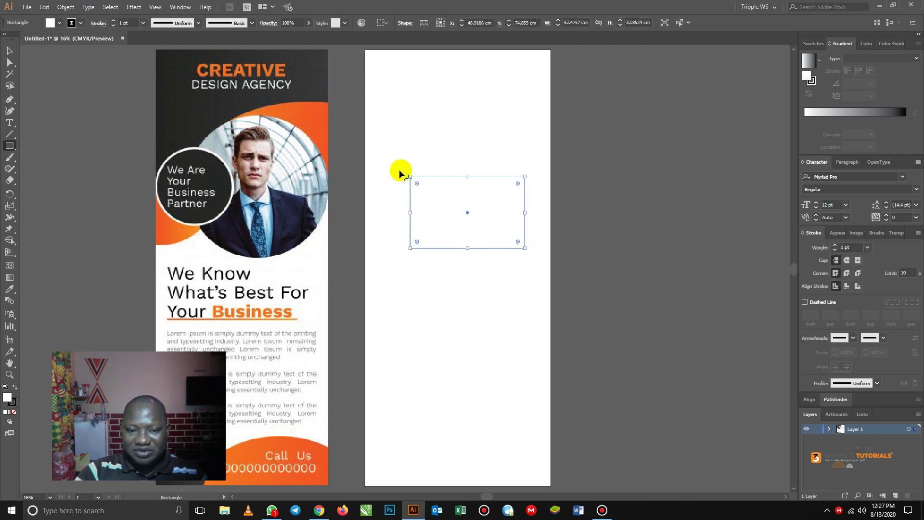
pyautogui.click(9, 50)
pyautogui.moveTo(458, 191)
pyautogui.mouseDown()
pyautogui.moveTo(474, 186)
pyautogui.moveTo(465, 179)
pyautogui.mouseUp()
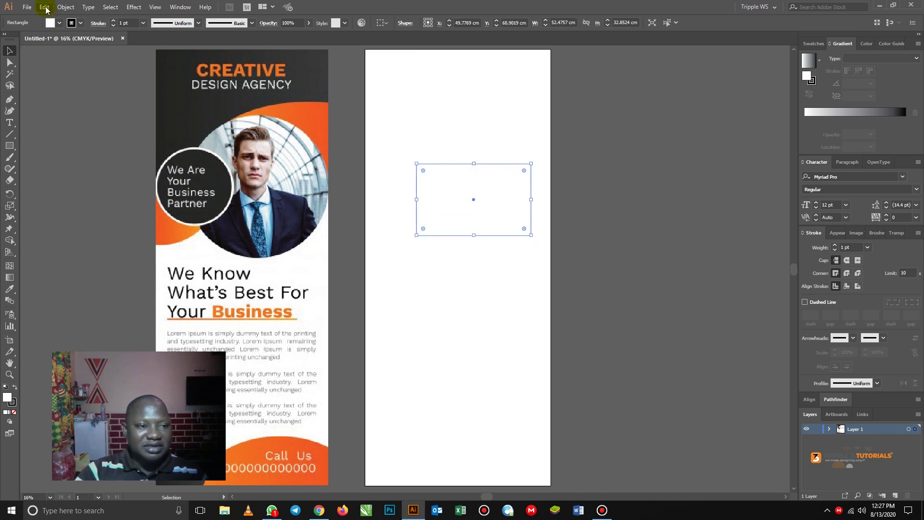
pyautogui.click(60, 22)
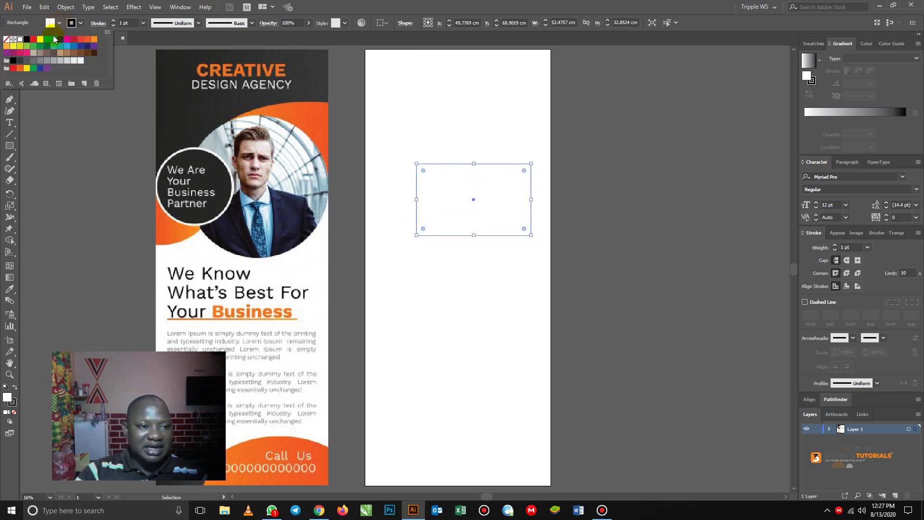
pyautogui.click(21, 68)
pyautogui.click(136, 186)
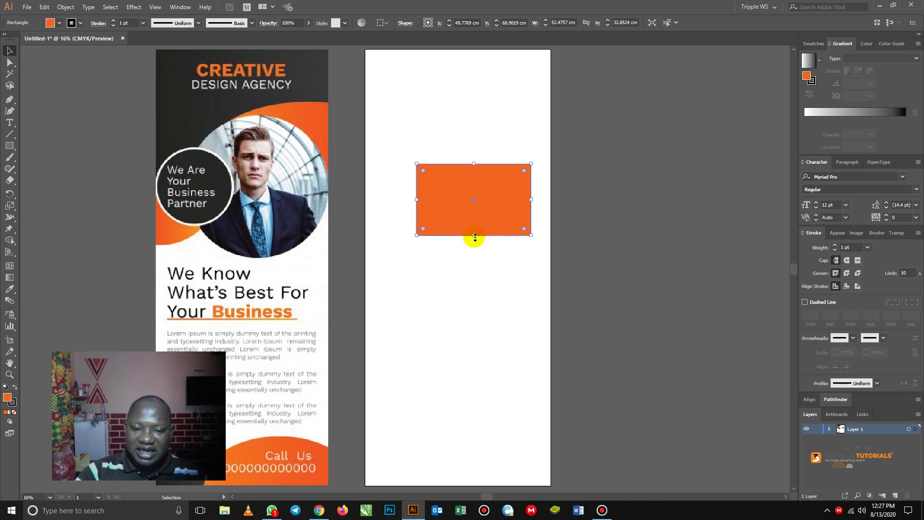
pyautogui.moveTo(474, 235); pyautogui.dragTo(475, 244)
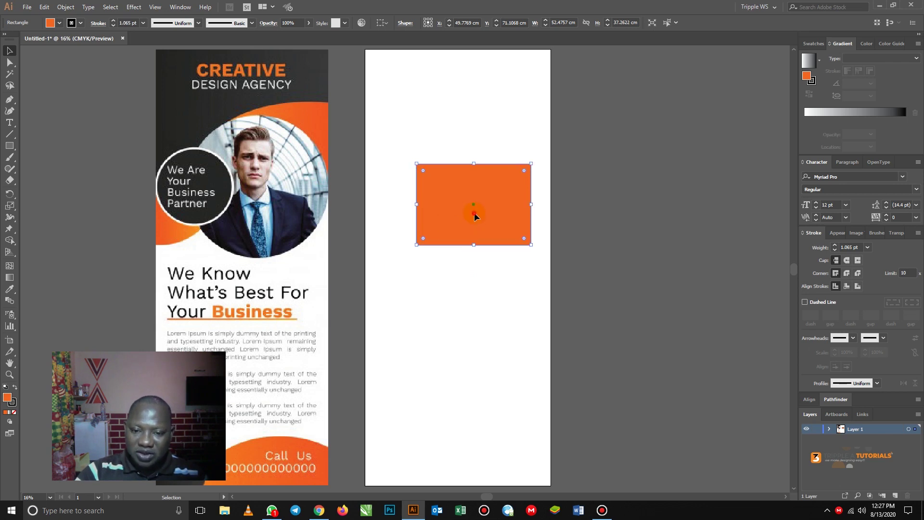
pyautogui.moveTo(473, 212); pyautogui.dragTo(473, 212)
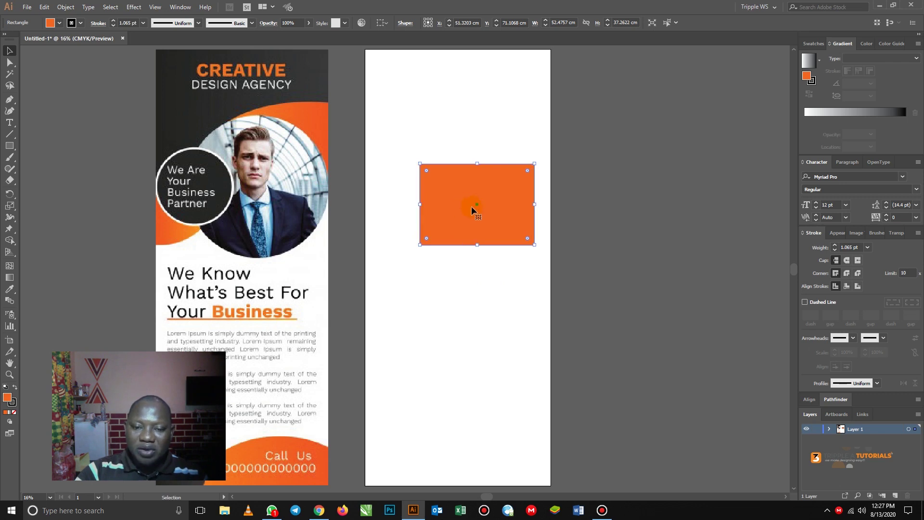
# Bend the rectangle's left edge into an S-curve with the Anchor Point tool, then move it up-left
pyautogui.click(12, 102)
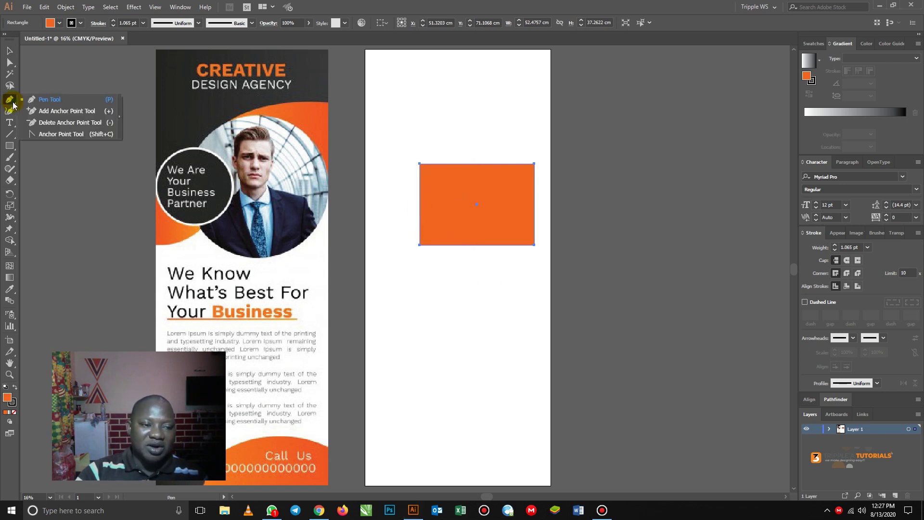
pyautogui.click(60, 135)
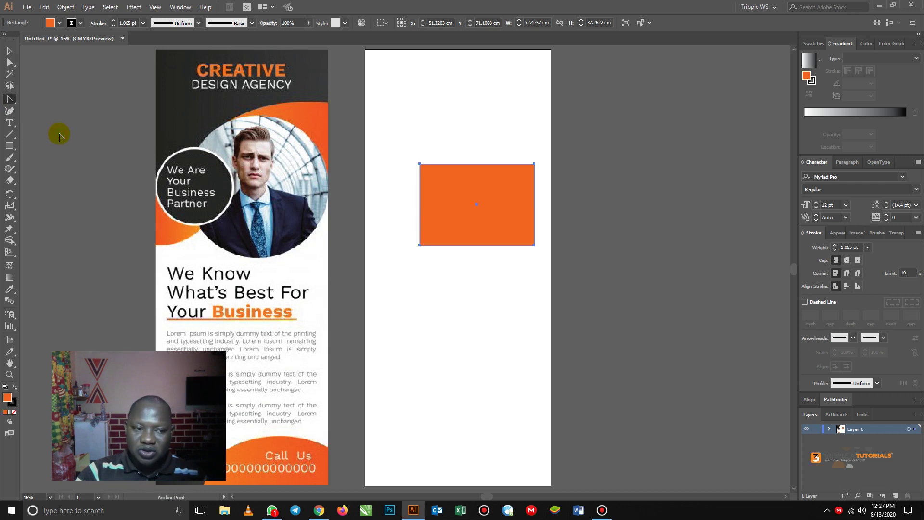
pyautogui.click(420, 201)
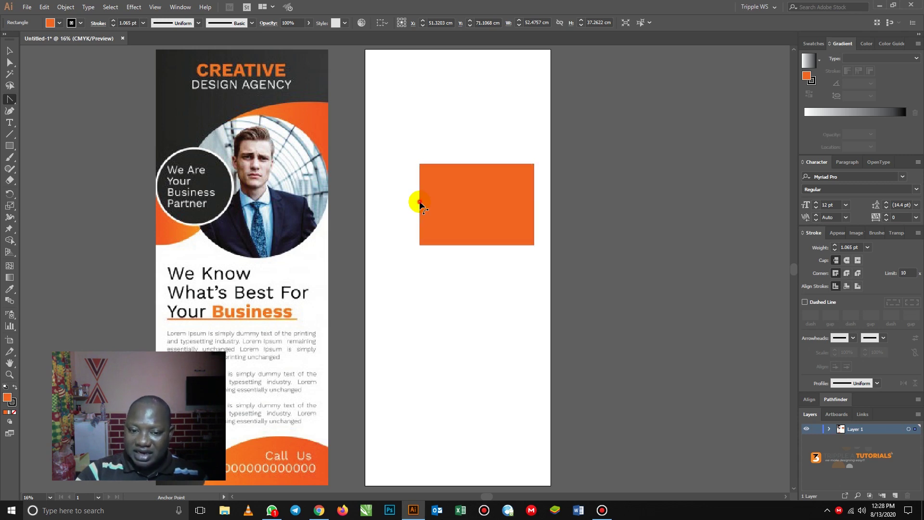
pyautogui.moveTo(430, 200)
pyautogui.mouseDown()
pyautogui.moveTo(430, 211)
pyautogui.moveTo(443, 201)
pyautogui.moveTo(436, 192)
pyautogui.mouseUp()
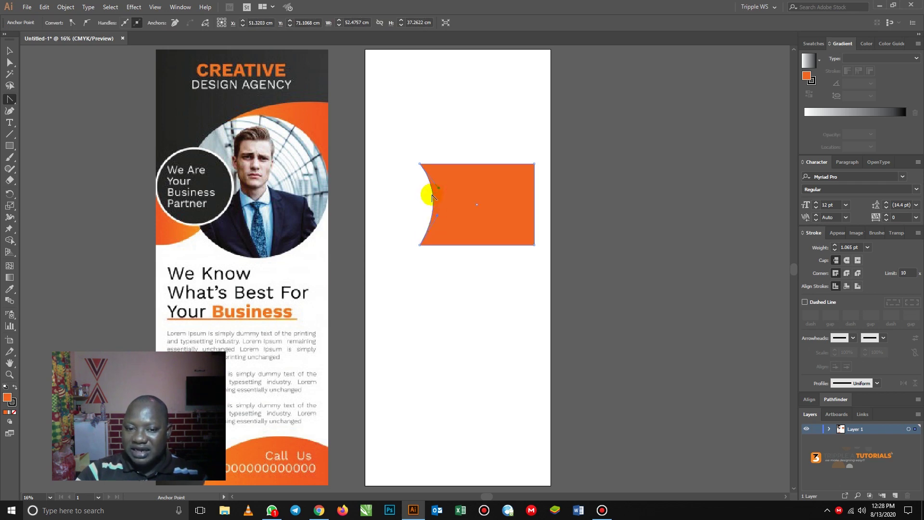
pyautogui.moveTo(439, 192); pyautogui.dragTo(407, 191)
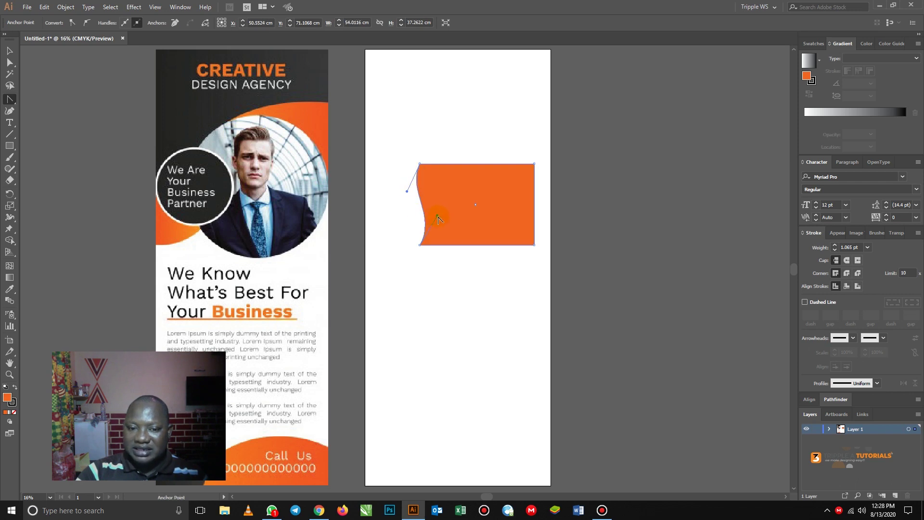
pyautogui.moveTo(438, 218)
pyautogui.mouseDown()
pyautogui.moveTo(444, 210)
pyautogui.moveTo(407, 199)
pyautogui.moveTo(447, 211)
pyautogui.mouseUp()
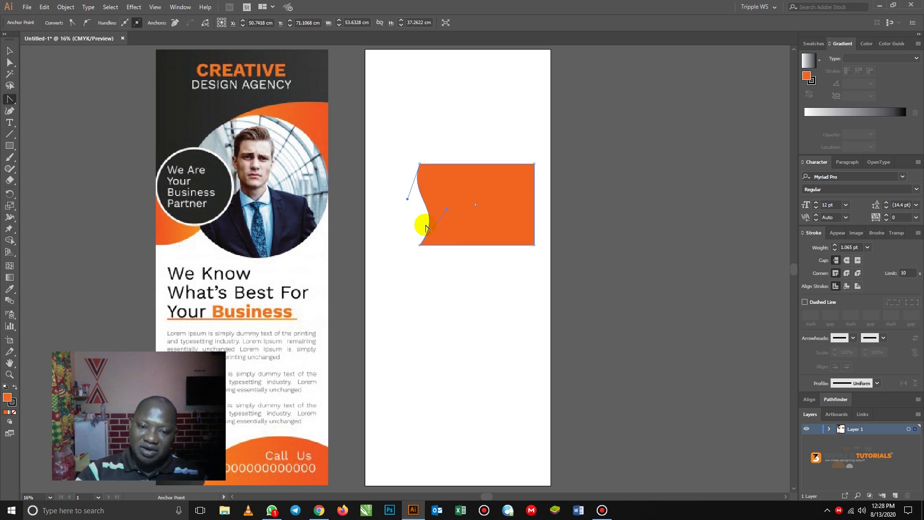
pyautogui.click(10, 51)
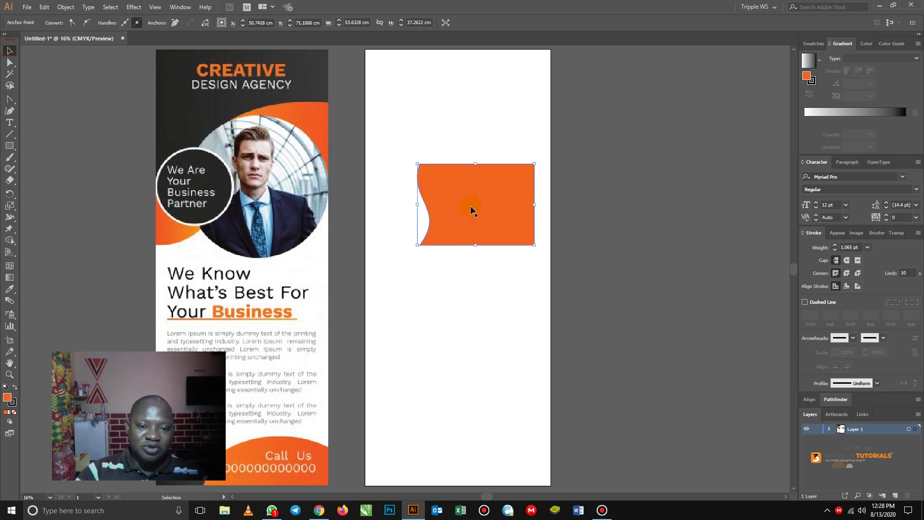
pyautogui.moveTo(457, 206); pyautogui.dragTo(456, 180)
pyautogui.click(426, 143)
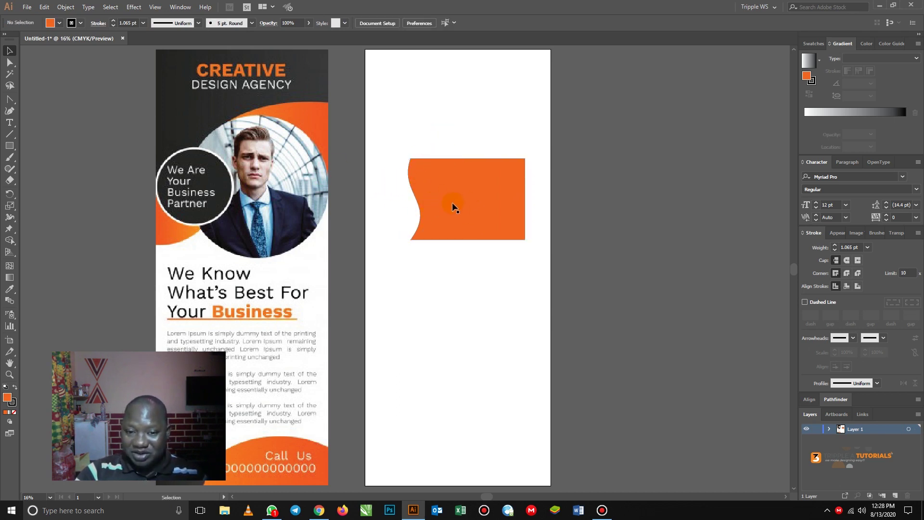
# Rotate the orange shape 90° with the wave on top and widen it across the artboard
pyautogui.click(452, 205)
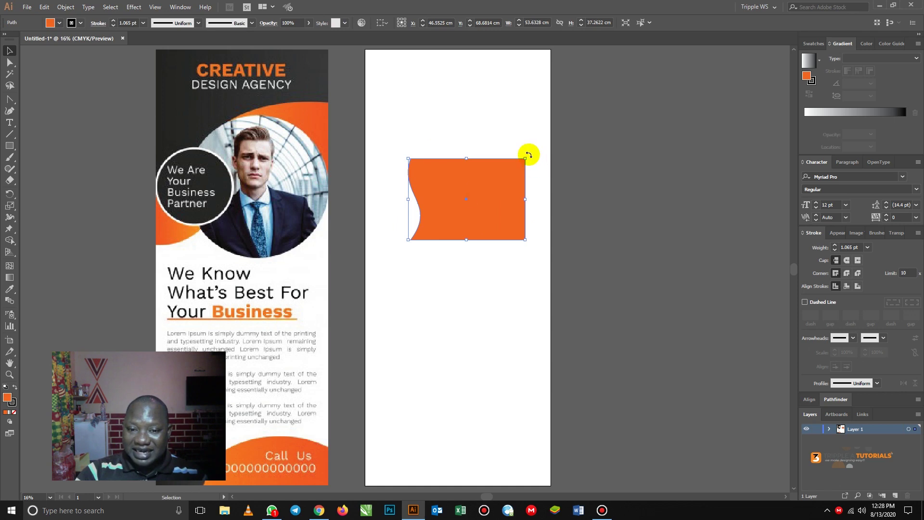
pyautogui.moveTo(529, 155); pyautogui.dragTo(507, 258)
pyautogui.click(475, 271)
pyautogui.click(472, 201)
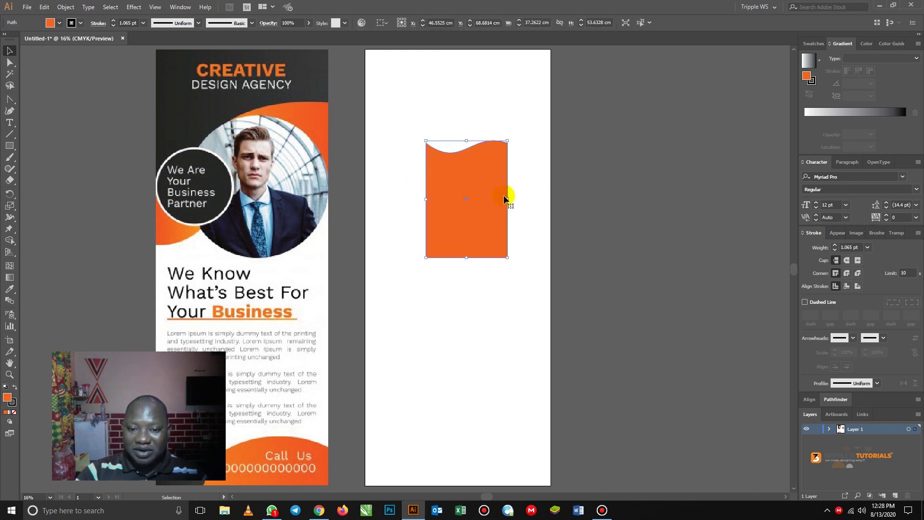
pyautogui.moveTo(507, 199); pyautogui.dragTo(551, 201)
pyautogui.moveTo(426, 200); pyautogui.dragTo(353, 201)
pyautogui.moveTo(491, 182); pyautogui.dragTo(492, 211)
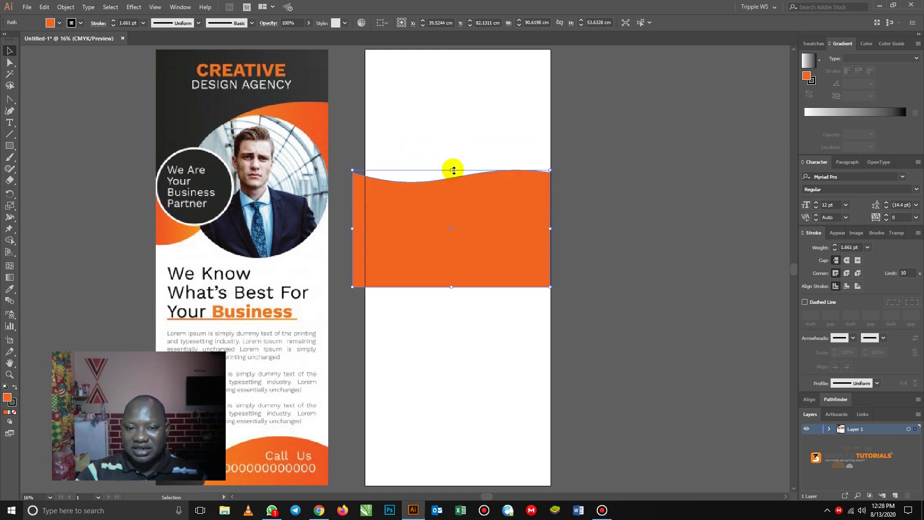
# Raise the wave's crest and deepen its dip with the Anchor Point tool
pyautogui.click(10, 99)
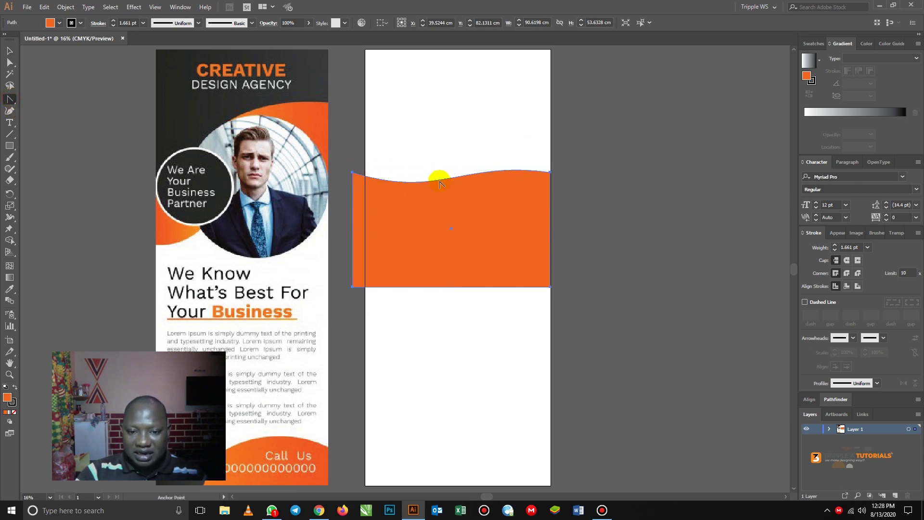
pyautogui.click(439, 182)
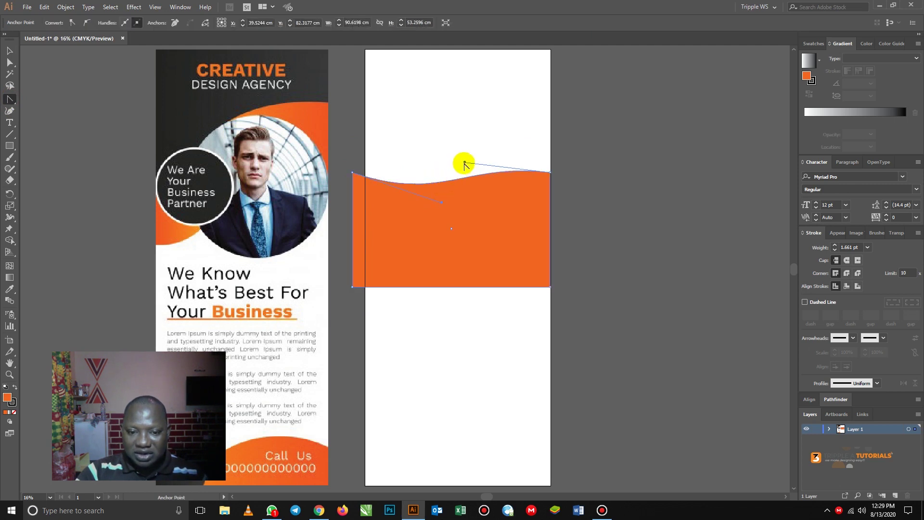
pyautogui.click(464, 161)
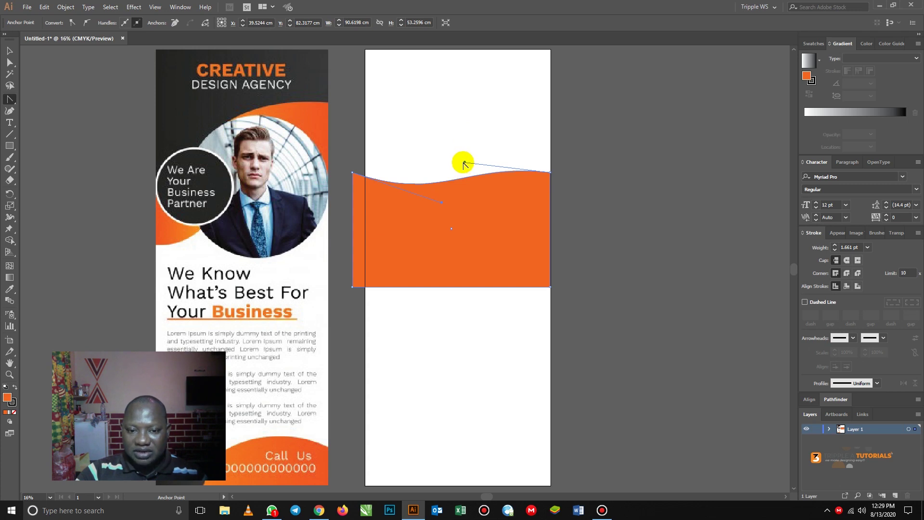
pyautogui.moveTo(465, 164); pyautogui.dragTo(466, 145)
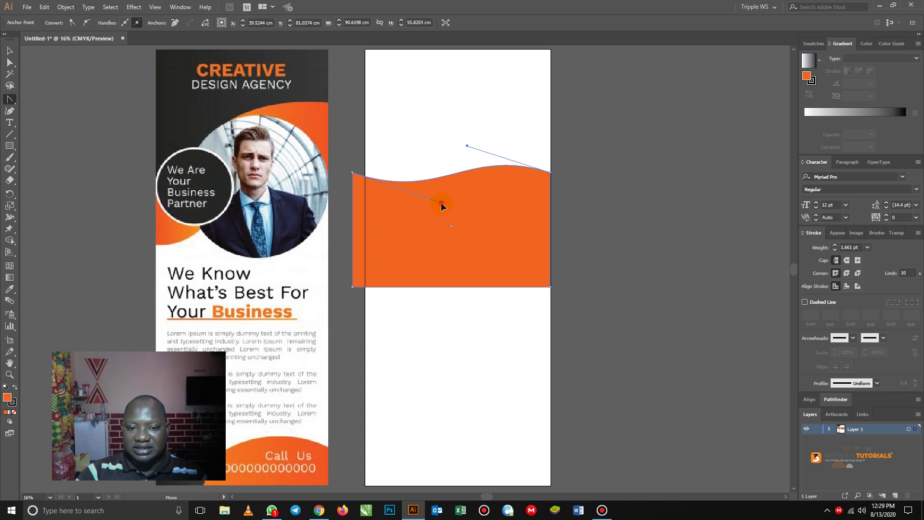
pyautogui.moveTo(442, 203); pyautogui.dragTo(440, 226)
# Alt-drag a copy of the wave shape just above the original
pyautogui.click(11, 51)
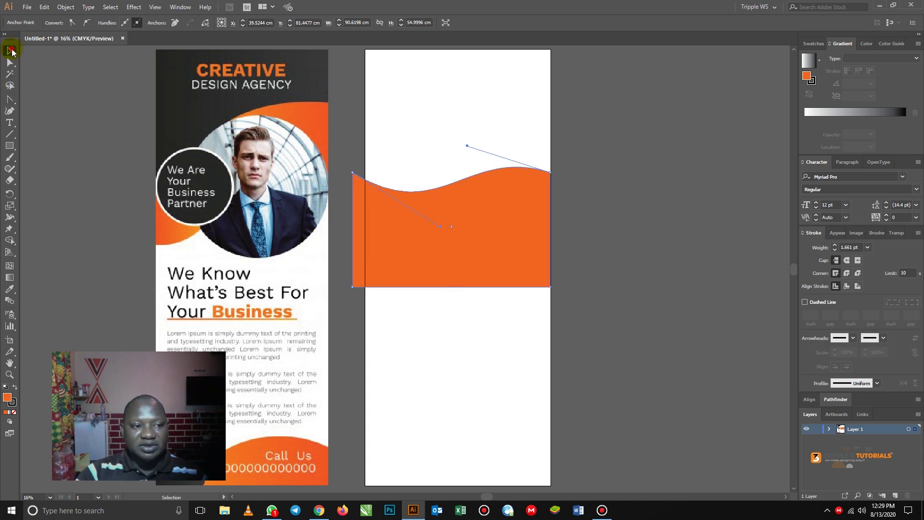
pyautogui.moveTo(511, 229); pyautogui.dragTo(512, 227)
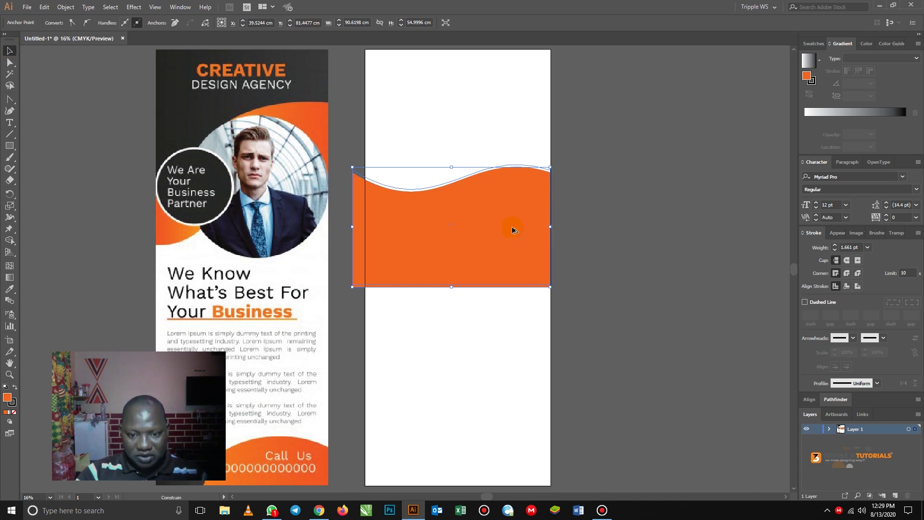
pyautogui.moveTo(512, 226); pyautogui.dragTo(512, 226)
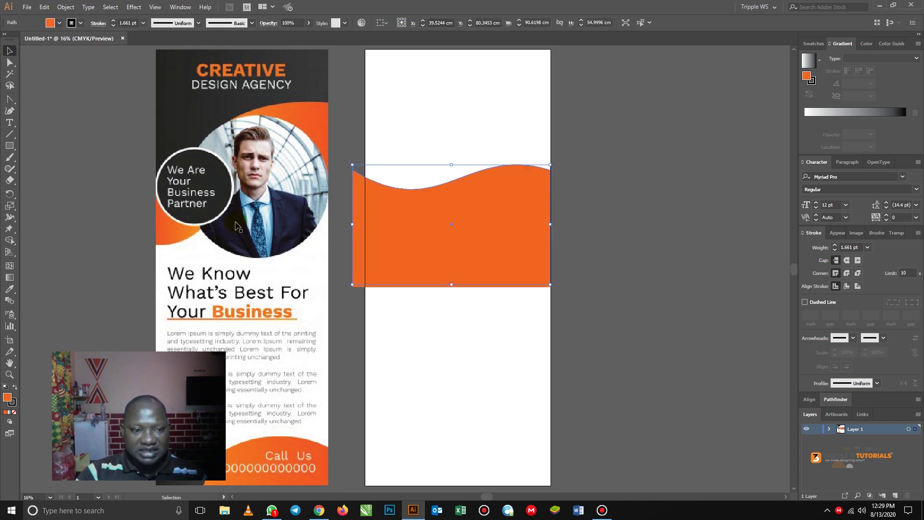
# Fill the wave copy black and send it behind the orange wave
pyautogui.doubleClick(7, 396)
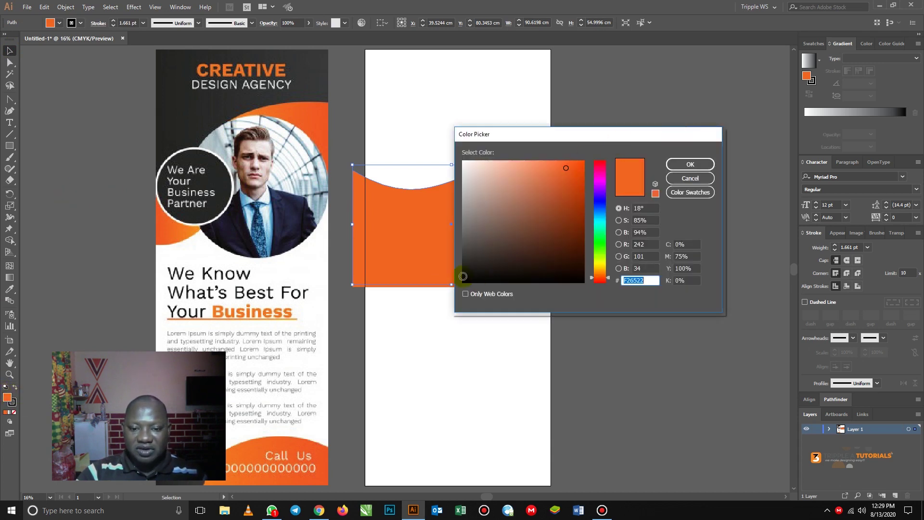
pyautogui.click(463, 275)
pyautogui.click(690, 164)
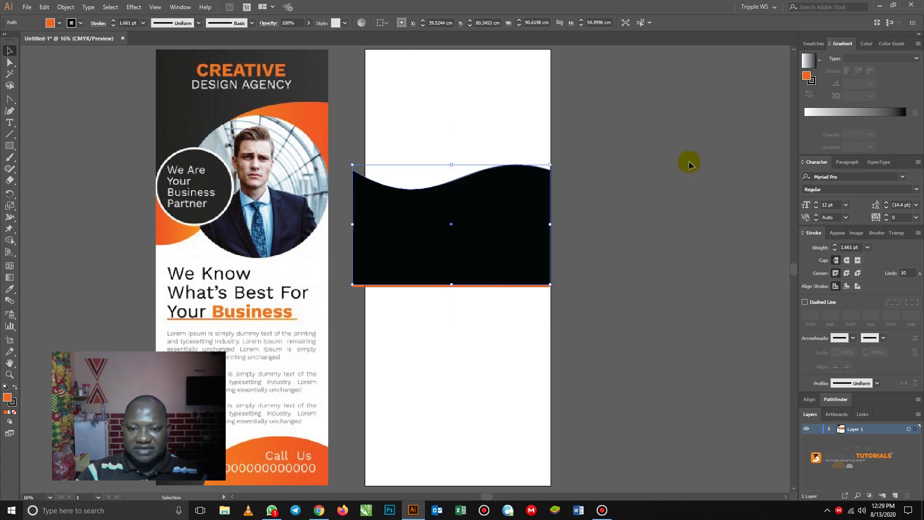
pyautogui.rightClick(519, 243)
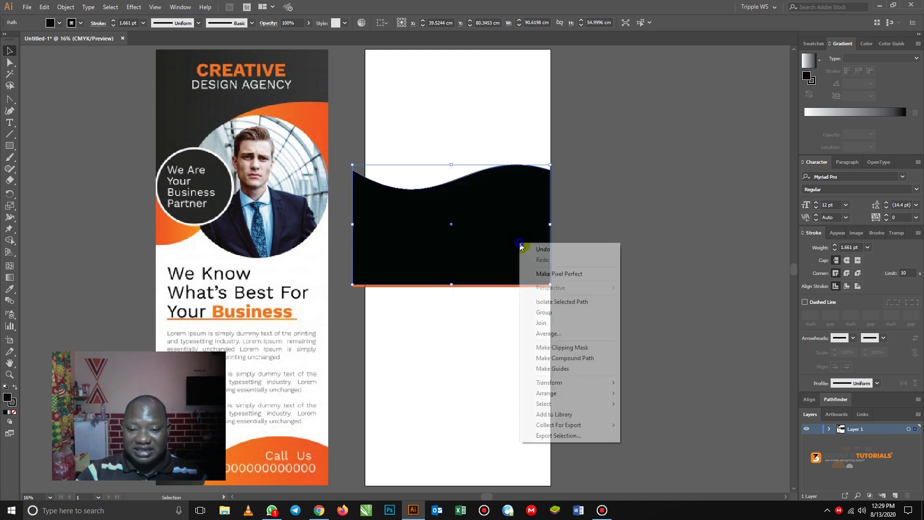
pyautogui.moveTo(558, 393)
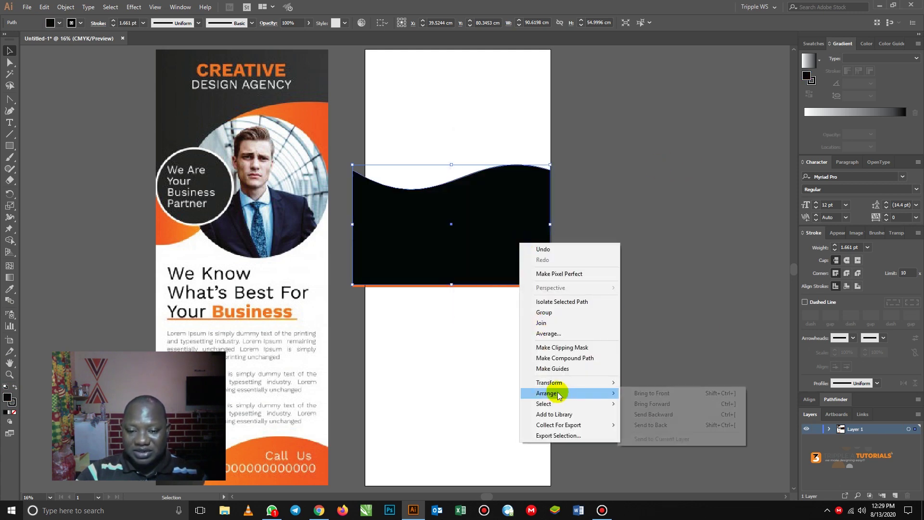
pyautogui.click(651, 424)
pyautogui.click(465, 333)
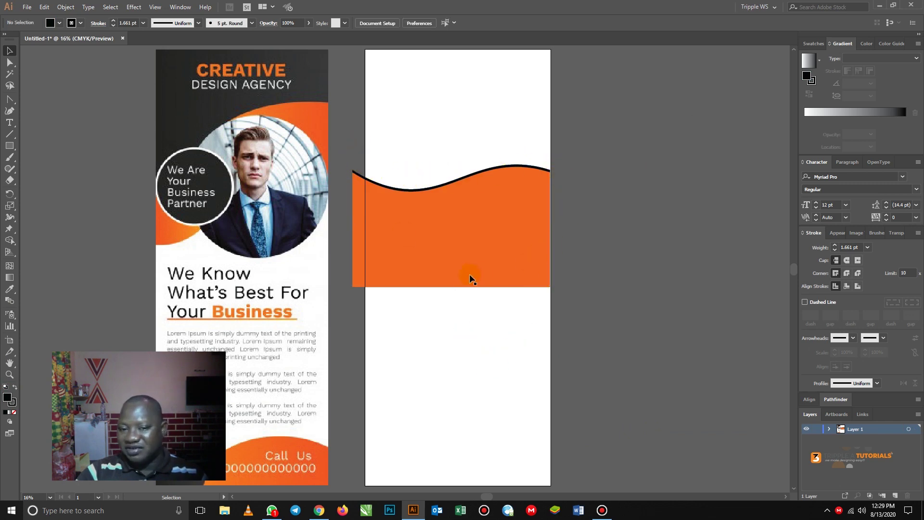
# Delete both wave shapes and move the reference flyer onto the artboard
pyautogui.moveTo(339, 131); pyautogui.dragTo(608, 351)
pyautogui.press('Delete')
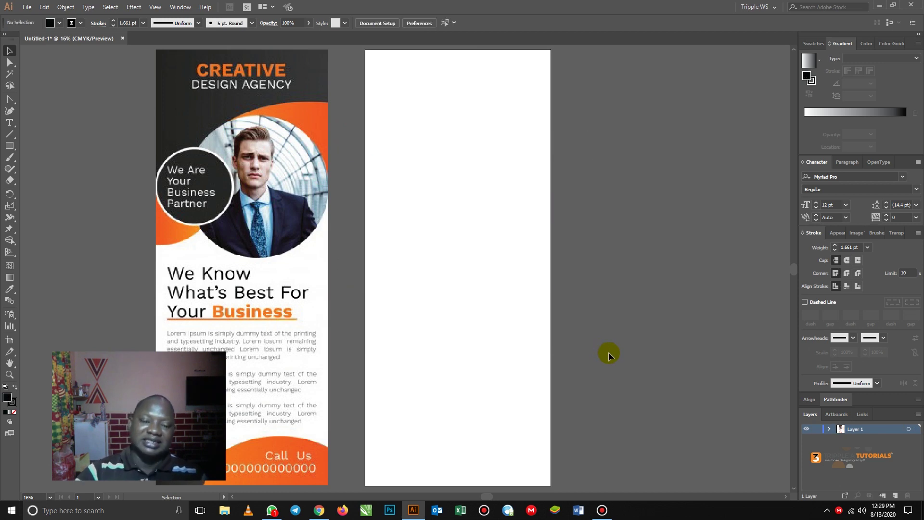
pyautogui.moveTo(285, 233); pyautogui.dragTo(497, 209)
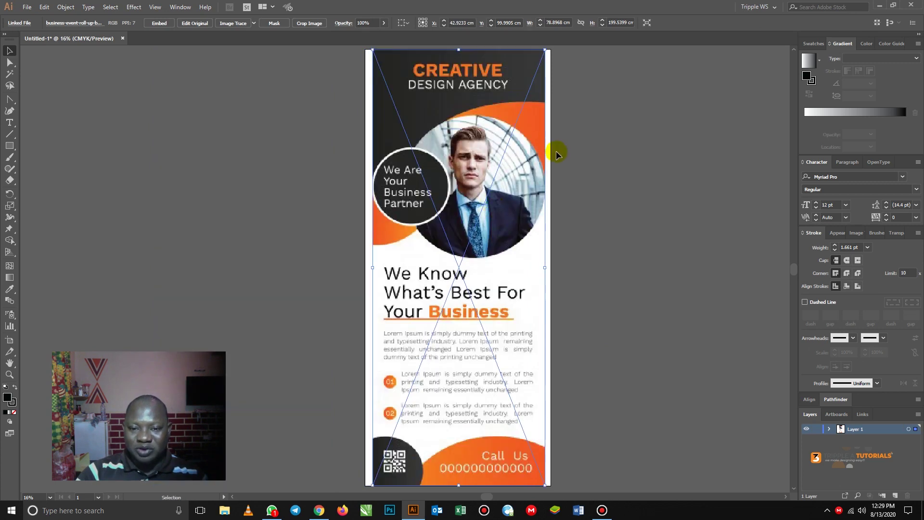
# Deselect the flyer image, which now fills the right artboard
pyautogui.click(600, 204)
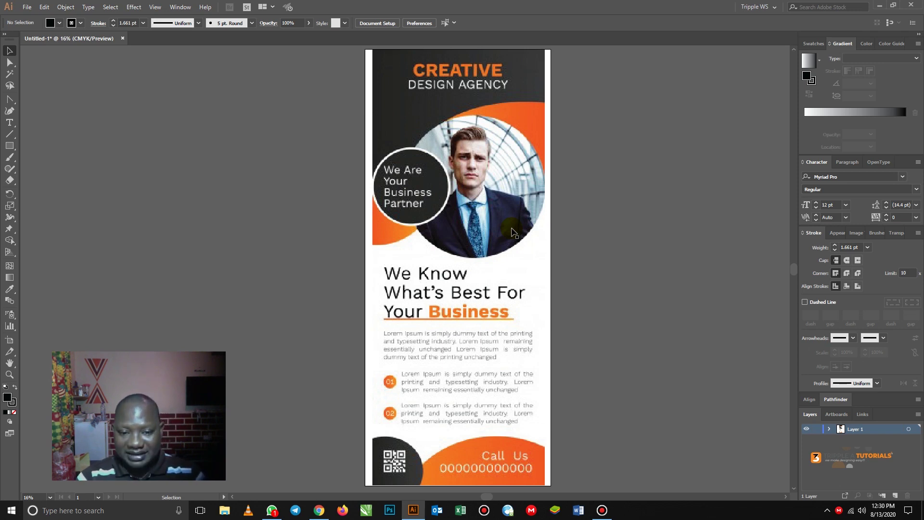
# Draw a black circle beside the artboard with the Ellipse tool
pyautogui.click(9, 145)
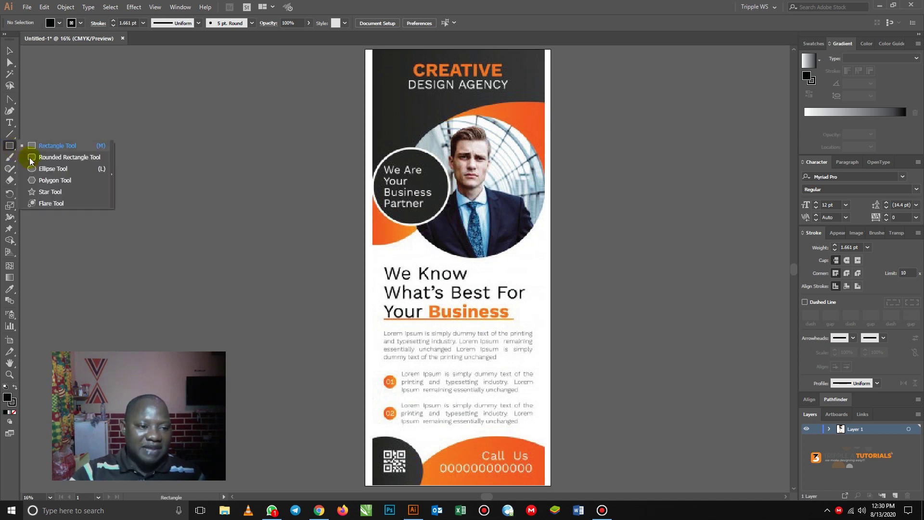
pyautogui.click(41, 168)
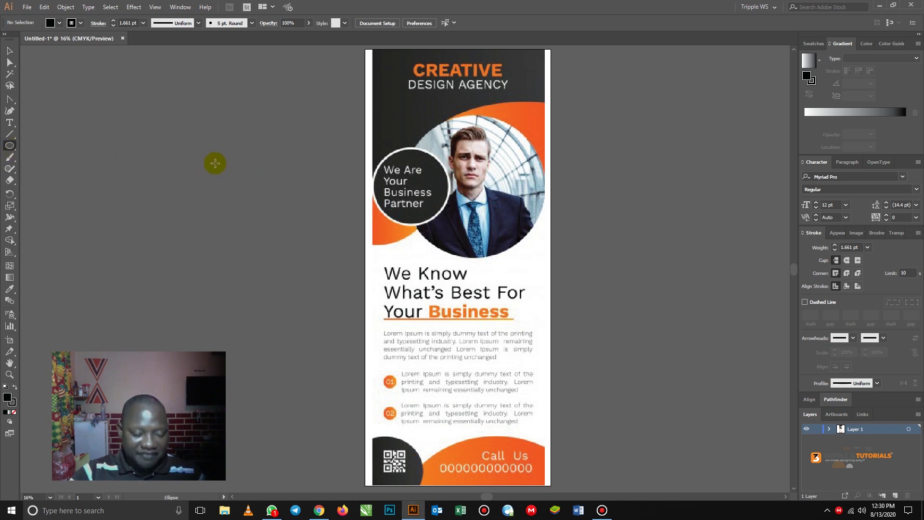
pyautogui.moveTo(212, 159); pyautogui.dragTo(268, 231)
# Size the black circle to about 35.9 cm to match the flyer's small circle, then move it left
pyautogui.click(10, 50)
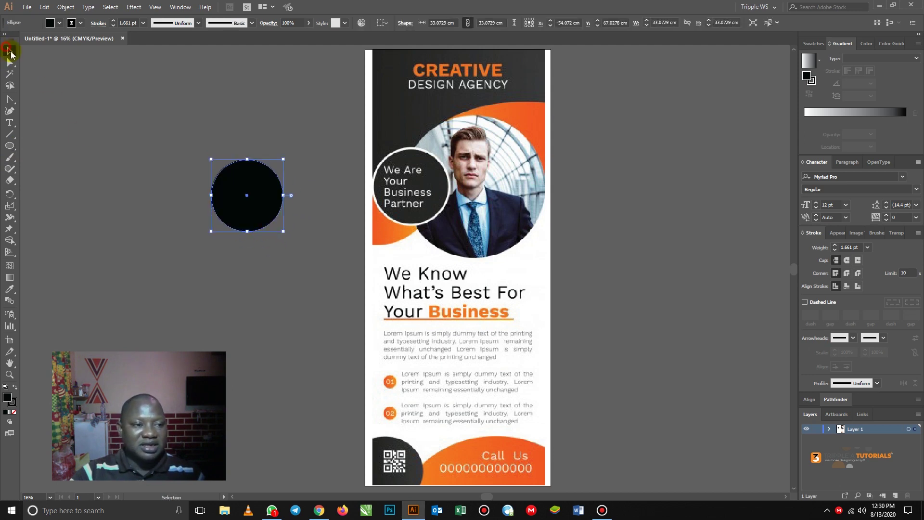
pyautogui.click(331, 196)
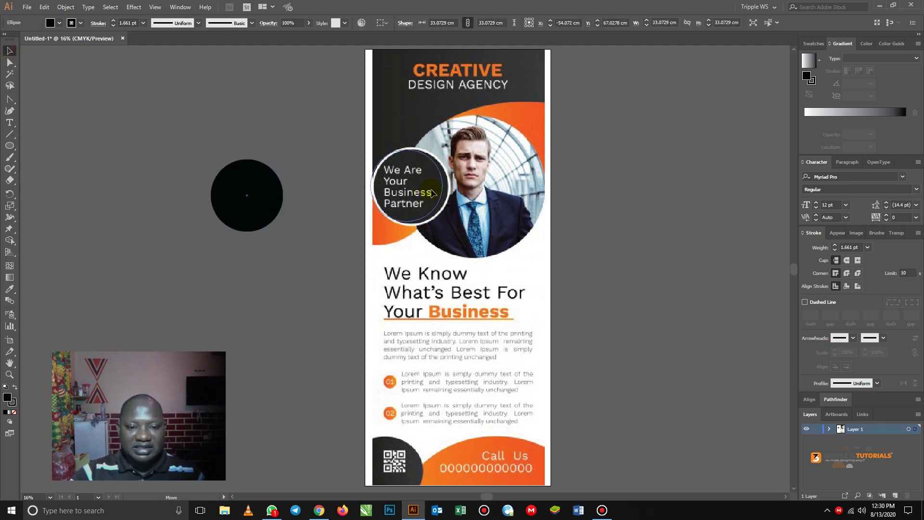
pyautogui.moveTo(431, 193); pyautogui.dragTo(442, 221)
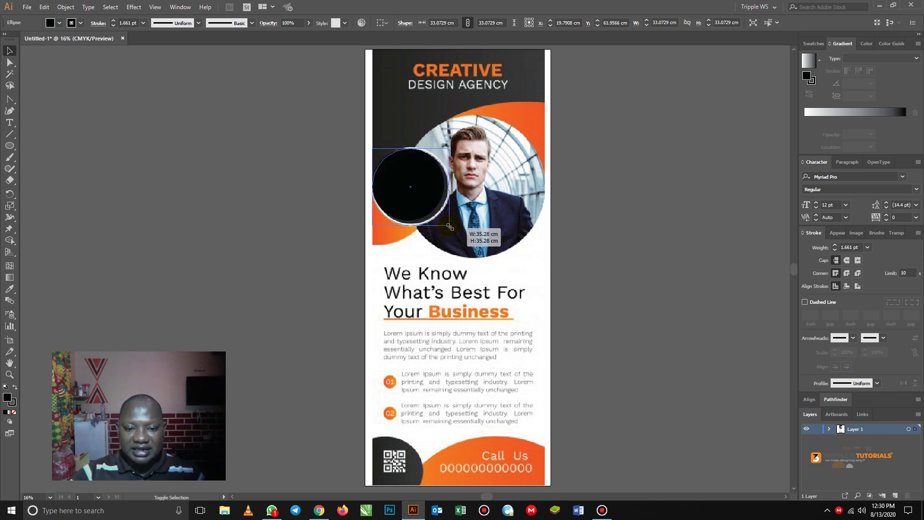
pyautogui.moveTo(450, 226); pyautogui.dragTo(450, 225)
pyautogui.moveTo(451, 149); pyautogui.dragTo(450, 147)
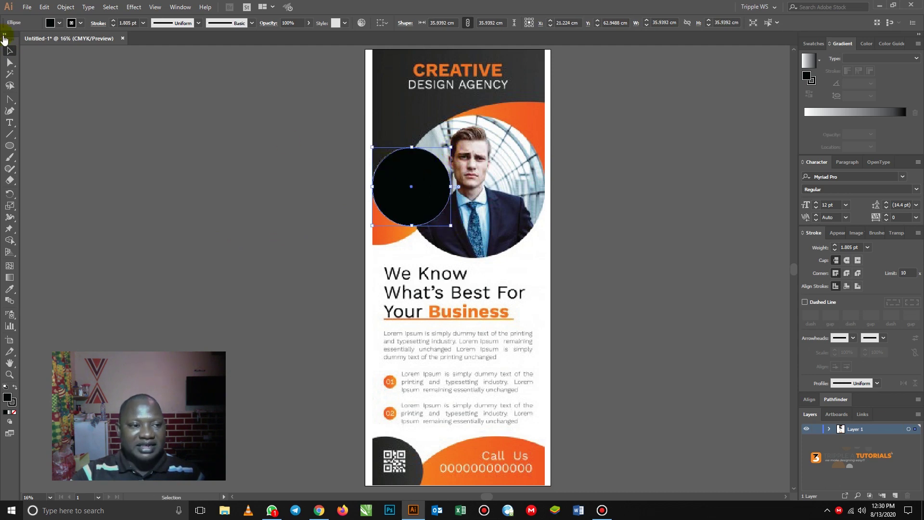
pyautogui.click(281, 187)
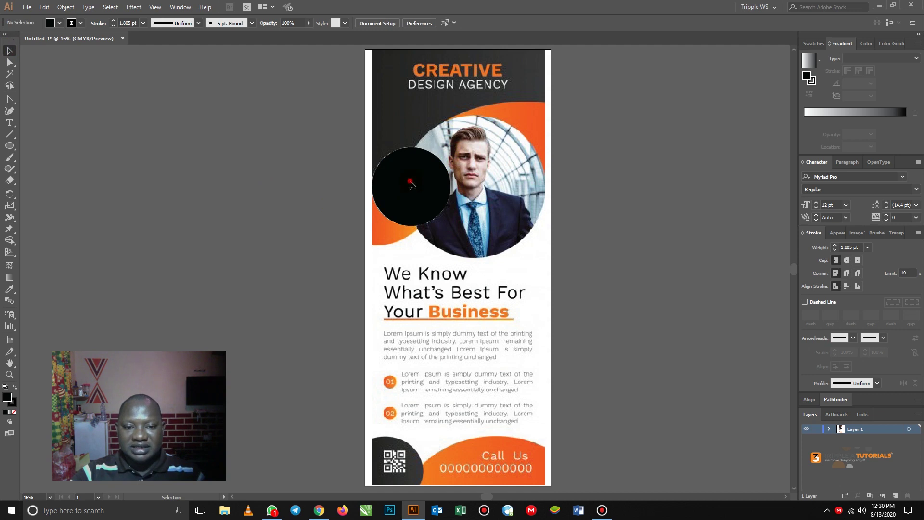
pyautogui.click(410, 183)
pyautogui.moveTo(424, 184); pyautogui.dragTo(297, 185)
# Duplicate the small black circle onto the photo circle and enlarge the copy to about 67.2 cm
pyautogui.click(327, 240)
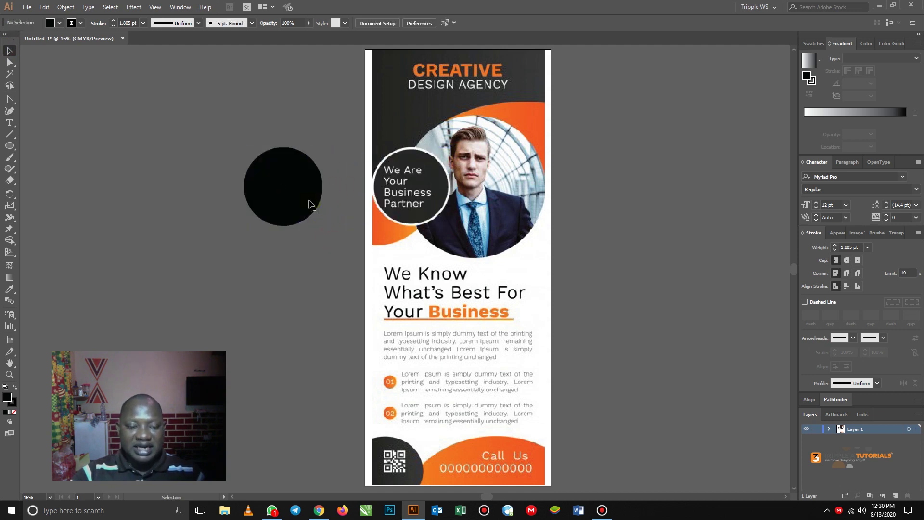
pyautogui.moveTo(298, 201); pyautogui.dragTo(461, 160)
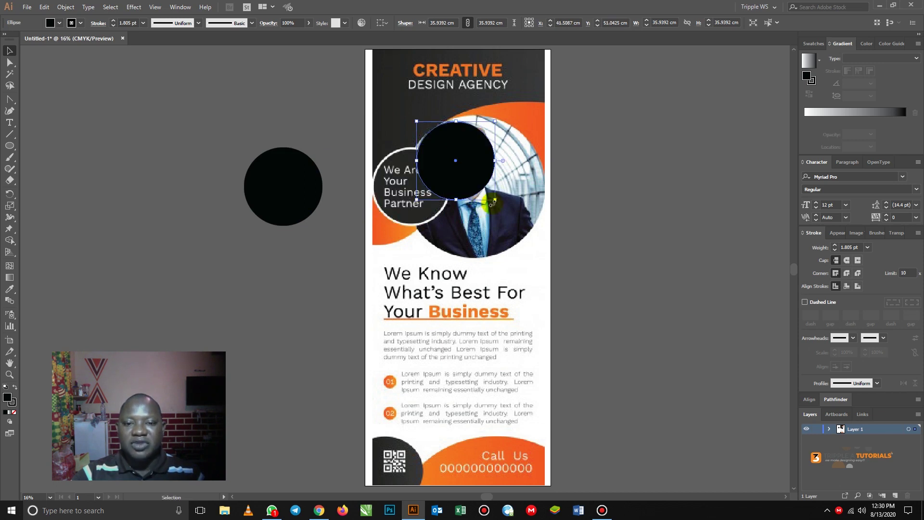
pyautogui.moveTo(494, 200); pyautogui.dragTo(546, 263)
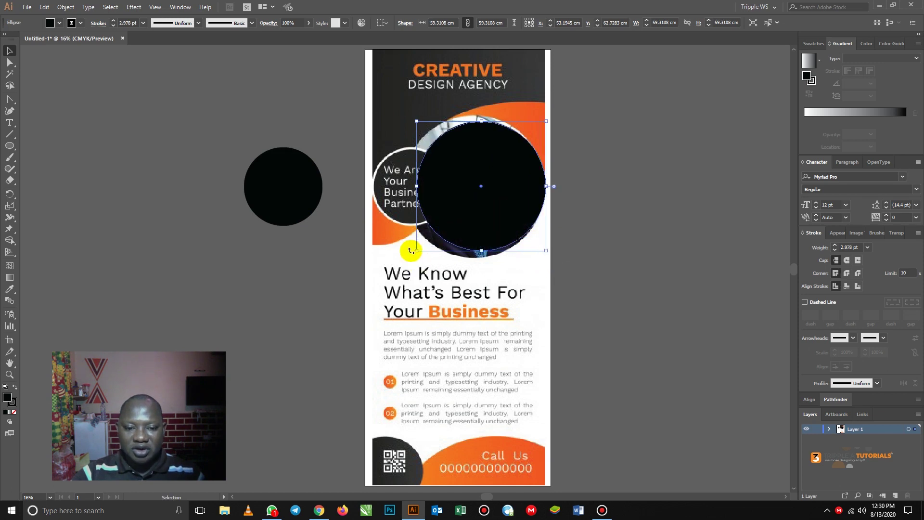
pyautogui.moveTo(416, 251); pyautogui.dragTo(395, 259)
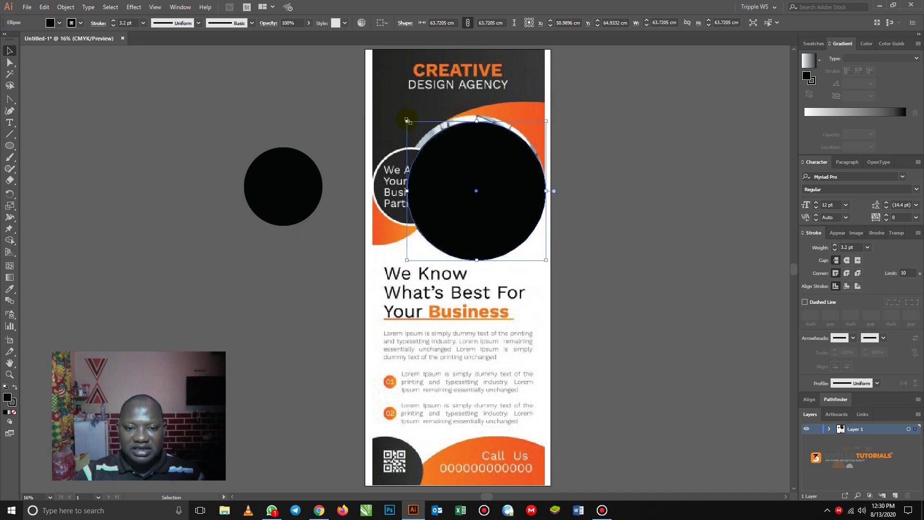
pyautogui.moveTo(407, 120); pyautogui.dragTo(399, 113)
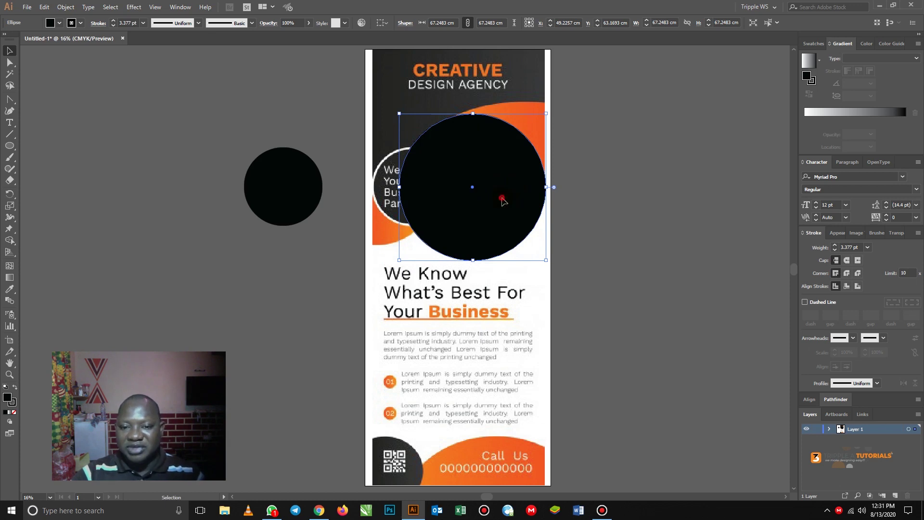
pyautogui.moveTo(502, 199); pyautogui.dragTo(509, 200)
pyautogui.click(611, 182)
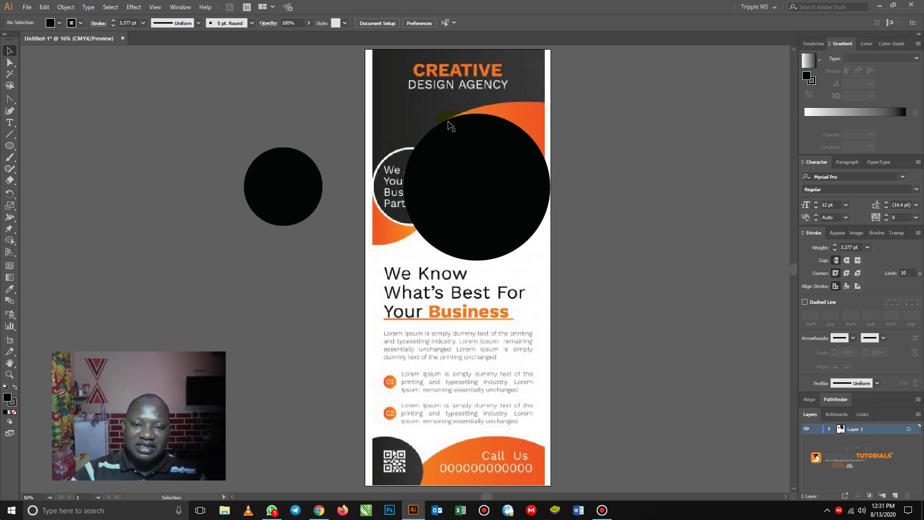
# Duplicate the small black circle onto the flyer, undoing an accidental move of both circles
pyautogui.click(288, 183)
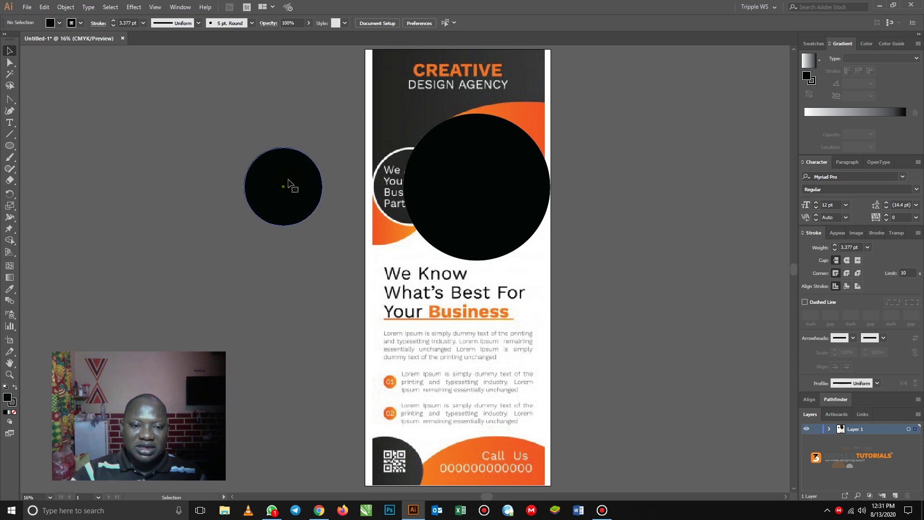
pyautogui.click(289, 183)
pyautogui.moveTo(295, 191); pyautogui.dragTo(498, 133)
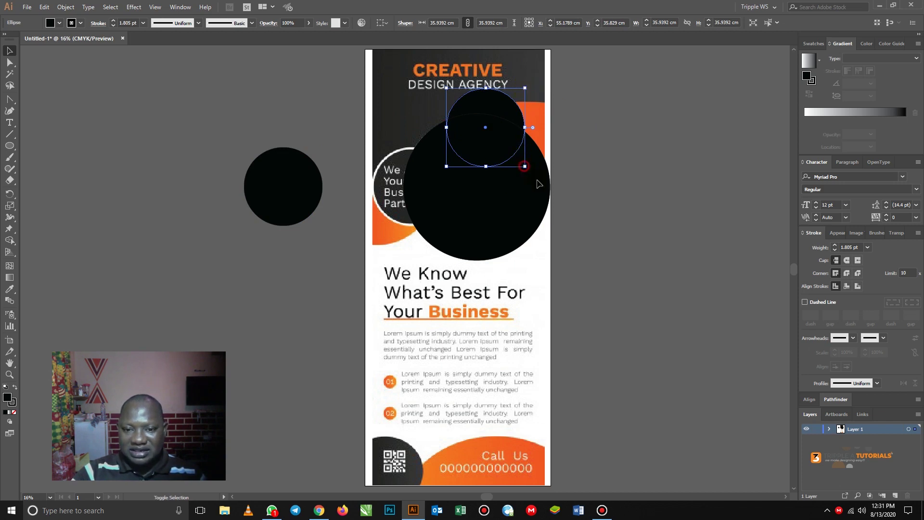
pyautogui.moveTo(525, 167); pyautogui.dragTo(551, 193)
pyautogui.hotkey('ctrl', 'z')
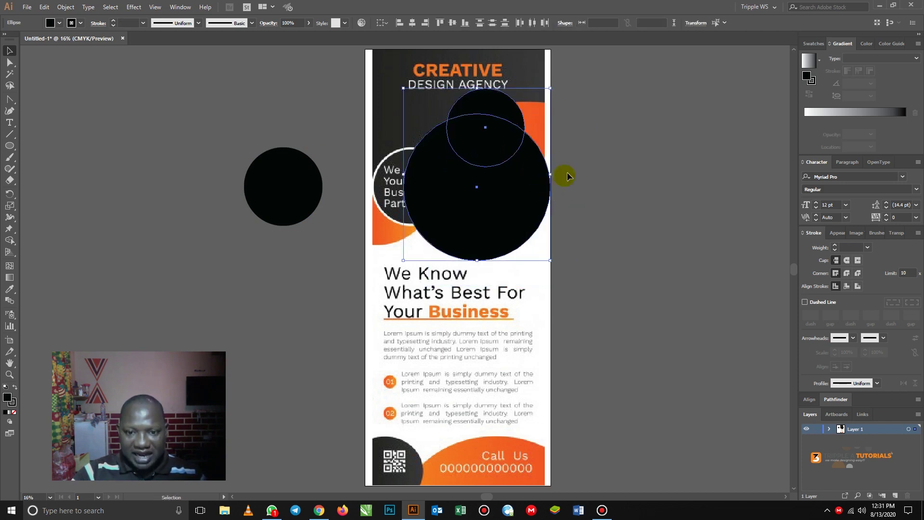
pyautogui.click(584, 141)
# Enlarge the copy to 52.2552 cm and place it at the flyer's upper right
pyautogui.click(508, 106)
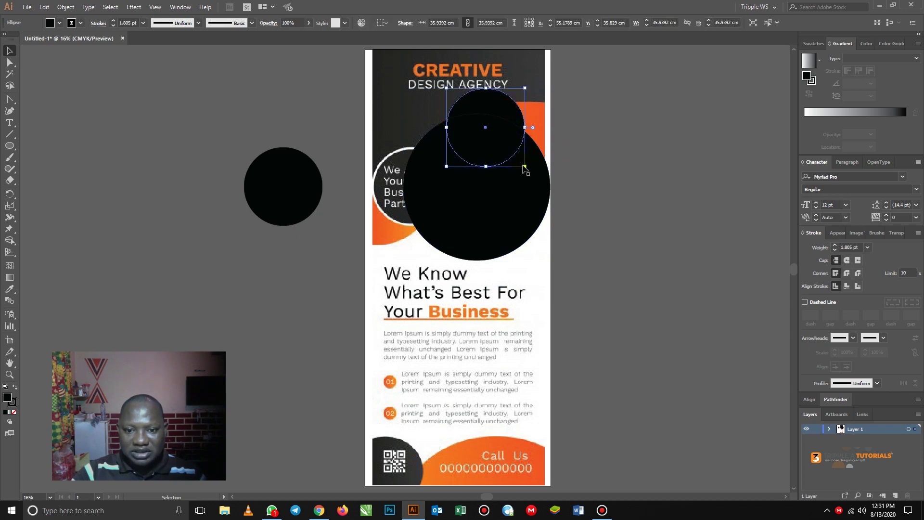
pyautogui.moveTo(525, 168); pyautogui.dragTo(561, 215)
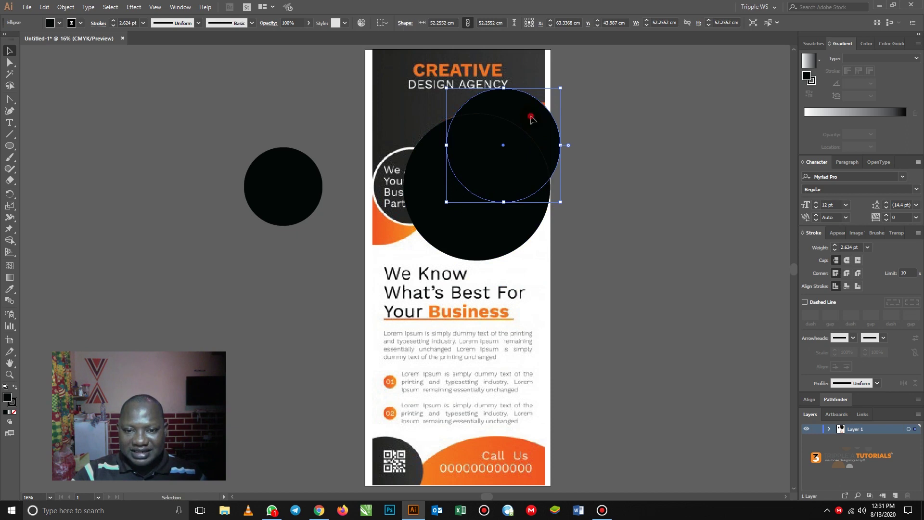
pyautogui.moveTo(531, 118); pyautogui.dragTo(533, 124)
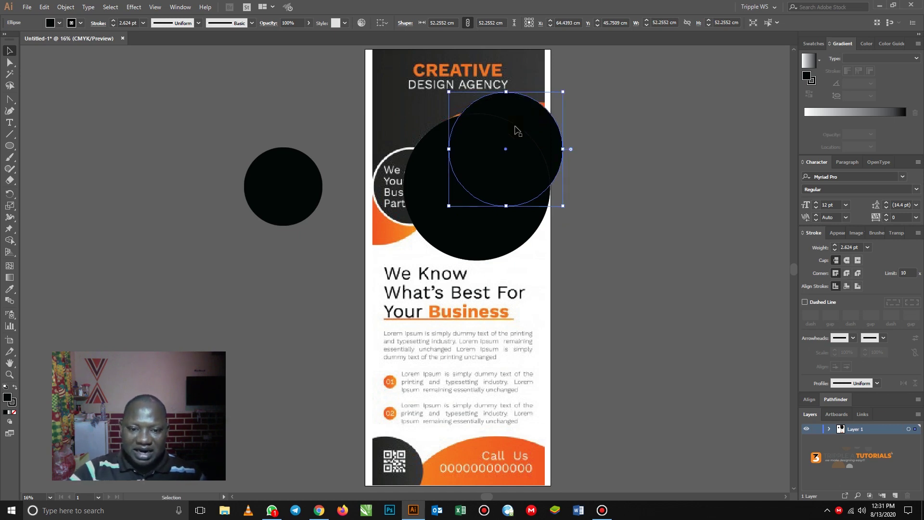
pyautogui.click(327, 260)
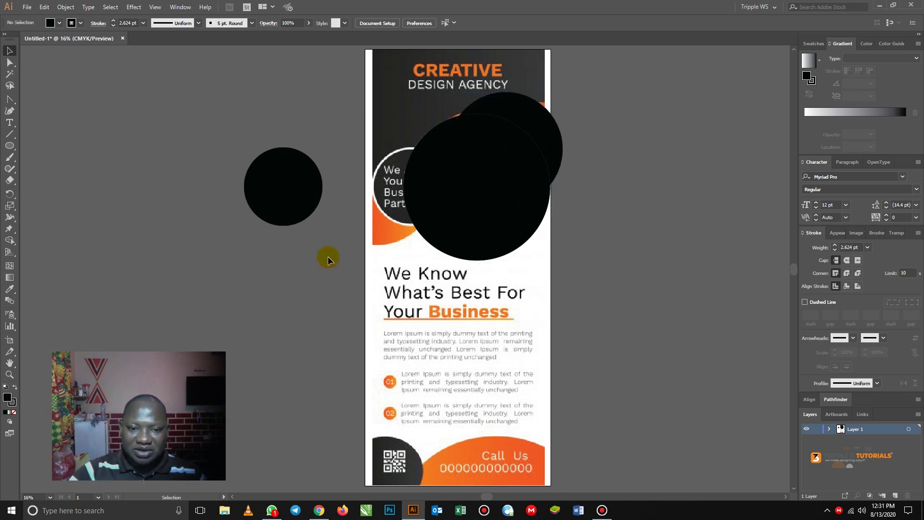
pyautogui.click(305, 193)
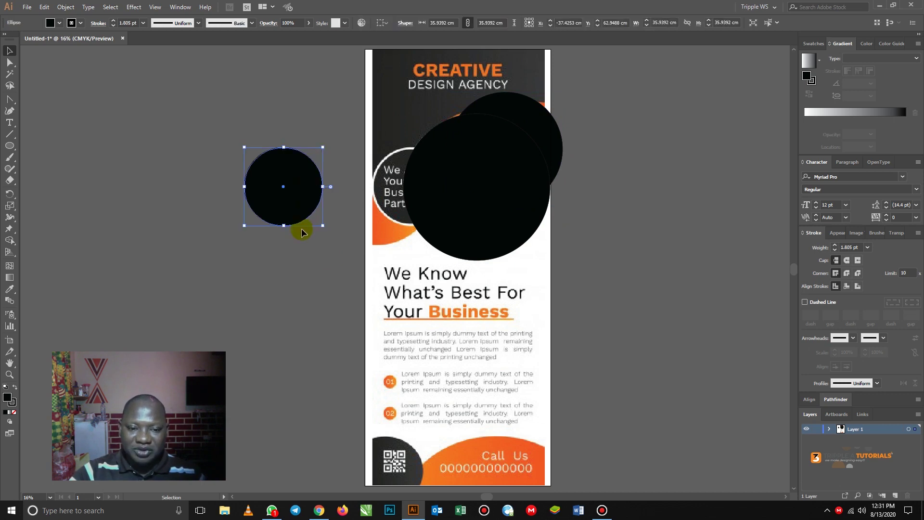
pyautogui.click(304, 258)
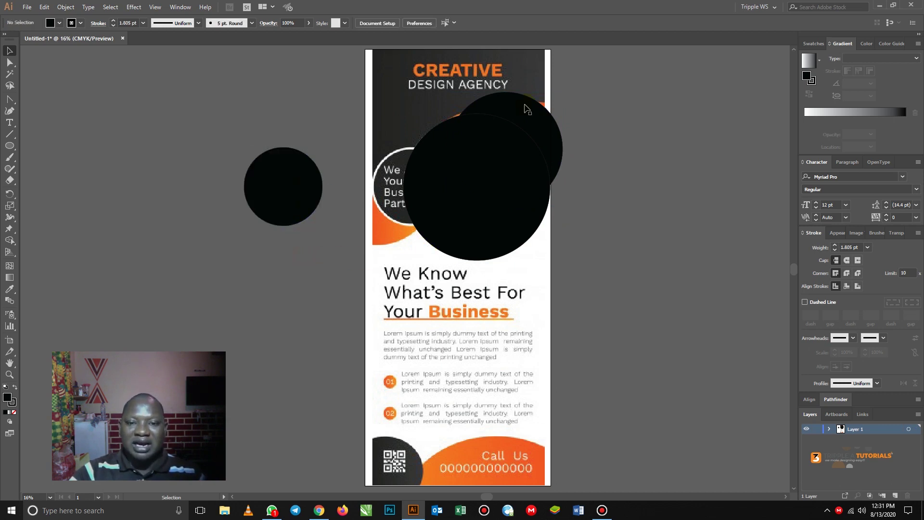
pyautogui.click(512, 105)
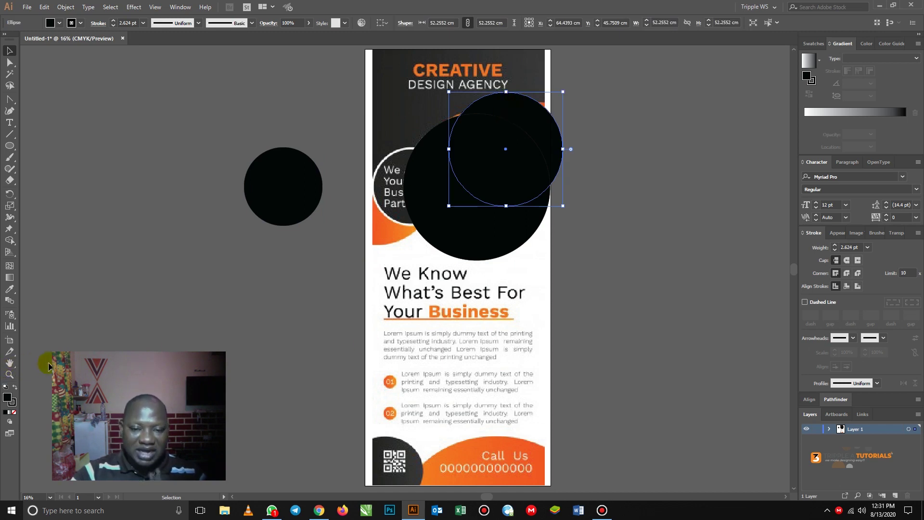
# Apply a linear gradient to the 52.3 cm circle and set its right stop to bright orange
pyautogui.click(9, 278)
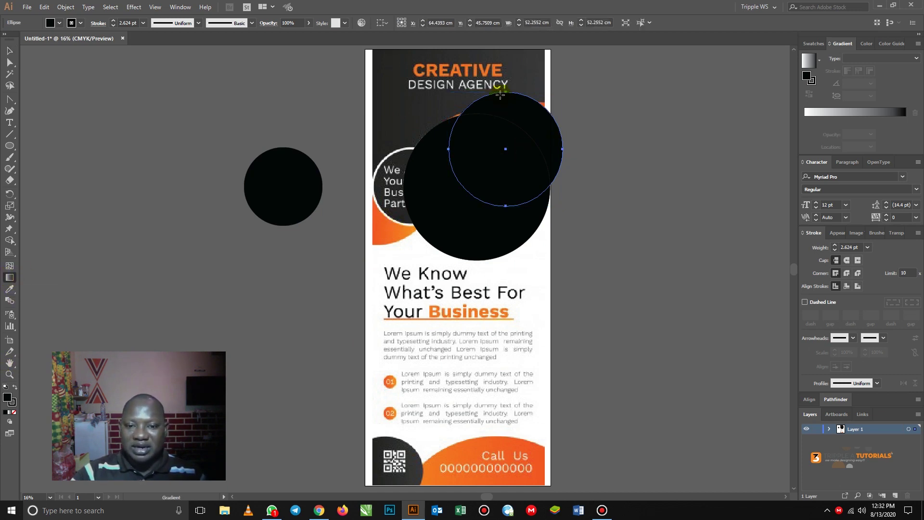
pyautogui.click(500, 114)
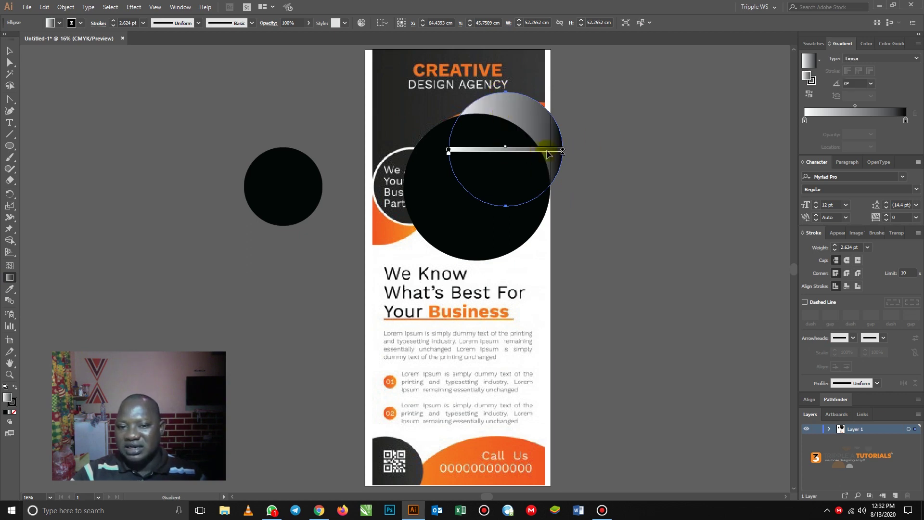
pyautogui.click(904, 121)
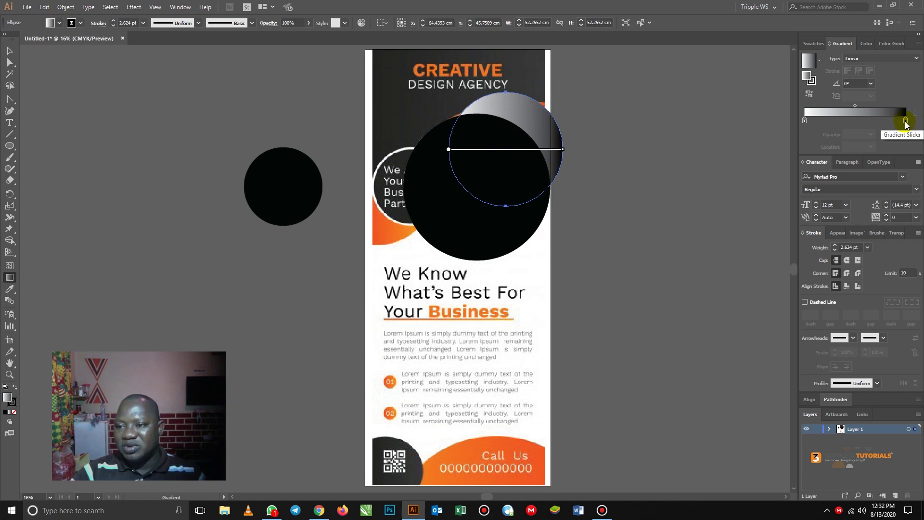
pyautogui.doubleClick(807, 76)
pyautogui.moveTo(572, 165); pyautogui.dragTo(591, 157)
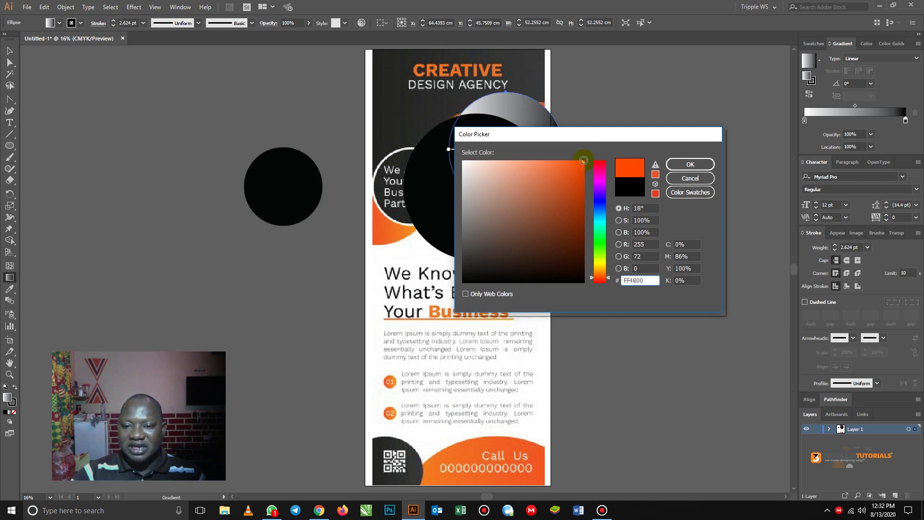
pyautogui.click(582, 162)
pyautogui.moveTo(582, 156); pyautogui.dragTo(591, 157)
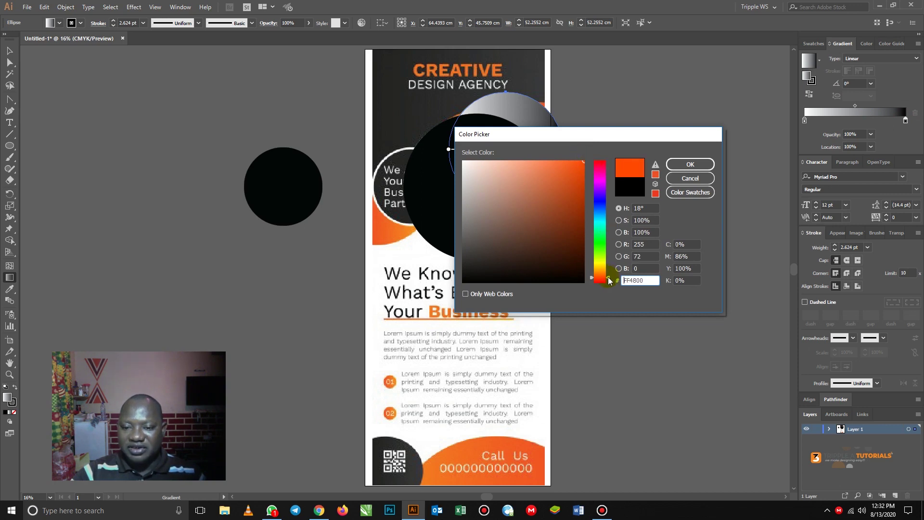
pyautogui.moveTo(609, 281); pyautogui.dragTo(608, 277)
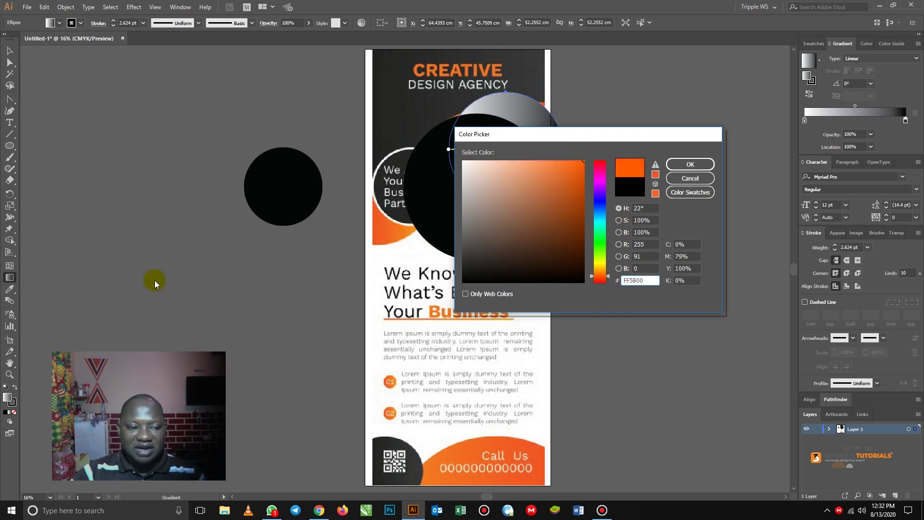
pyautogui.click(691, 166)
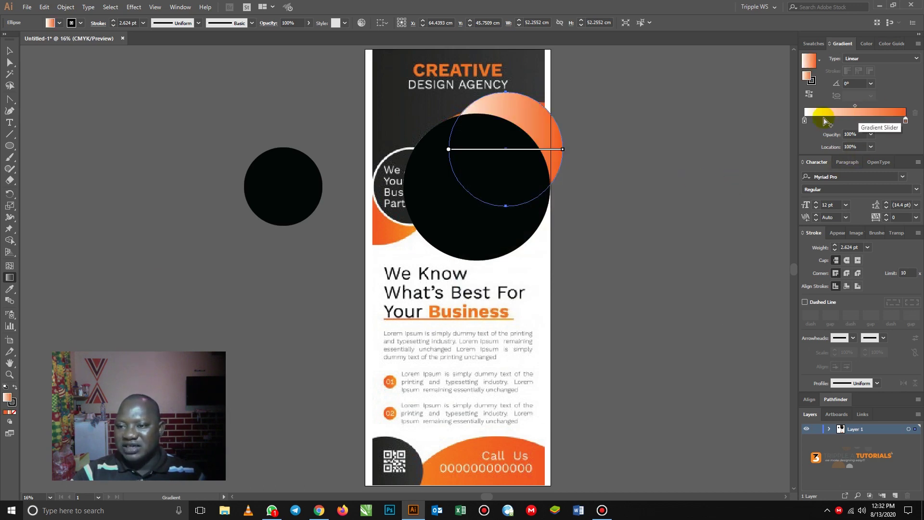
# Set the gradient's left stop to bright orange FF8517
pyautogui.doubleClick(804, 120)
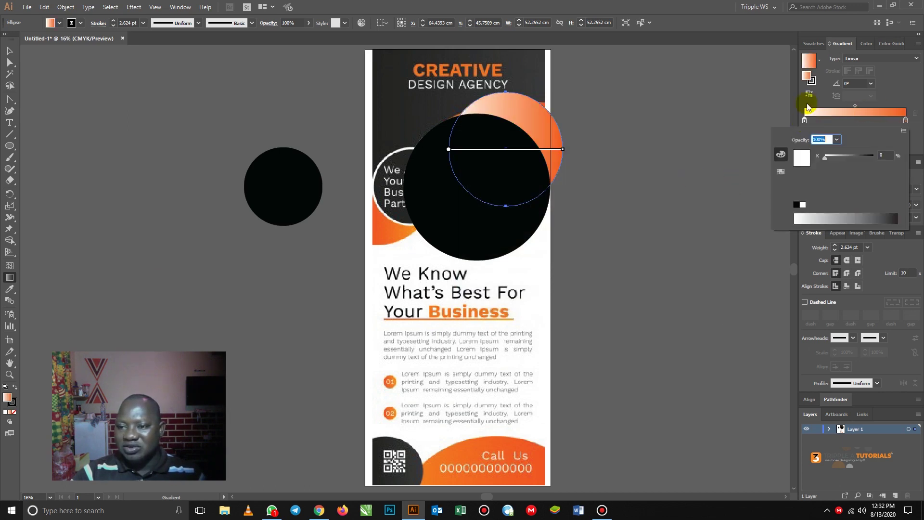
pyautogui.click(818, 96)
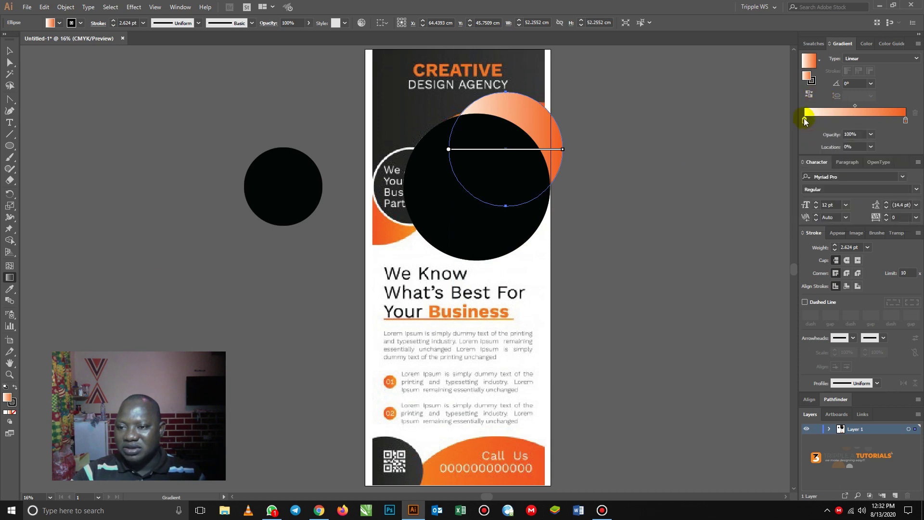
pyautogui.doubleClick(807, 78)
pyautogui.click(545, 195)
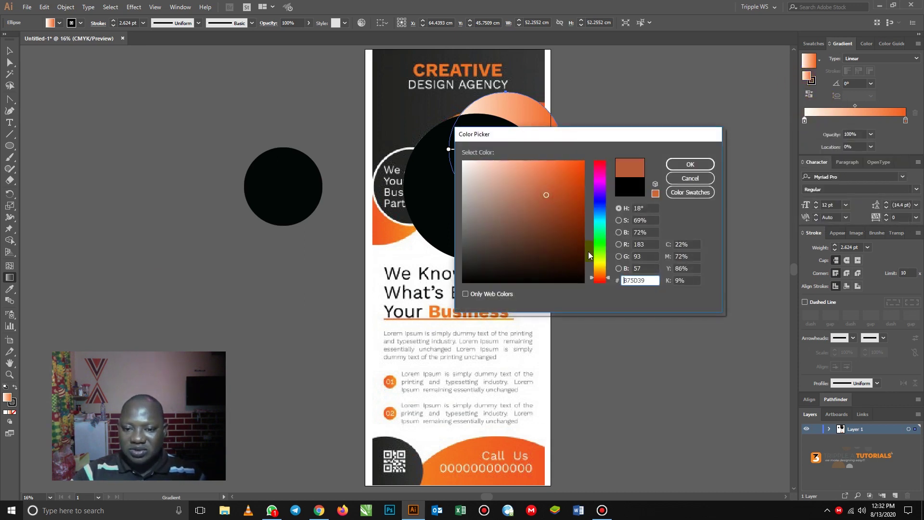
pyautogui.moveTo(599, 275); pyautogui.dragTo(597, 268)
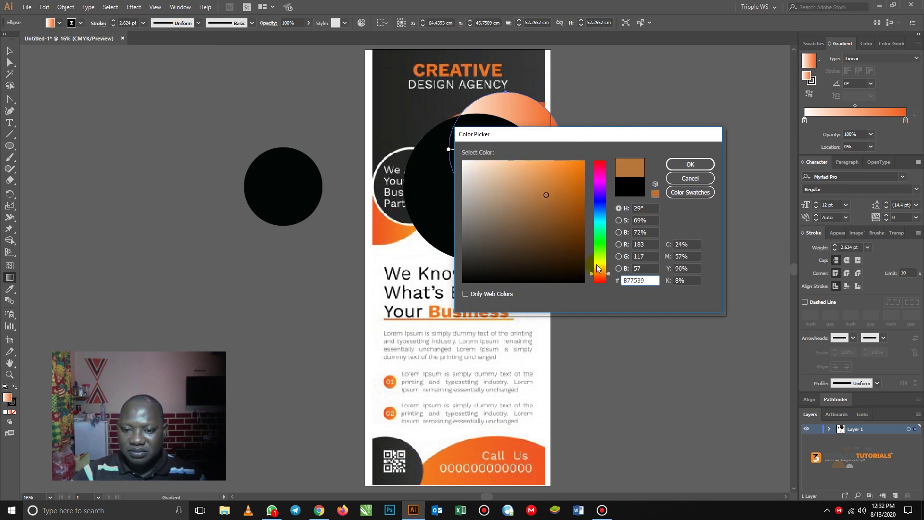
pyautogui.click(545, 196)
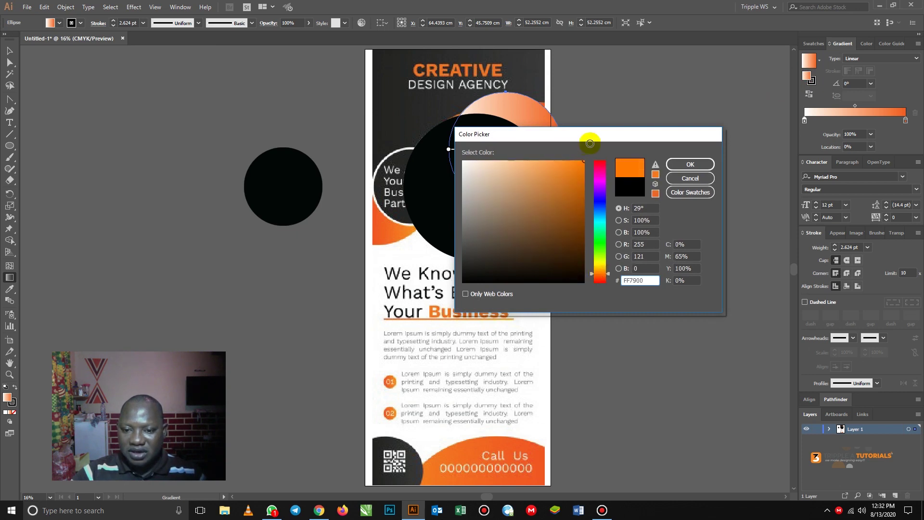
pyautogui.moveTo(580, 163)
pyautogui.mouseDown()
pyautogui.moveTo(583, 154)
pyautogui.moveTo(572, 154)
pyautogui.mouseUp()
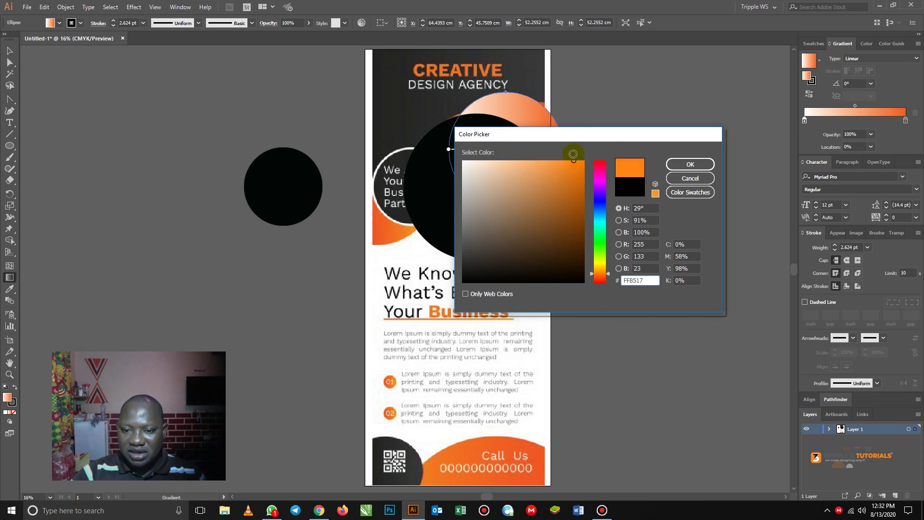
pyautogui.click(687, 164)
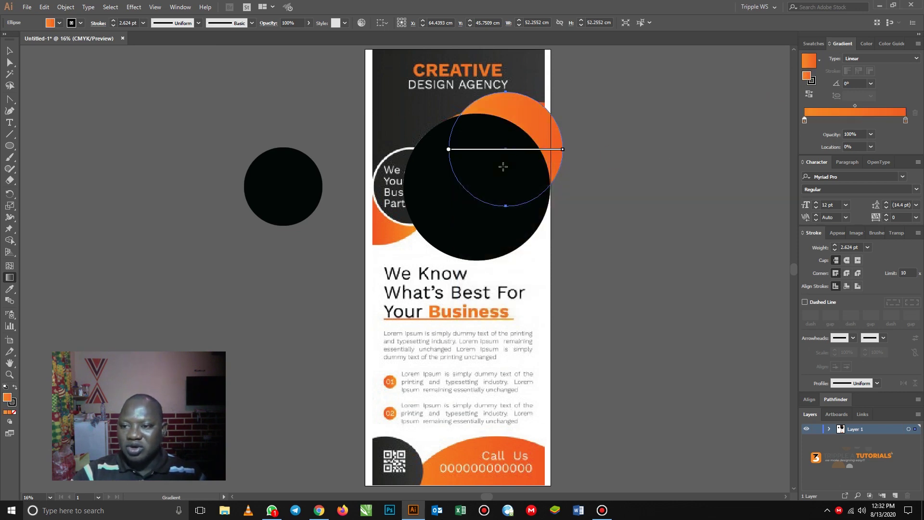
pyautogui.moveTo(525, 154)
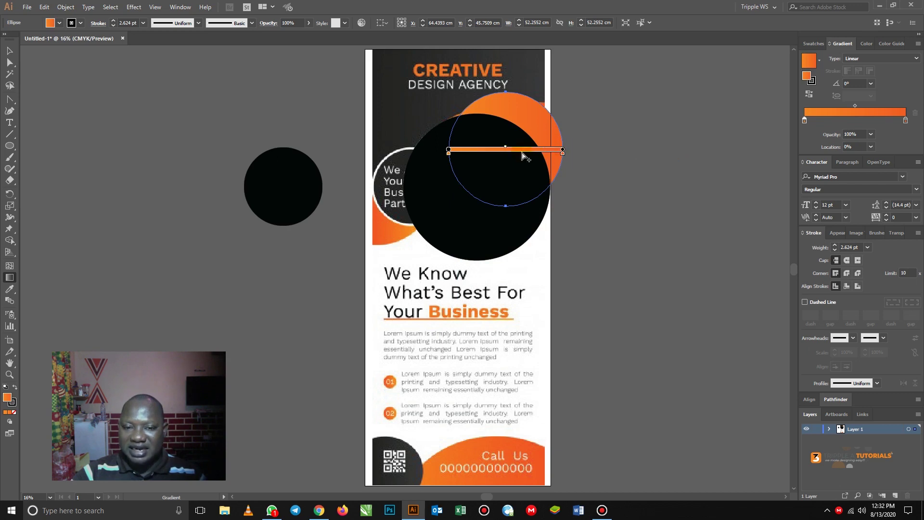
pyautogui.click(10, 50)
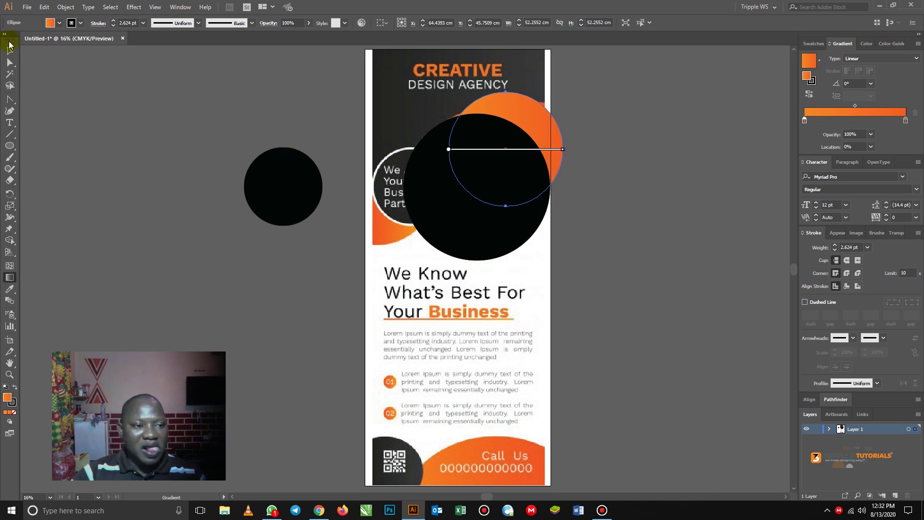
# Duplicate the spare black circle onto the flyer's left edge
pyautogui.click(106, 128)
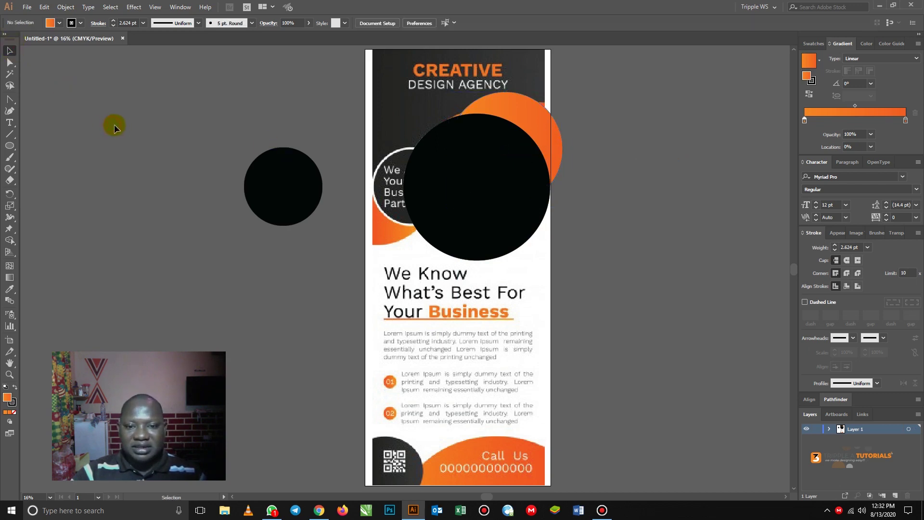
pyautogui.click(522, 102)
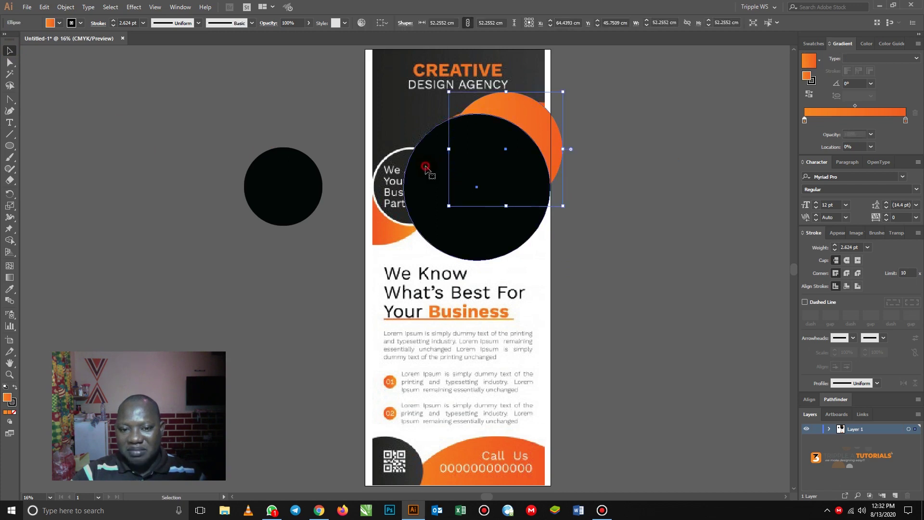
pyautogui.click(426, 167)
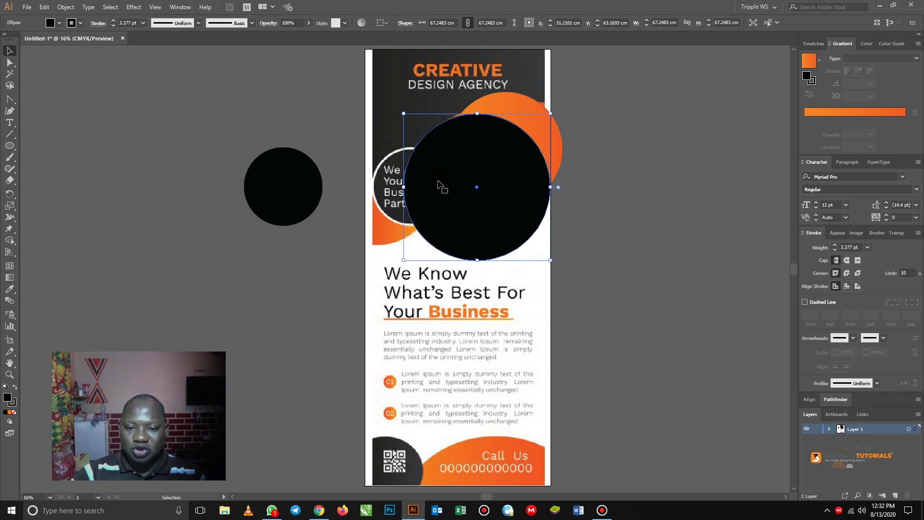
pyautogui.click(353, 247)
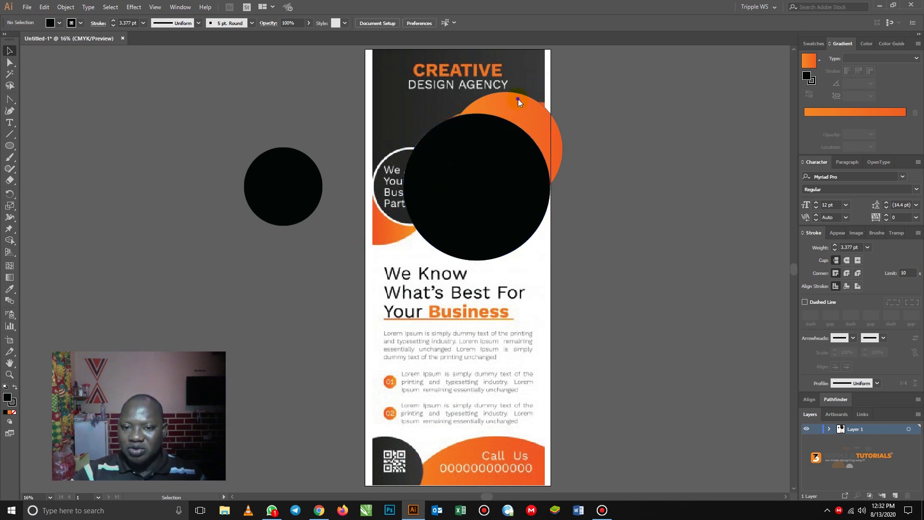
pyautogui.rightClick(517, 99)
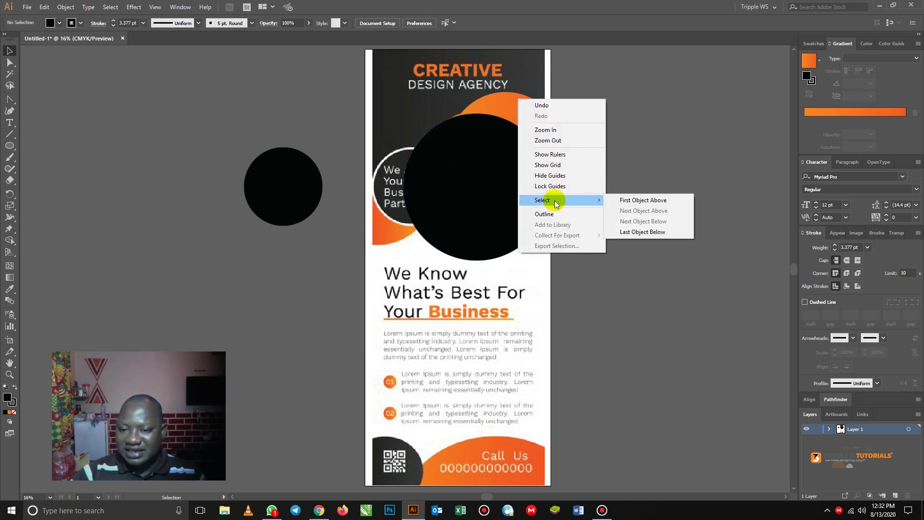
pyautogui.click(317, 281)
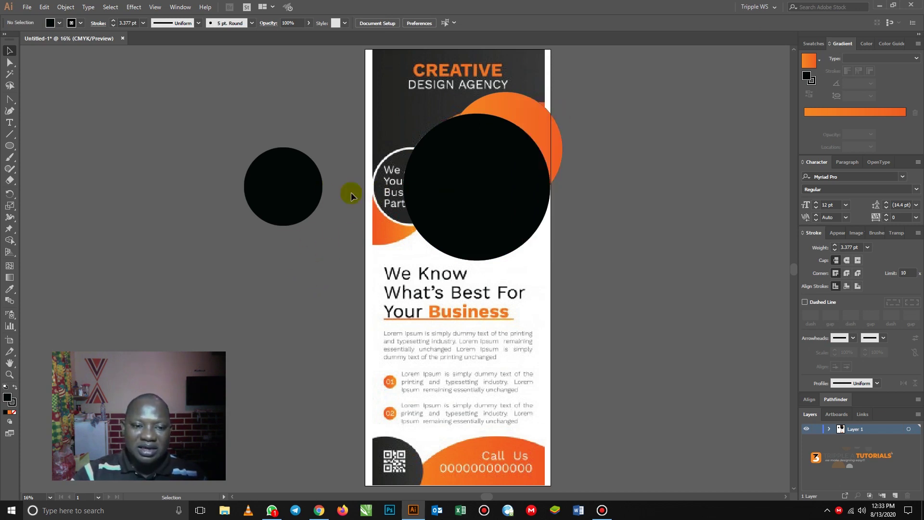
pyautogui.click(292, 196)
pyautogui.moveTo(298, 192); pyautogui.dragTo(401, 201)
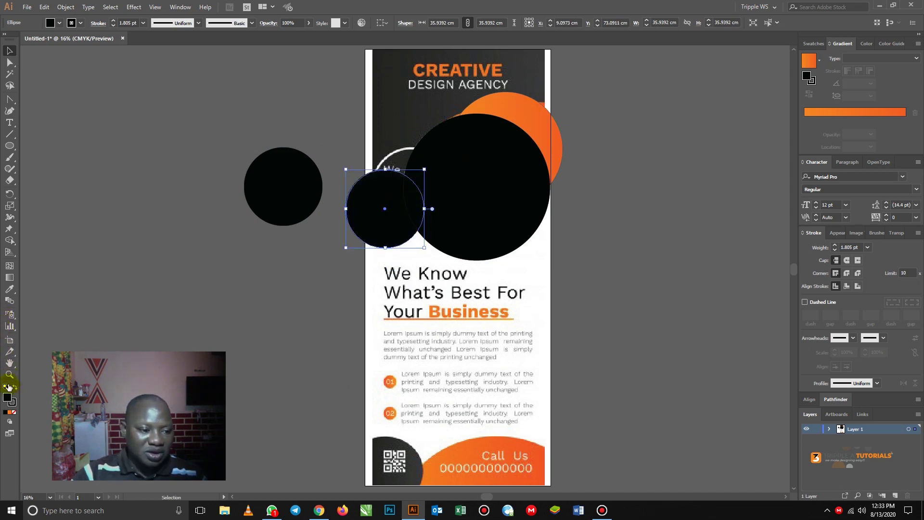
# Copy the orange gradient onto the new circle with the Eyedropper
pyautogui.click(9, 288)
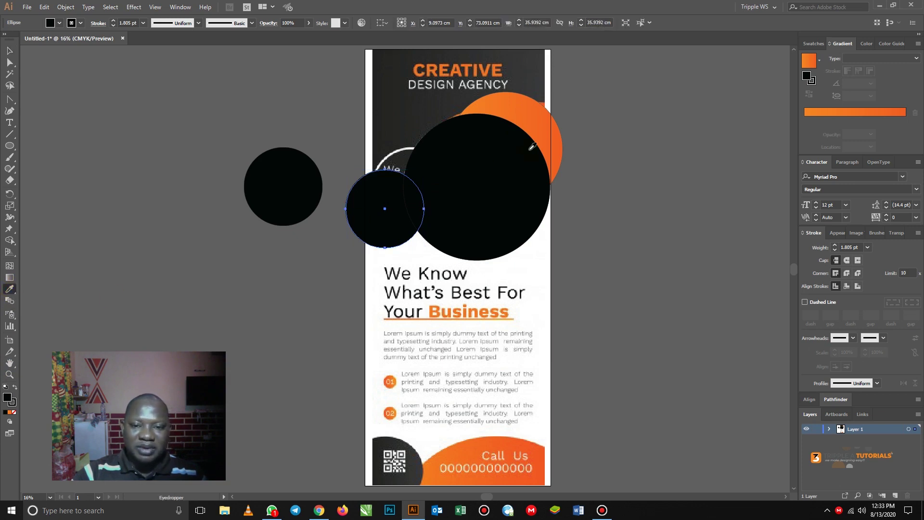
pyautogui.click(528, 112)
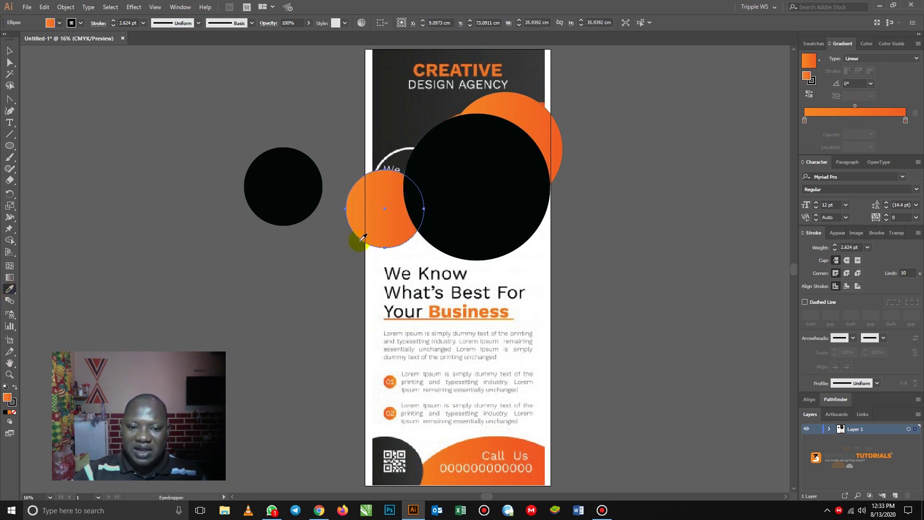
pyautogui.click(9, 51)
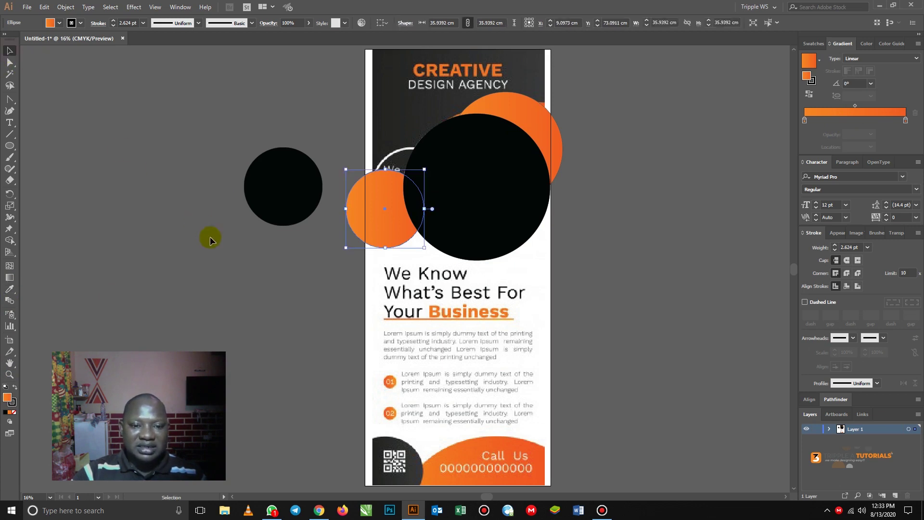
pyautogui.click(265, 268)
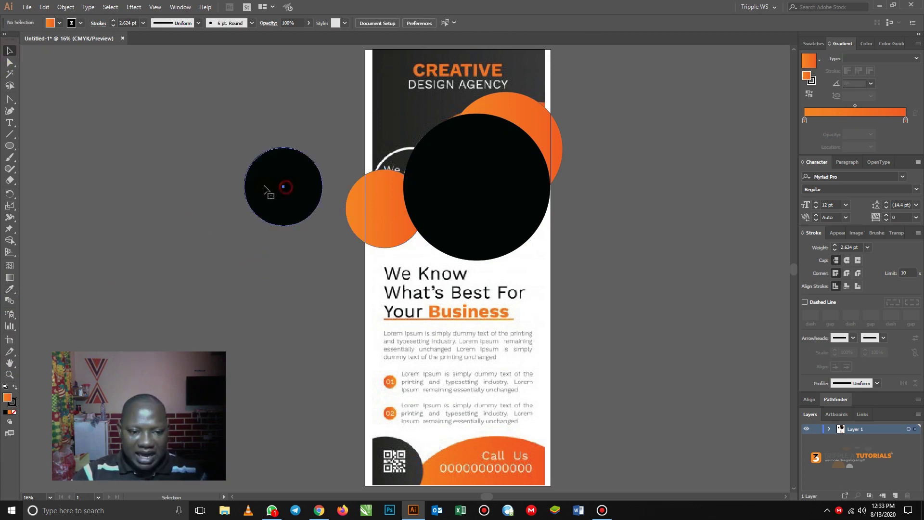
pyautogui.click(283, 190)
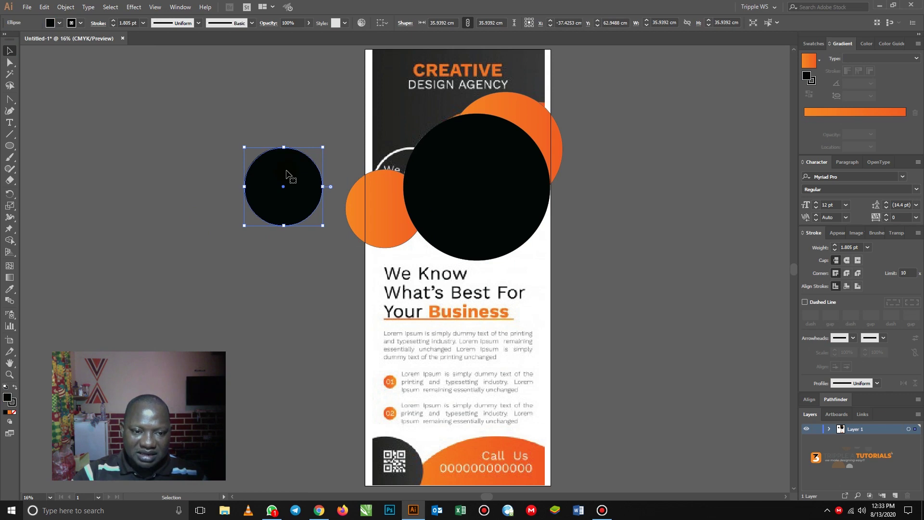
# Move the spare black circle onto the flyer's upper left, behind the large 67.2 cm circle
pyautogui.moveTo(287, 175); pyautogui.dragTo(415, 174)
pyautogui.click(297, 178)
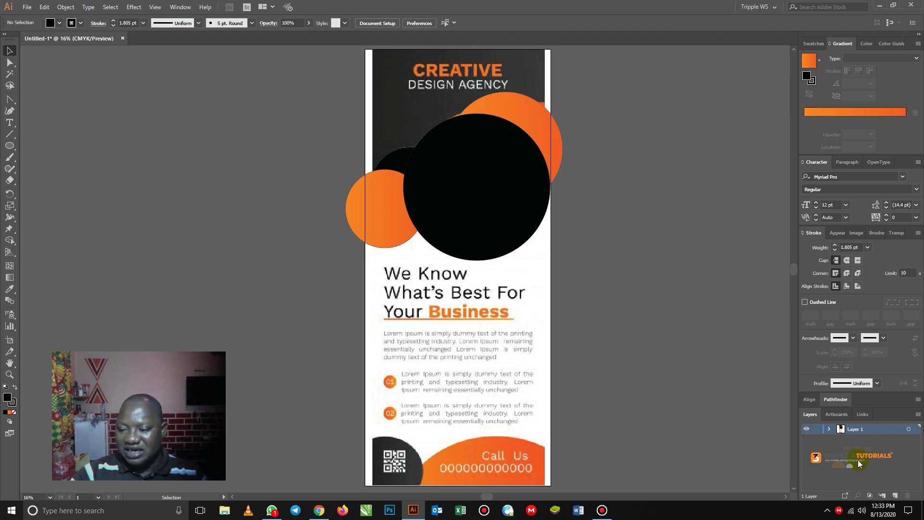
pyautogui.click(524, 188)
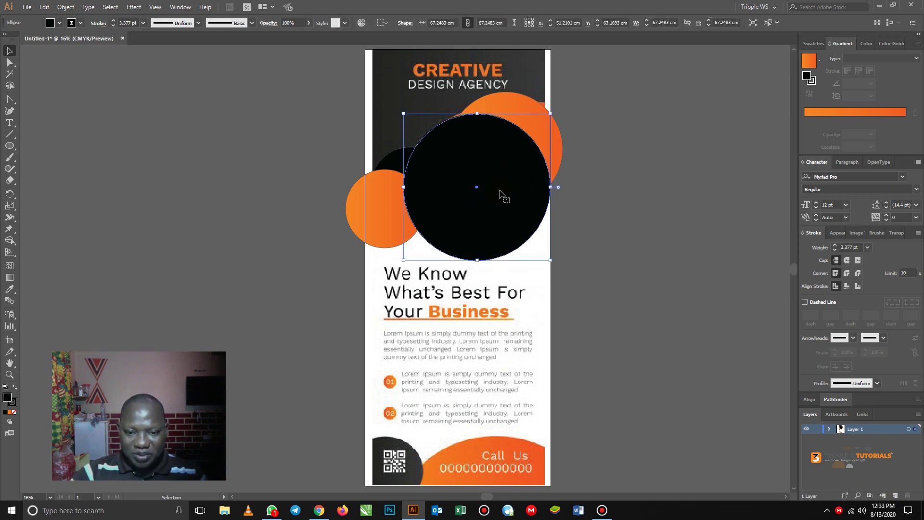
# Copy the large black circle and create a new Layer 2 above Layer 1
pyautogui.rightClick(500, 191)
pyautogui.moveTo(533, 356)
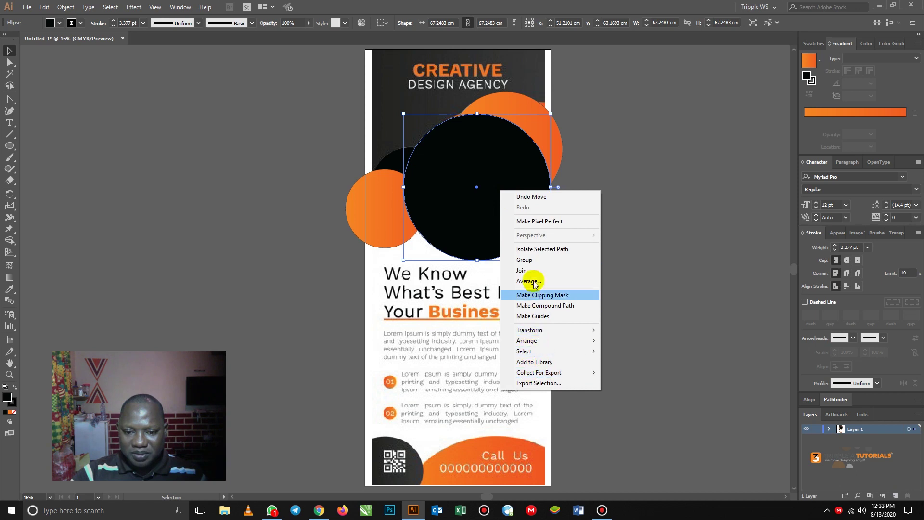
pyautogui.click(476, 206)
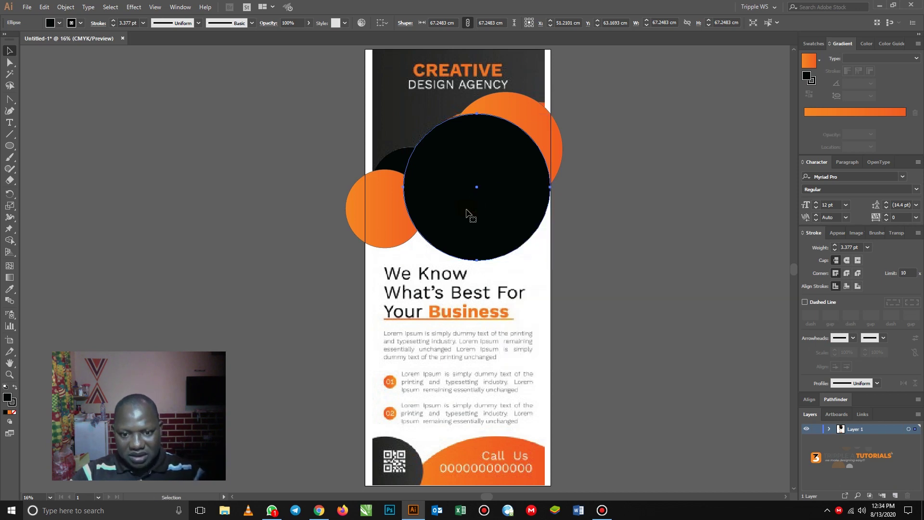
pyautogui.click(465, 213)
pyautogui.press('a')
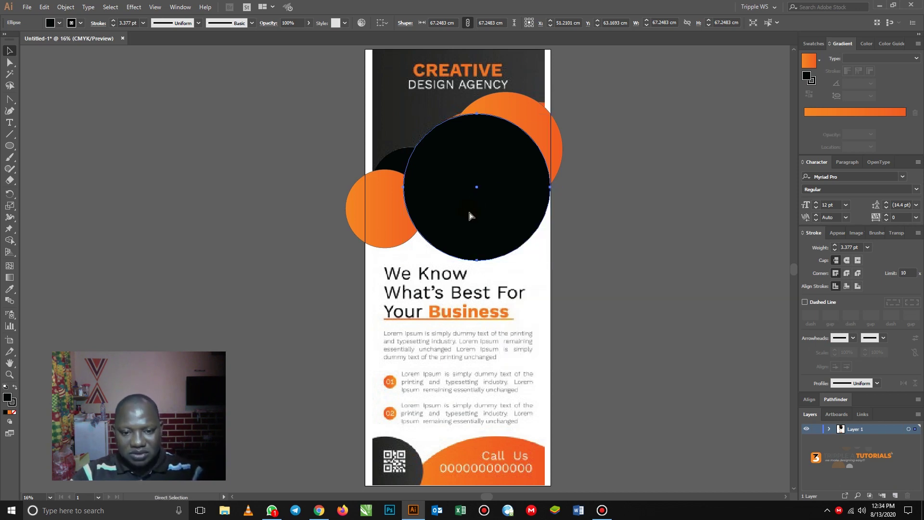
pyautogui.press('v')
pyautogui.hotkey('ctrl', 'shift', 'a')
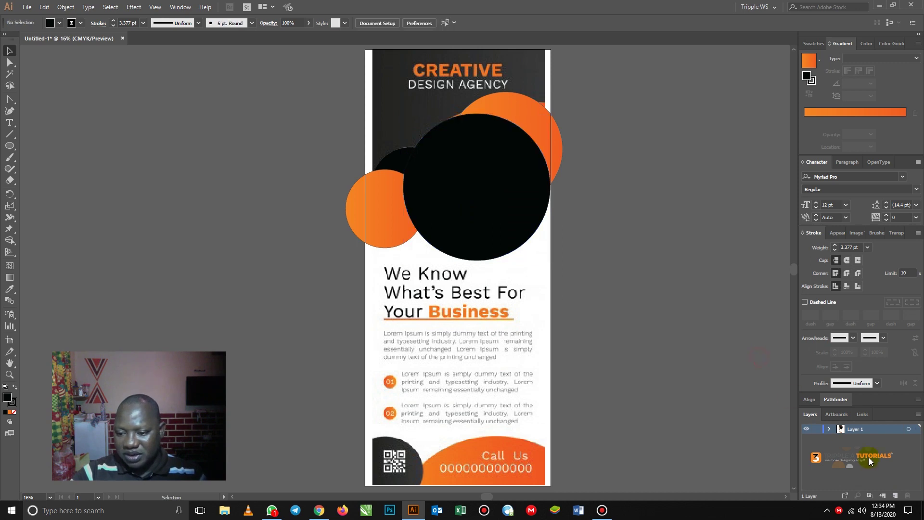
pyautogui.click(894, 496)
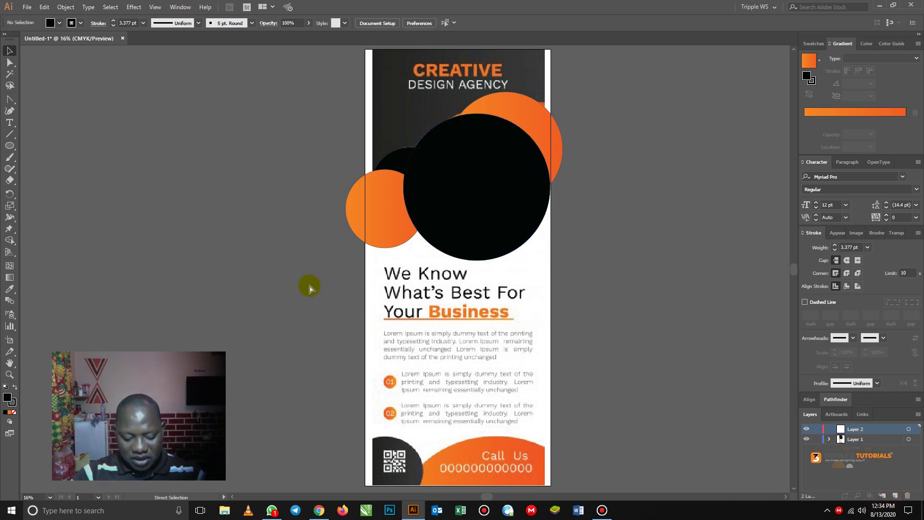
# Paste the circle into Layer 2, delete the Layer 1 original, and move the copy into place
pyautogui.hotkey('ctrl', 'v')
pyautogui.moveTo(430, 245); pyautogui.dragTo(352, 212)
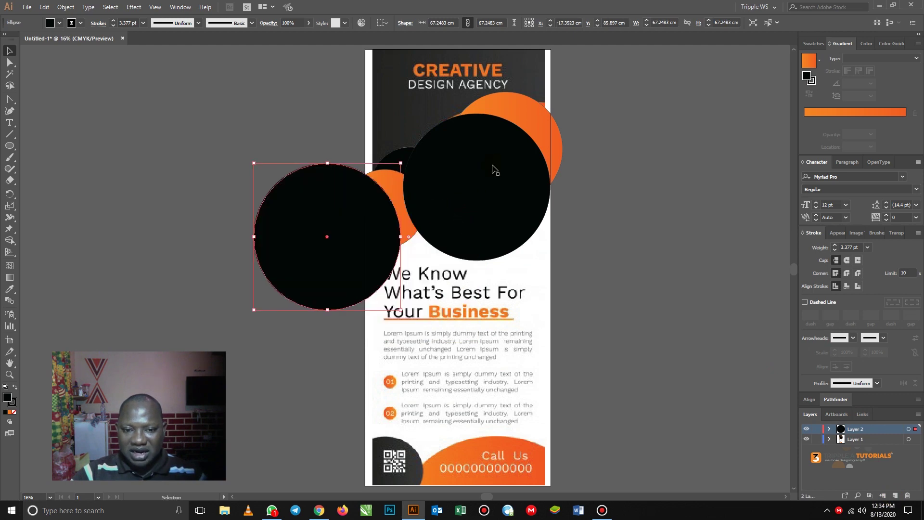
pyautogui.click(491, 173)
pyautogui.press('Delete')
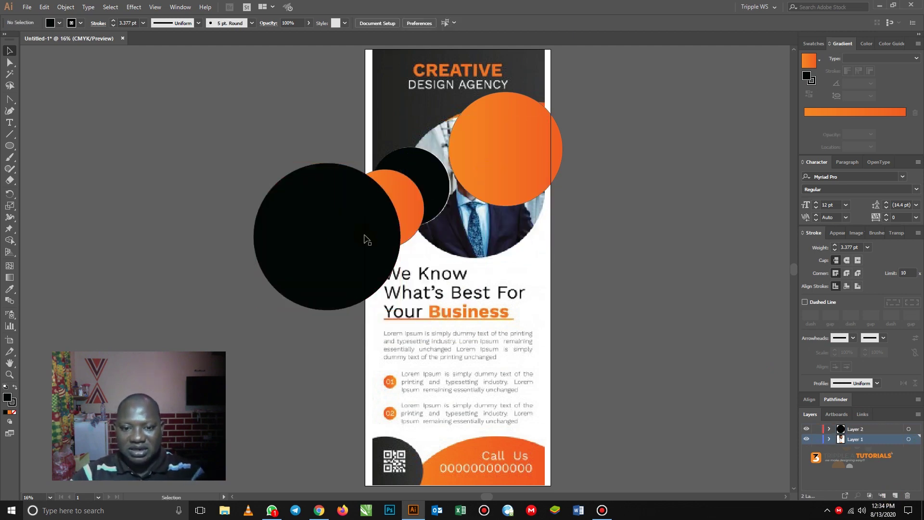
pyautogui.moveTo(342, 239); pyautogui.dragTo(487, 189)
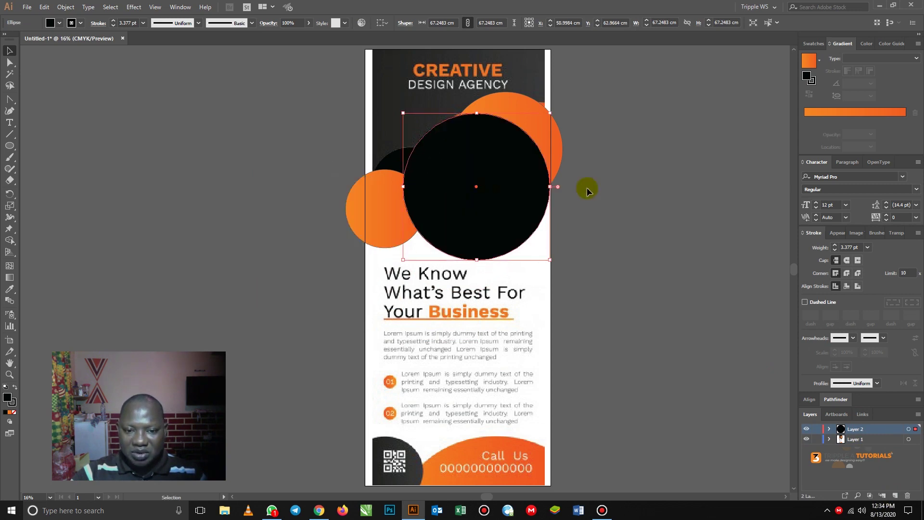
pyautogui.click(599, 230)
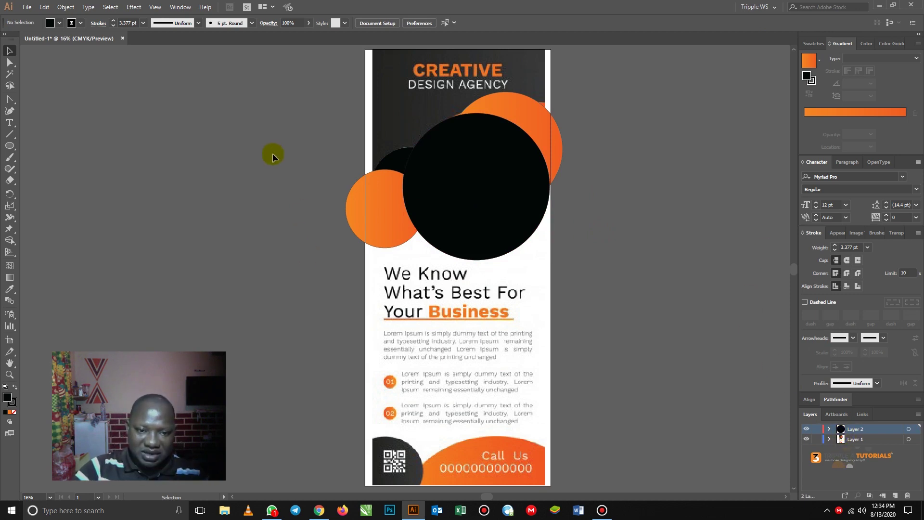
pyautogui.click(27, 6)
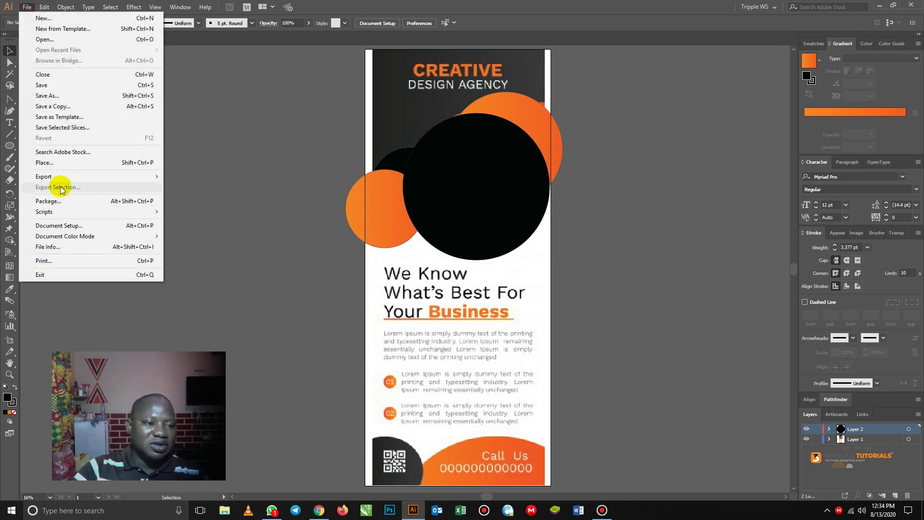
# Place man-1209494_1920 from the Desktop on the canvas left of the flyer
pyautogui.click(46, 164)
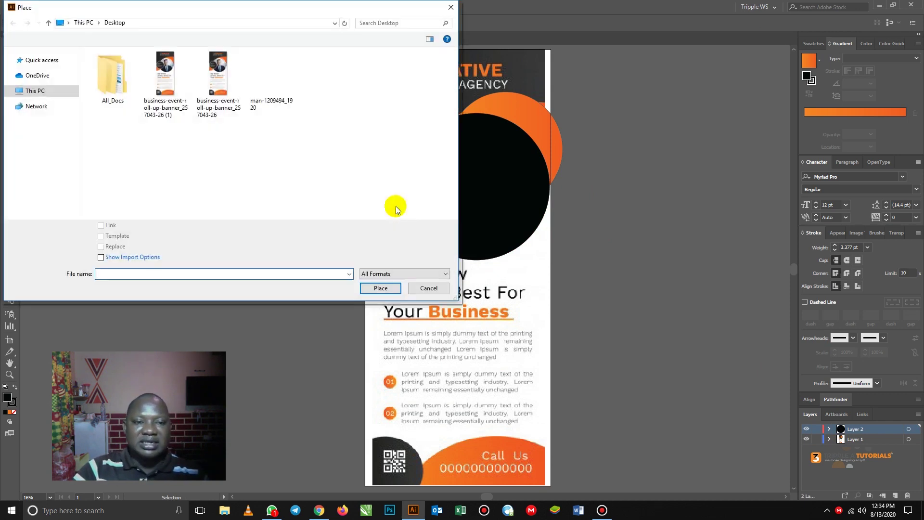
pyautogui.click(271, 79)
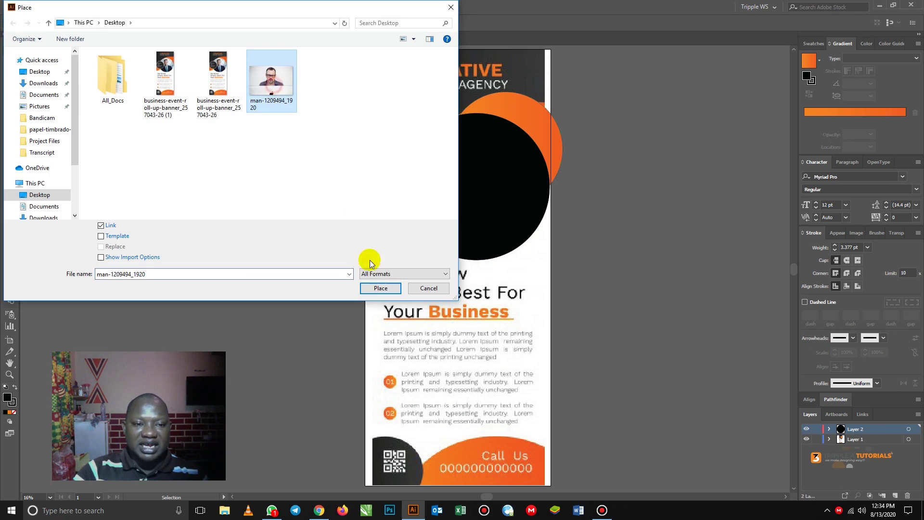
pyautogui.click(380, 288)
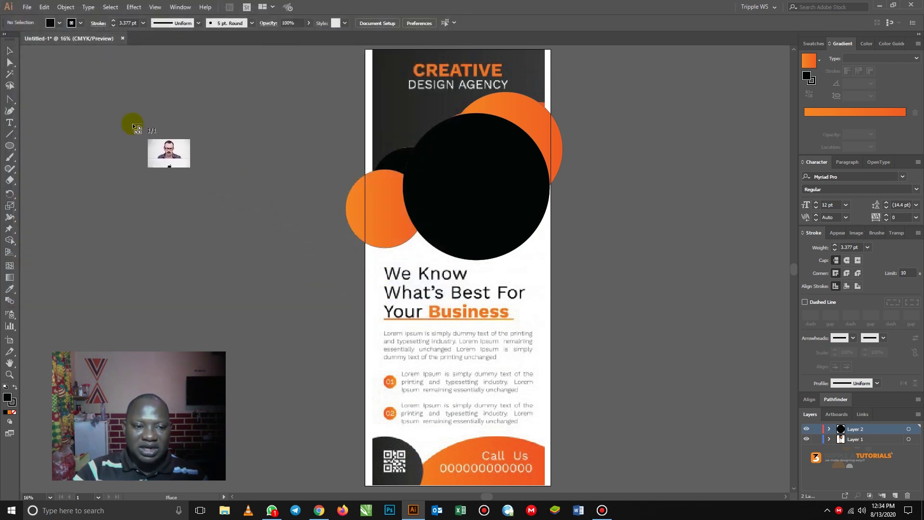
pyautogui.moveTo(133, 124); pyautogui.dragTo(335, 311)
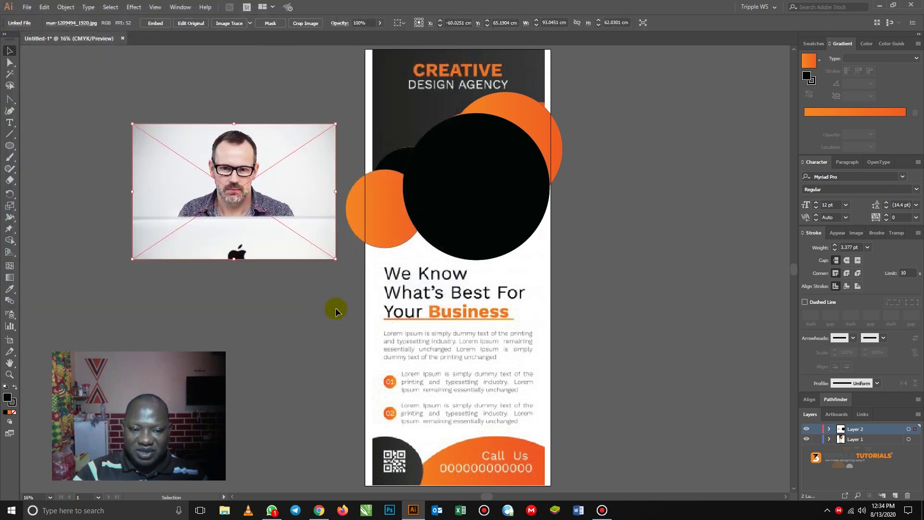
# Move the man's photo onto the banner circle and bring the large black circle to front
pyautogui.moveTo(237, 151); pyautogui.dragTo(243, 141)
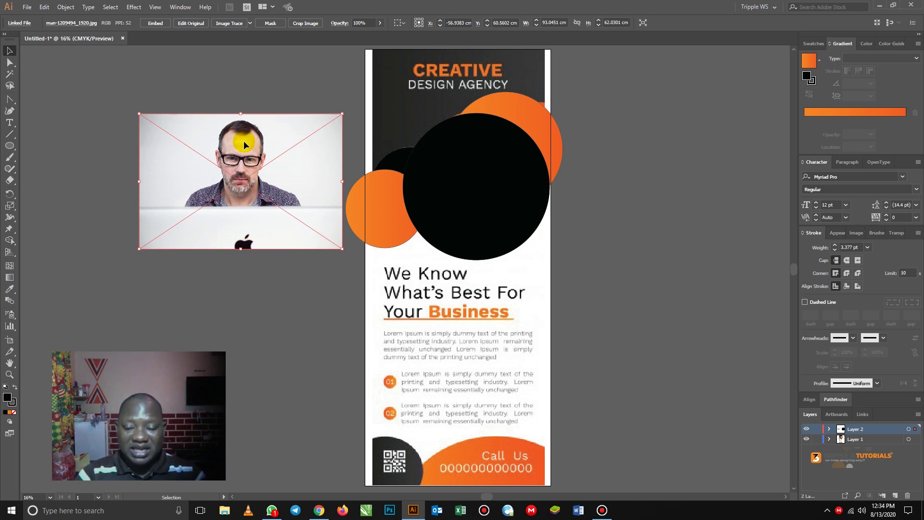
pyautogui.moveTo(239, 141)
pyautogui.mouseDown()
pyautogui.moveTo(250, 134)
pyautogui.moveTo(237, 138)
pyautogui.mouseUp()
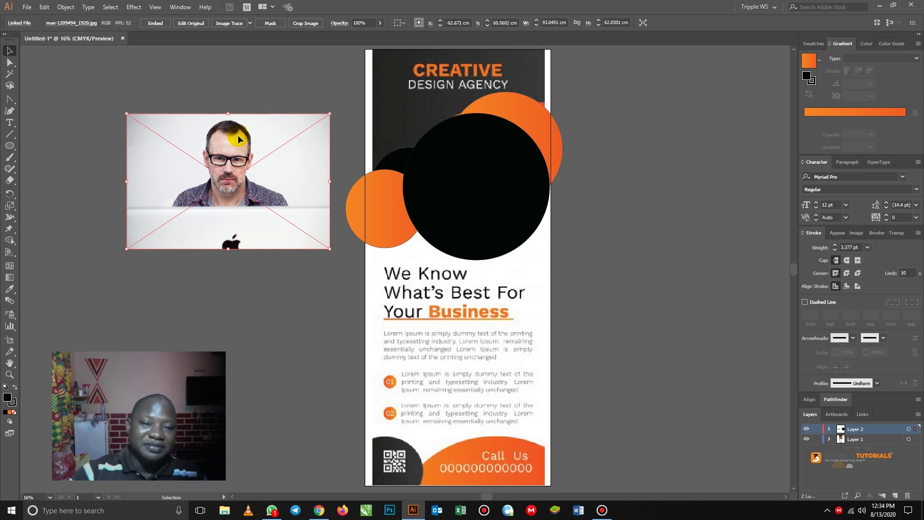
pyautogui.moveTo(237, 135); pyautogui.dragTo(484, 134)
pyautogui.click(475, 256)
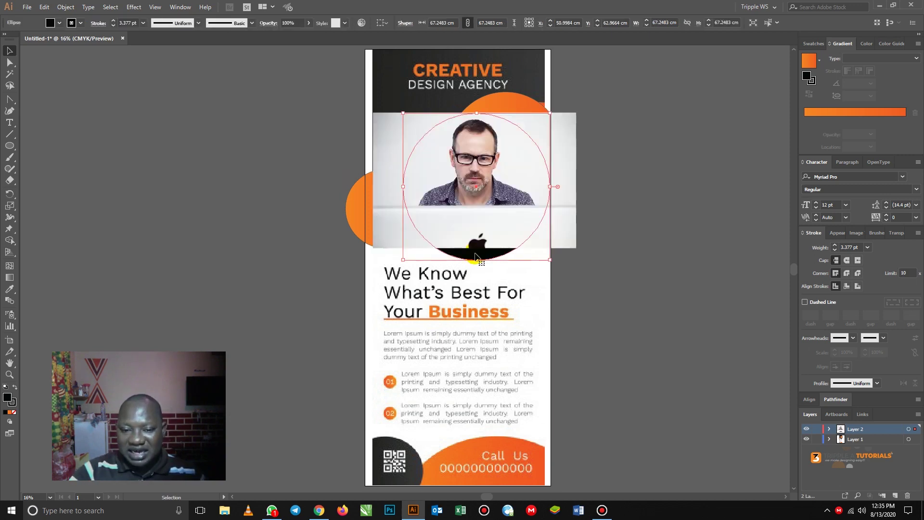
pyautogui.rightClick(472, 259)
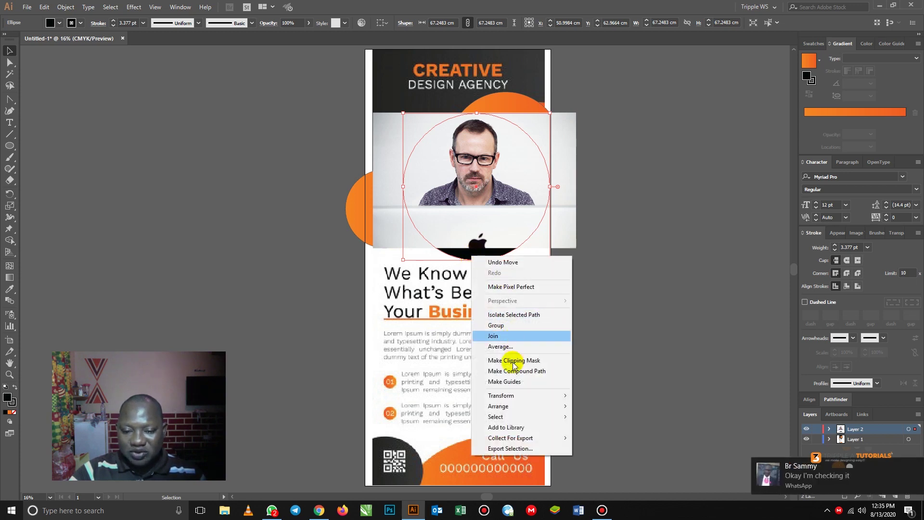
pyautogui.moveTo(525, 406)
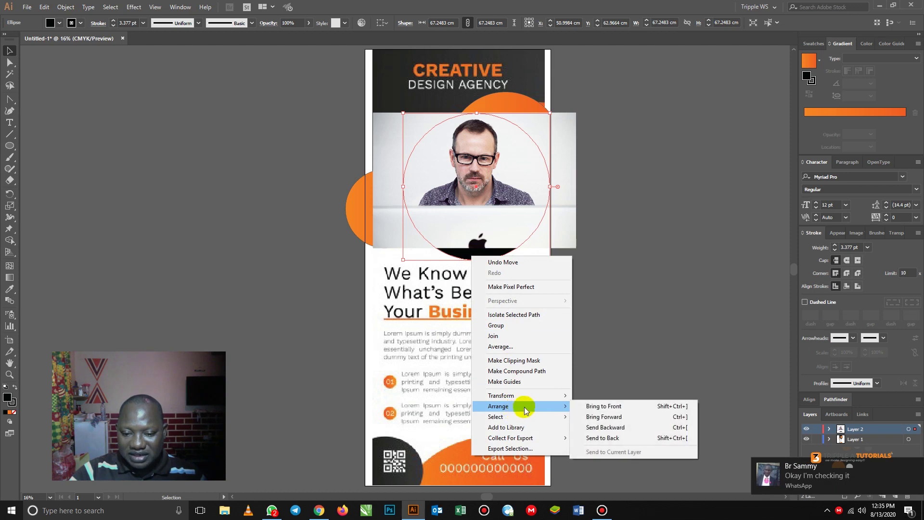
pyautogui.click(598, 406)
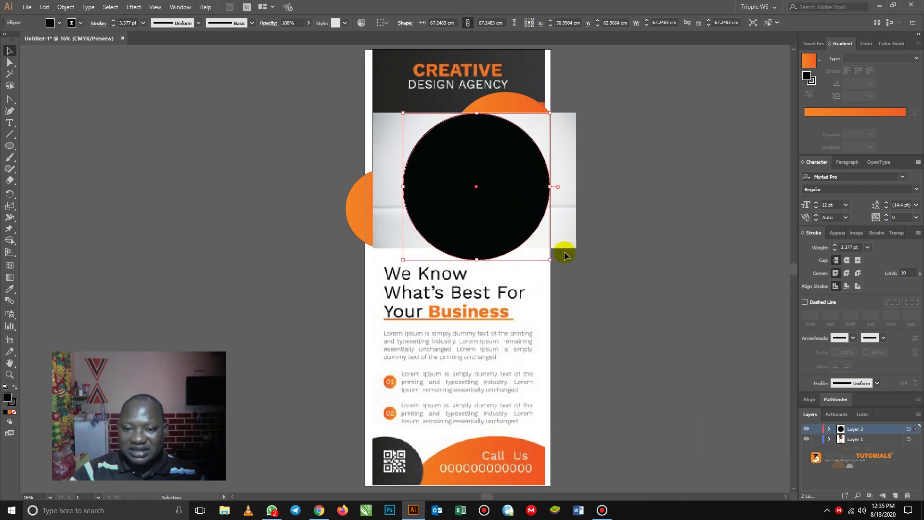
# Clip the man's photo into the banner's black circle and Alt-drag a copy to the left
pyautogui.keyDown('shift'); pyautogui.click(575, 234); pyautogui.keyUp('shift')
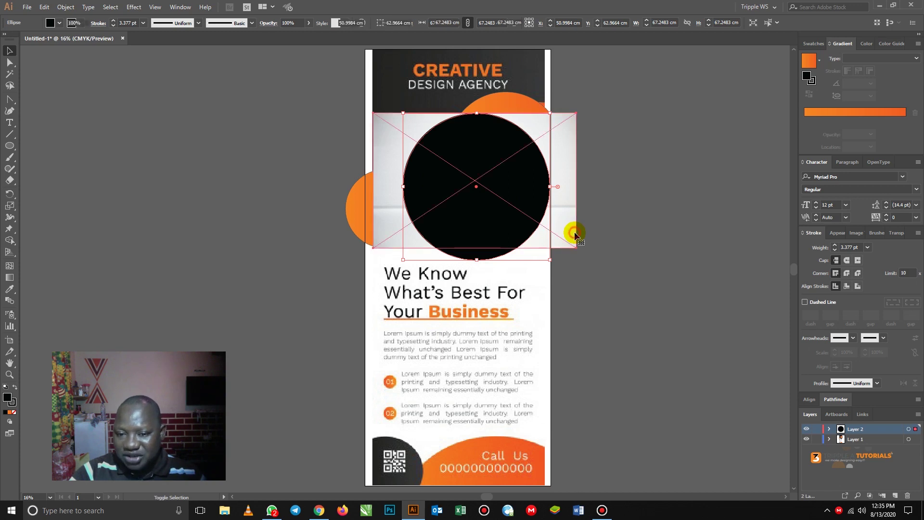
pyautogui.click(65, 7)
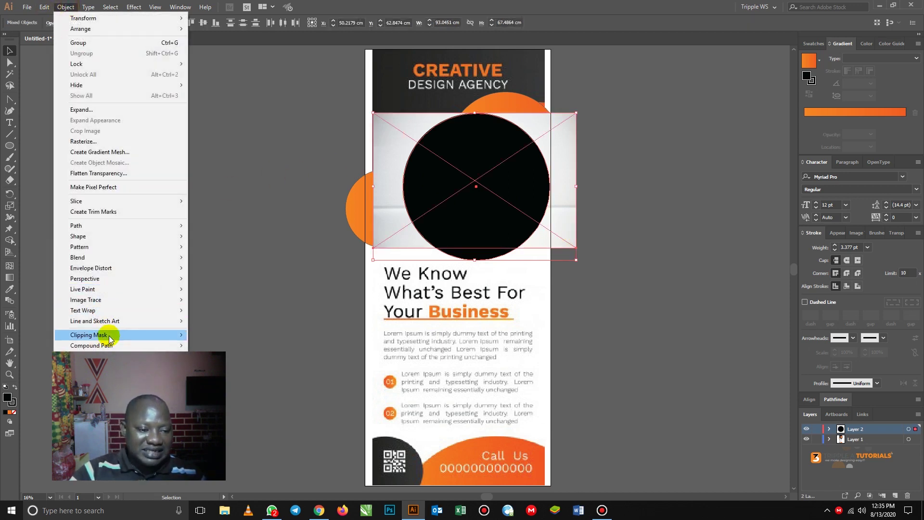
pyautogui.moveTo(104, 336)
pyautogui.click(221, 334)
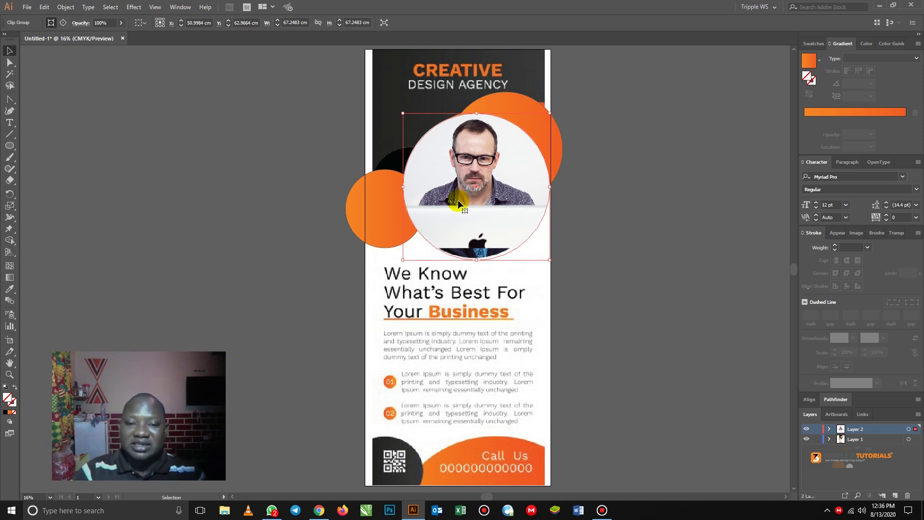
pyautogui.moveTo(477, 200); pyautogui.dragTo(162, 198)
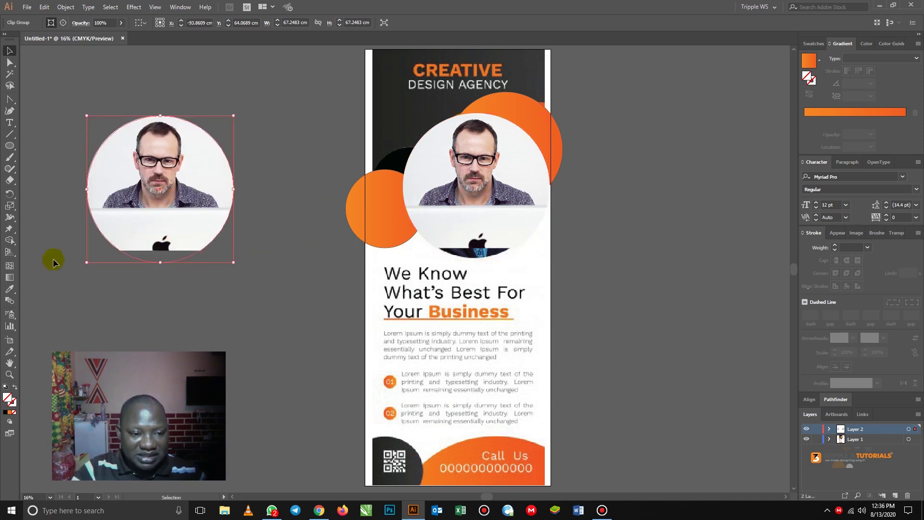
# Undo back to a separate circle and photo and select both together
pyautogui.press('a')
pyautogui.hotkey('ctrl', 'z')
pyautogui.press('v')
pyautogui.hotkey('ctrl', 'alt', '7')
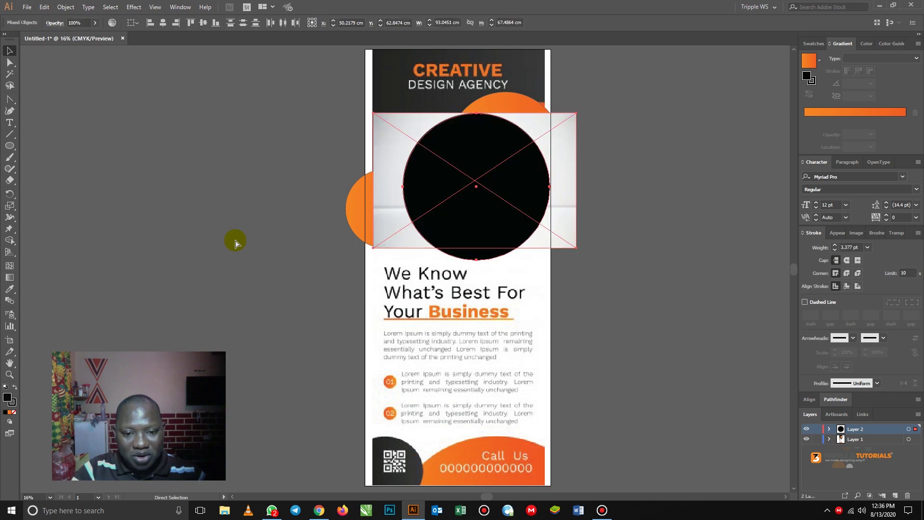
pyautogui.click(583, 247)
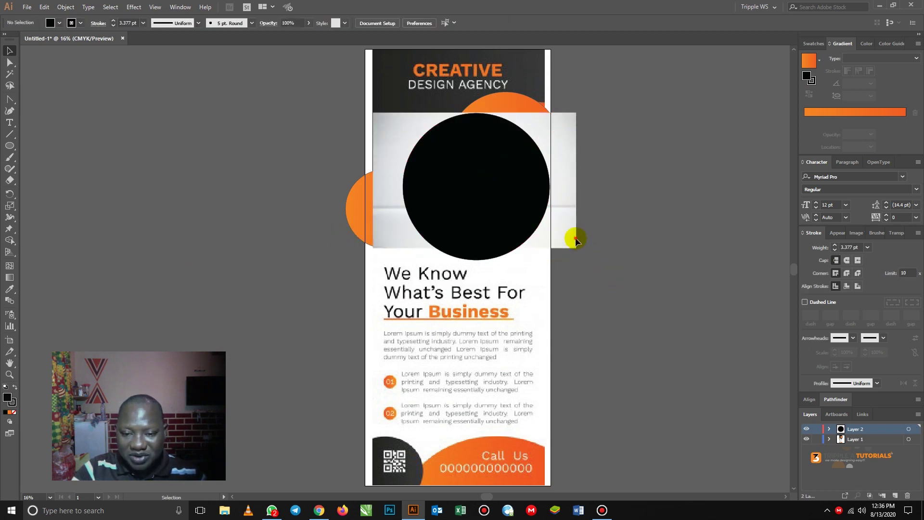
pyautogui.moveTo(576, 240); pyautogui.dragTo(522, 256)
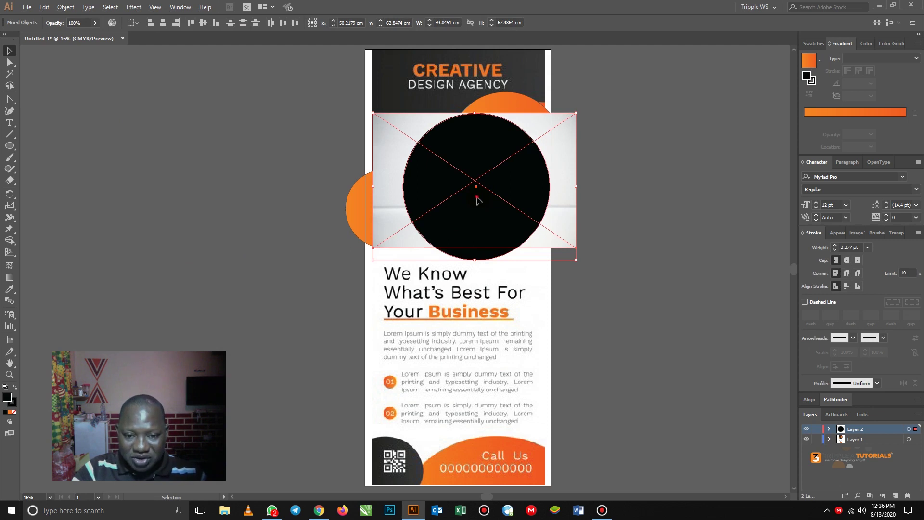
# Alt-drag a copy of the black circle and photo to the left of the banner
pyautogui.moveTo(477, 198); pyautogui.dragTo(193, 205)
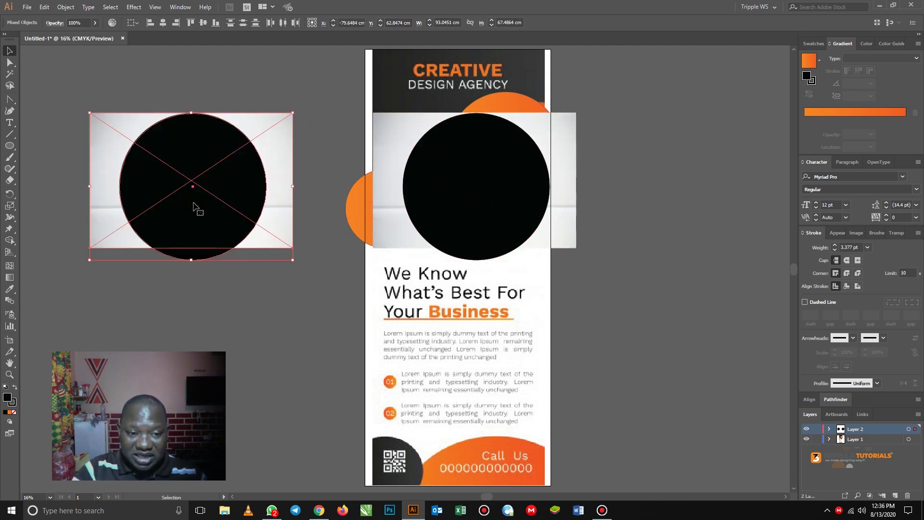
pyautogui.click(258, 321)
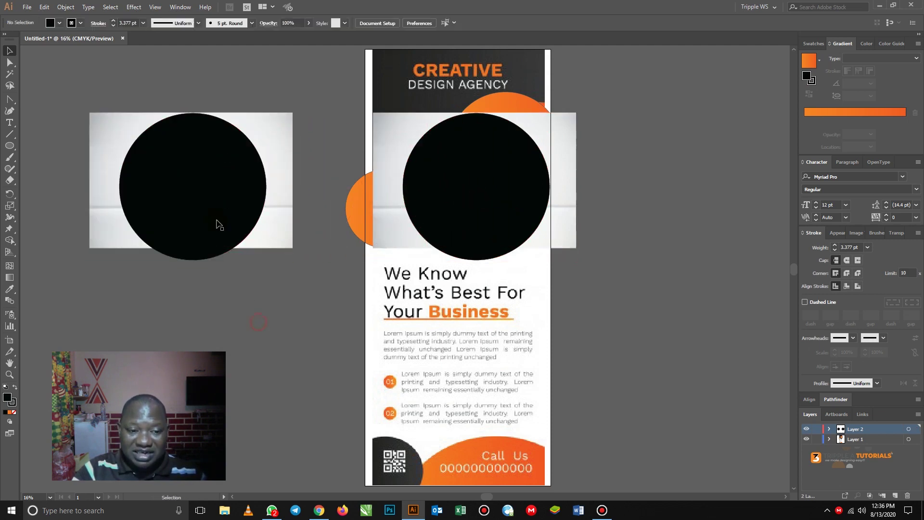
pyautogui.click(193, 259)
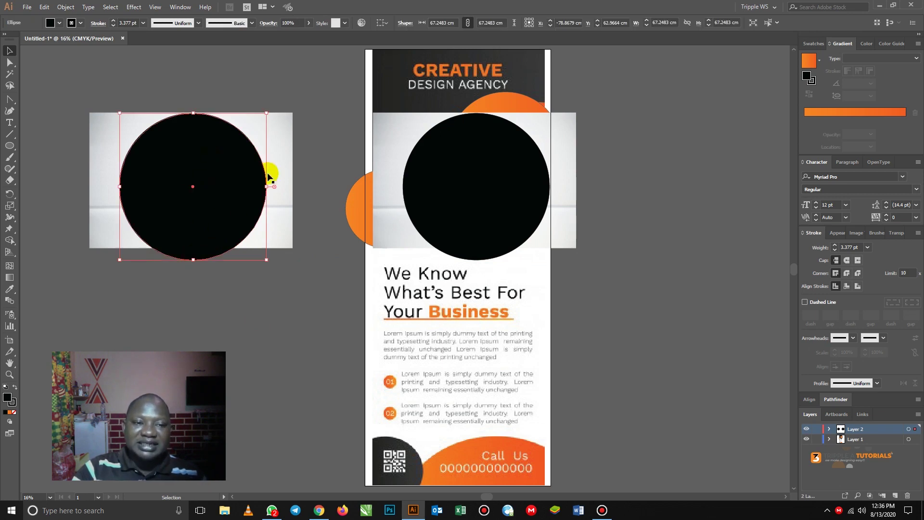
pyautogui.click(307, 145)
pyautogui.click(285, 126)
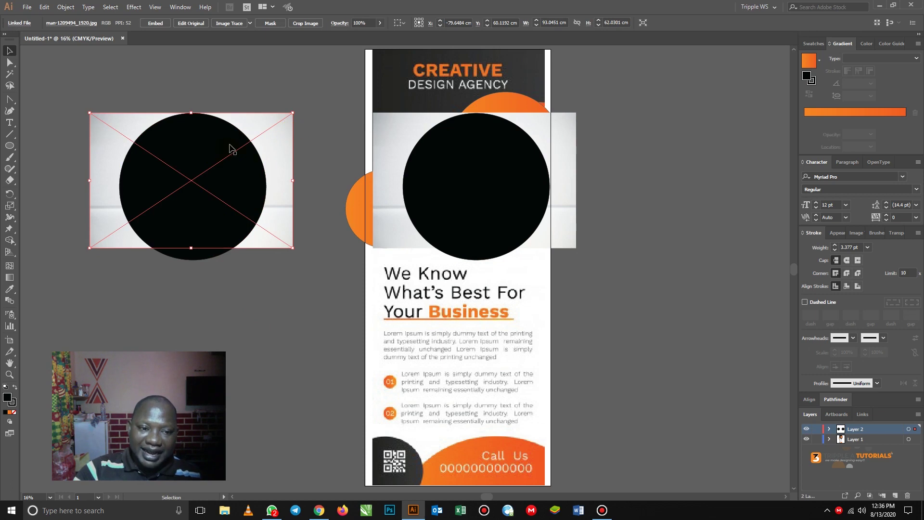
pyautogui.click(221, 275)
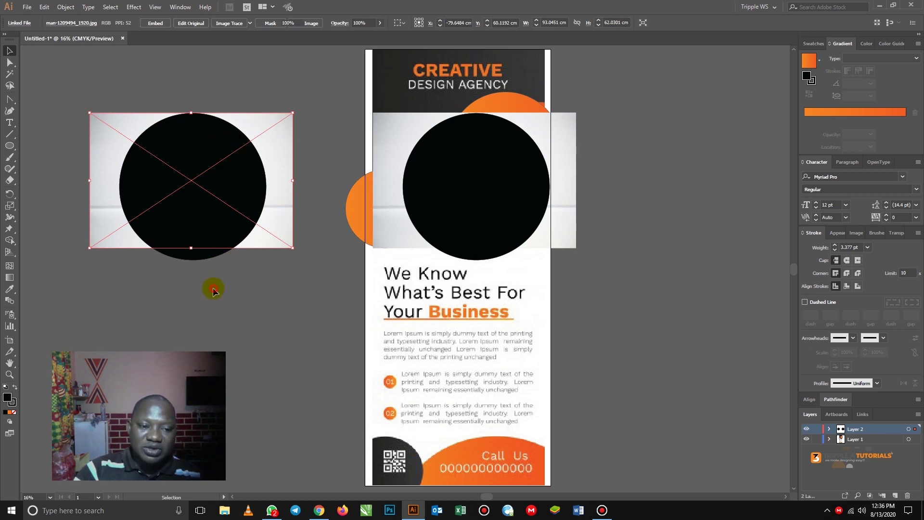
pyautogui.click(191, 257)
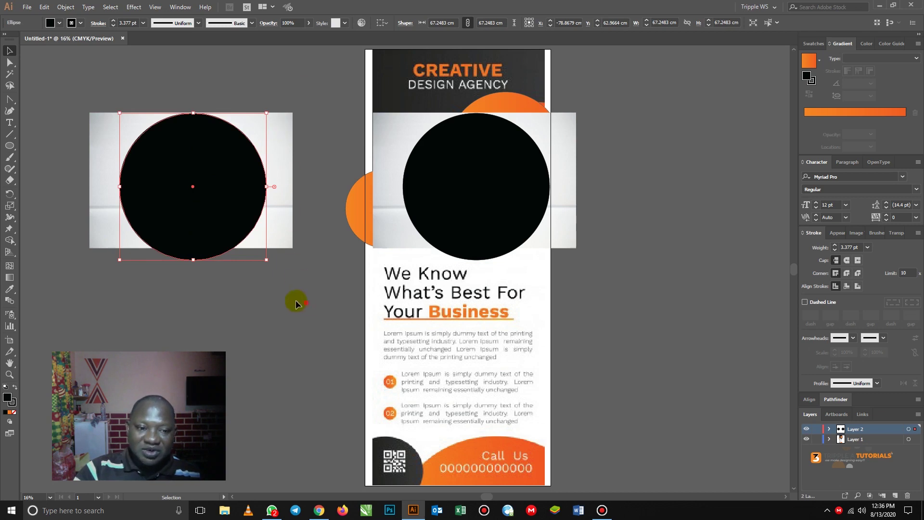
# Marquee-select the left circle and photo and make a clipping mask from them
pyautogui.moveTo(295, 301); pyautogui.dragTo(152, 183)
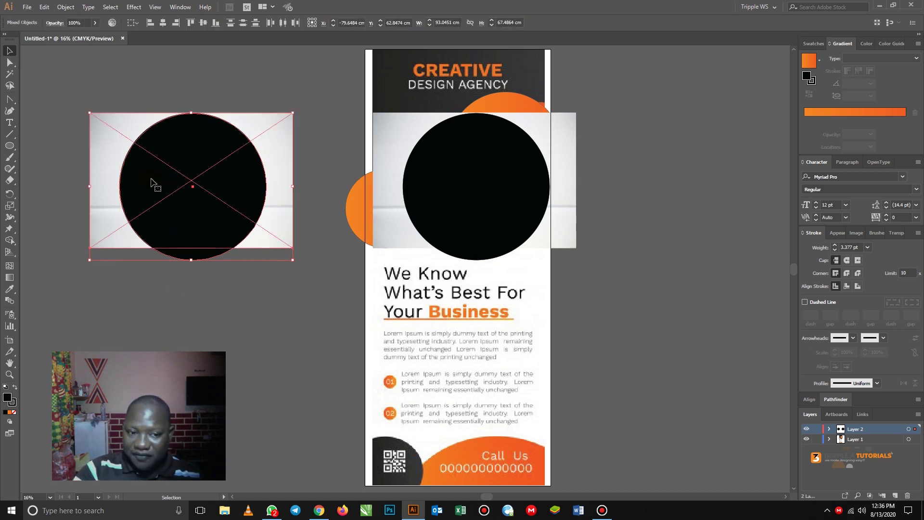
pyautogui.rightClick(189, 207)
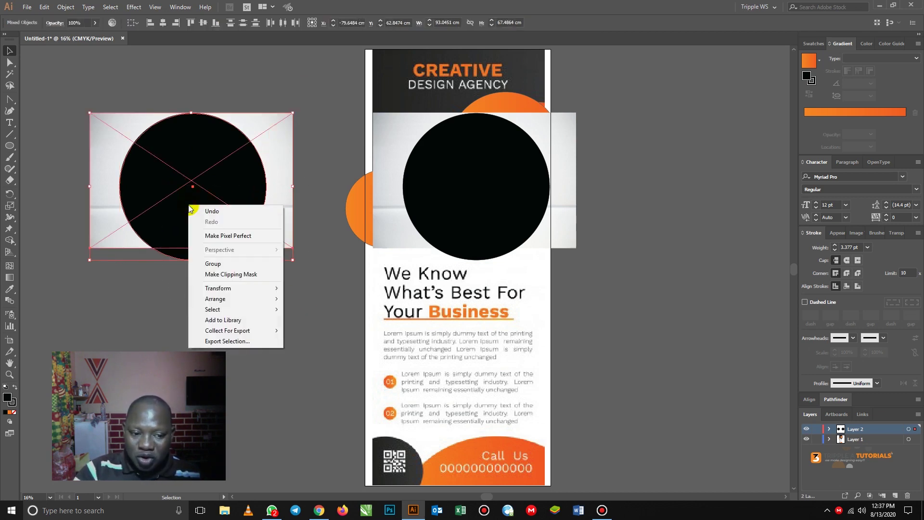
pyautogui.click(233, 274)
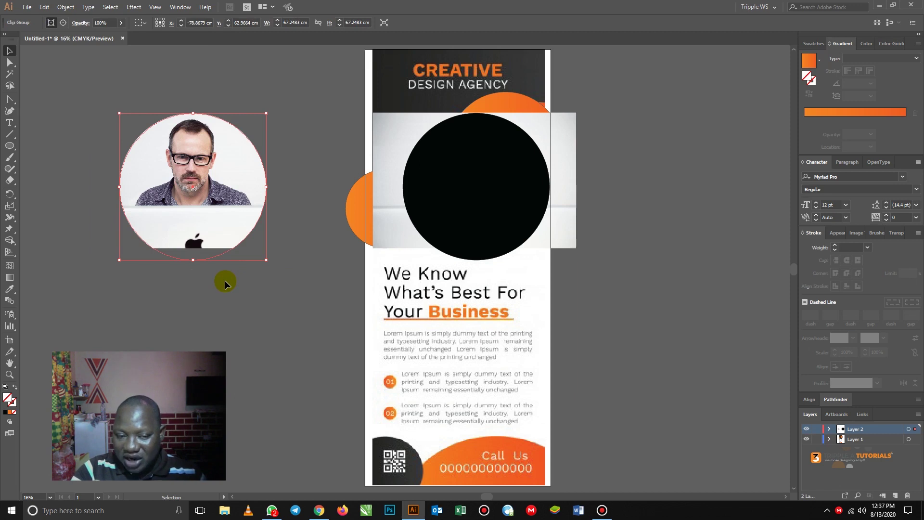
pyautogui.click(64, 7)
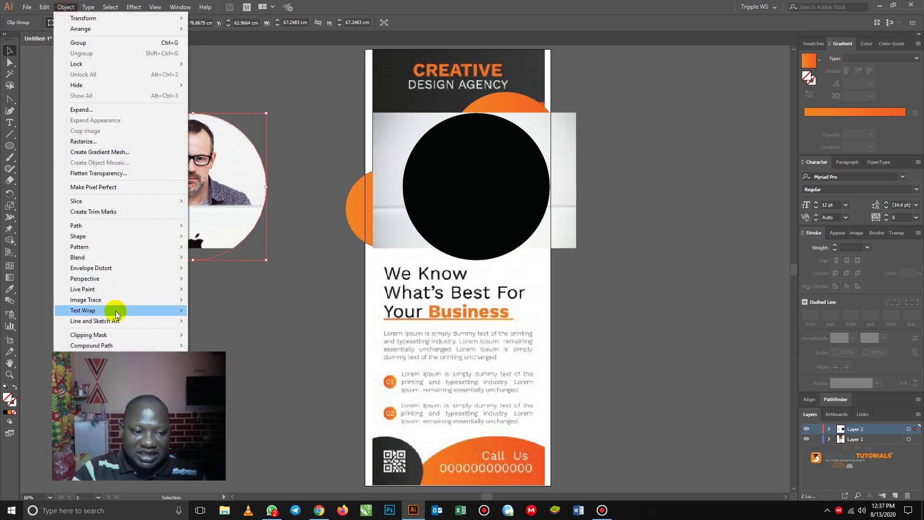
pyautogui.moveTo(118, 335)
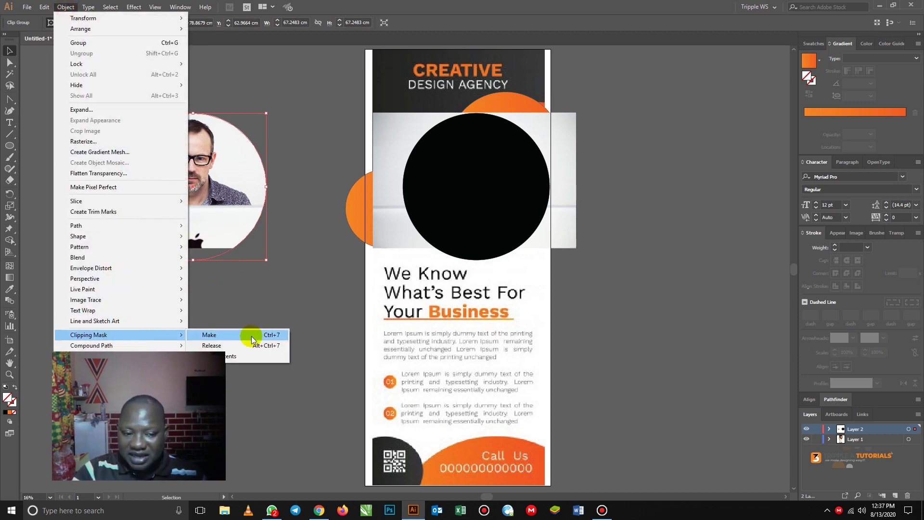
pyautogui.click(252, 285)
# Undo the left clip and bring the man's photo in front of the circle
pyautogui.click(251, 285)
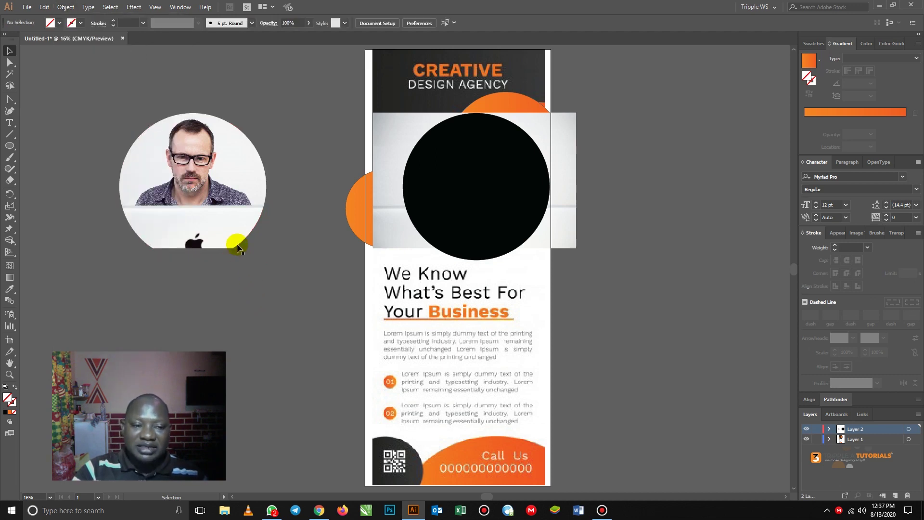
pyautogui.hotkey('ctrl', 'z')
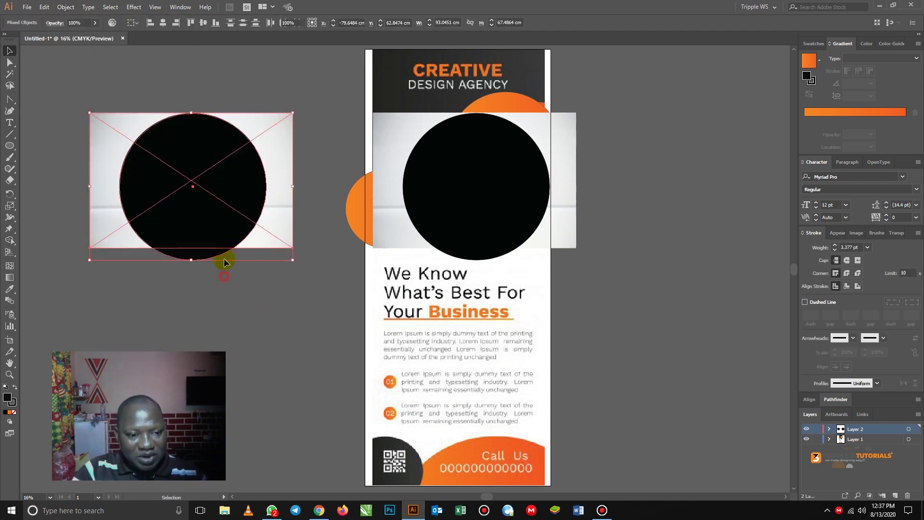
pyautogui.click(224, 258)
pyautogui.click(282, 223)
pyautogui.rightClick(282, 223)
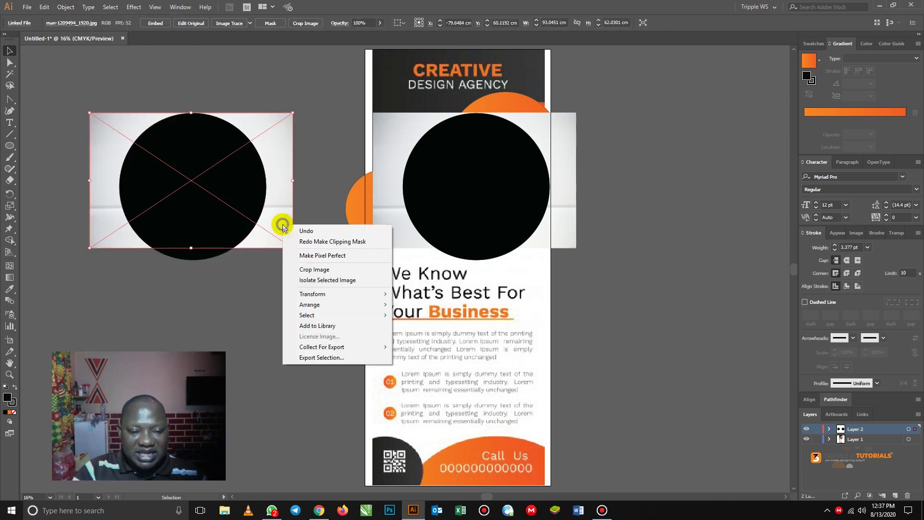
pyautogui.moveTo(317, 304)
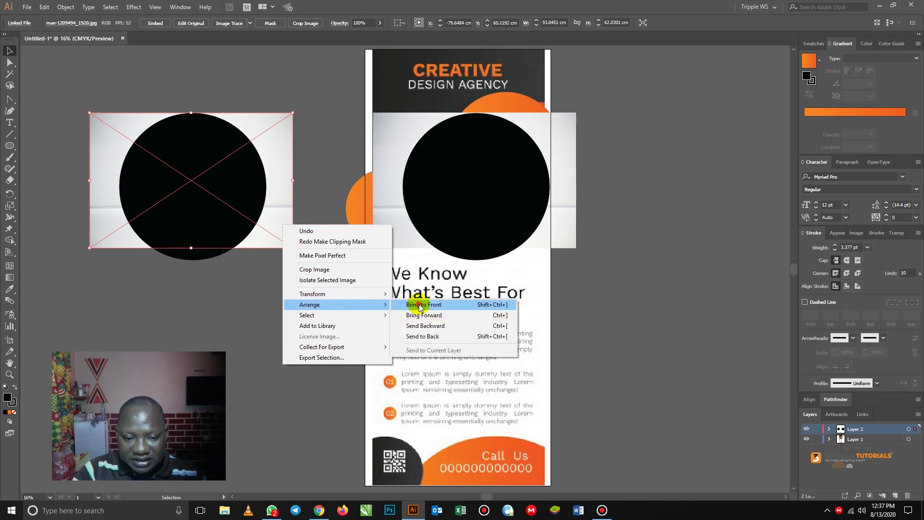
pyautogui.click(421, 304)
# Try Make Clipping Mask on photo and circle, then dismiss the 'Can't make clipping mask' alert
pyautogui.moveTo(299, 292); pyautogui.dragTo(194, 238)
pyautogui.rightClick(190, 219)
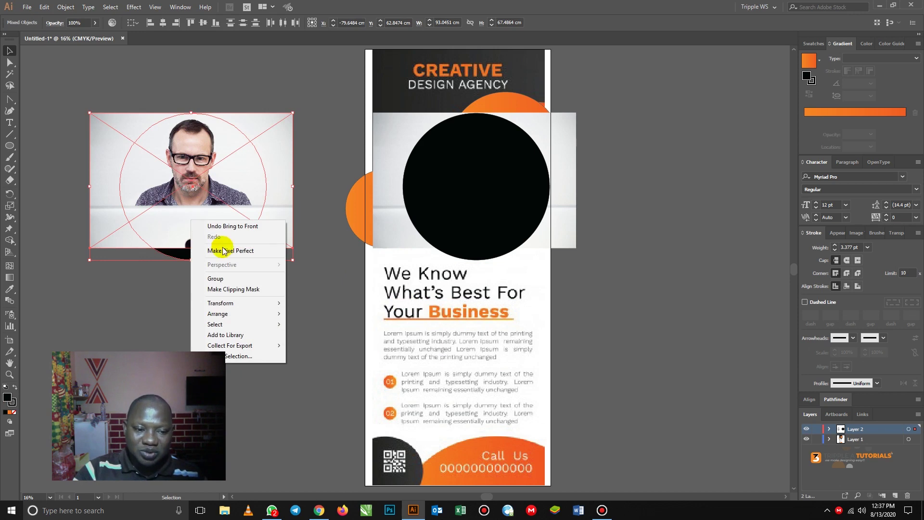
pyautogui.click(236, 290)
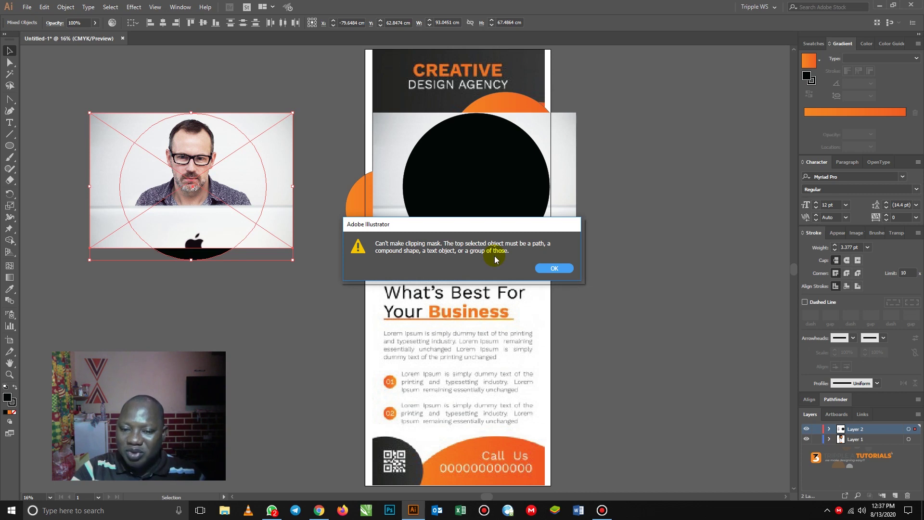
pyautogui.click(553, 269)
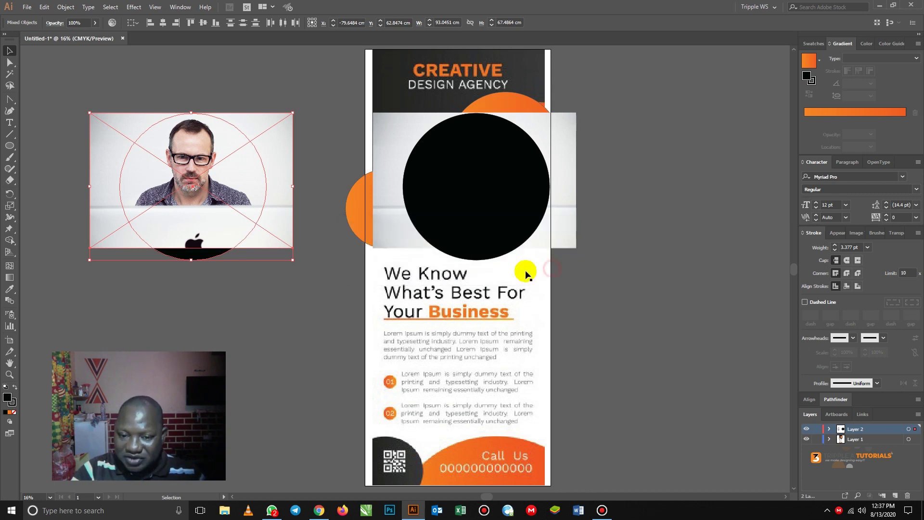
pyautogui.click(226, 295)
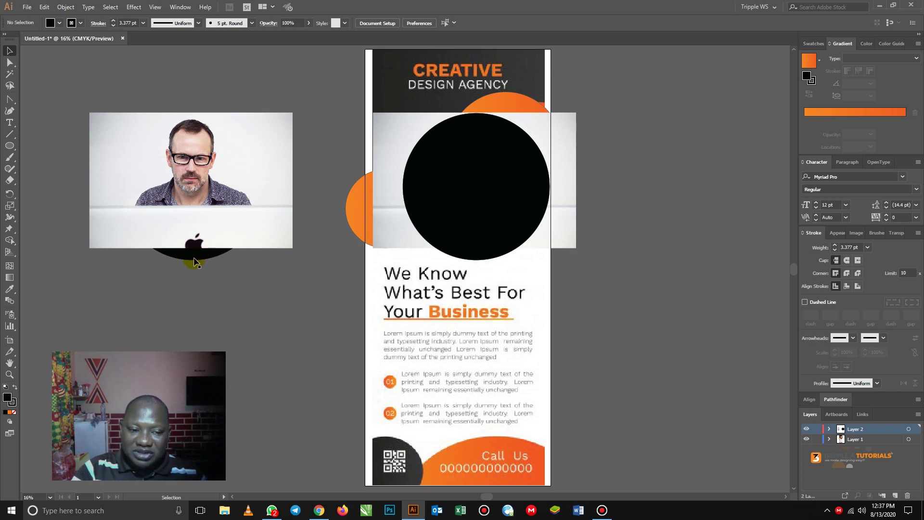
# Send the man's photo beside the banner to the back, behind the black circle
pyautogui.click(193, 261)
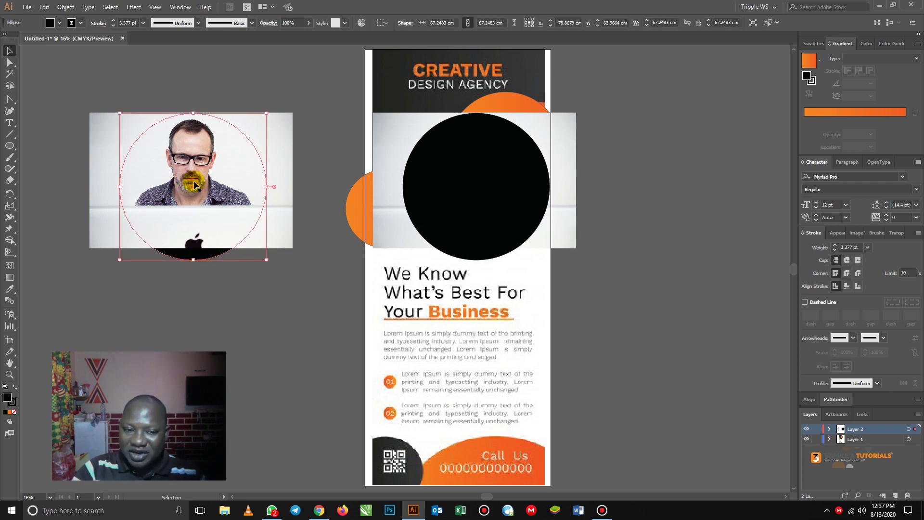
pyautogui.click(276, 266)
pyautogui.rightClick(276, 232)
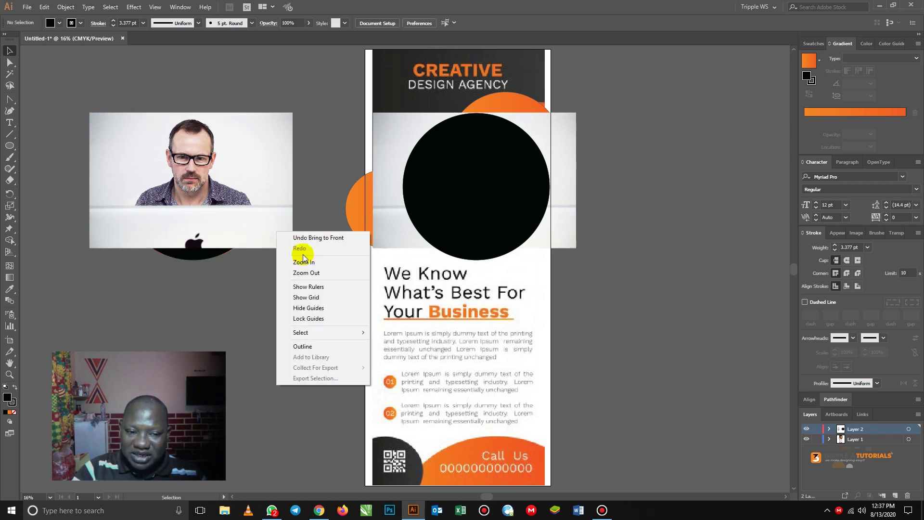
pyautogui.click(198, 285)
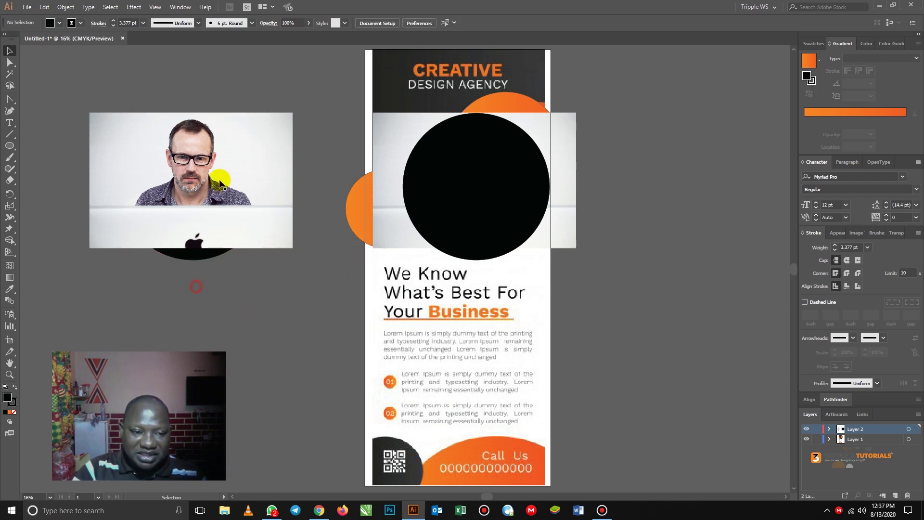
pyautogui.click(205, 183)
pyautogui.rightClick(185, 195)
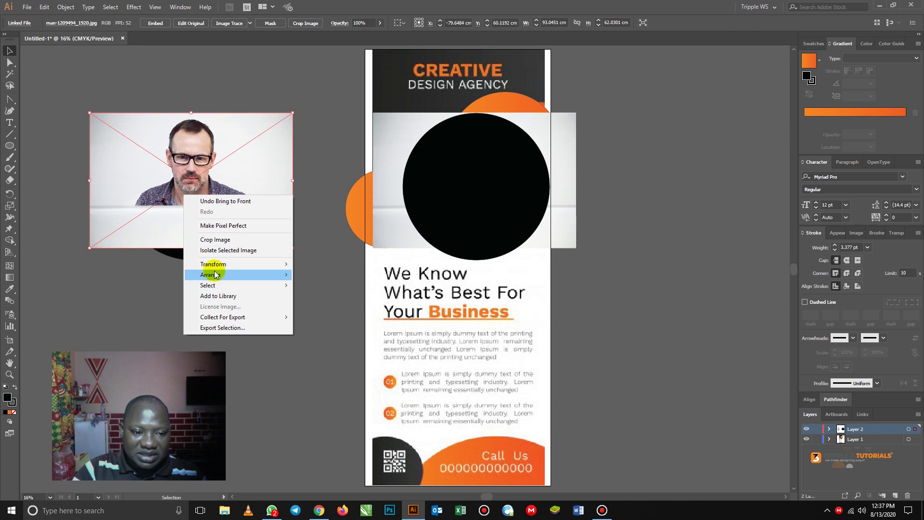
pyautogui.moveTo(265, 274)
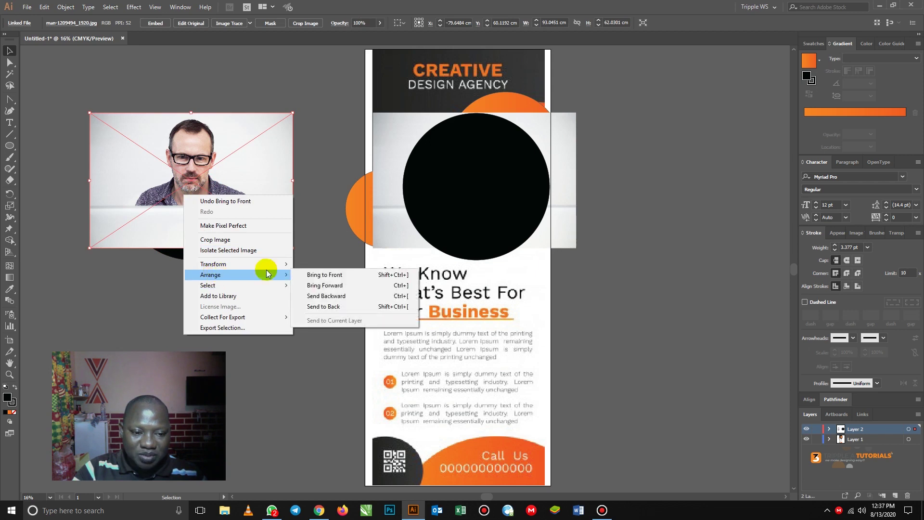
pyautogui.click(330, 308)
pyautogui.click(224, 269)
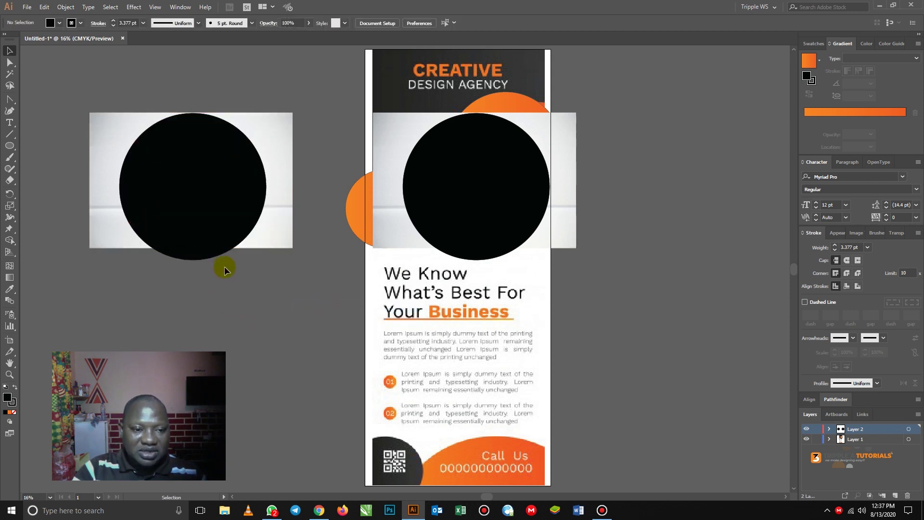
pyautogui.click(291, 224)
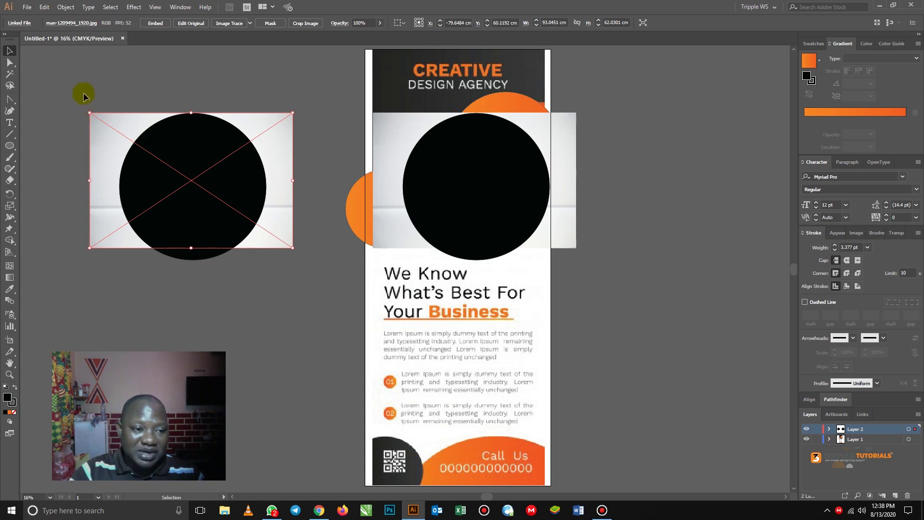
# Marquee-select the spare photo and black circle and make a trial clipping mask
pyautogui.moveTo(315, 305); pyautogui.dragTo(240, 245)
pyautogui.rightClick(210, 230)
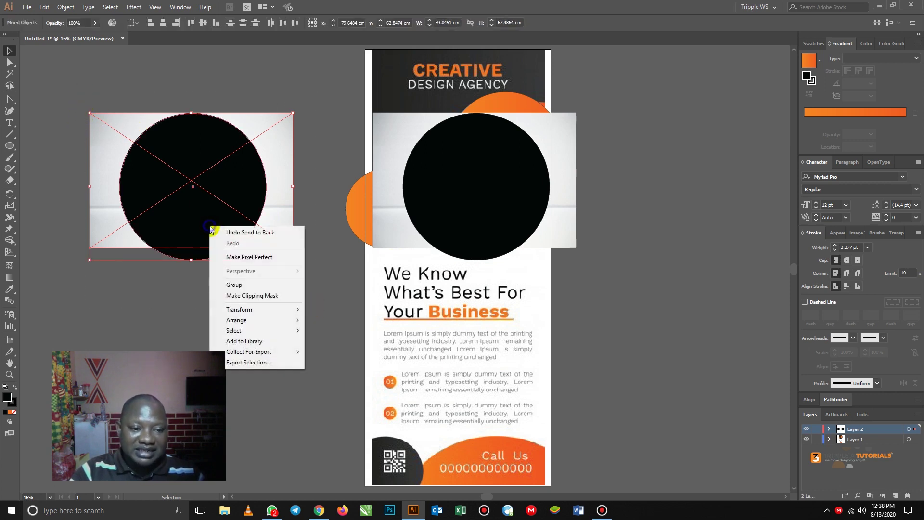
pyautogui.click(256, 295)
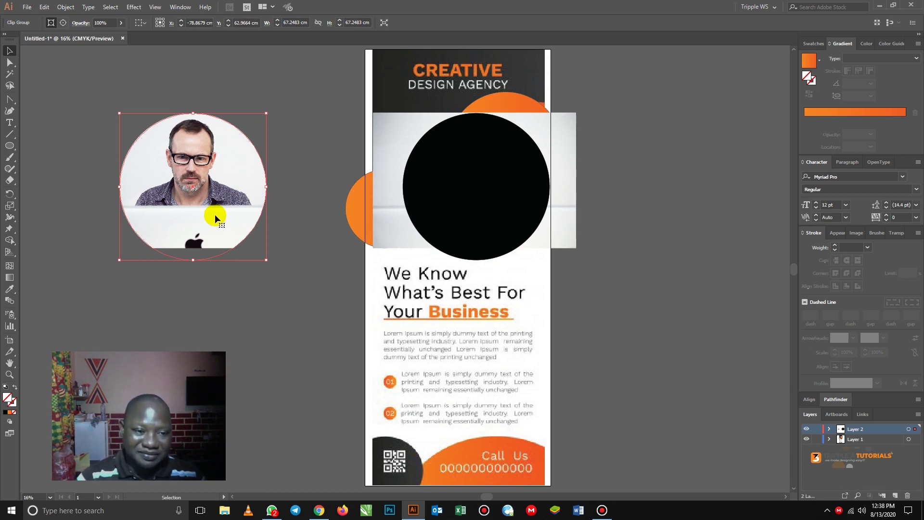
# Delete the trial portrait and clip the photo into the banner's large black circle
pyautogui.press('Delete')
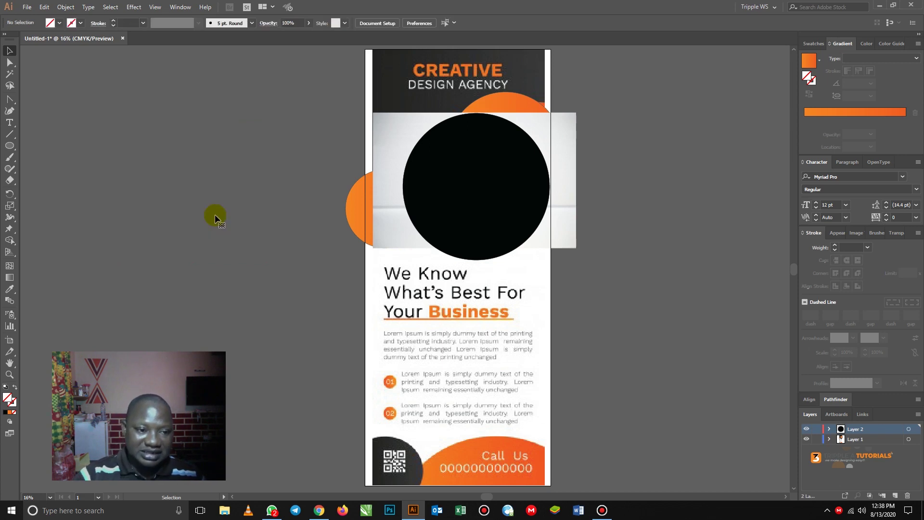
pyautogui.click(518, 197)
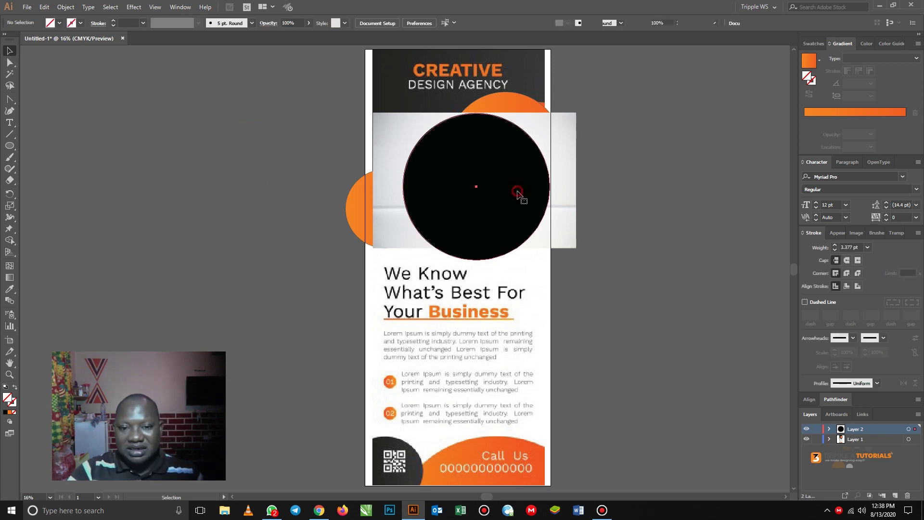
pyautogui.keyDown('shift'); pyautogui.click(569, 123); pyautogui.keyUp('shift')
pyautogui.rightClick(570, 123)
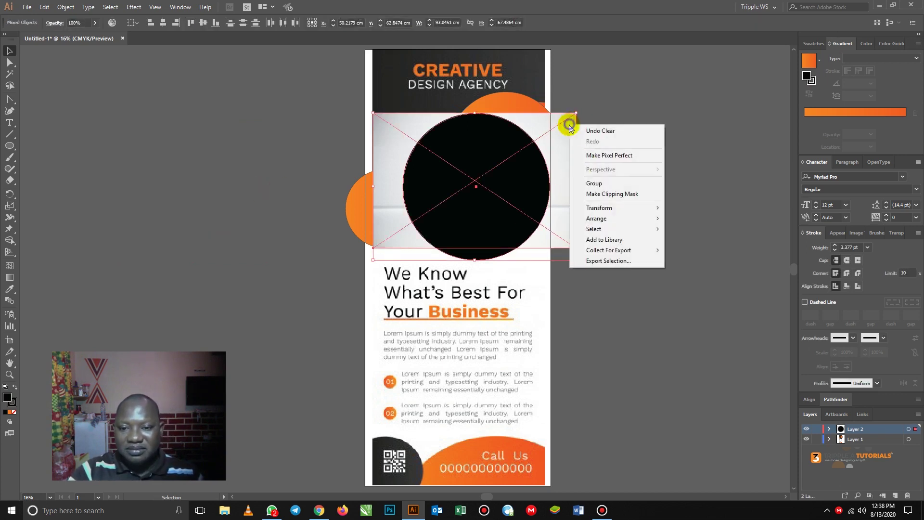
pyautogui.click(611, 194)
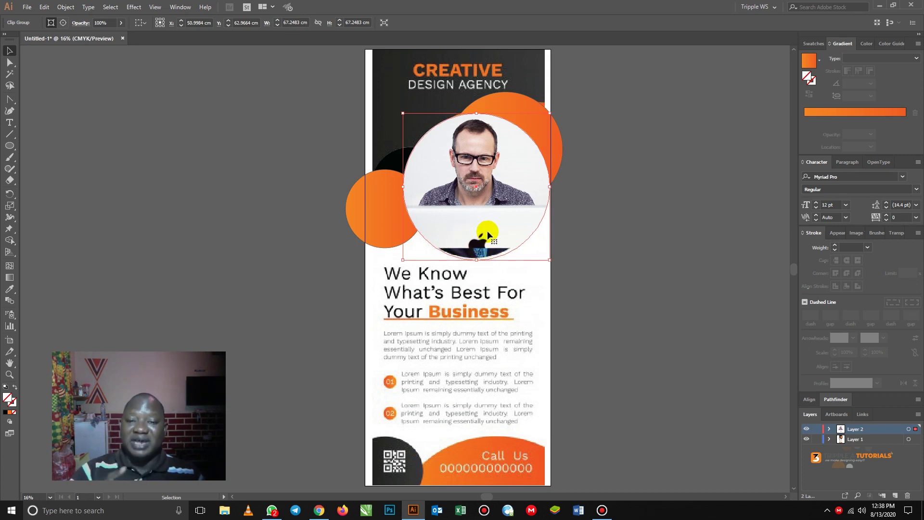
# Inside the clip group, enlarge the photo from its corner, nudge it left, then exit isolation mode
pyautogui.doubleClick(461, 194)
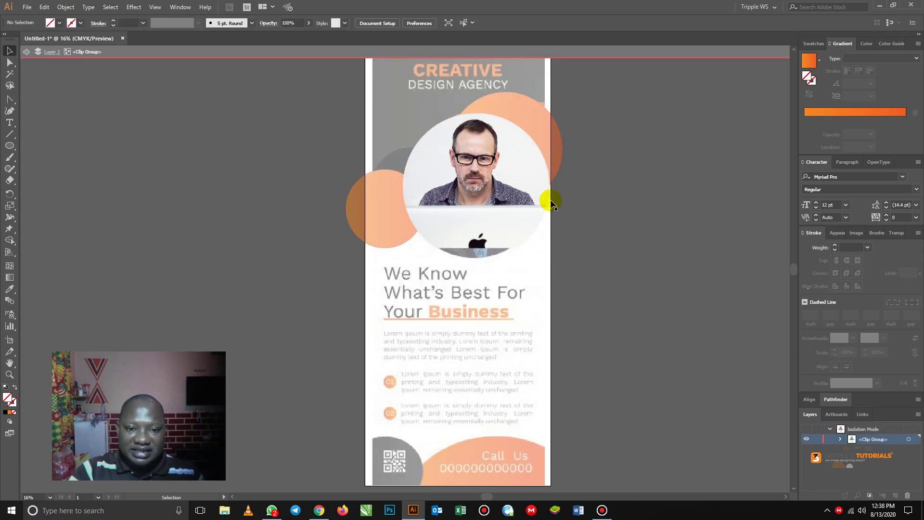
pyautogui.click(505, 190)
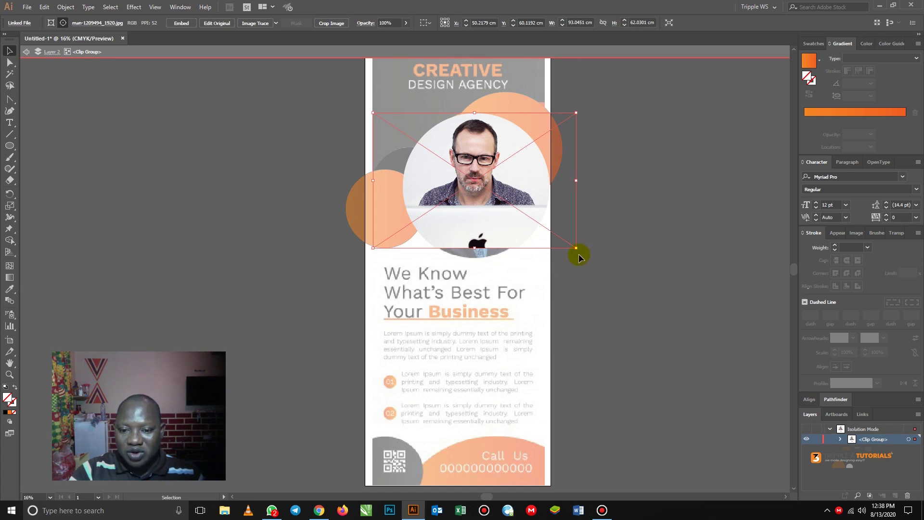
pyautogui.moveTo(576, 249); pyautogui.dragTo(594, 262)
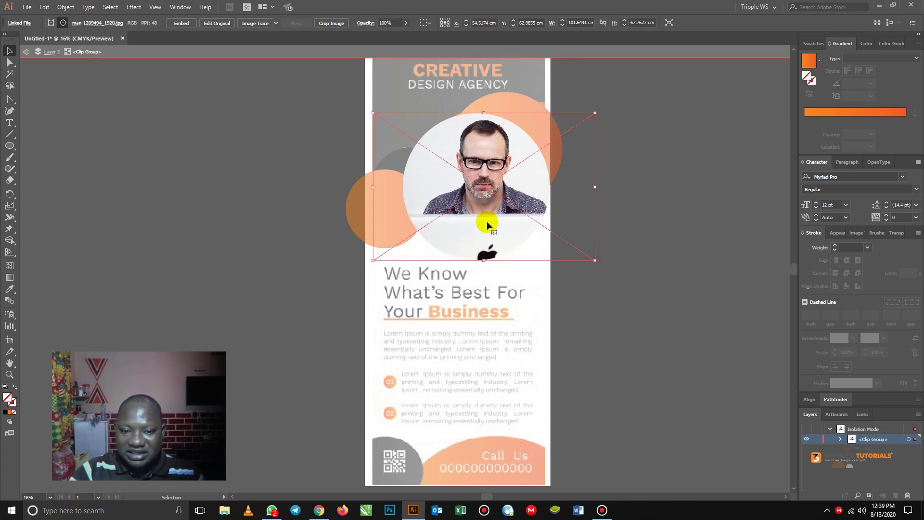
pyautogui.moveTo(483, 224); pyautogui.dragTo(481, 224)
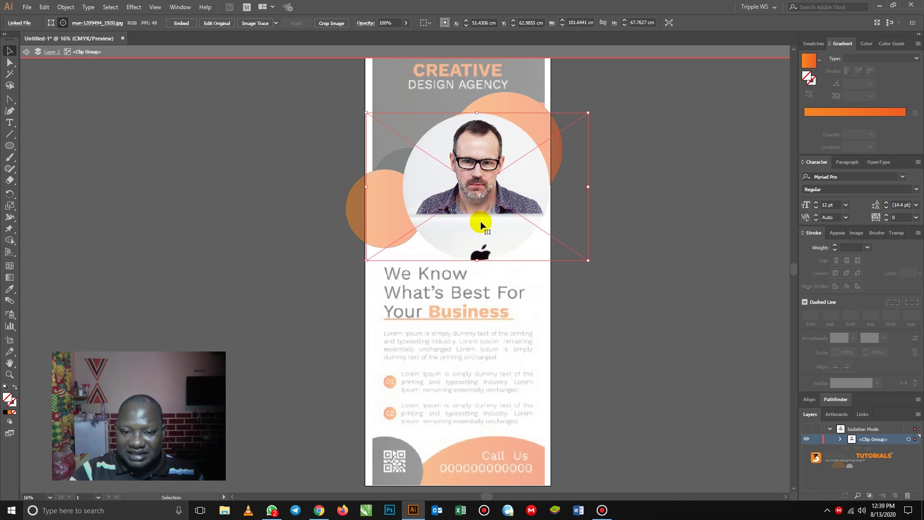
pyautogui.press('Left')
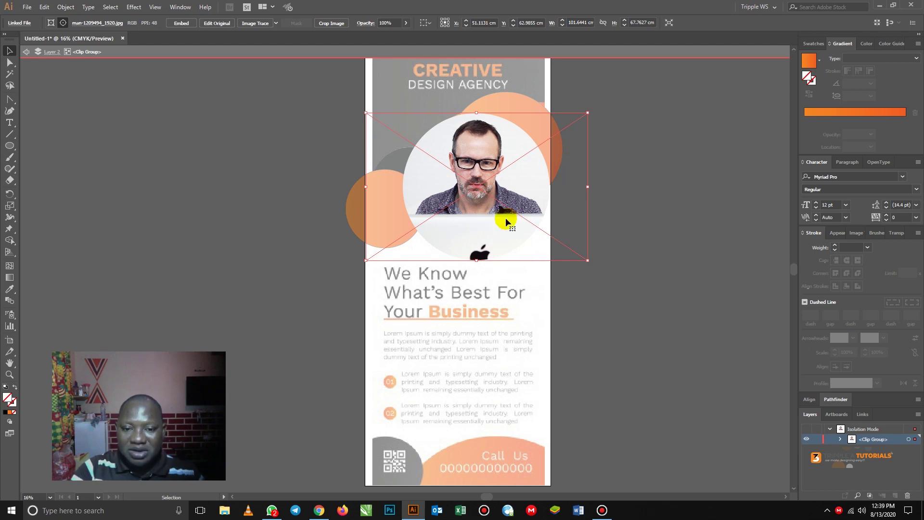
pyautogui.click(27, 54)
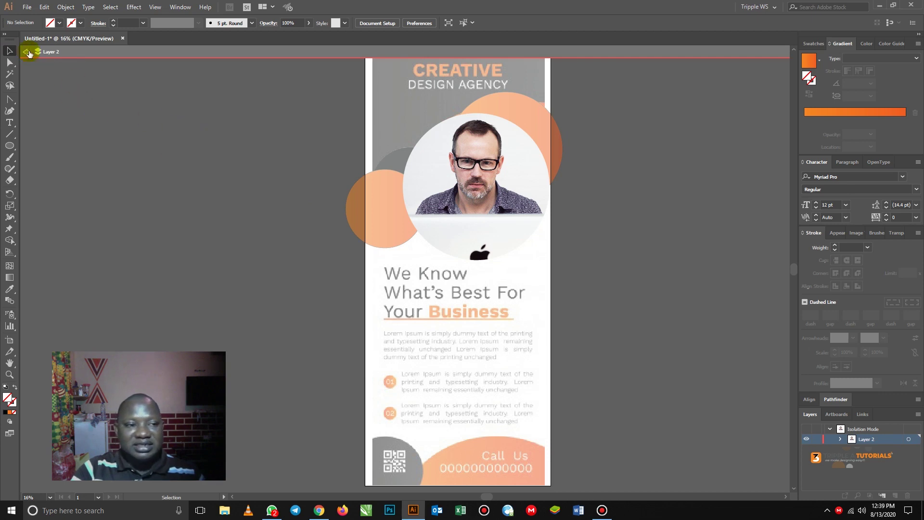
pyautogui.click(27, 54)
pyautogui.click(309, 192)
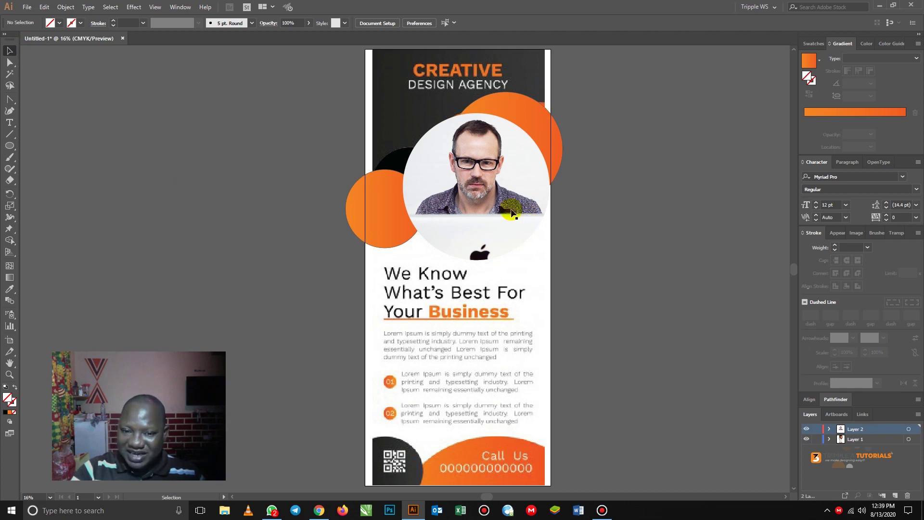
# Enter the portrait clip group and select its 67.25 cm circular mask path
pyautogui.click(490, 187)
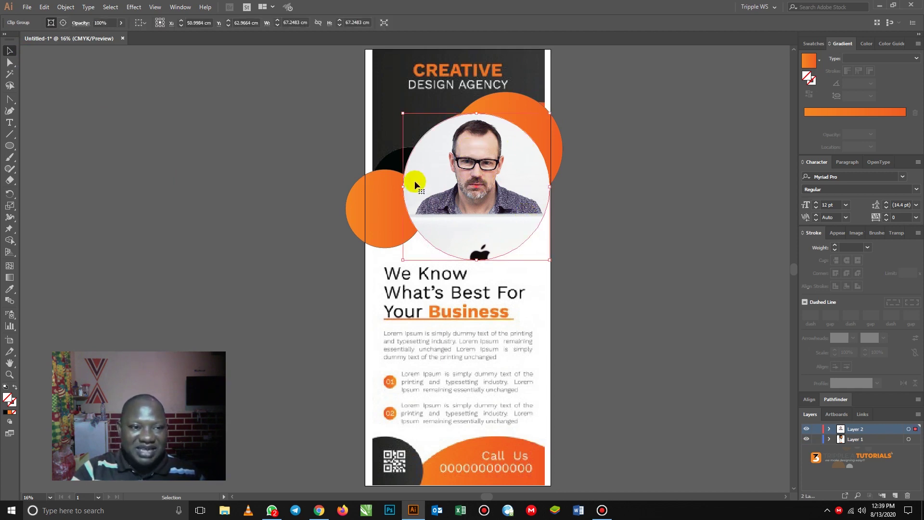
pyautogui.doubleClick(478, 171)
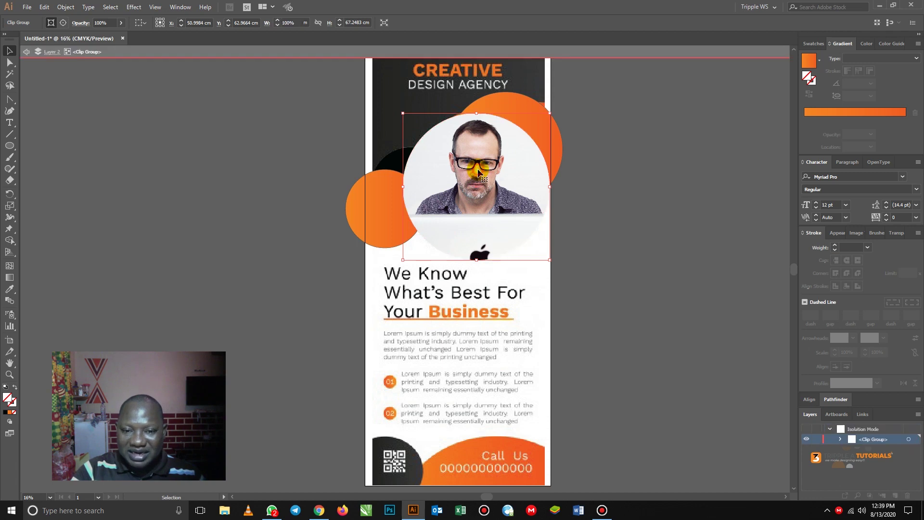
pyautogui.click(480, 173)
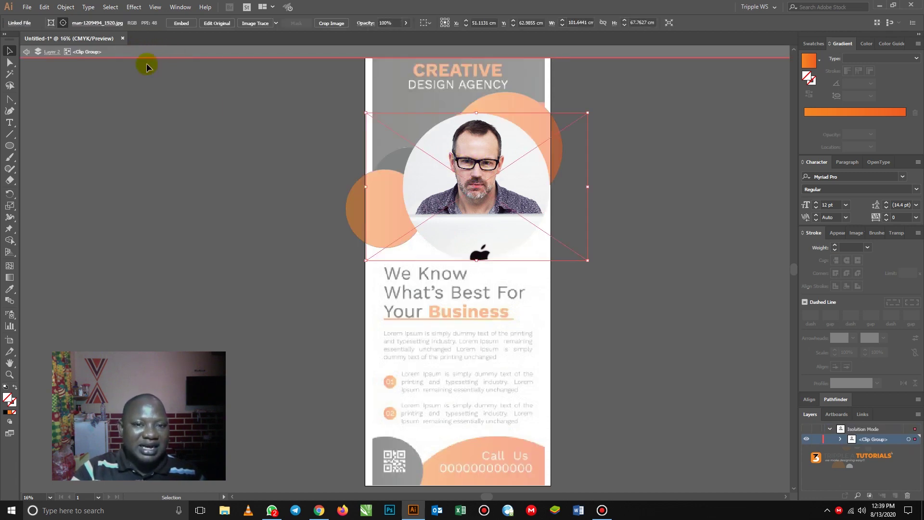
pyautogui.click(457, 241)
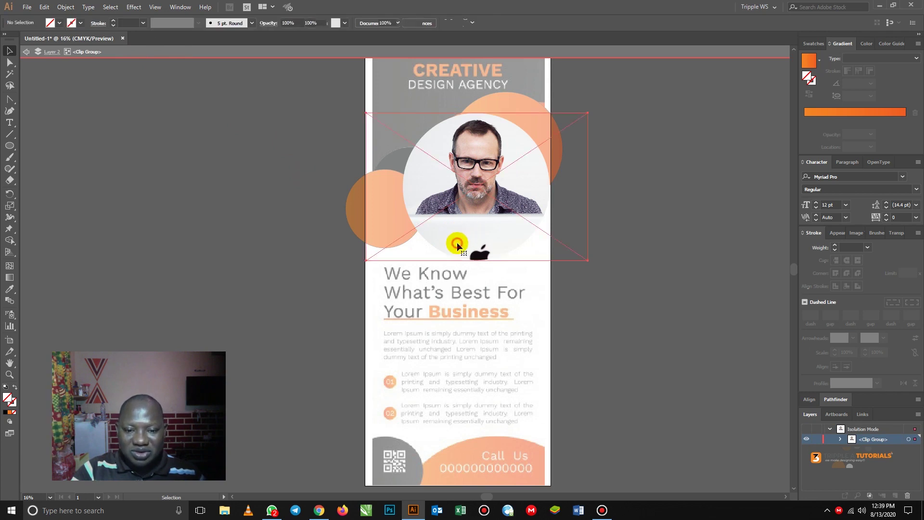
pyautogui.click(457, 242)
pyautogui.doubleClick(464, 226)
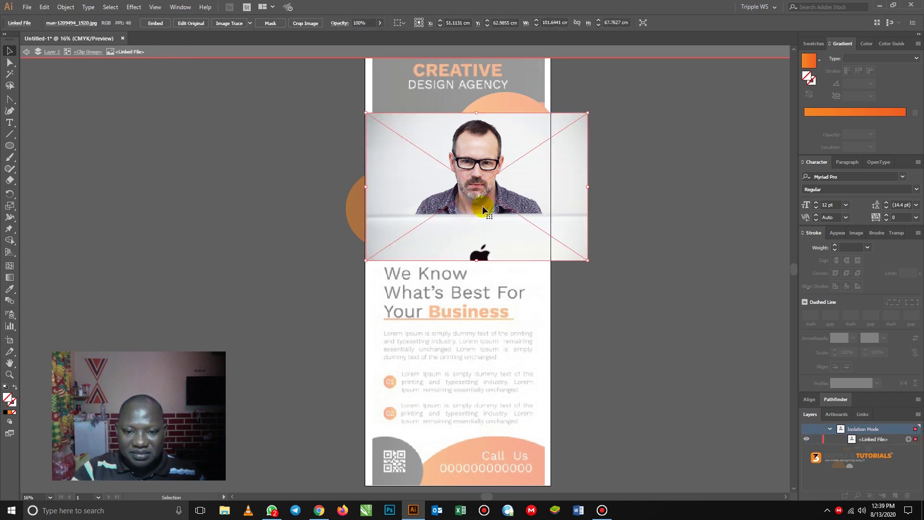
pyautogui.click(27, 53)
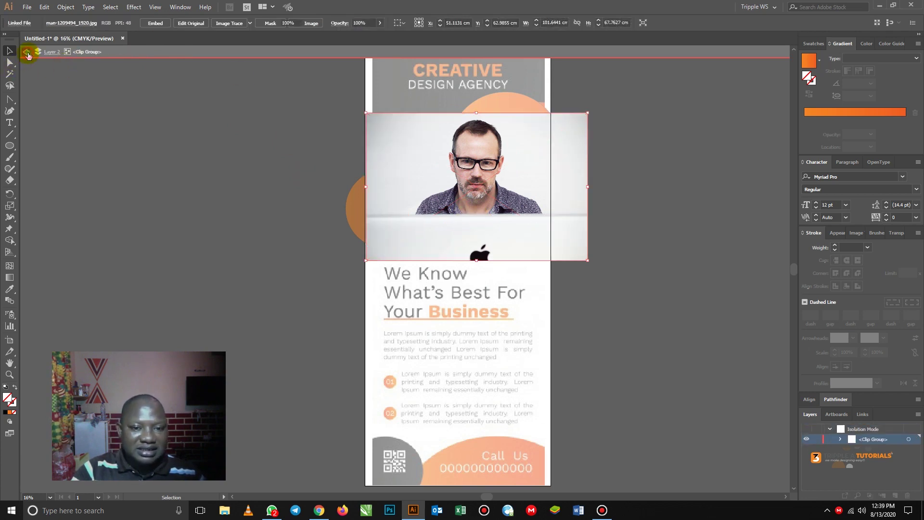
pyautogui.click(450, 124)
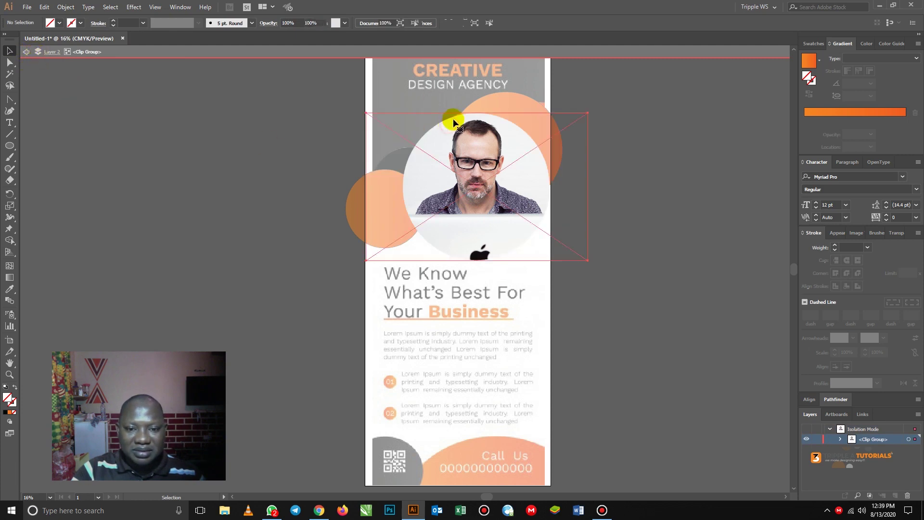
pyautogui.click(454, 118)
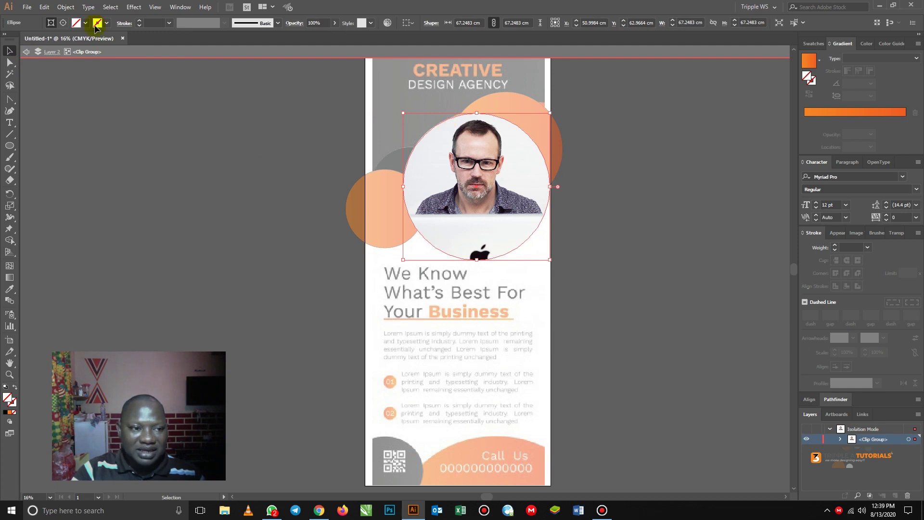
# Give the clipping circle a 5 pt stroke and exit isolation mode
pyautogui.click(140, 21)
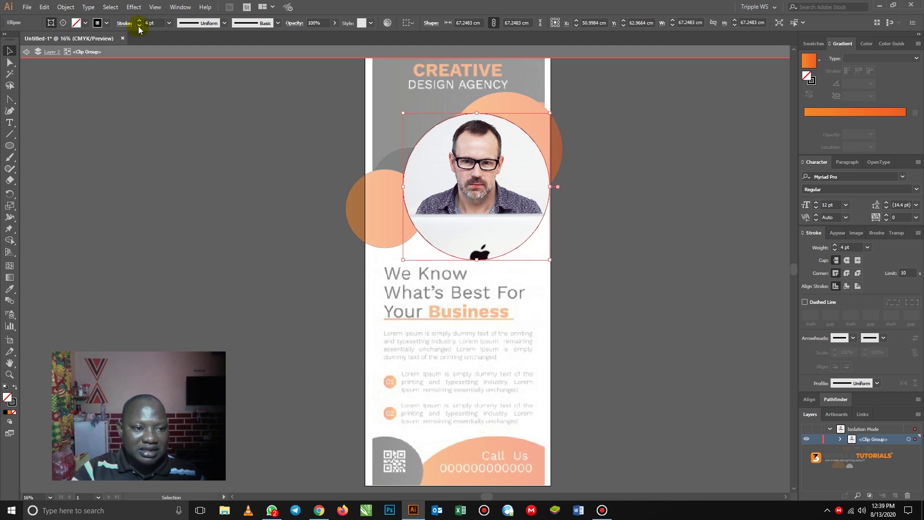
pyautogui.click(138, 25)
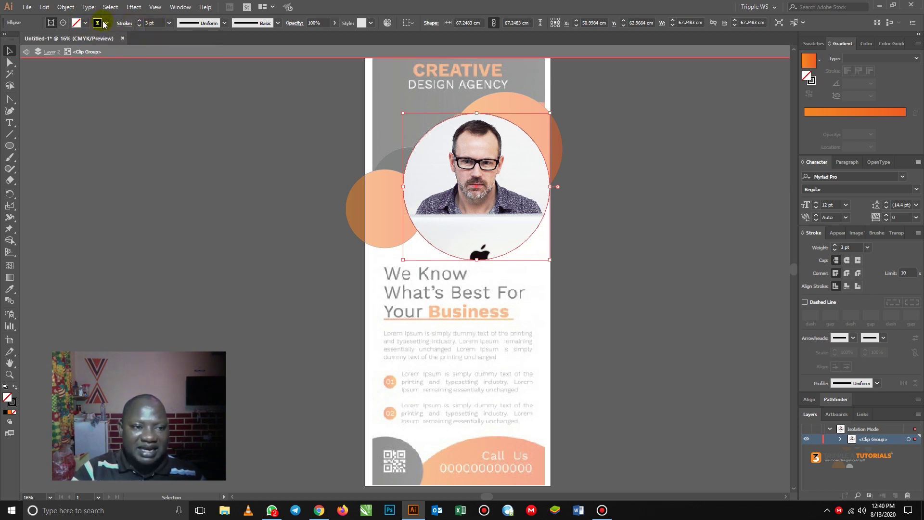
pyautogui.click(139, 21)
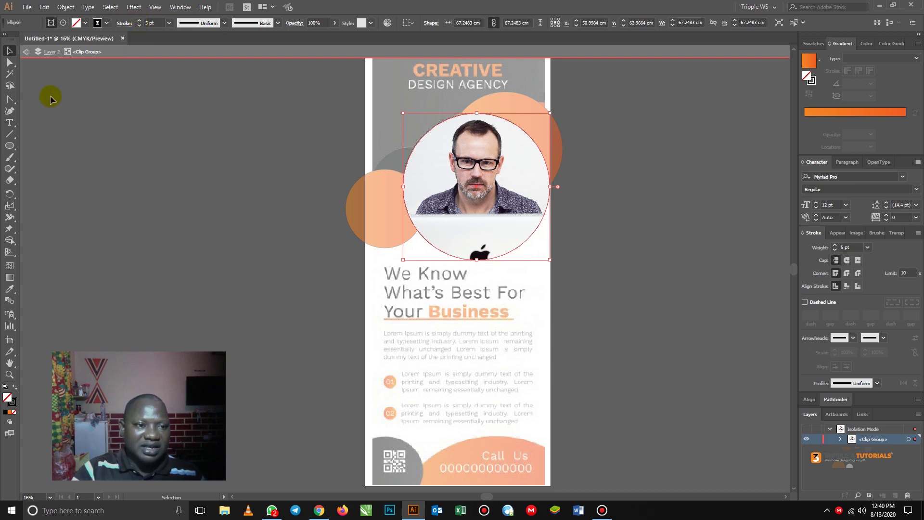
pyautogui.click(27, 52)
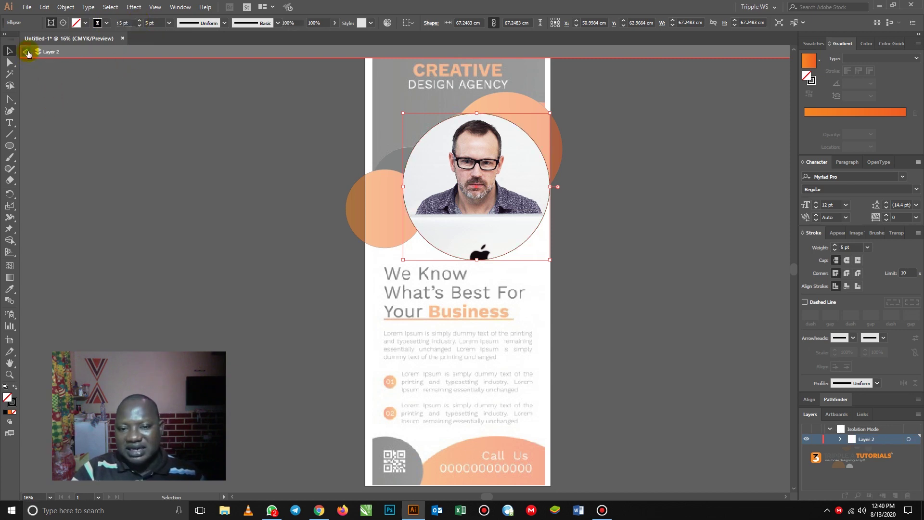
pyautogui.click(26, 52)
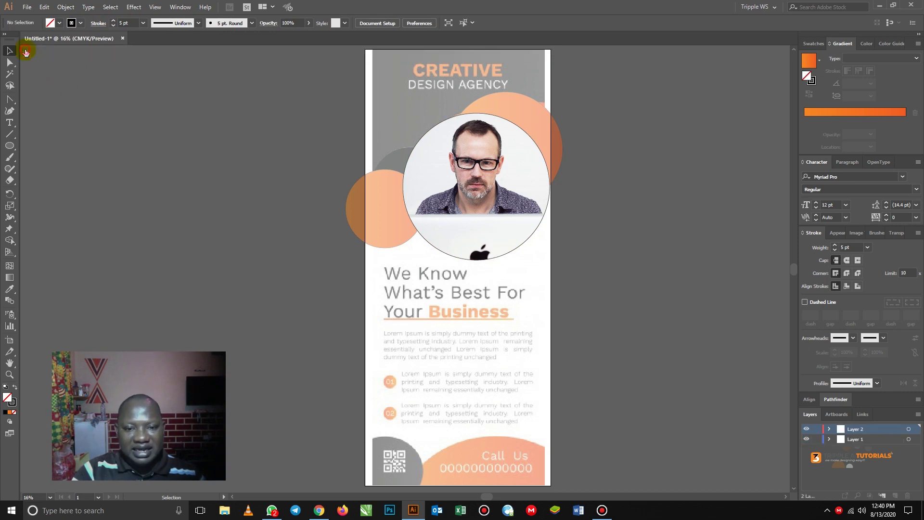
# Select the black circle behind the photo and bring it to the front
pyautogui.click(502, 183)
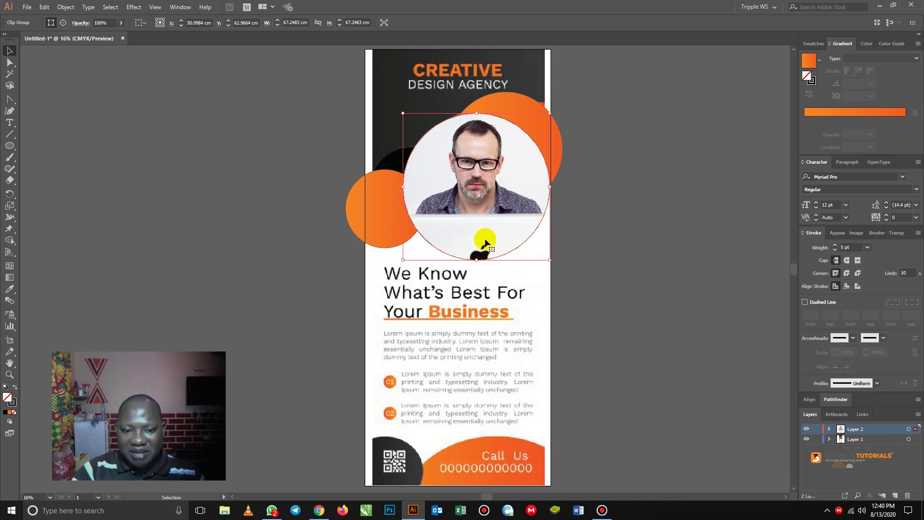
pyautogui.click(314, 205)
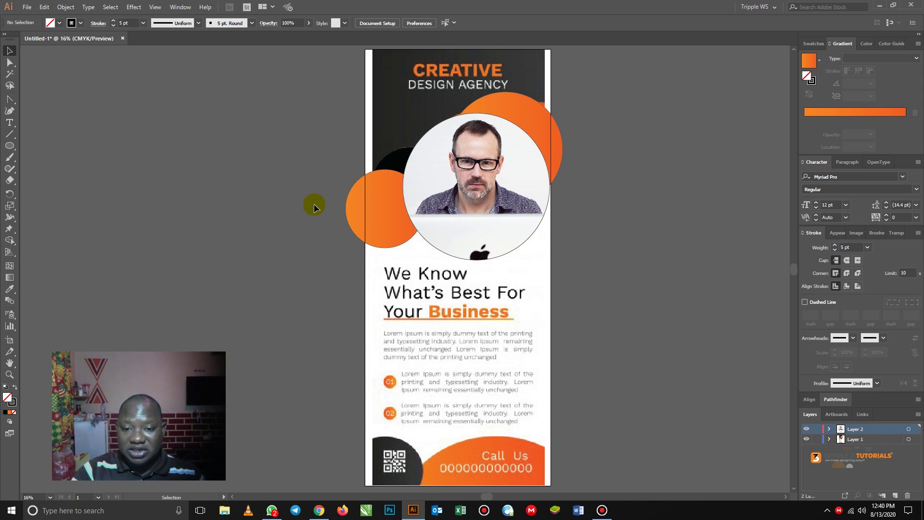
pyautogui.click(360, 208)
pyautogui.click(396, 158)
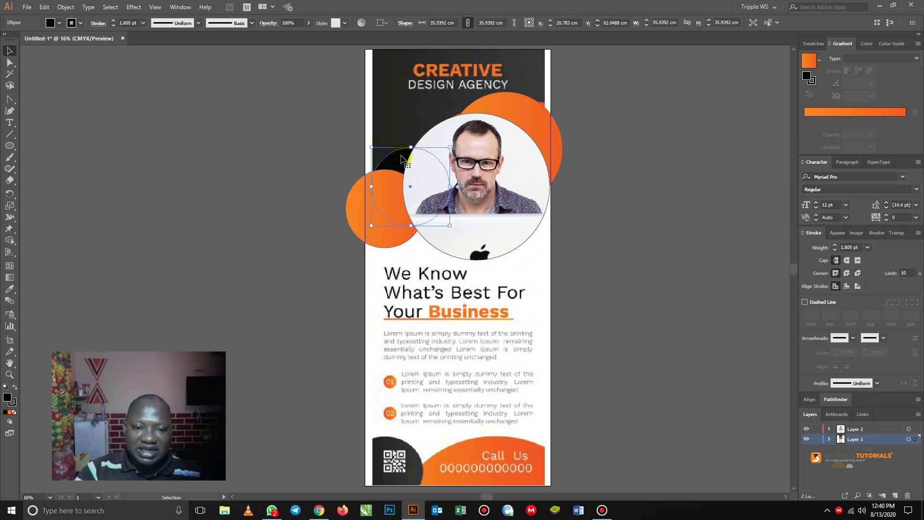
pyautogui.rightClick(397, 161)
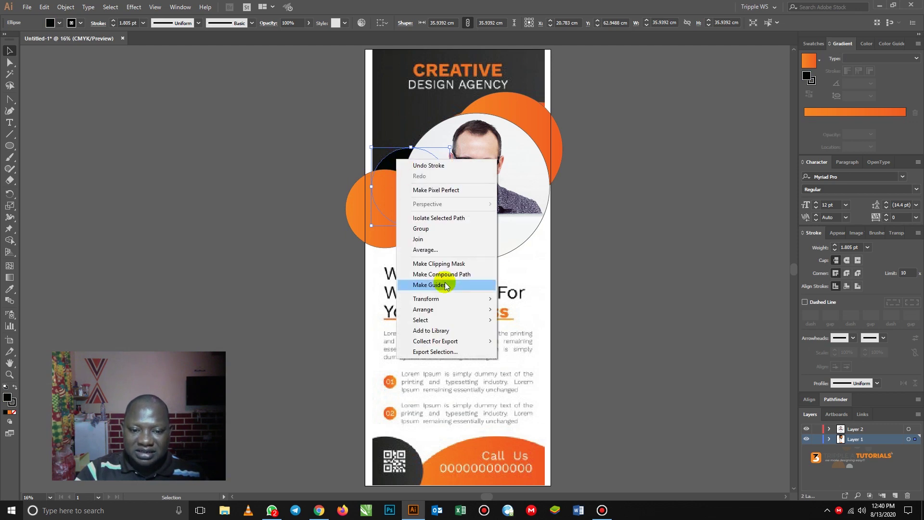
pyautogui.moveTo(446, 302)
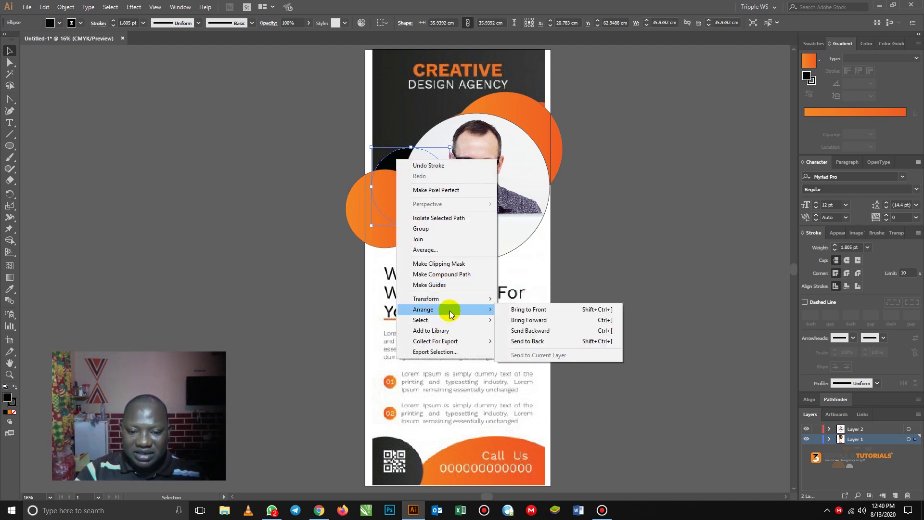
pyautogui.click(532, 309)
# Reselect the black circle and bring it in front of the orange circle
pyautogui.click(501, 236)
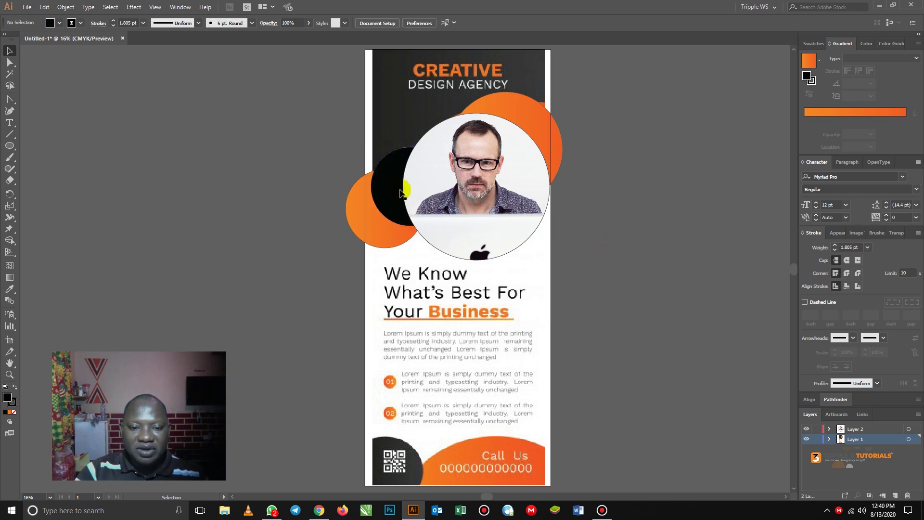
pyautogui.rightClick(396, 185)
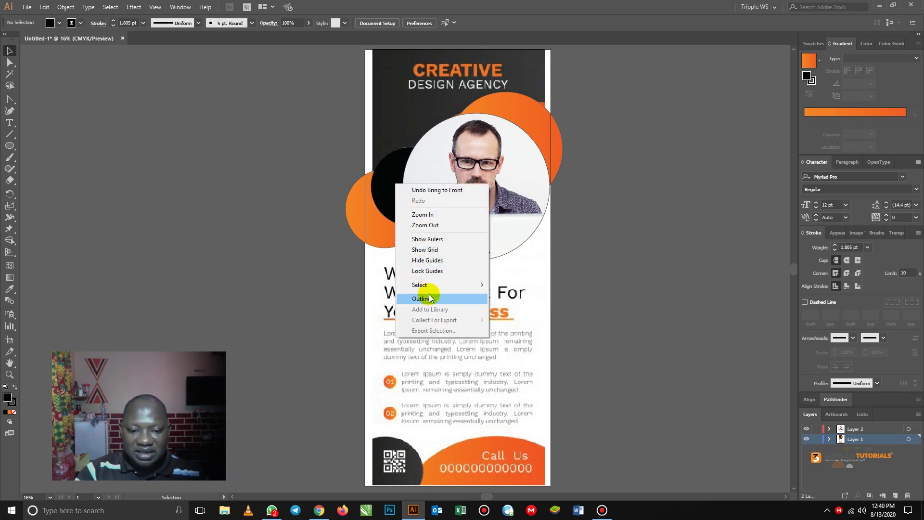
pyautogui.click(309, 202)
pyautogui.click(380, 171)
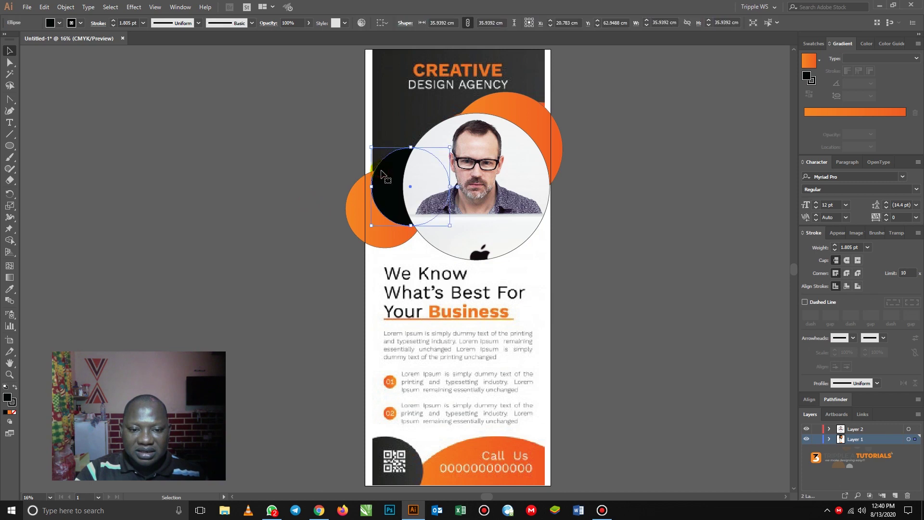
pyautogui.rightClick(381, 171)
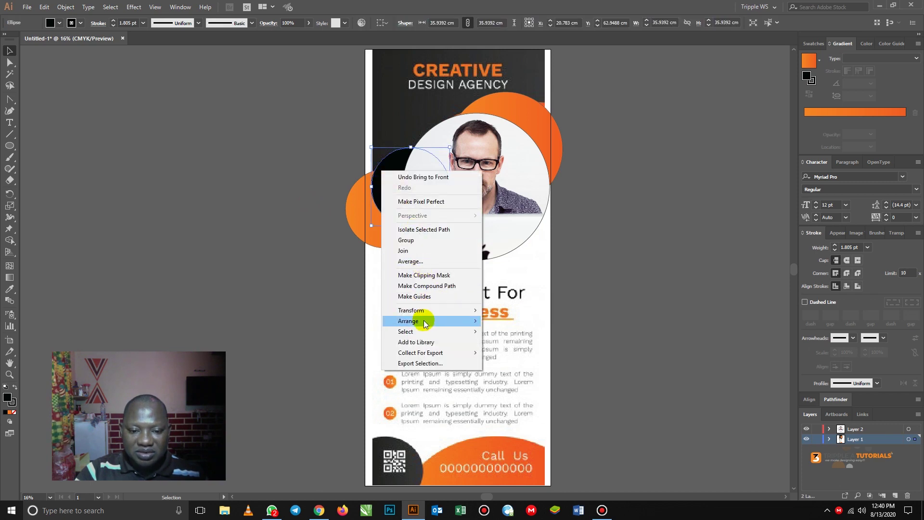
pyautogui.moveTo(419, 320)
pyautogui.click(517, 322)
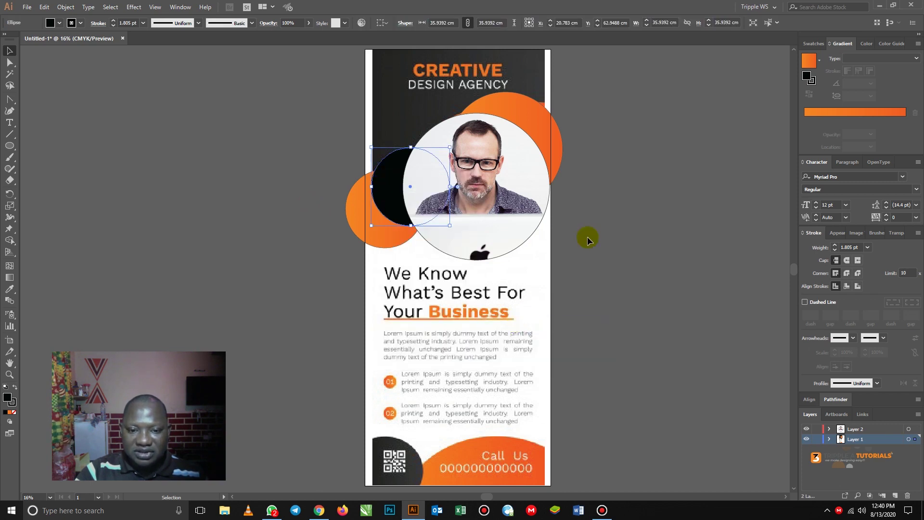
# Send the round photo clip group to the back with Arrange
pyautogui.click(589, 240)
pyautogui.click(489, 233)
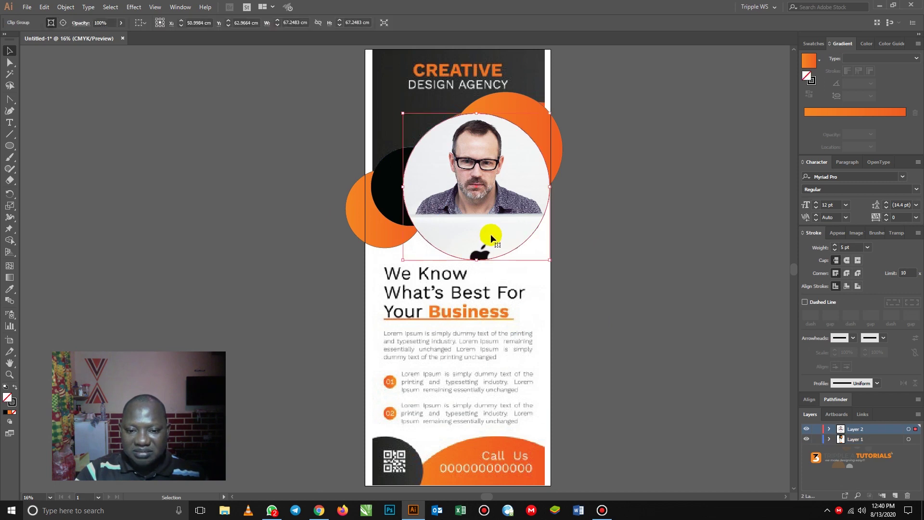
pyautogui.rightClick(490, 234)
pyautogui.moveTo(536, 342)
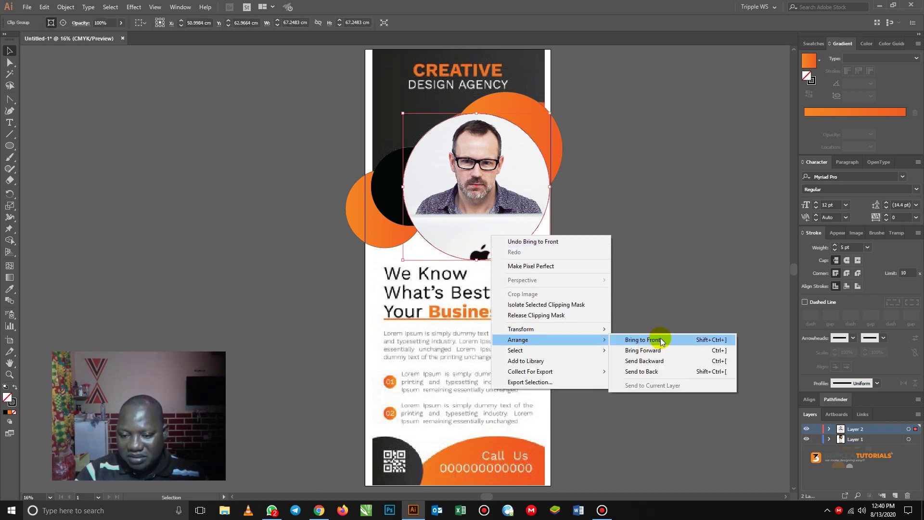
pyautogui.click(654, 372)
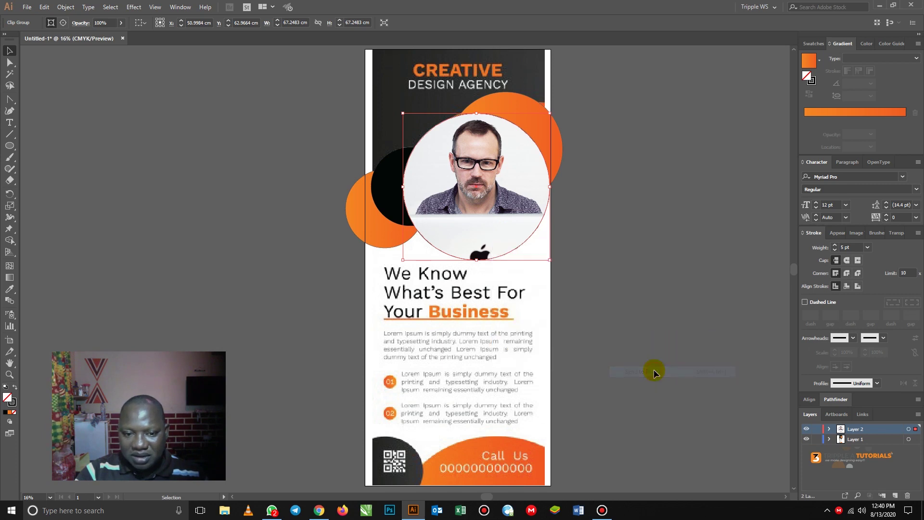
pyautogui.click(613, 248)
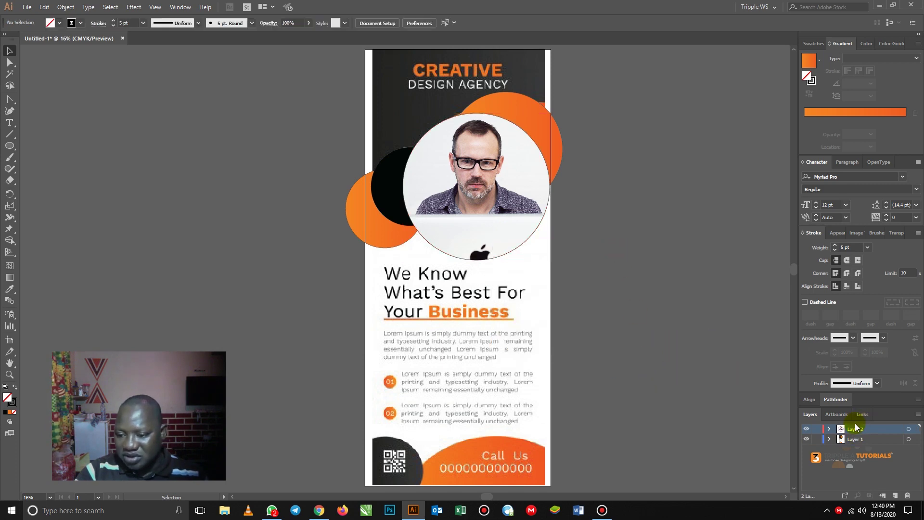
# Move Layer 2 below Layer 1 and send the linked background photo to the back
pyautogui.moveTo(856, 431); pyautogui.dragTo(859, 444)
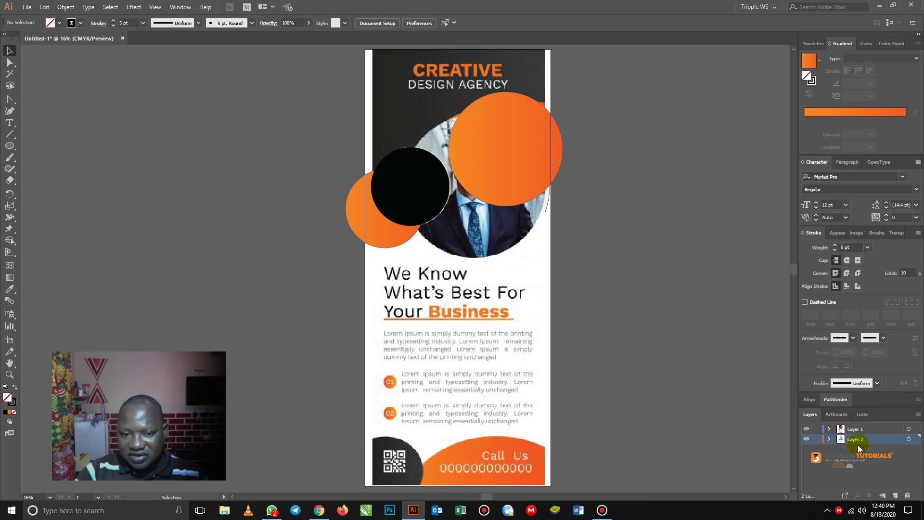
pyautogui.click(459, 261)
pyautogui.rightClick(504, 276)
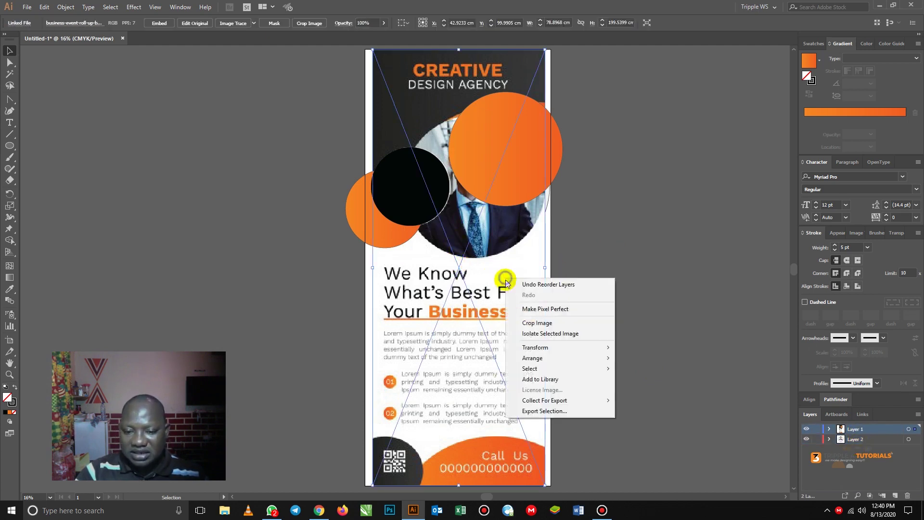
pyautogui.moveTo(539, 357)
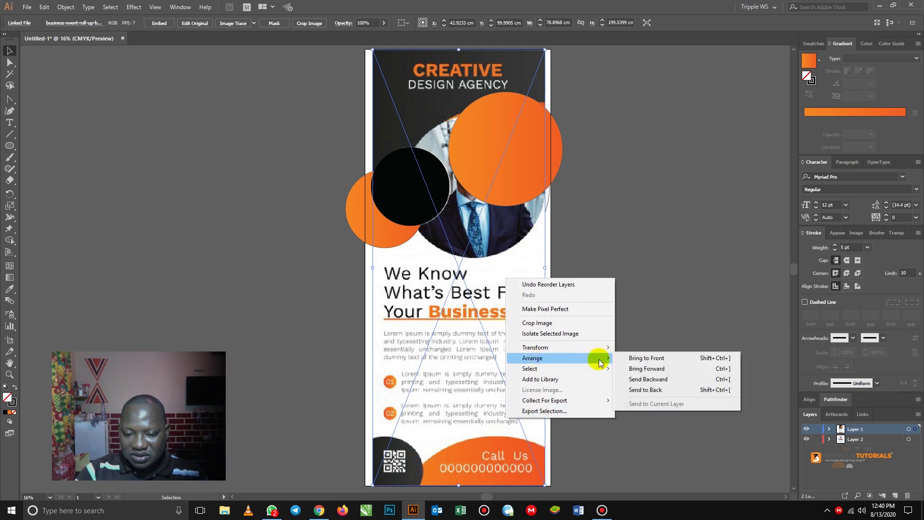
pyautogui.click(645, 390)
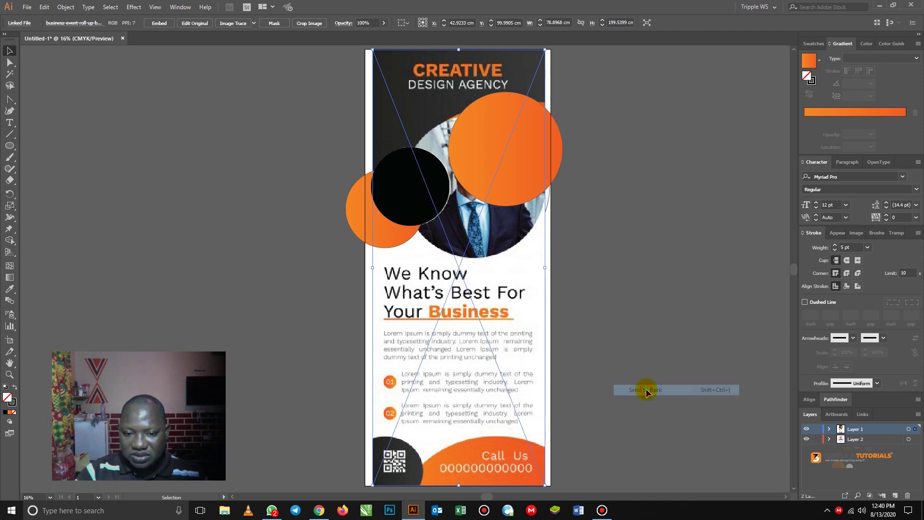
pyautogui.click(579, 342)
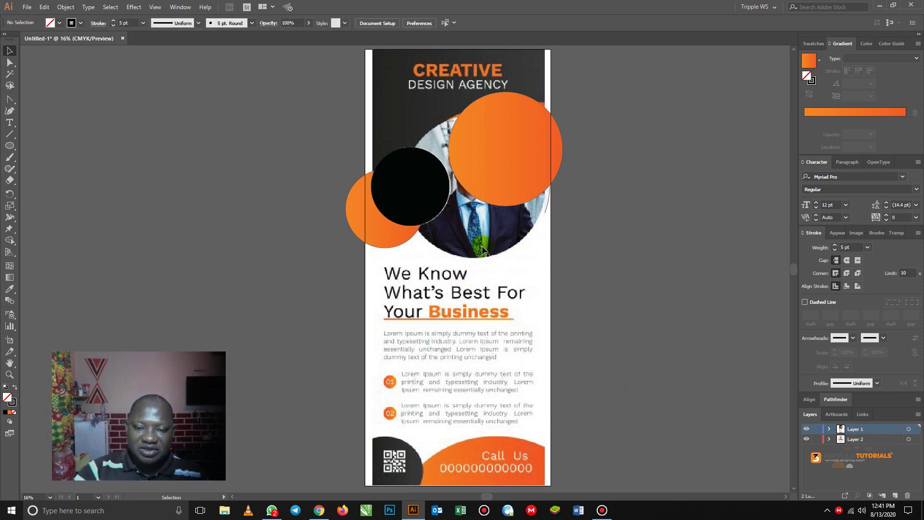
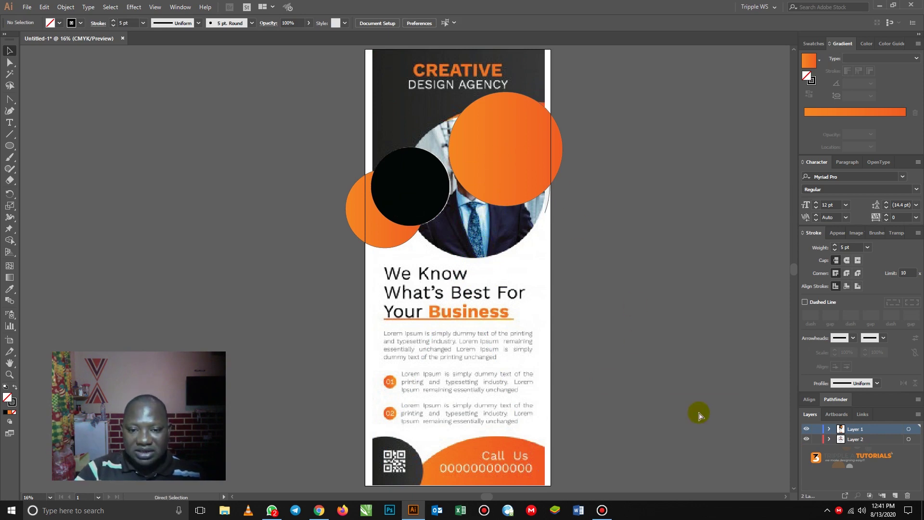
# Raise the photo circle's layer above Layer 1 and cut the black circle to the clipboard
pyautogui.hotkey('ctrl', 'z')
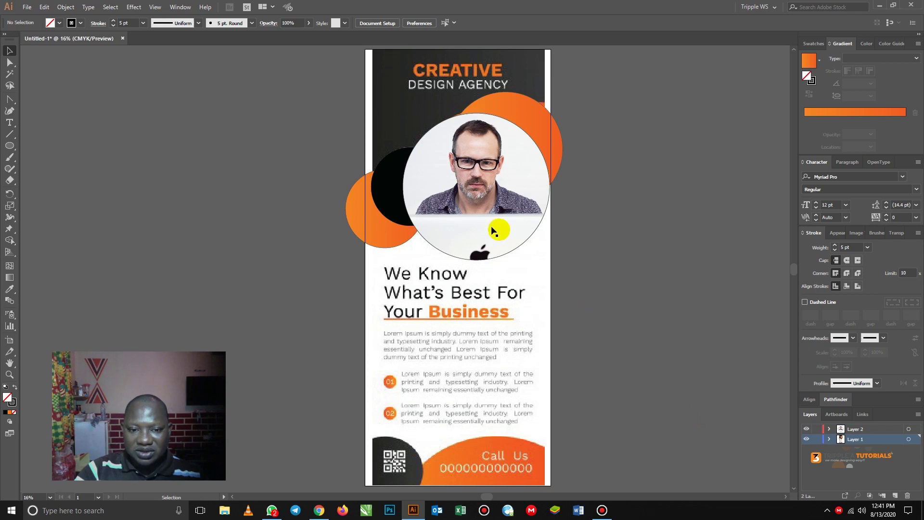
pyautogui.click(385, 176)
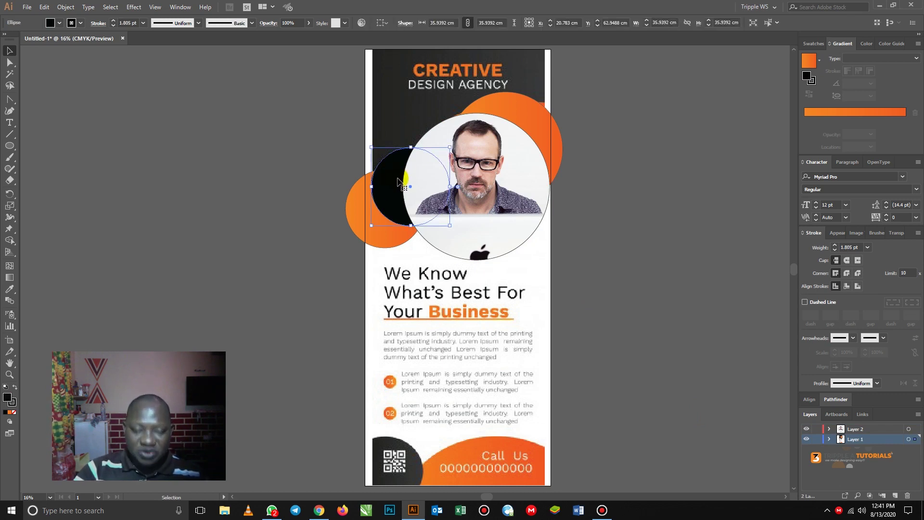
pyautogui.press('a')
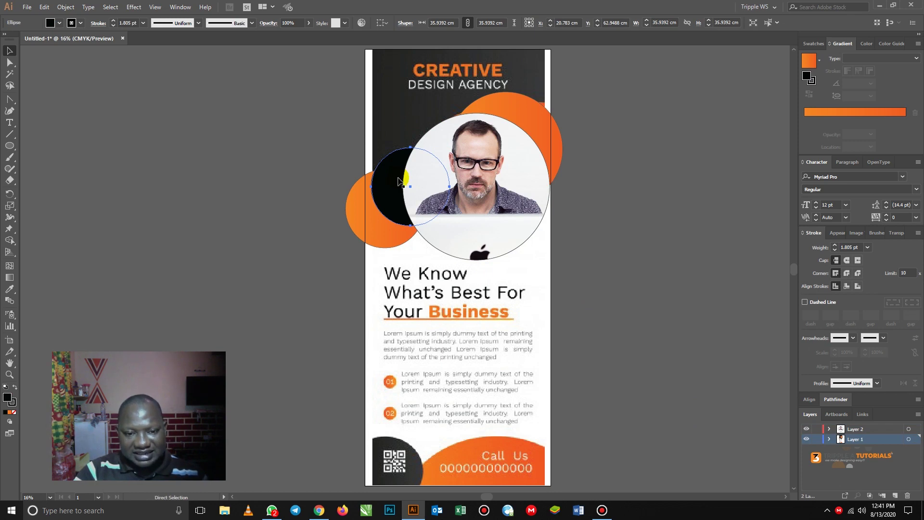
pyautogui.press('Delete')
pyautogui.press('v')
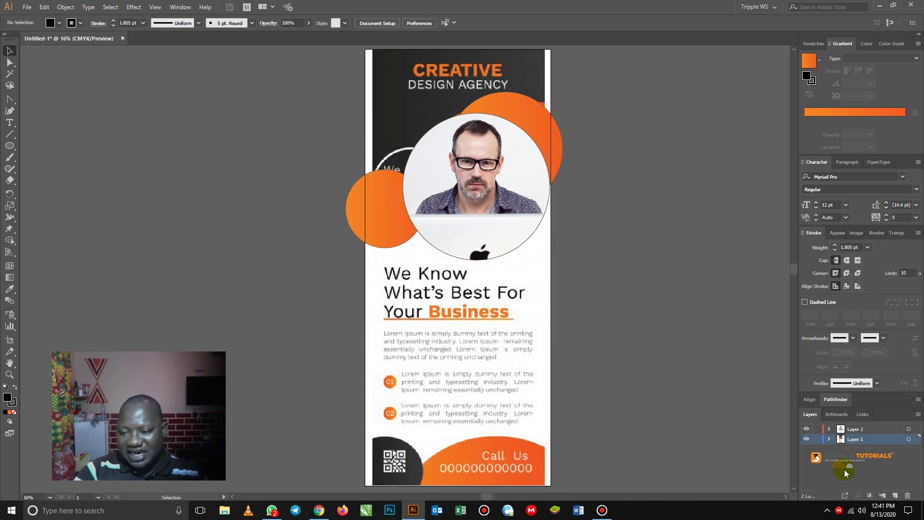
# Paste the black circle into a new Layer 3 over the photo and move that layer to the top
pyautogui.click(895, 495)
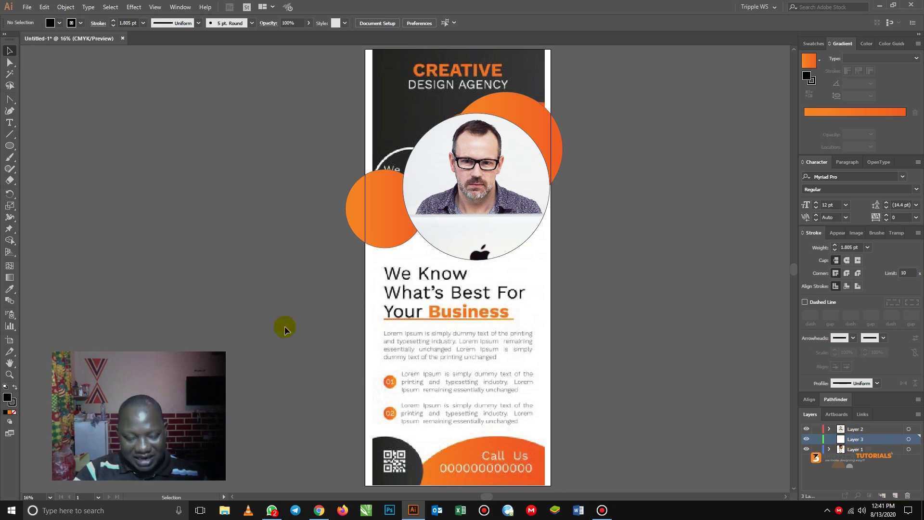
pyautogui.hotkey('ctrl', 'v')
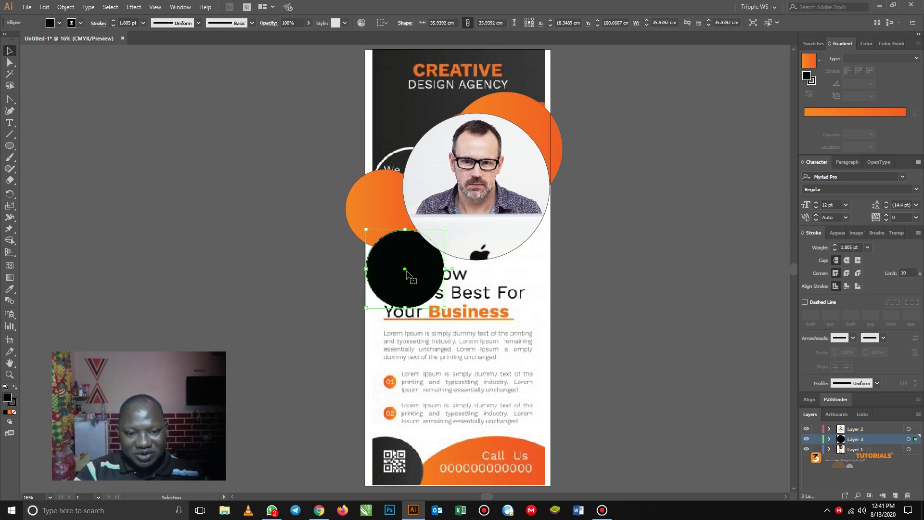
pyautogui.moveTo(406, 270); pyautogui.dragTo(411, 187)
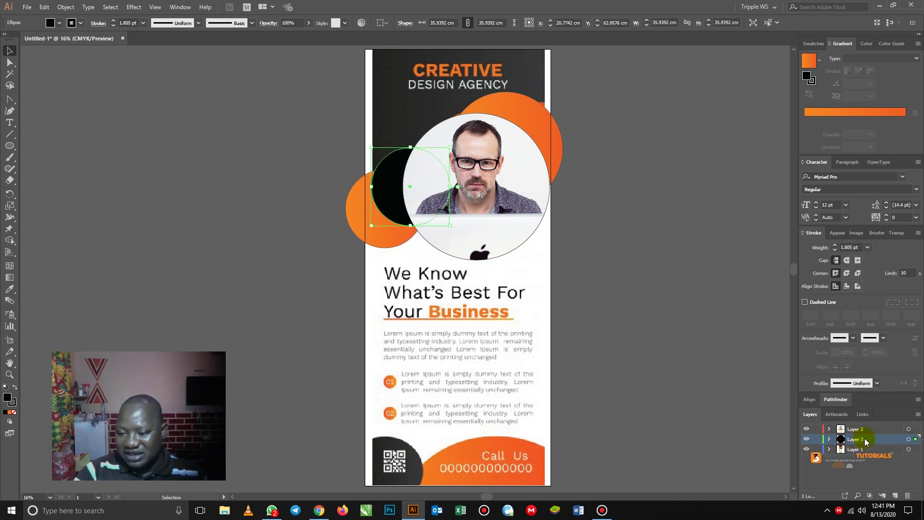
pyautogui.moveTo(869, 437); pyautogui.dragTo(870, 426)
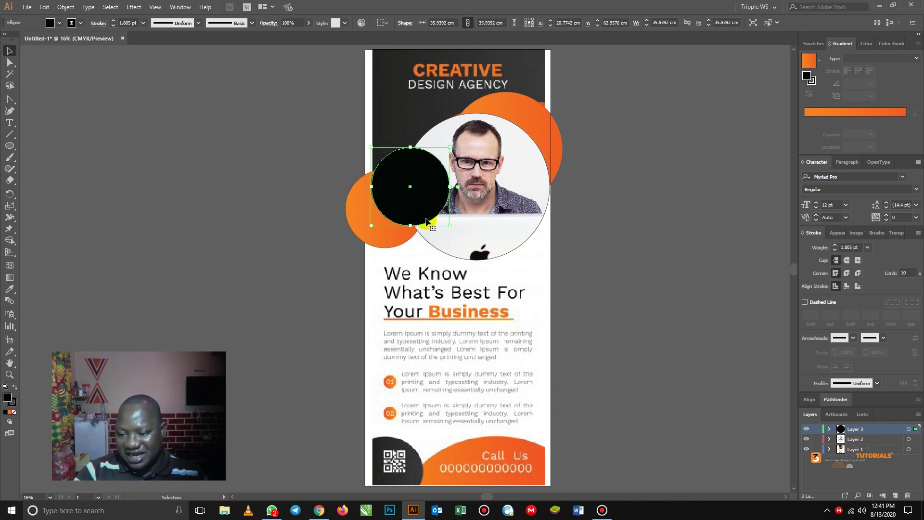
# Give the black circle a white stroke of 20 pt
pyautogui.click(326, 244)
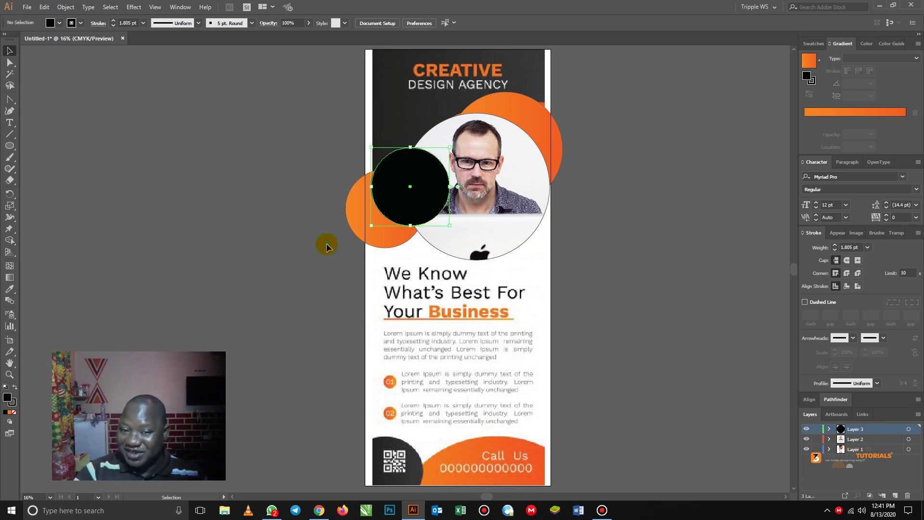
pyautogui.click(414, 185)
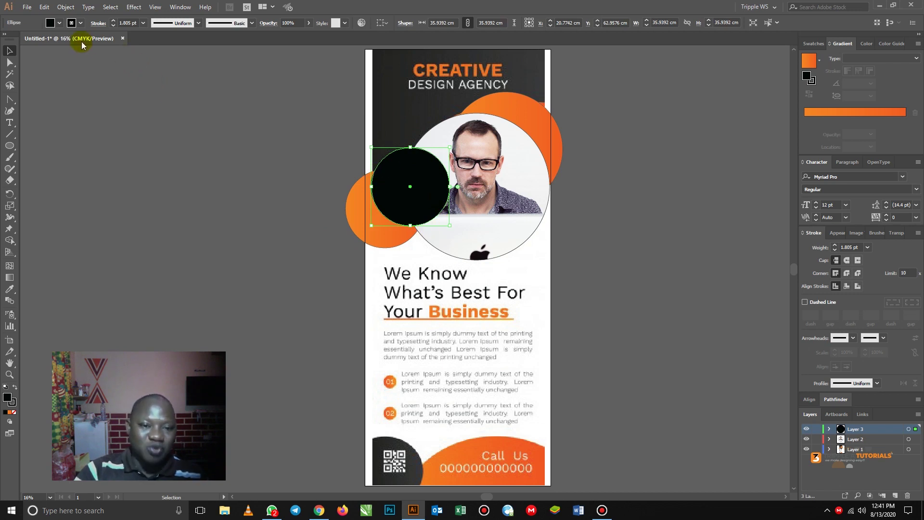
pyautogui.click(114, 21)
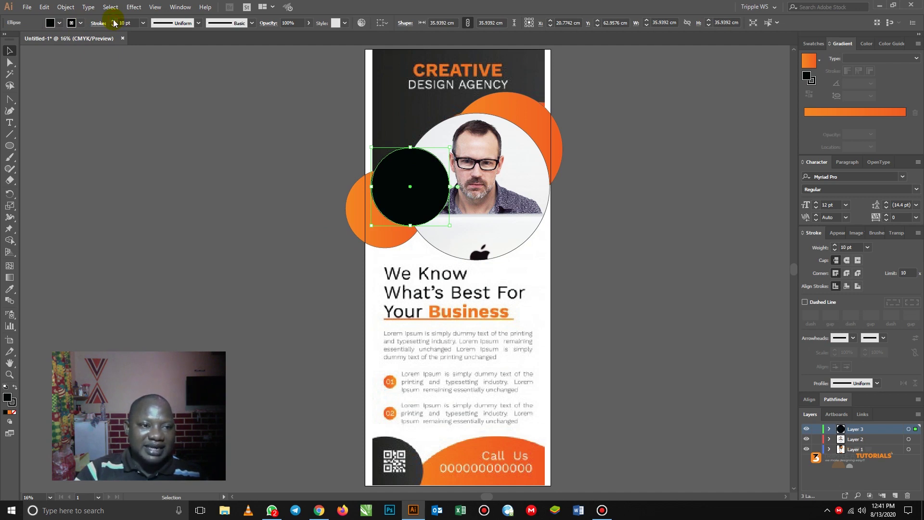
pyautogui.click(81, 23)
pyautogui.click(20, 40)
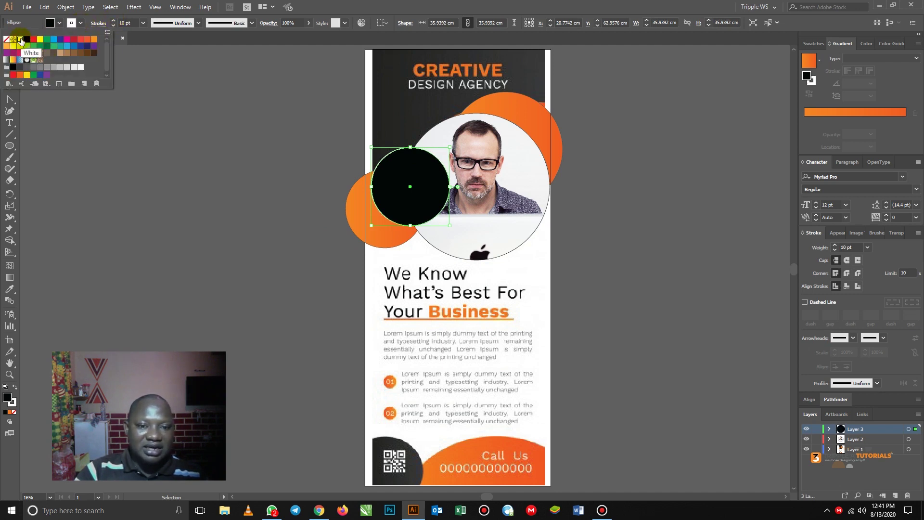
pyautogui.click(114, 21)
pyautogui.click(114, 21)
pyautogui.click(113, 22)
pyautogui.click(113, 21)
pyautogui.click(113, 22)
pyautogui.click(114, 21)
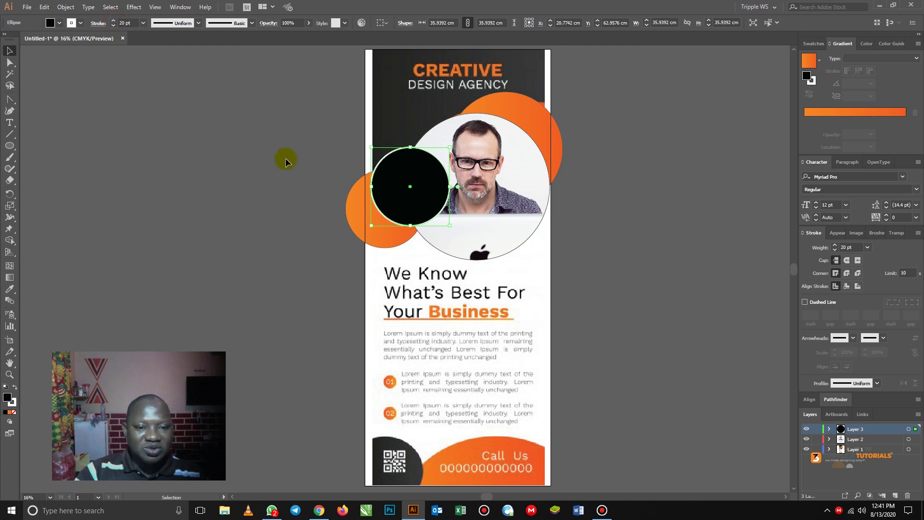
# Nudge the white-outlined black circle slightly up and to the left
pyautogui.click(315, 159)
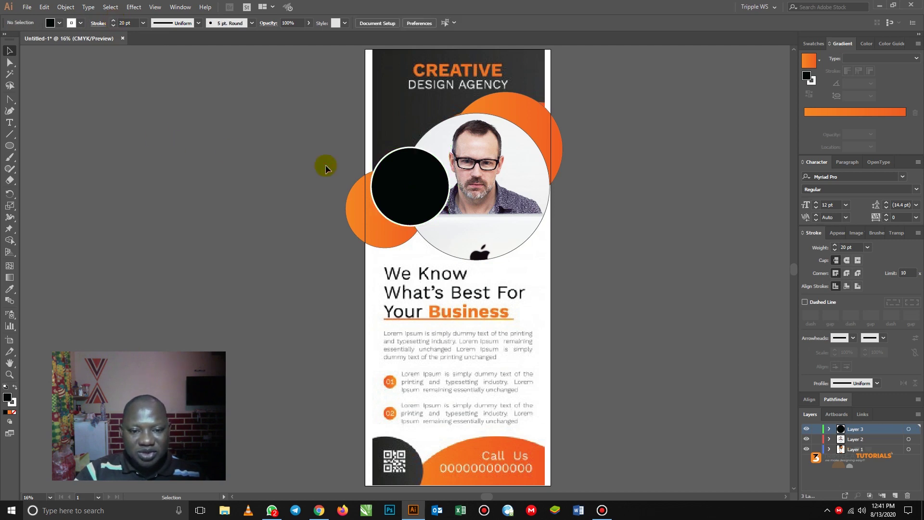
pyautogui.click(402, 199)
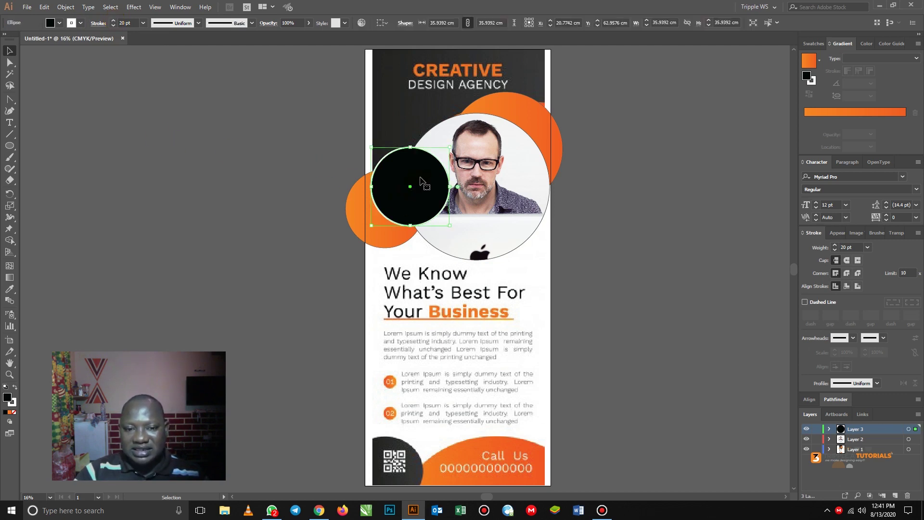
pyautogui.moveTo(422, 179); pyautogui.dragTo(419, 175)
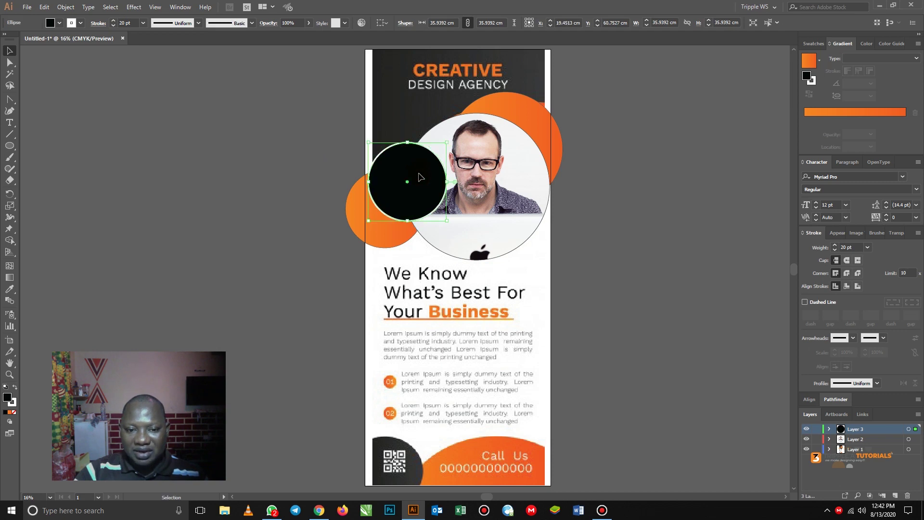
pyautogui.click(315, 181)
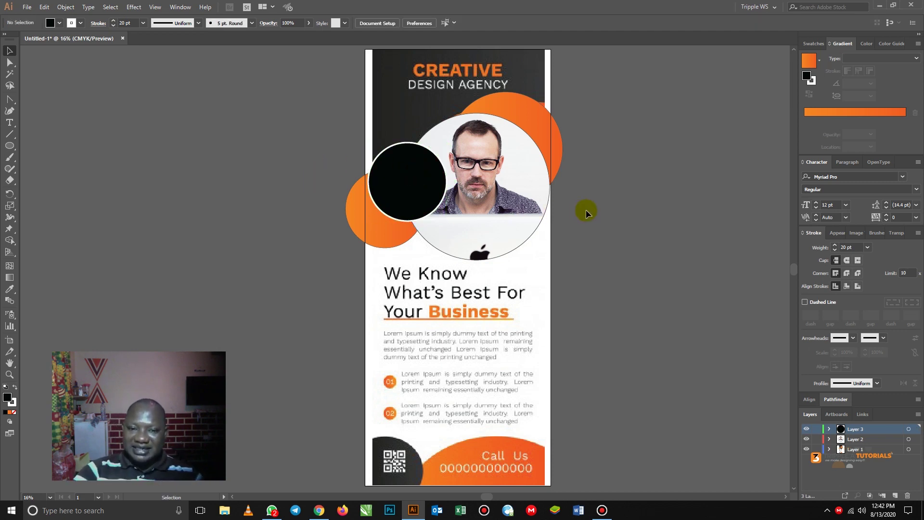
pyautogui.click(390, 48)
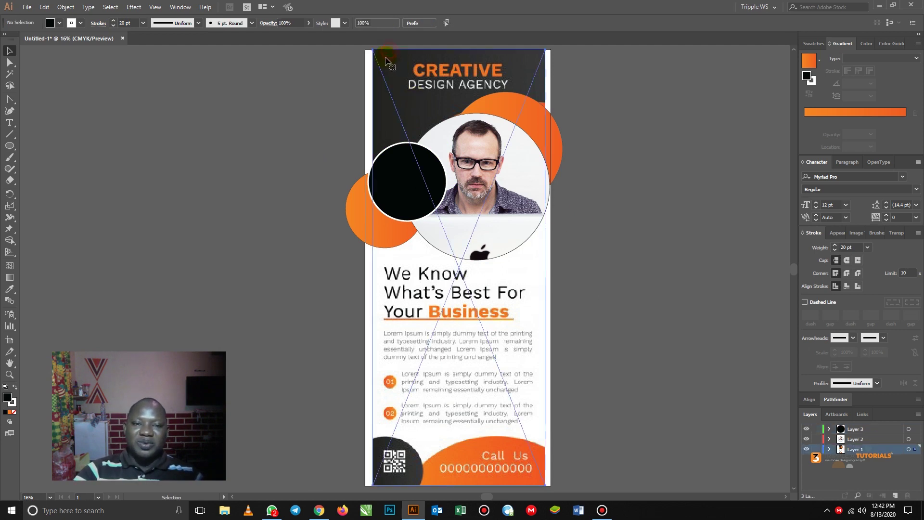
# Draw a black rectangle across the banner's top, widened to the left edge
pyautogui.click(314, 72)
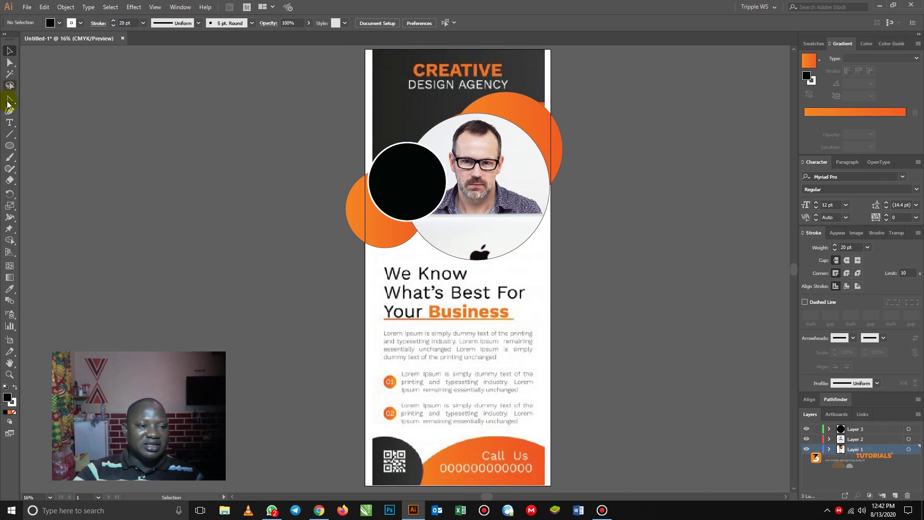
pyautogui.moveTo(15, 152); pyautogui.dragTo(40, 144)
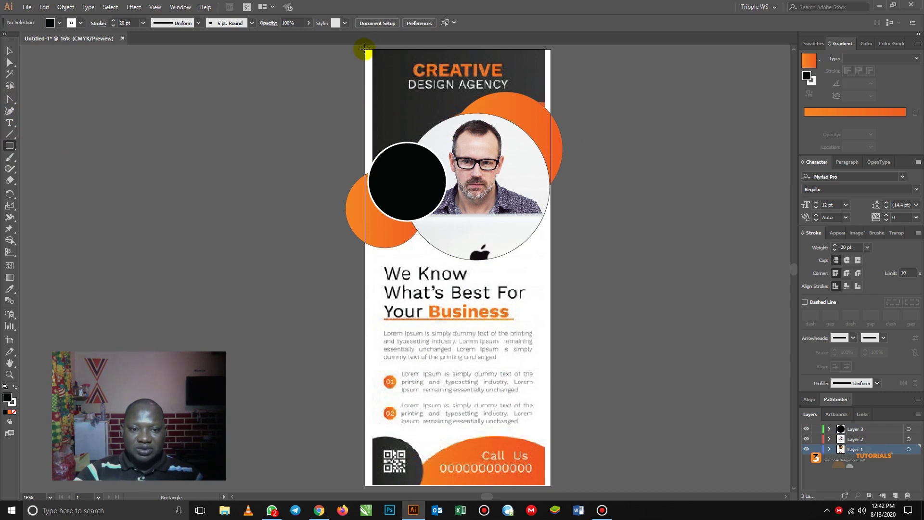
pyautogui.moveTo(364, 49); pyautogui.dragTo(554, 181)
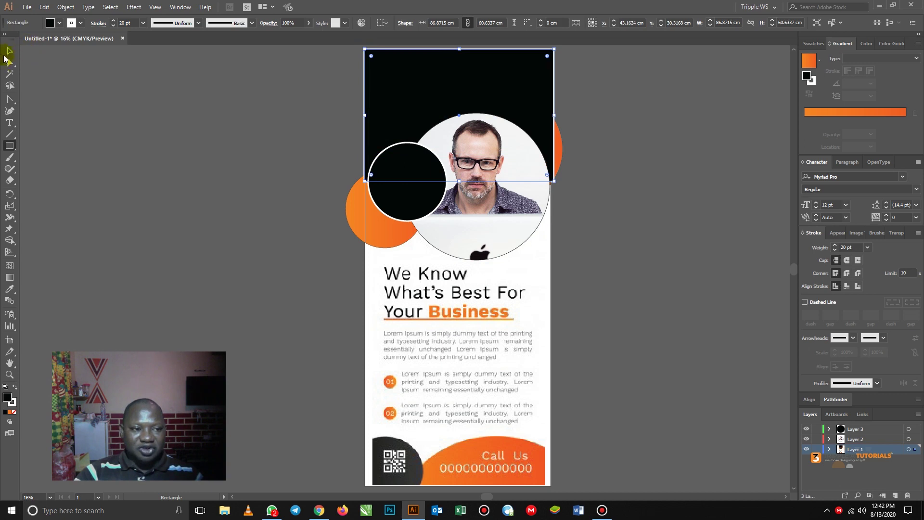
pyautogui.click(10, 51)
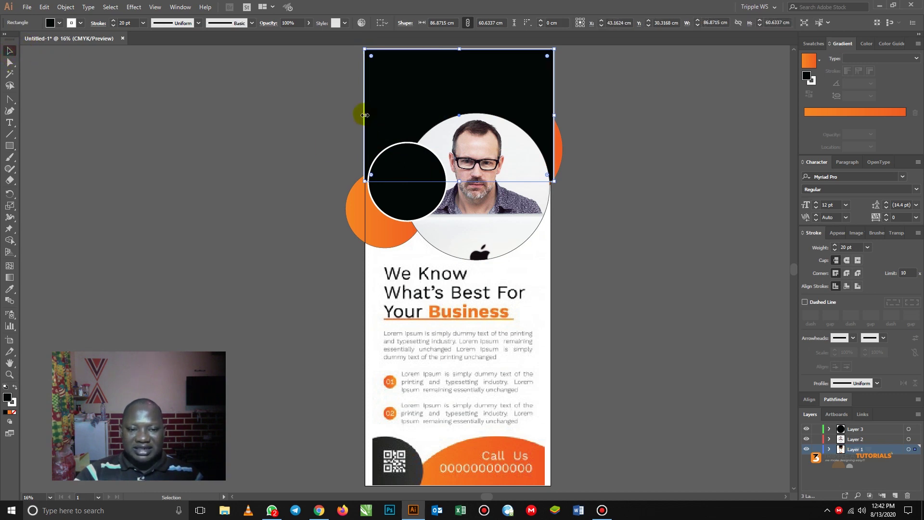
pyautogui.moveTo(364, 115); pyautogui.dragTo(360, 115)
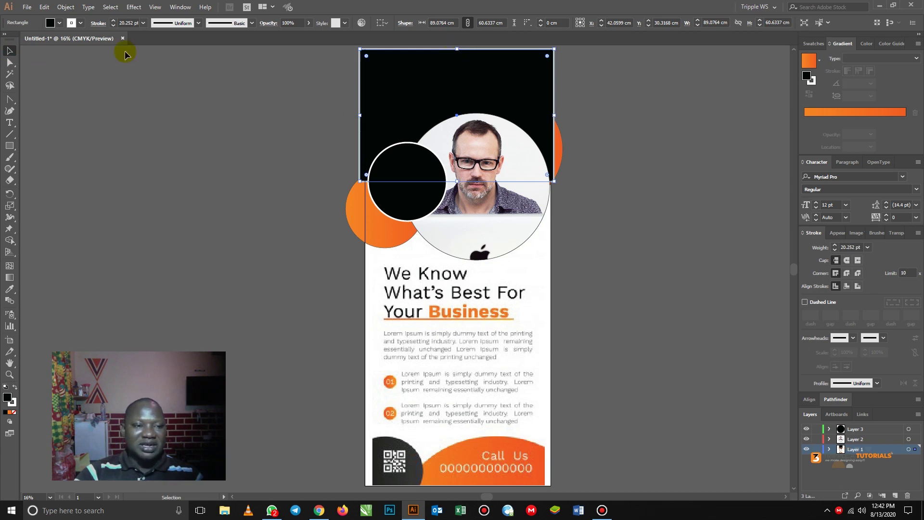
# Remove the header rectangle's stroke and extend it down behind the photo circle
pyautogui.click(74, 23)
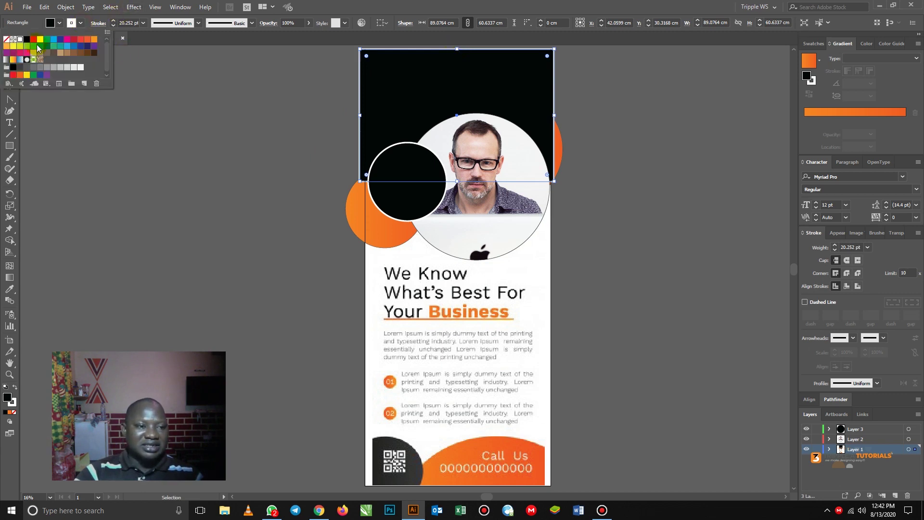
pyautogui.click(6, 40)
pyautogui.click(284, 160)
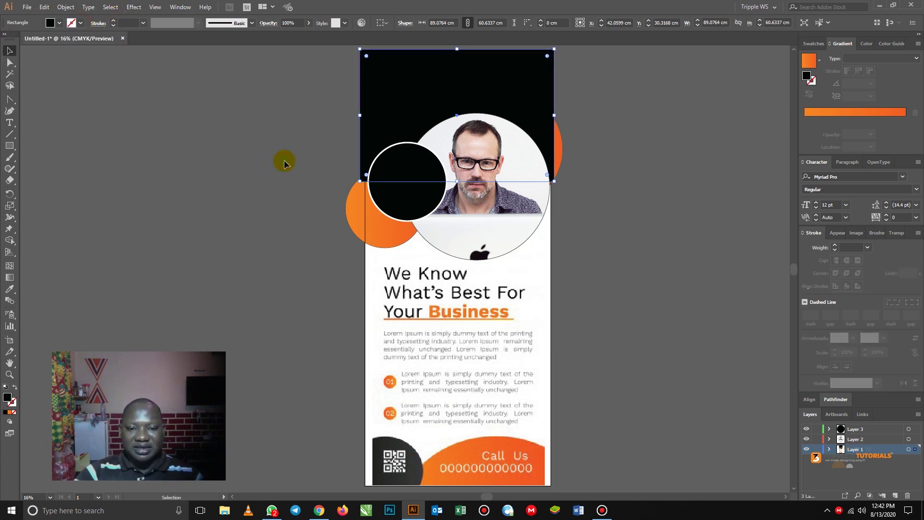
pyautogui.click(336, 159)
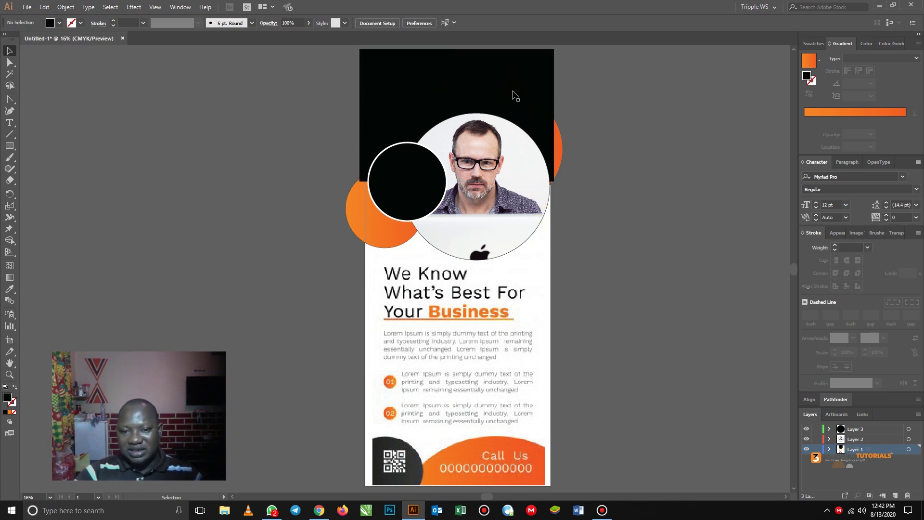
pyautogui.click(508, 70)
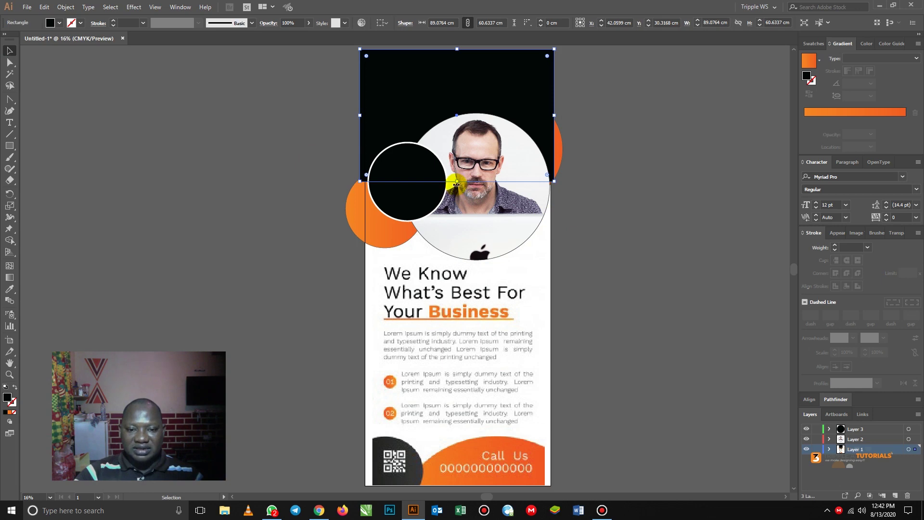
pyautogui.click(456, 184)
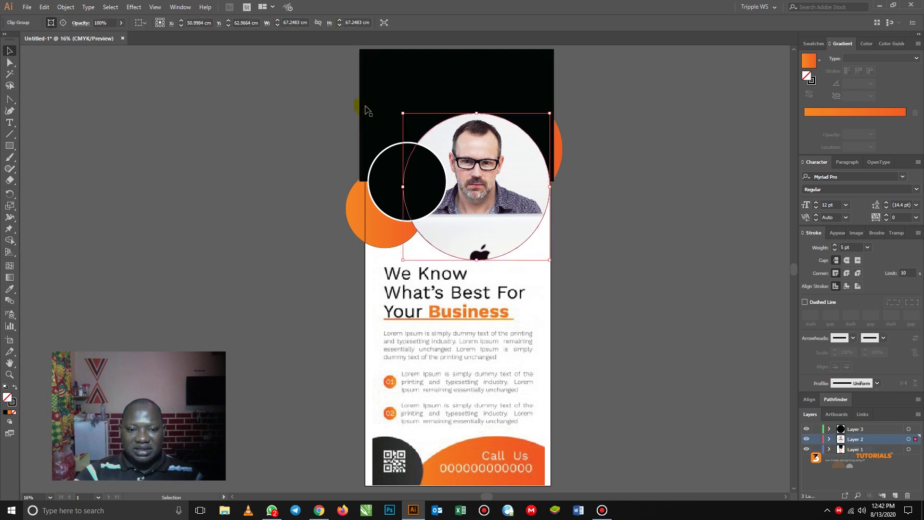
pyautogui.click(365, 106)
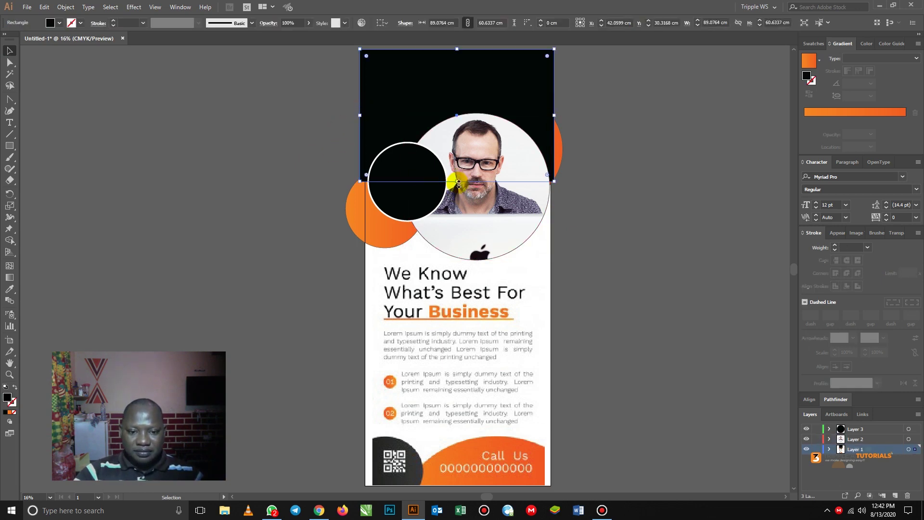
pyautogui.moveTo(456, 182); pyautogui.dragTo(461, 196)
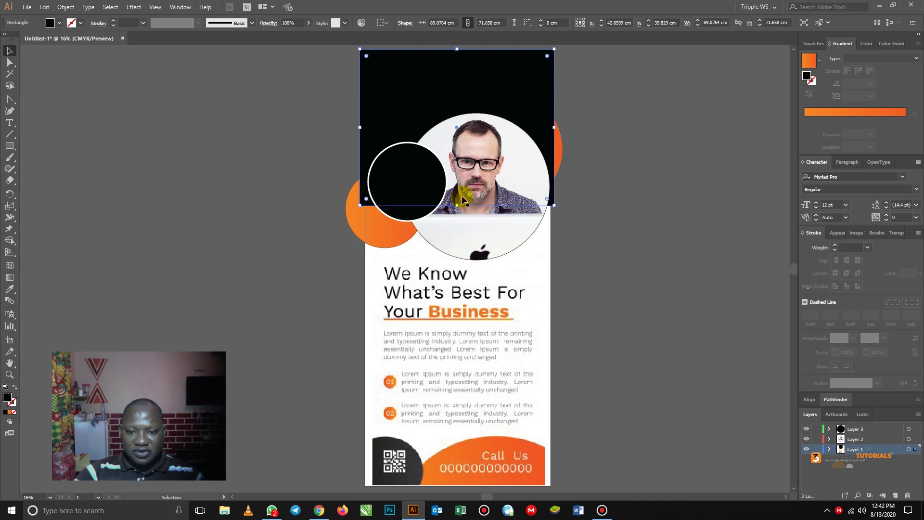
pyautogui.click(595, 214)
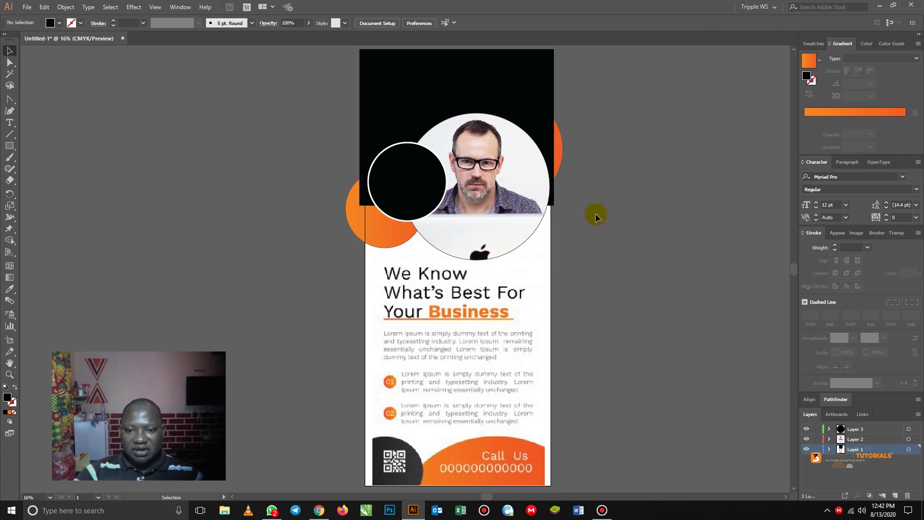
# Send the black header rectangle to the back with Arrange > Send to Back
pyautogui.click(522, 67)
pyautogui.rightClick(537, 67)
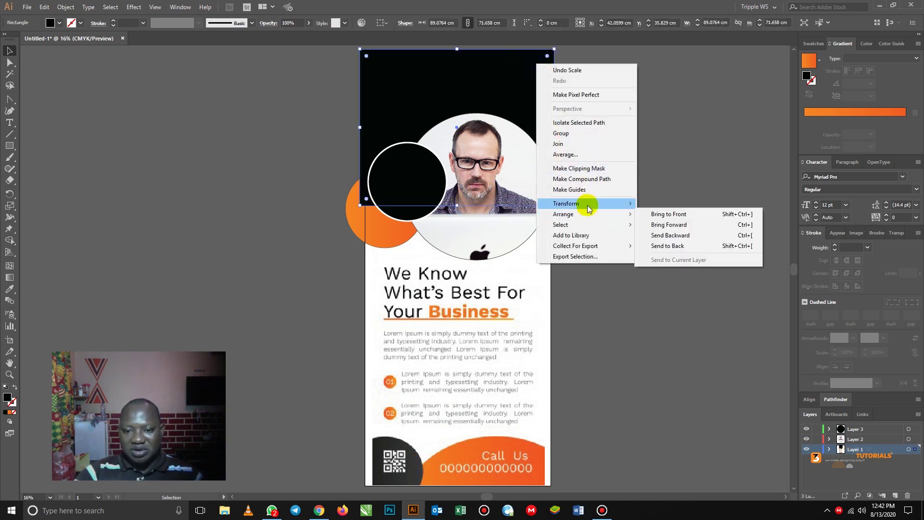
pyautogui.moveTo(605, 215)
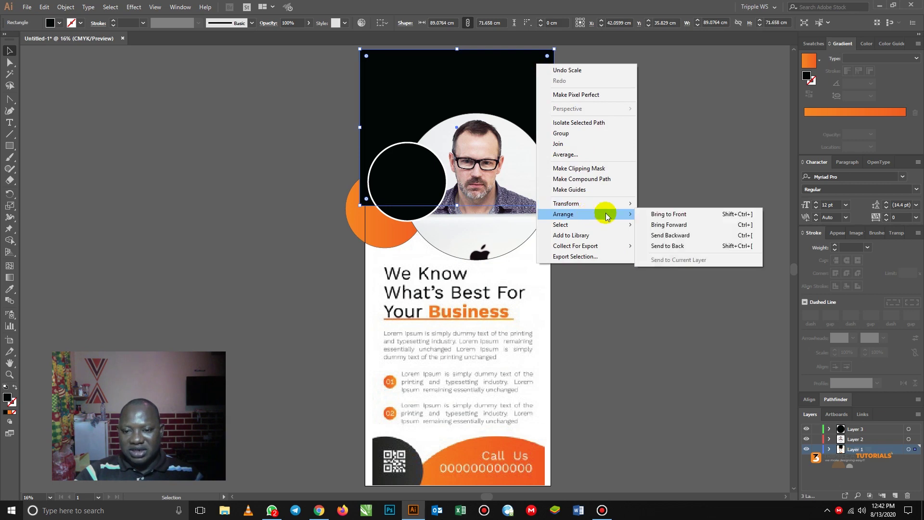
pyautogui.click(669, 246)
pyautogui.click(599, 165)
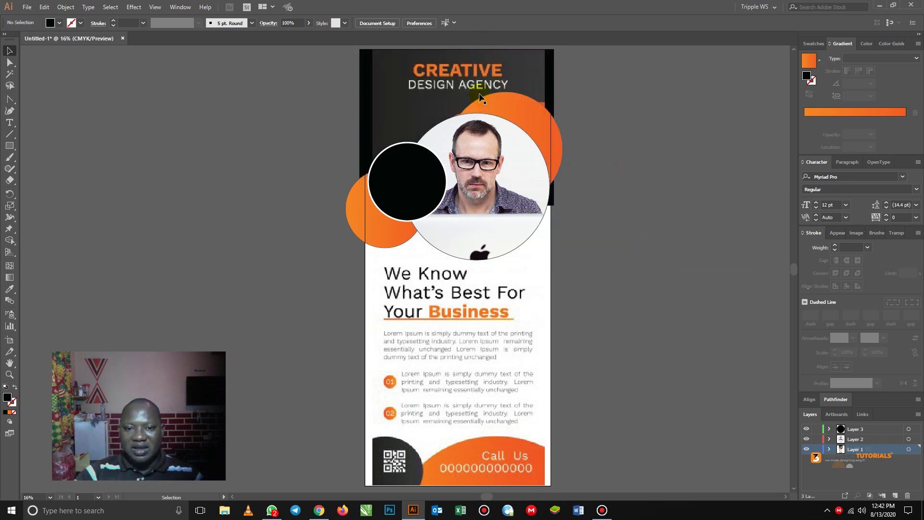
pyautogui.click(415, 72)
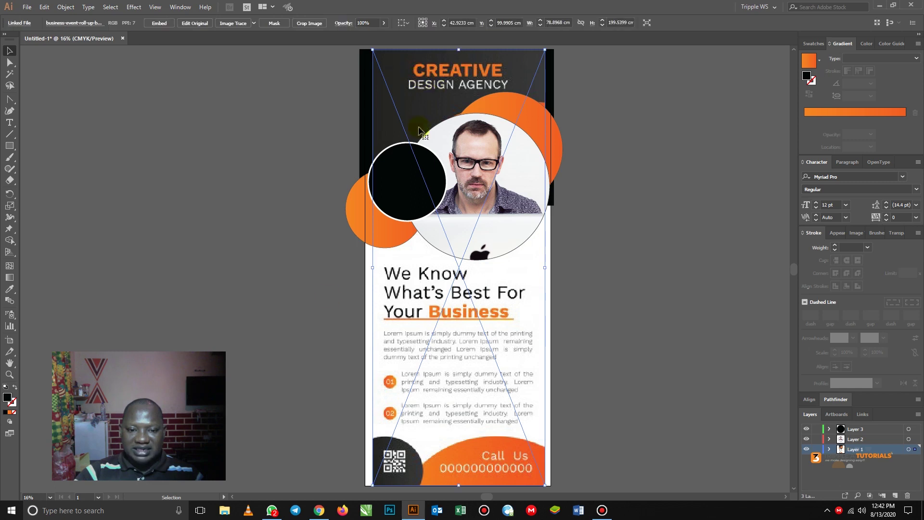
# Alt-drag a copy of the orange circle down, fill it black, and move it left beside the QR code
pyautogui.click(318, 293)
pyautogui.moveTo(454, 371); pyautogui.dragTo(441, 263)
pyautogui.click(389, 111)
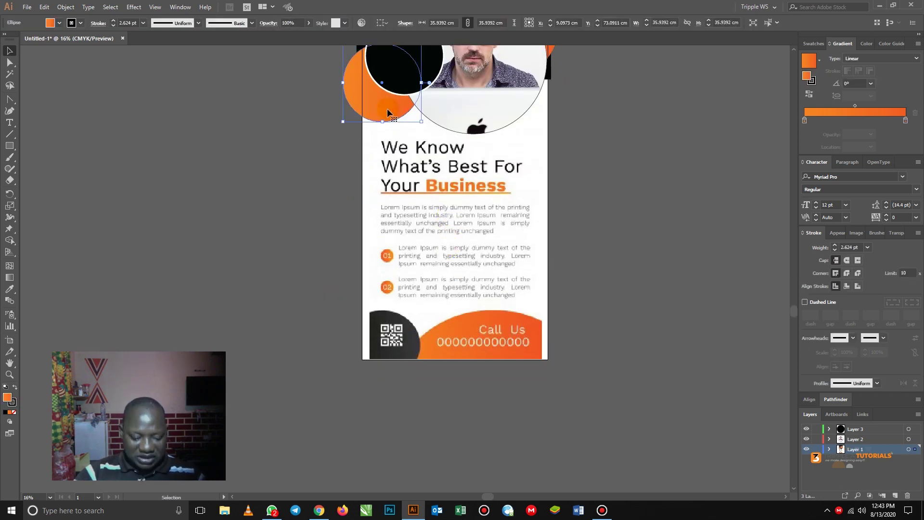
pyautogui.moveTo(390, 108); pyautogui.dragTo(390, 371)
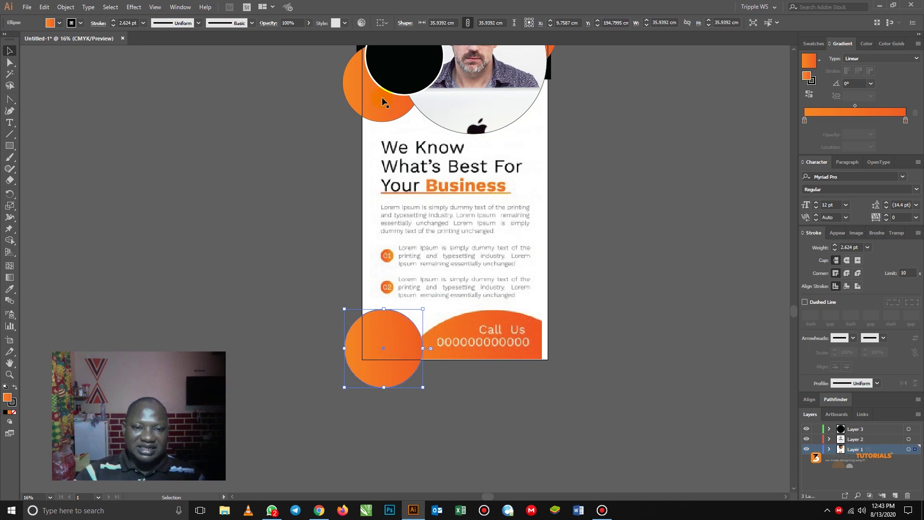
pyautogui.doubleClick(7, 397)
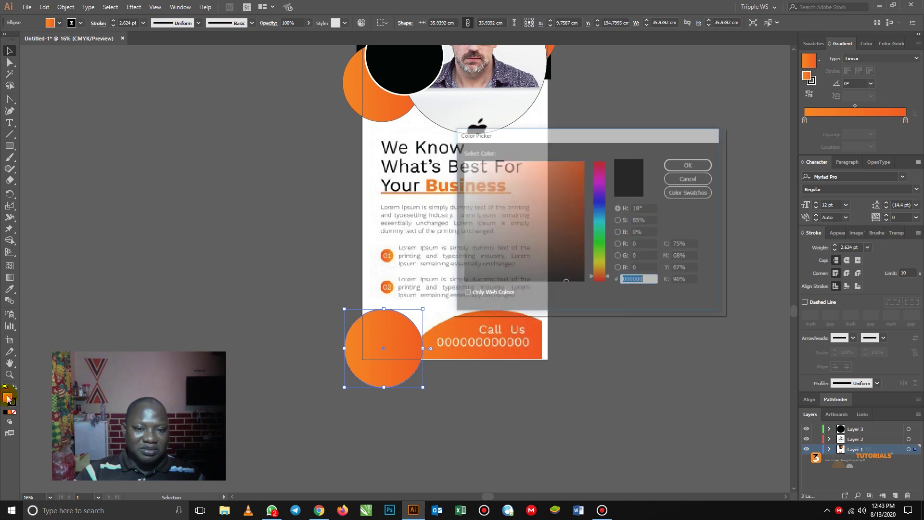
pyautogui.click(463, 282)
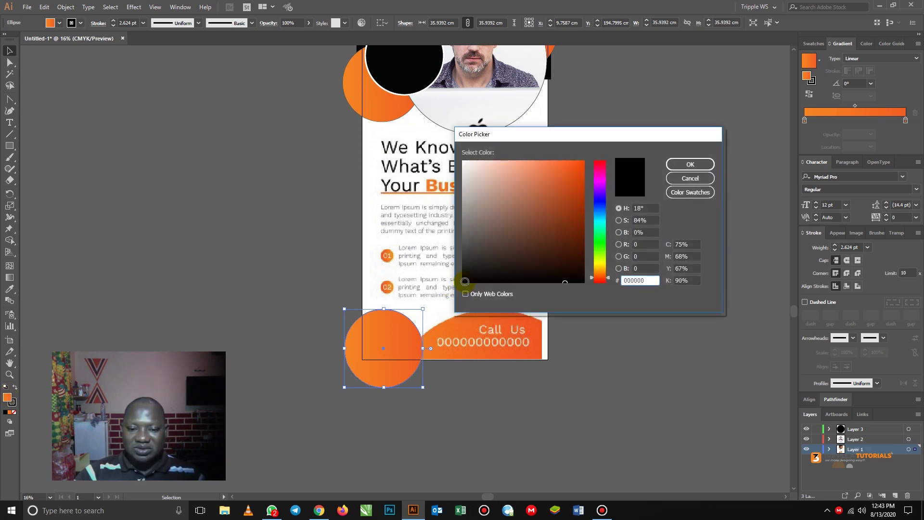
pyautogui.click(690, 164)
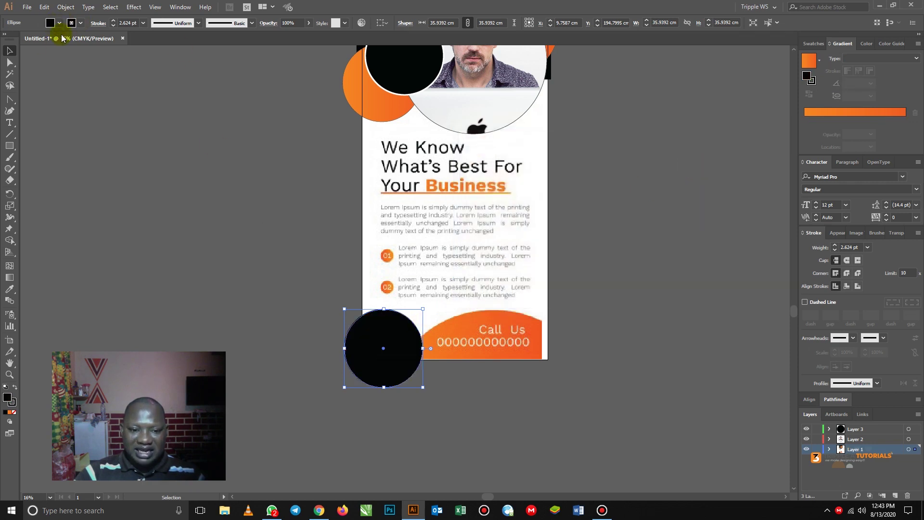
pyautogui.click(288, 281)
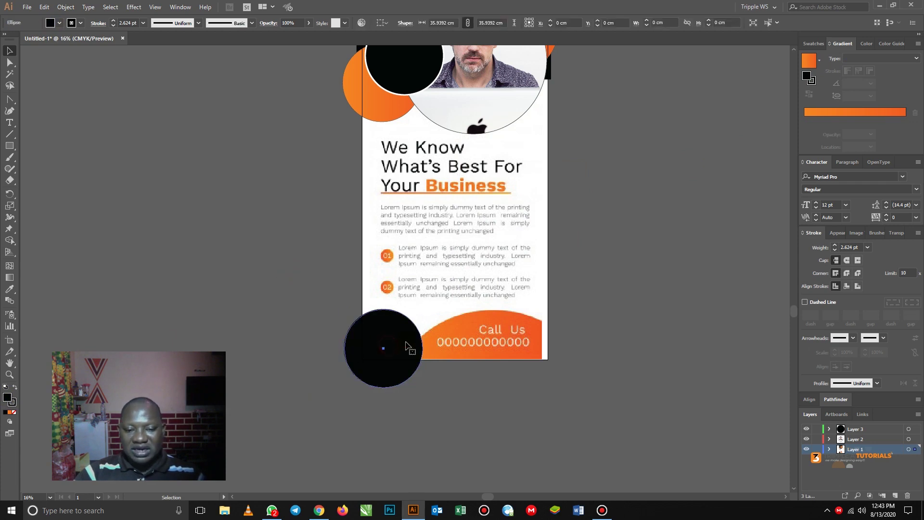
pyautogui.moveTo(407, 345); pyautogui.dragTo(327, 346)
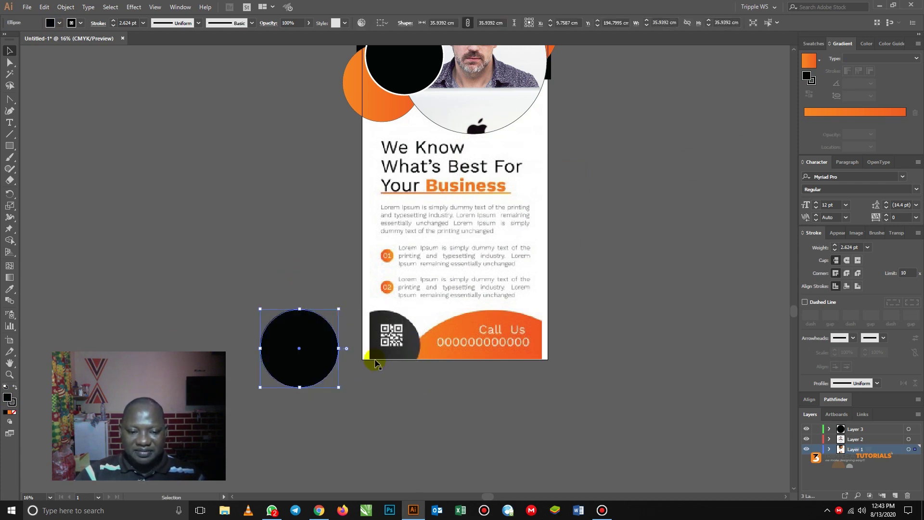
pyautogui.click(444, 381)
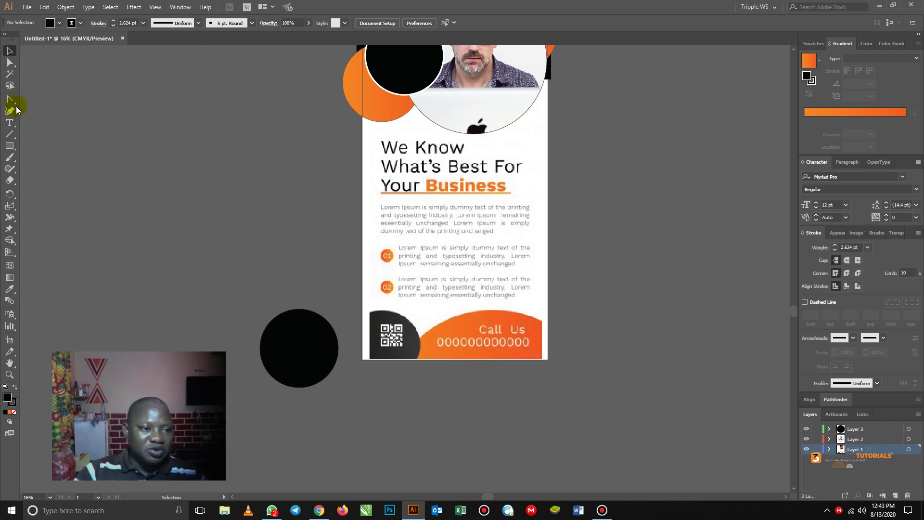
# Draw a closed Pen Tool triangle from the right edge to the bottom-left and bottom-right corners
pyautogui.moveTo(10, 99); pyautogui.dragTo(58, 101)
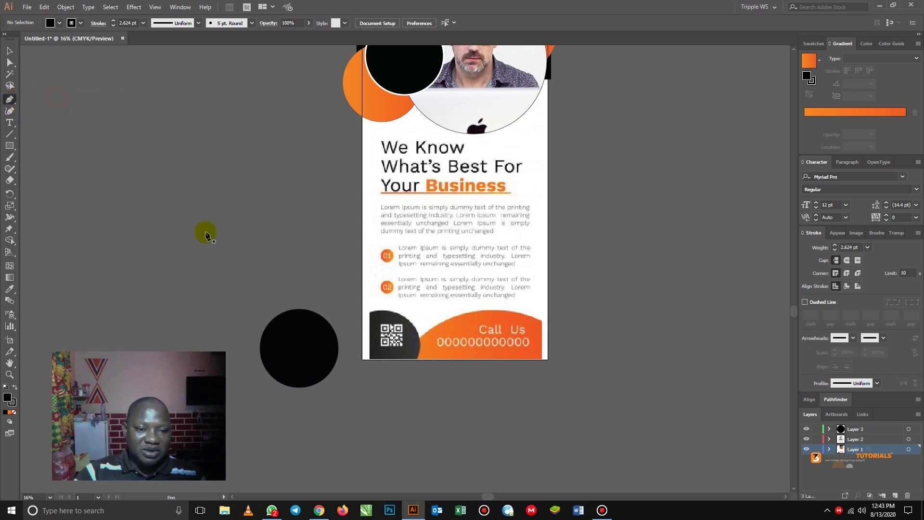
pyautogui.click(548, 313)
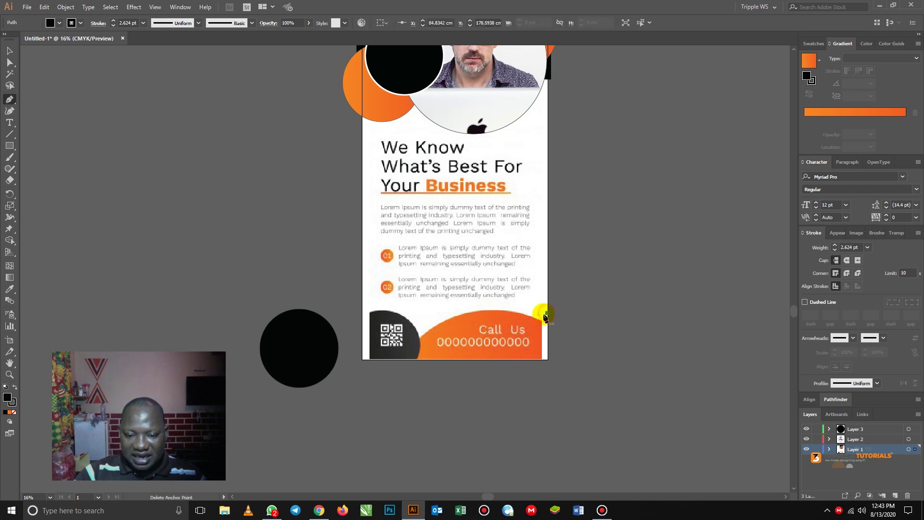
pyautogui.click(395, 360)
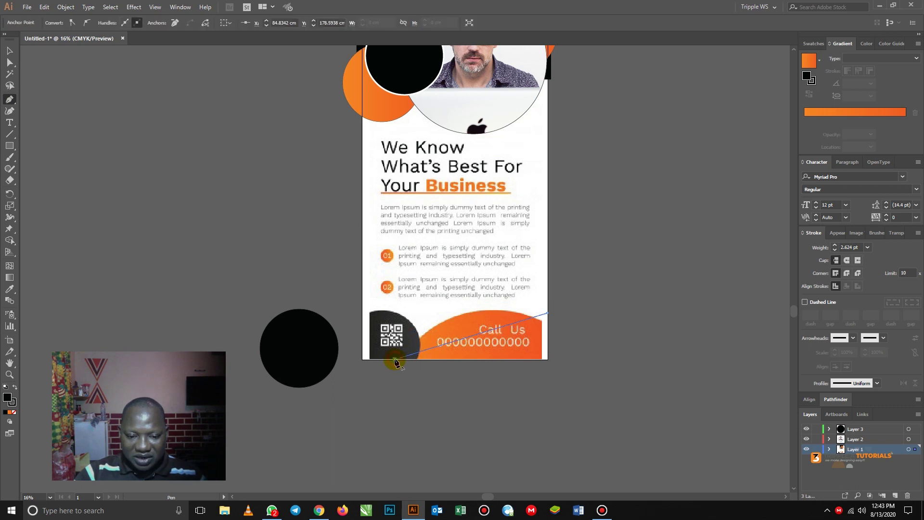
pyautogui.click(547, 360)
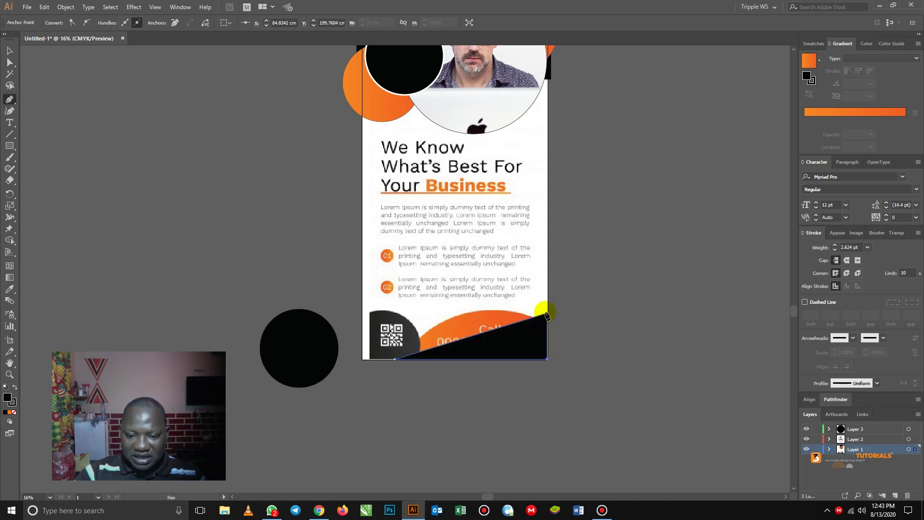
pyautogui.click(547, 314)
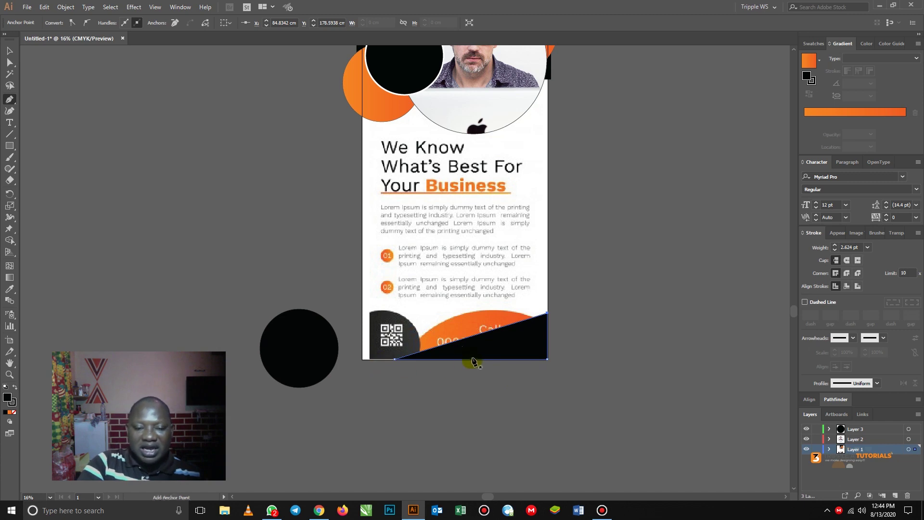
pyautogui.click(449, 316)
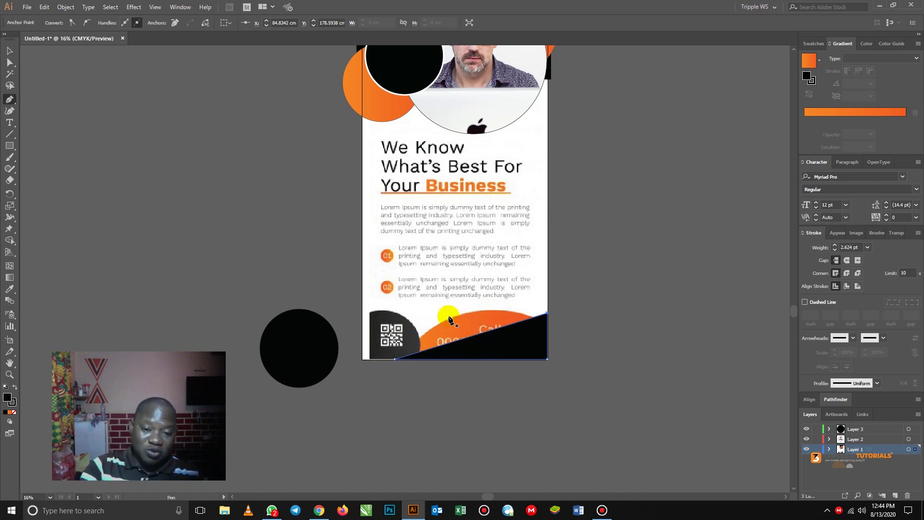
pyautogui.click(9, 100)
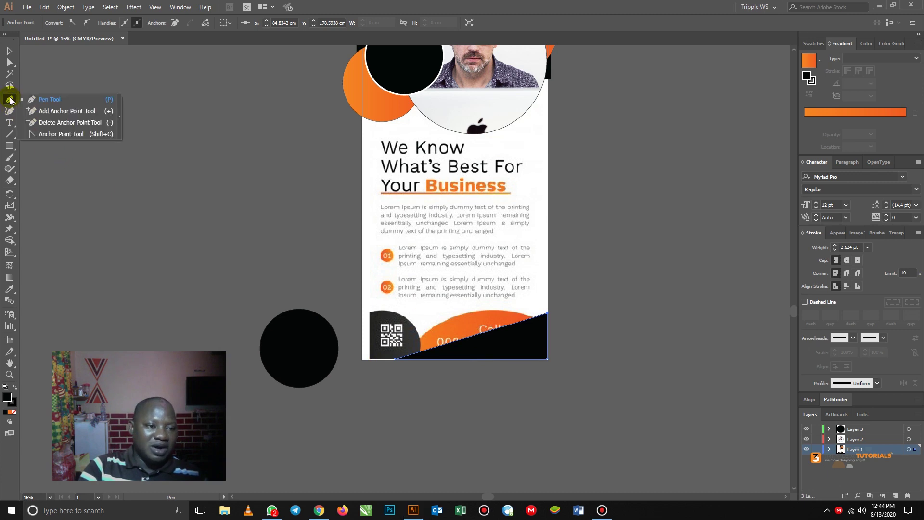
# Bend the wedge's slanted edge into an arc, then lower the top-right point and adjust its curve
pyautogui.click(54, 133)
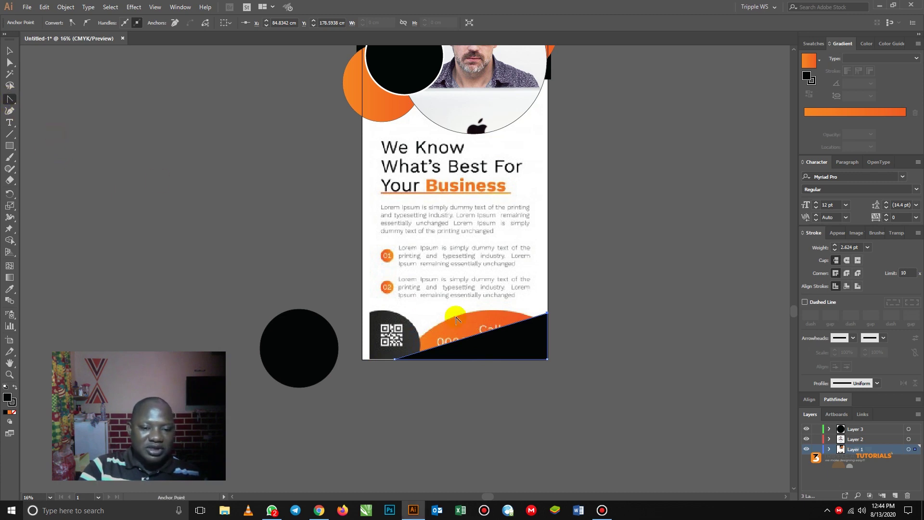
pyautogui.moveTo(476, 341); pyautogui.dragTo(459, 314)
pyautogui.click(556, 342)
pyautogui.click(548, 312)
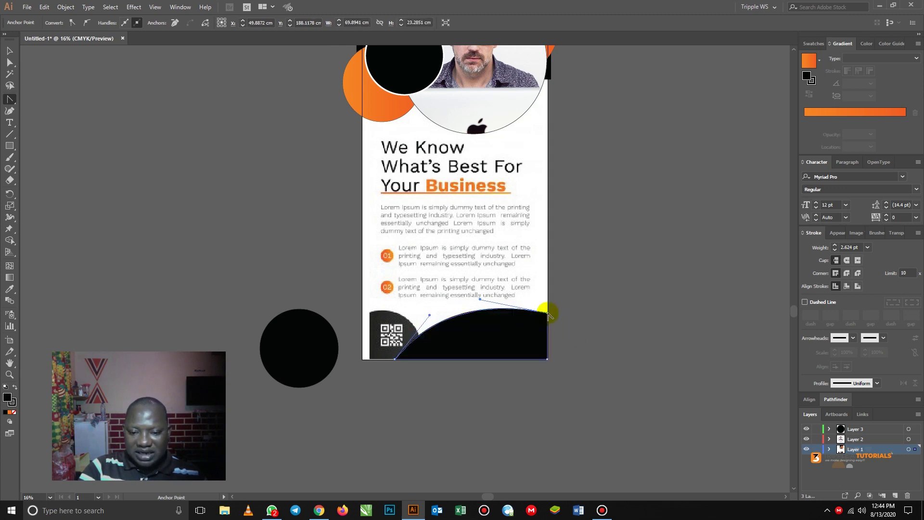
pyautogui.press('v')
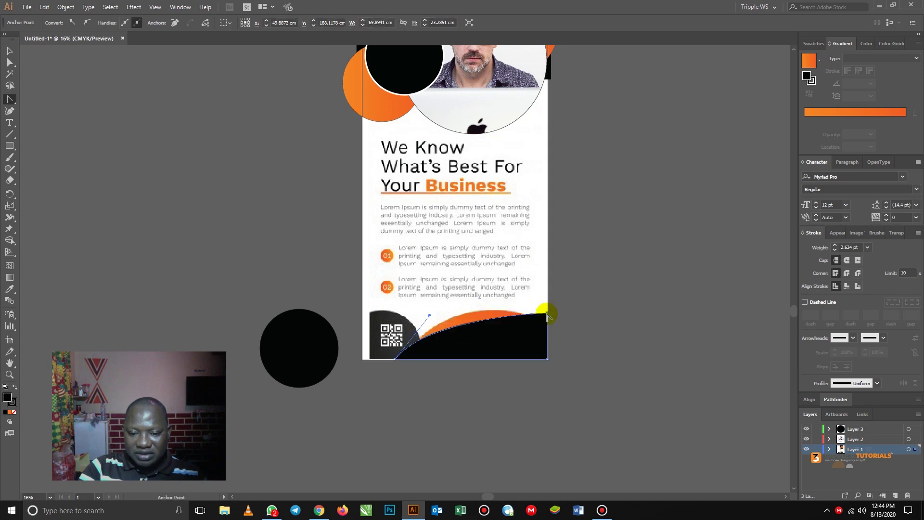
pyautogui.hotkey('ctrl', 'z')
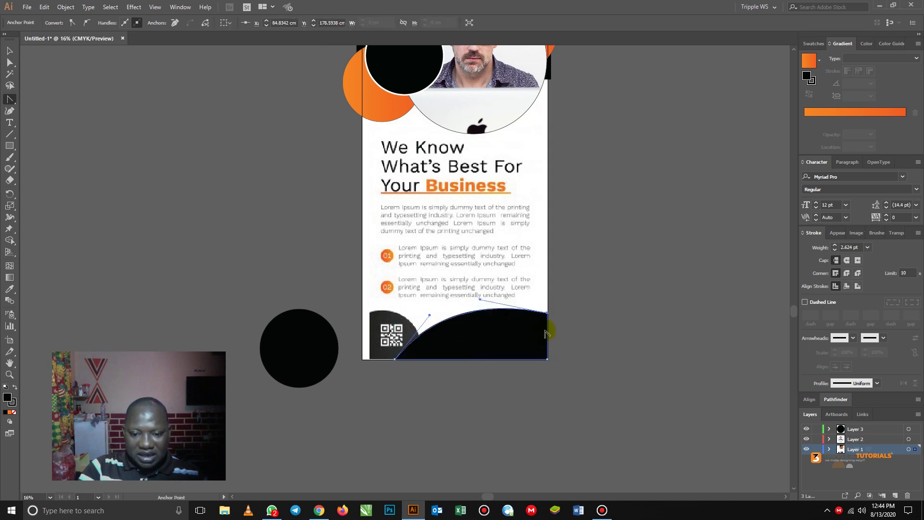
pyautogui.click(10, 63)
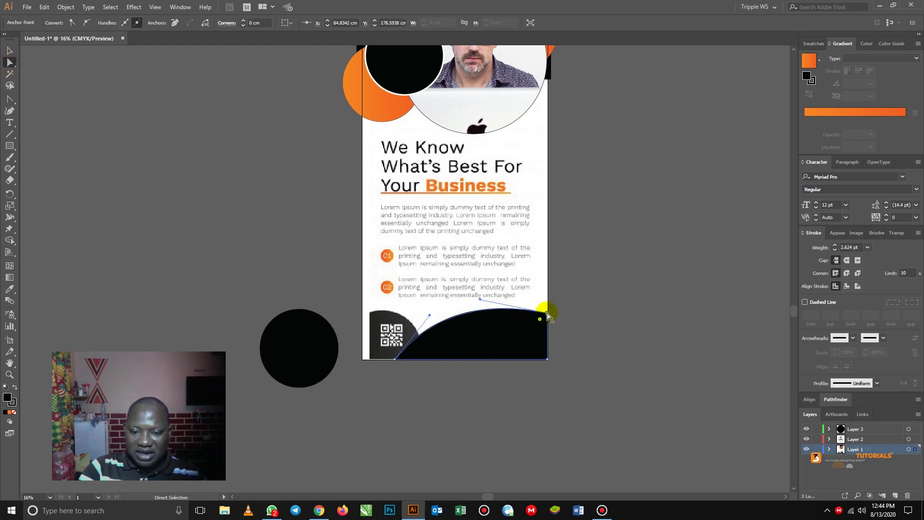
pyautogui.moveTo(548, 314); pyautogui.dragTo(549, 320)
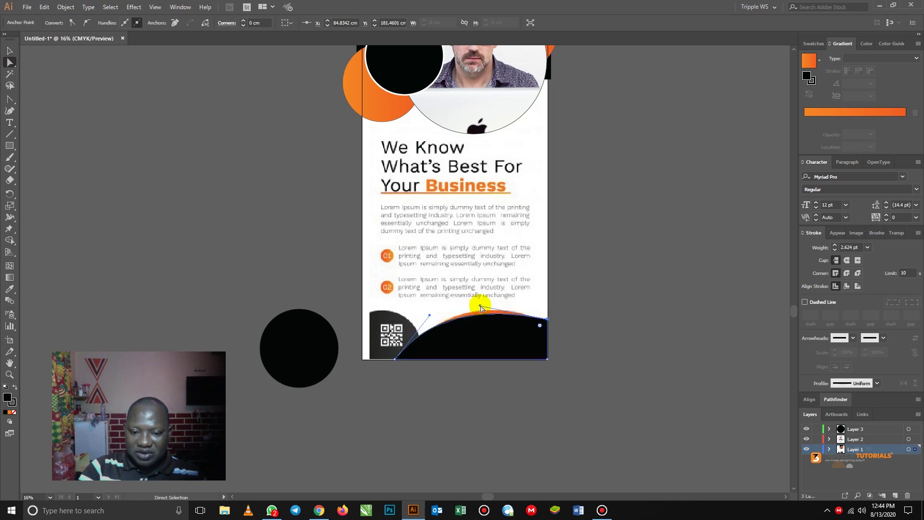
pyautogui.moveTo(480, 307)
pyautogui.mouseDown()
pyautogui.moveTo(471, 297)
pyautogui.moveTo(482, 298)
pyautogui.mouseUp()
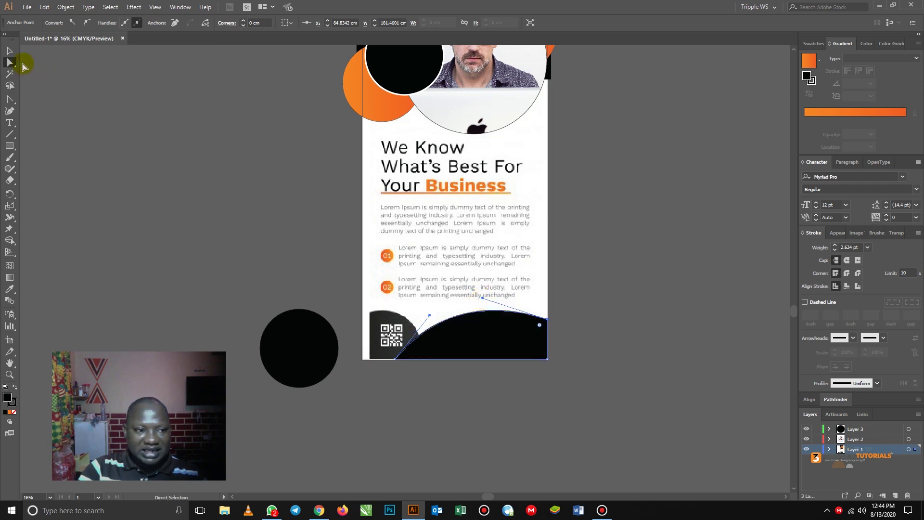
pyautogui.click(10, 50)
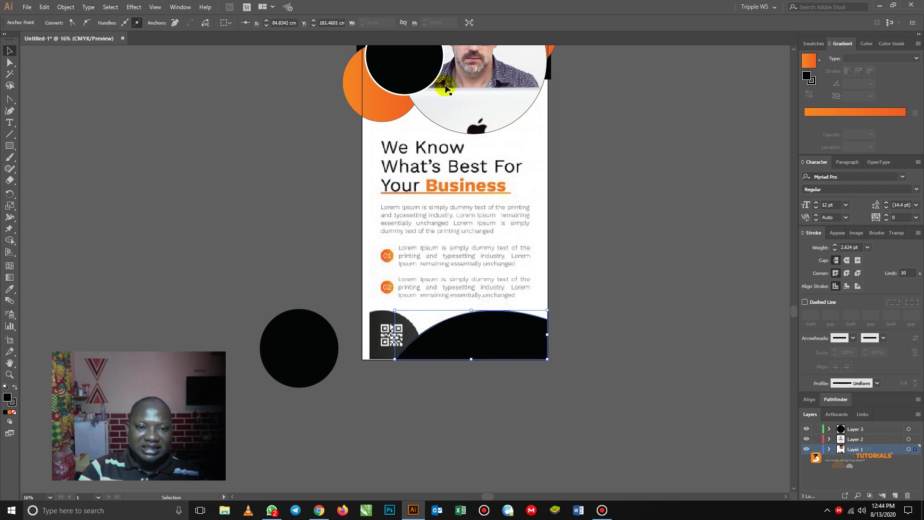
# Apply the orange circle's gradient to the bottom dome shape with the Eyedropper
pyautogui.click(9, 289)
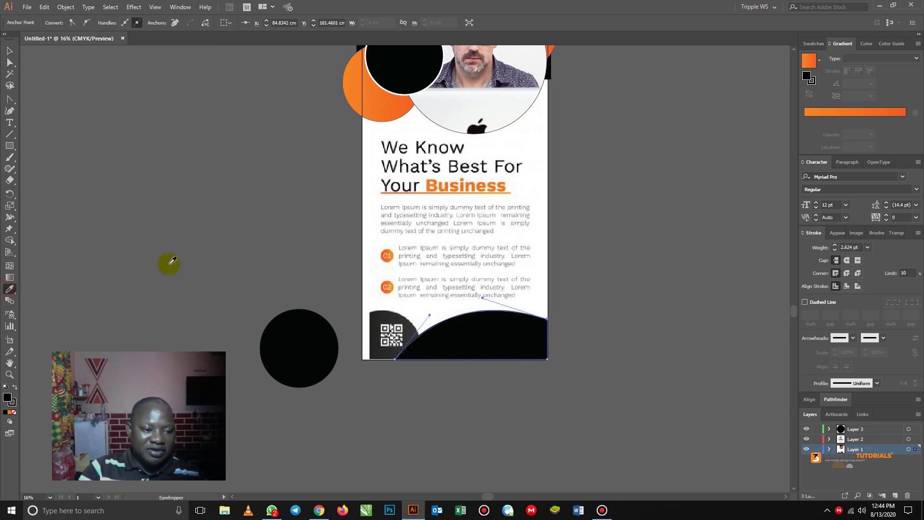
pyautogui.click(382, 106)
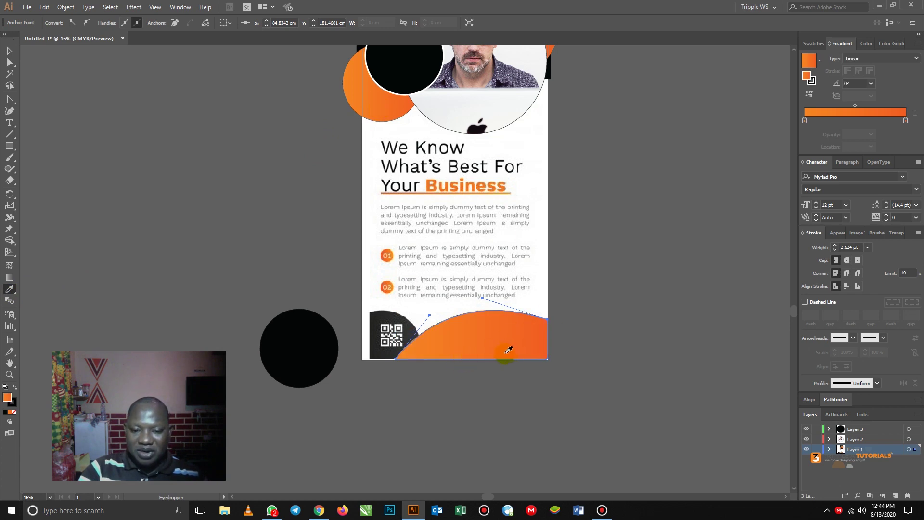
pyautogui.click(8, 50)
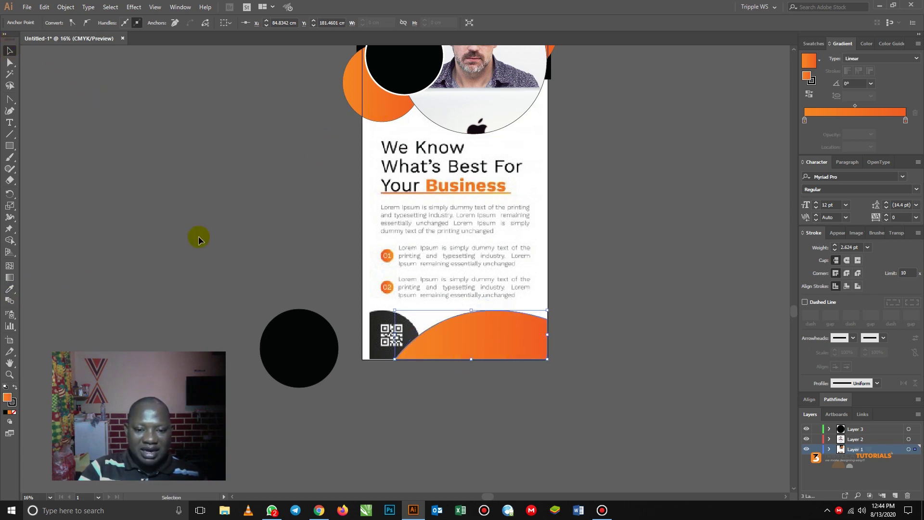
pyautogui.click(212, 235)
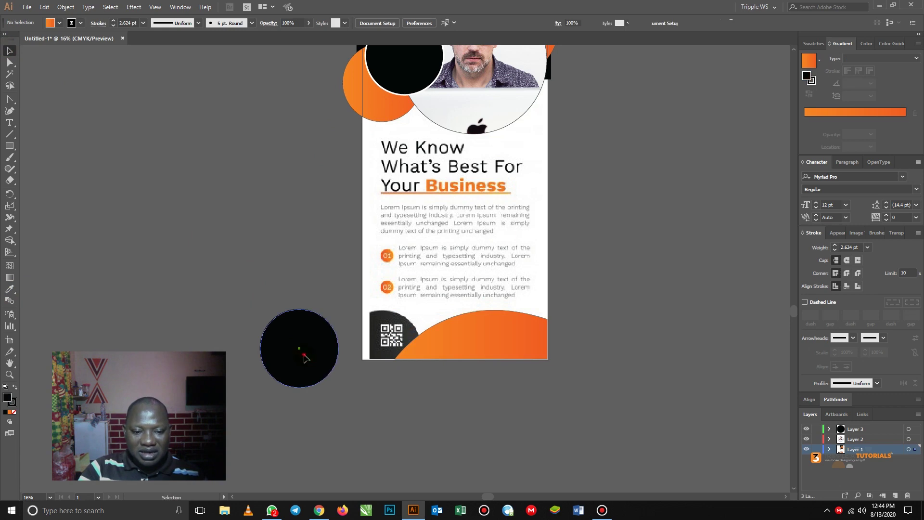
# Move the black circle over the QR code at bottom-left and bring it to front
pyautogui.moveTo(303, 356); pyautogui.dragTo(386, 356)
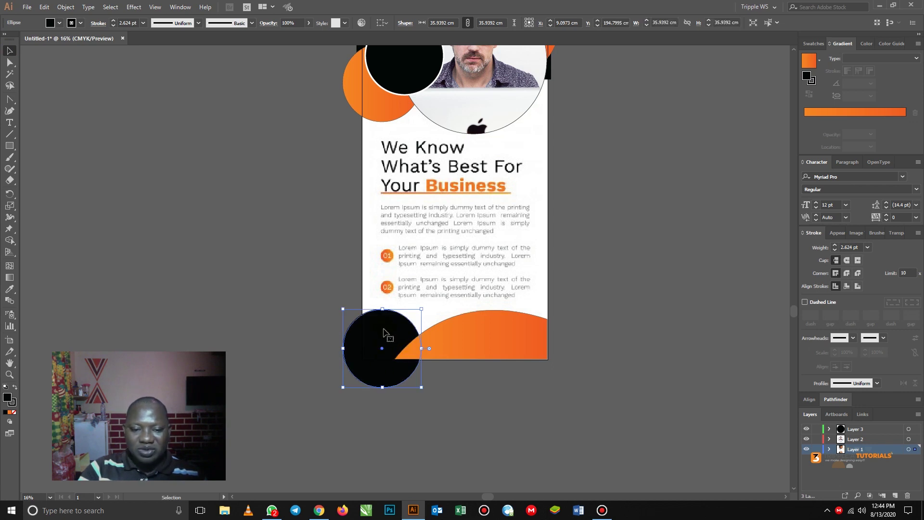
pyautogui.rightClick(384, 329)
pyautogui.moveTo(423, 280)
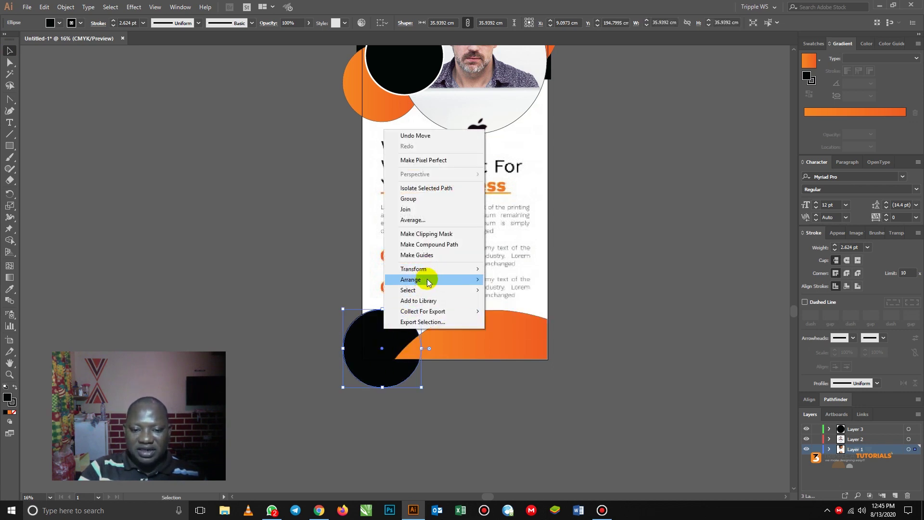
pyautogui.click(523, 280)
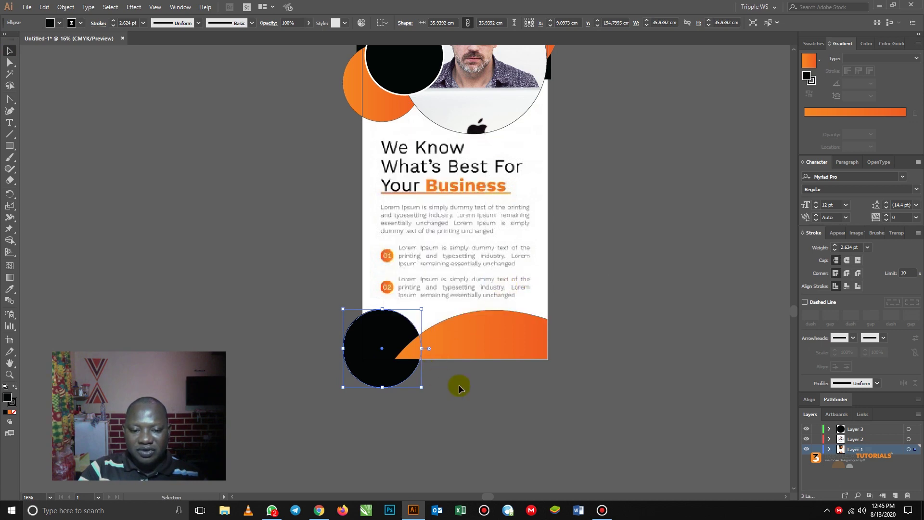
pyautogui.click(478, 337)
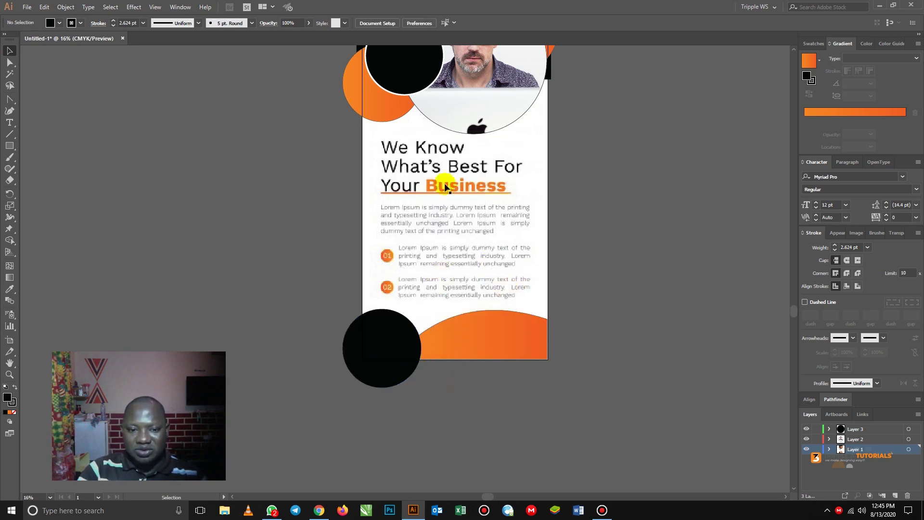
pyautogui.moveTo(464, 207); pyautogui.dragTo(464, 301)
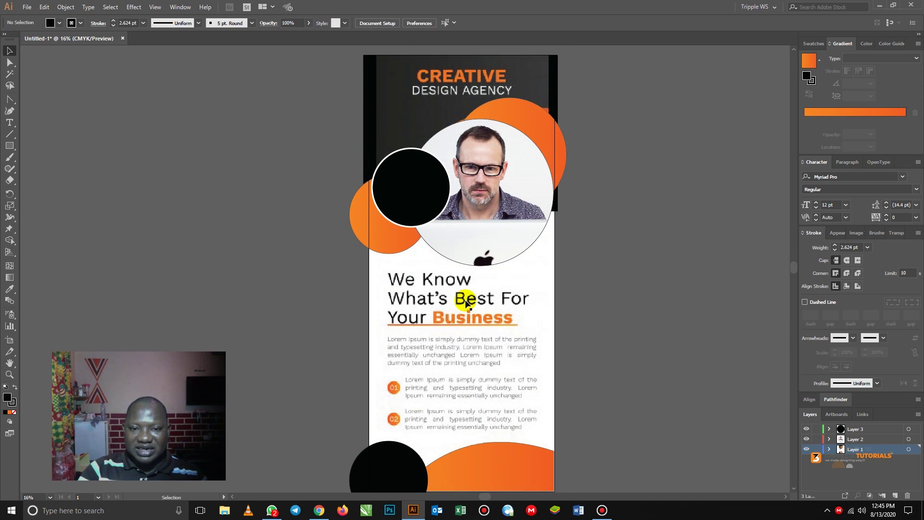
# Zoom out and scale the orange circle behind the portrait up to about 68.75 cm across
pyautogui.press('z')
pyautogui.keyDown('alt'); pyautogui.click(464, 299); pyautogui.keyUp('alt')
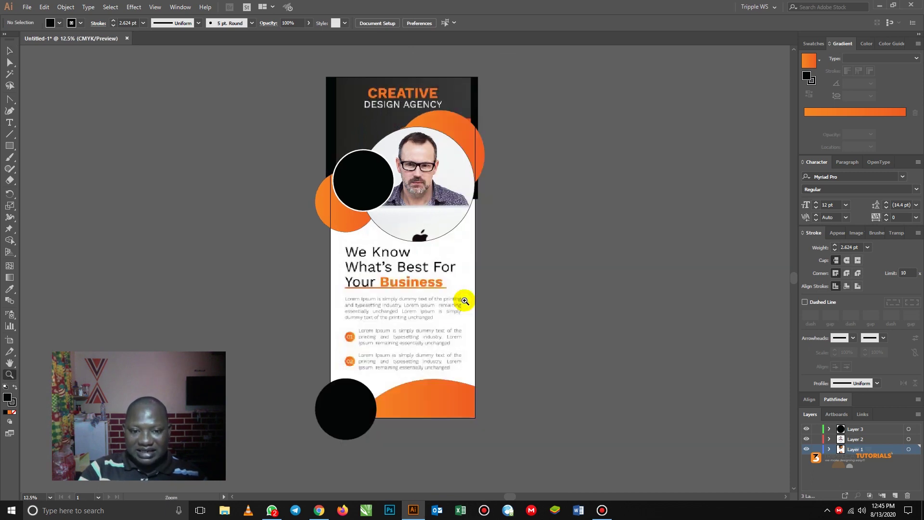
pyautogui.moveTo(400, 265); pyautogui.dragTo(446, 281)
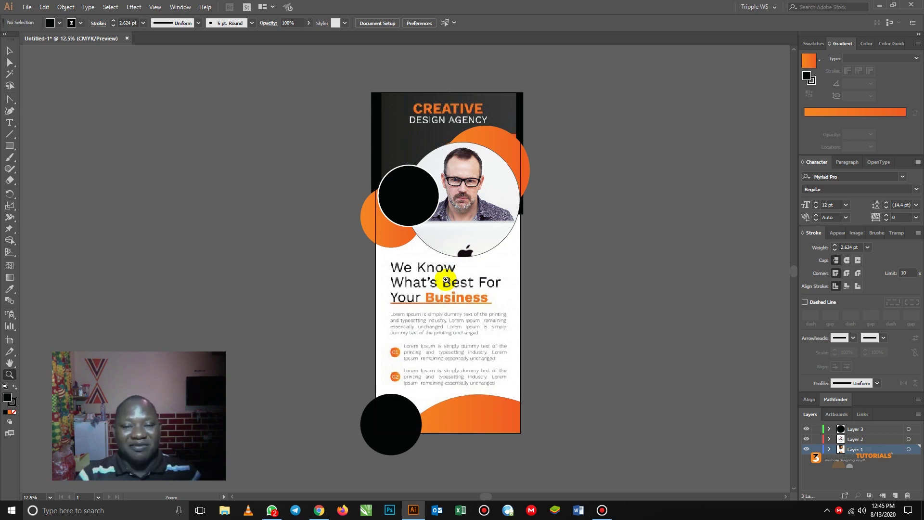
pyautogui.click(8, 50)
pyautogui.click(508, 136)
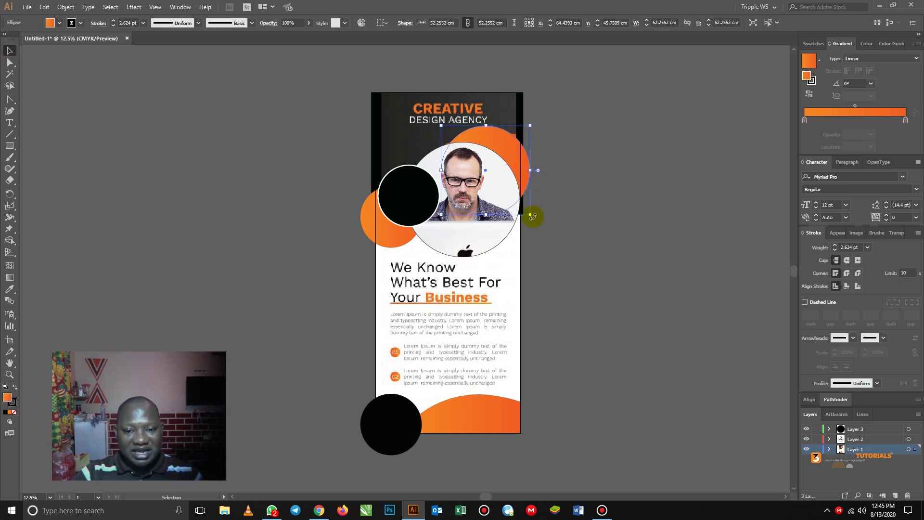
pyautogui.moveTo(531, 215); pyautogui.dragTo(544, 229)
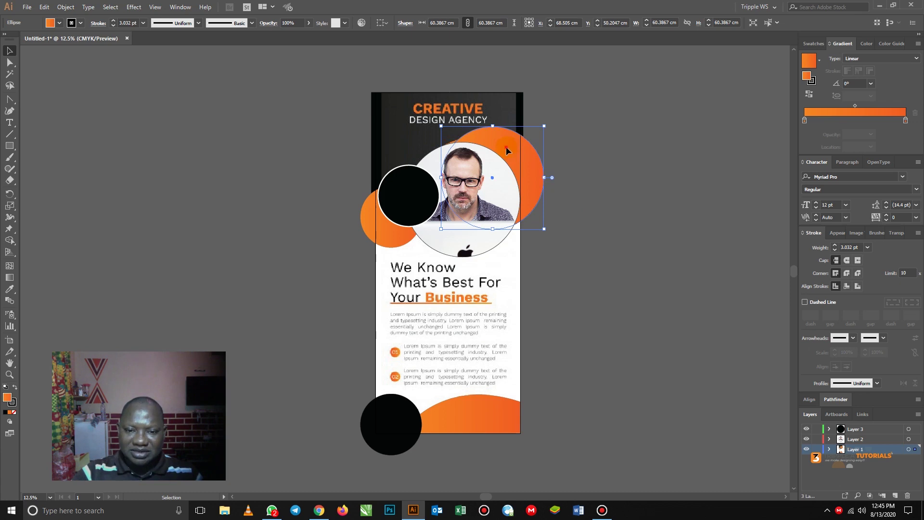
pyautogui.moveTo(512, 155); pyautogui.dragTo(497, 146)
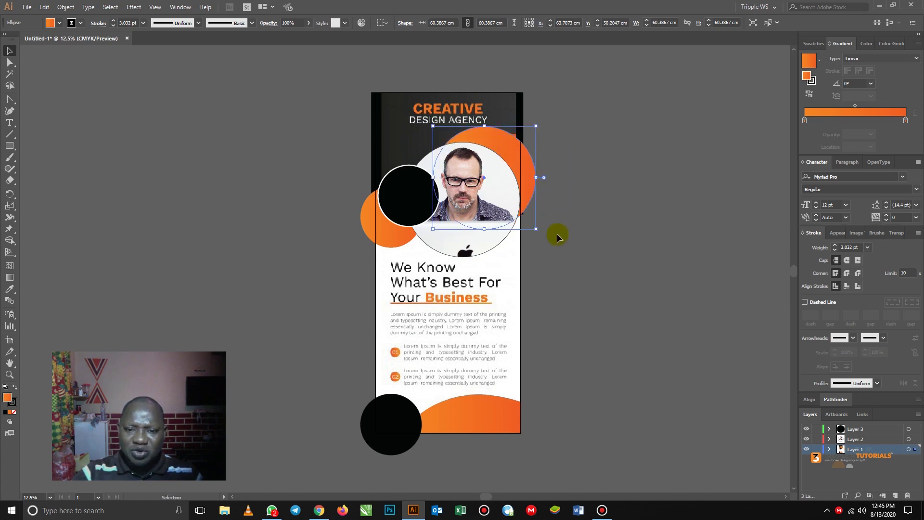
pyautogui.moveTo(536, 229); pyautogui.dragTo(550, 245)
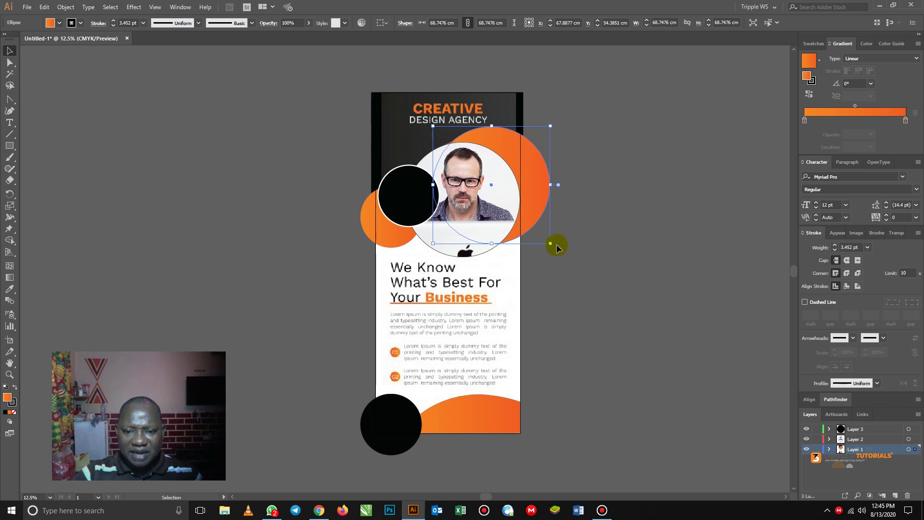
pyautogui.click(572, 245)
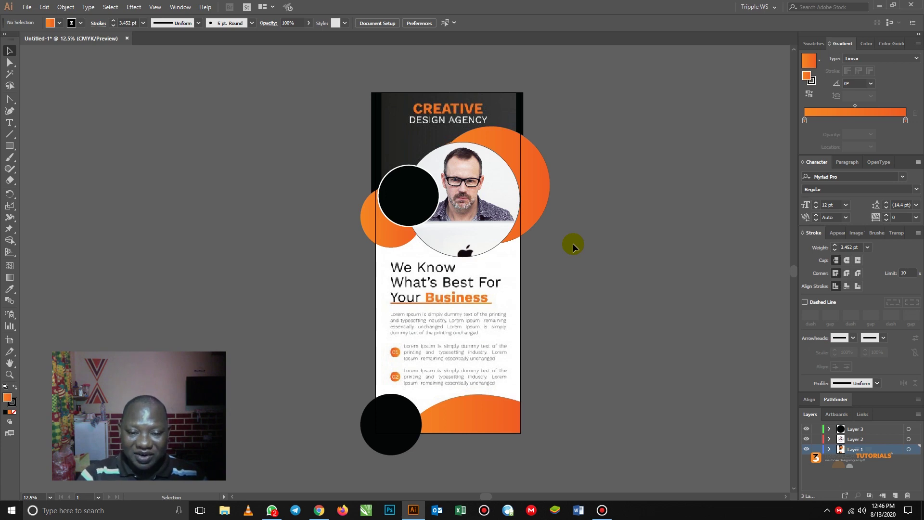
# Deselect everything and show the rulers with Ctrl+R
pyautogui.click(392, 197)
pyautogui.click(437, 302)
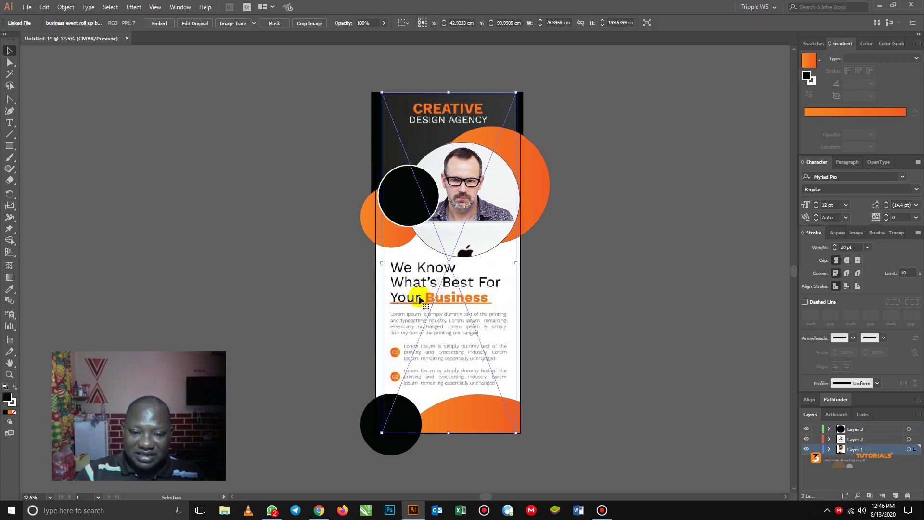
pyautogui.click(211, 68)
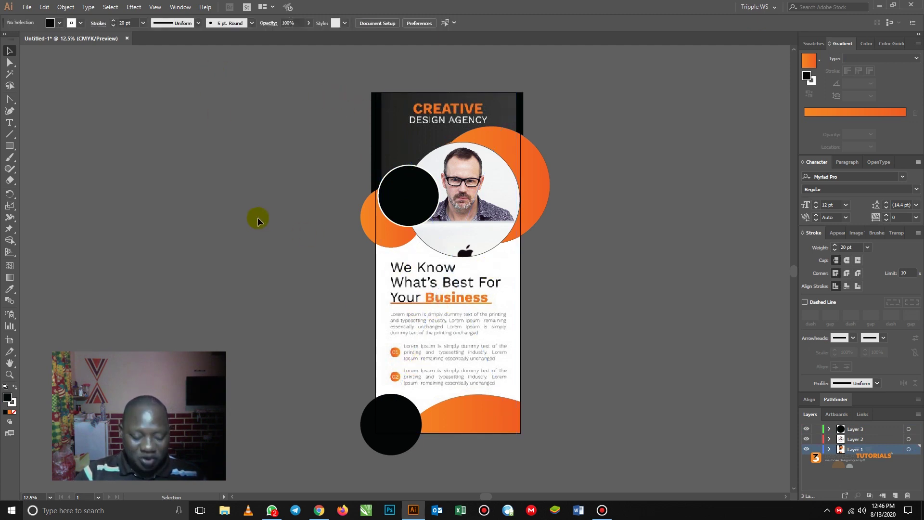
pyautogui.press('a')
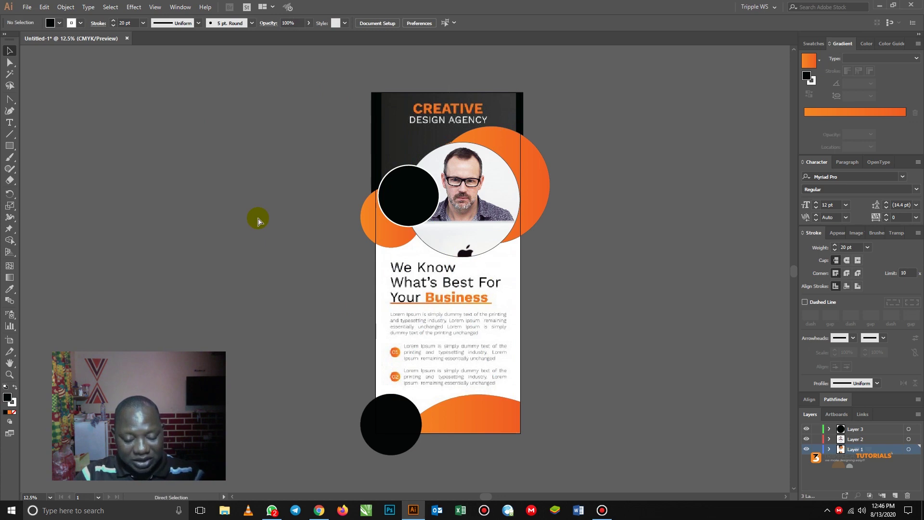
pyautogui.hotkey('ctrl', 'r')
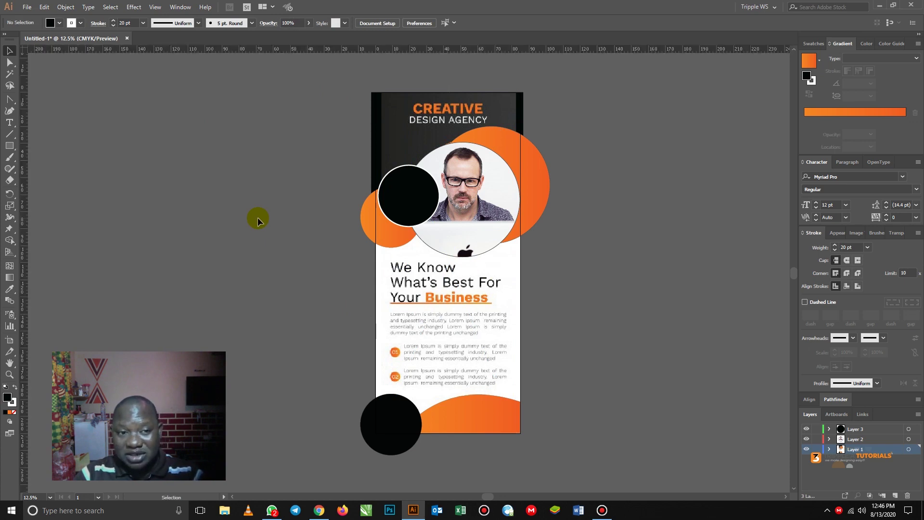
pyautogui.press('v')
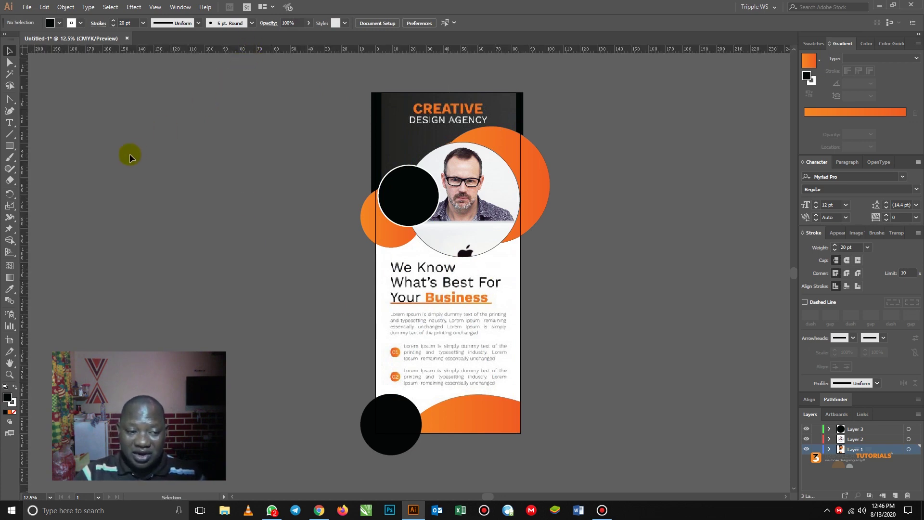
# Add left and right margin guides, plus horizontal guides below the portrait and above the bottom circles
pyautogui.moveTo(23, 185); pyautogui.dragTo(100, 222)
pyautogui.moveTo(142, 242); pyautogui.dragTo(391, 295)
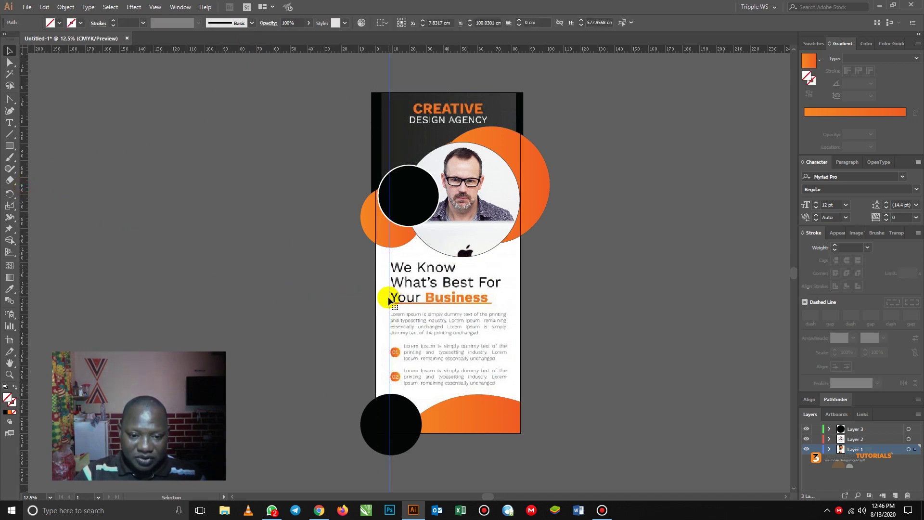
pyautogui.moveTo(381, 48); pyautogui.dragTo(393, 263)
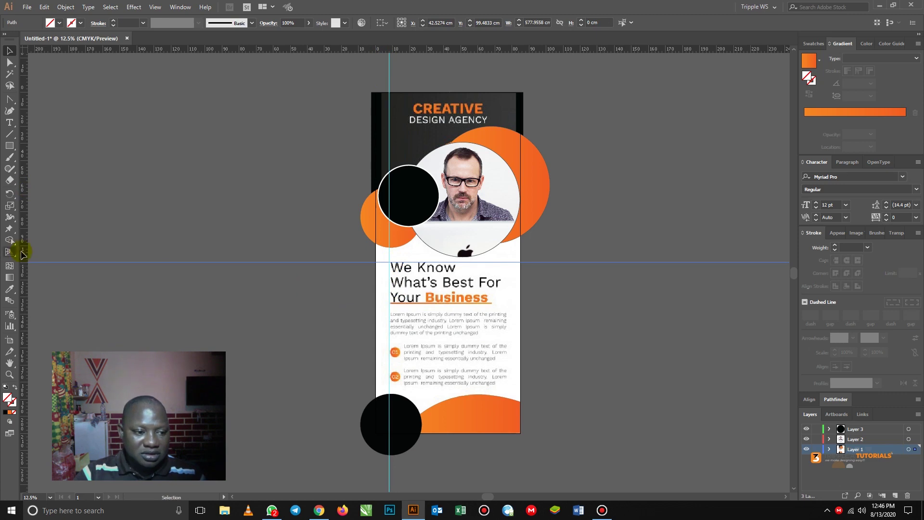
pyautogui.moveTo(29, 258); pyautogui.dragTo(506, 337)
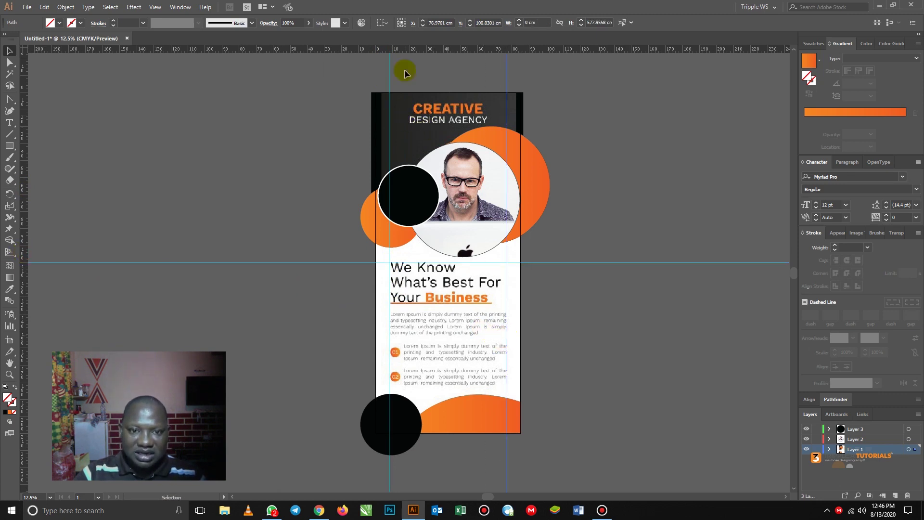
pyautogui.moveTo(422, 48); pyautogui.dragTo(426, 384)
pyautogui.click(329, 298)
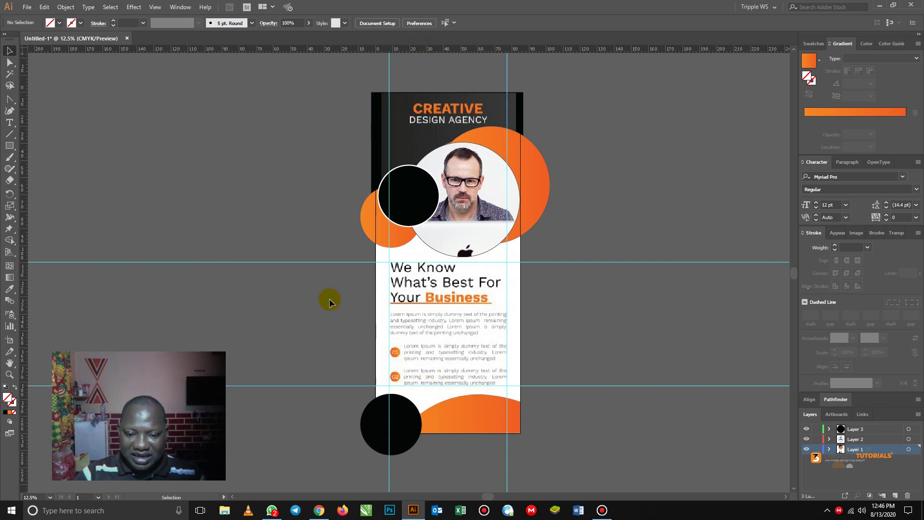
pyautogui.click(451, 318)
pyautogui.click(451, 318)
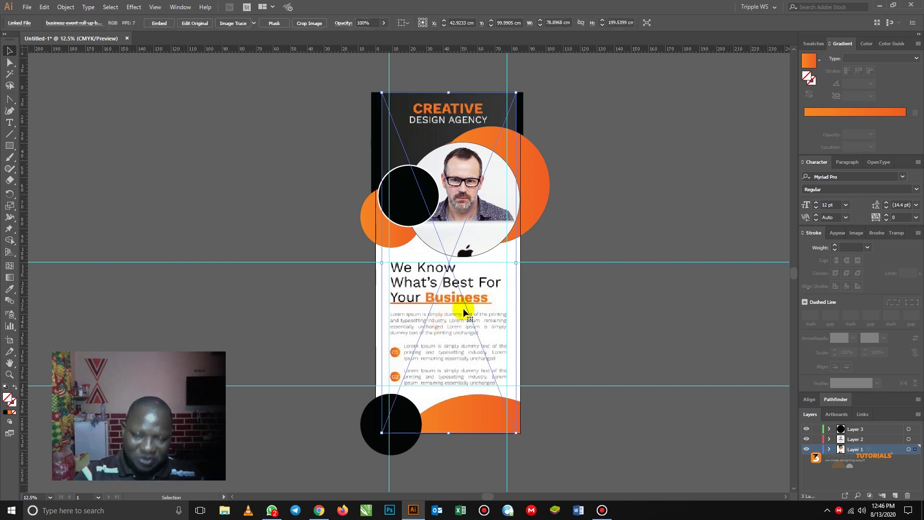
# Delete the selected linked reference flyer image
pyautogui.press('Delete')
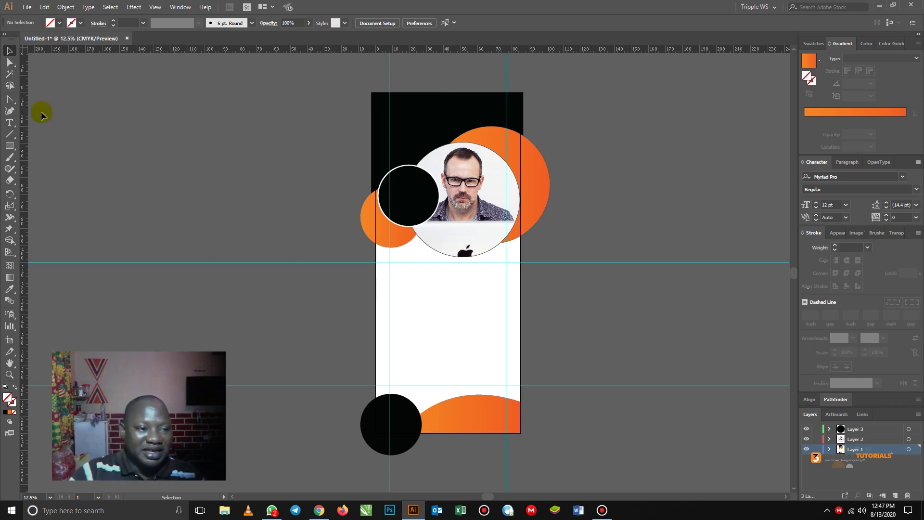
# Cut off the orange circle's right overhang by subtracting a rectangle with Pathfinder Minus Front
pyautogui.click(10, 145)
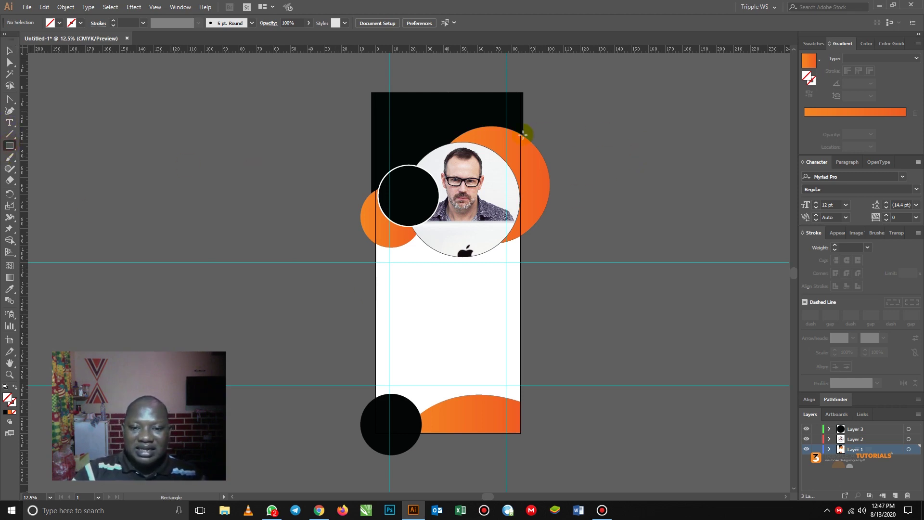
pyautogui.moveTo(521, 131); pyautogui.dragTo(599, 259)
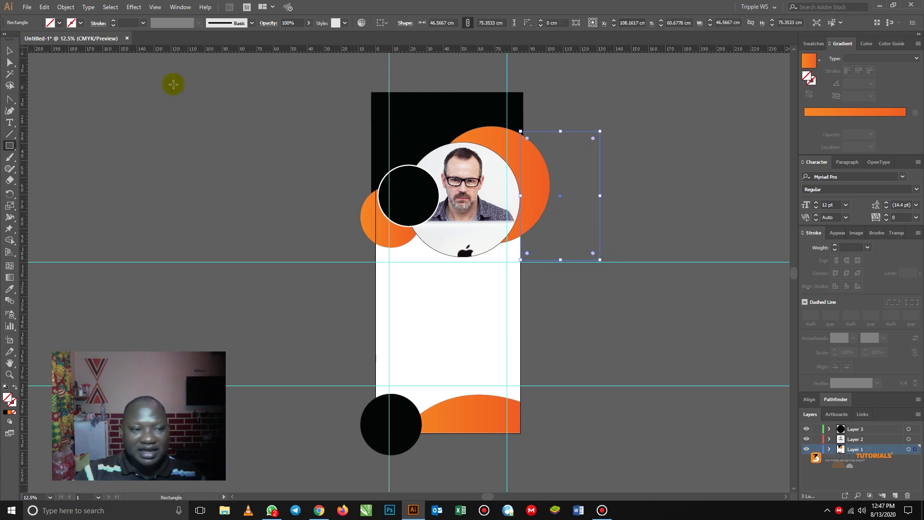
pyautogui.click(10, 51)
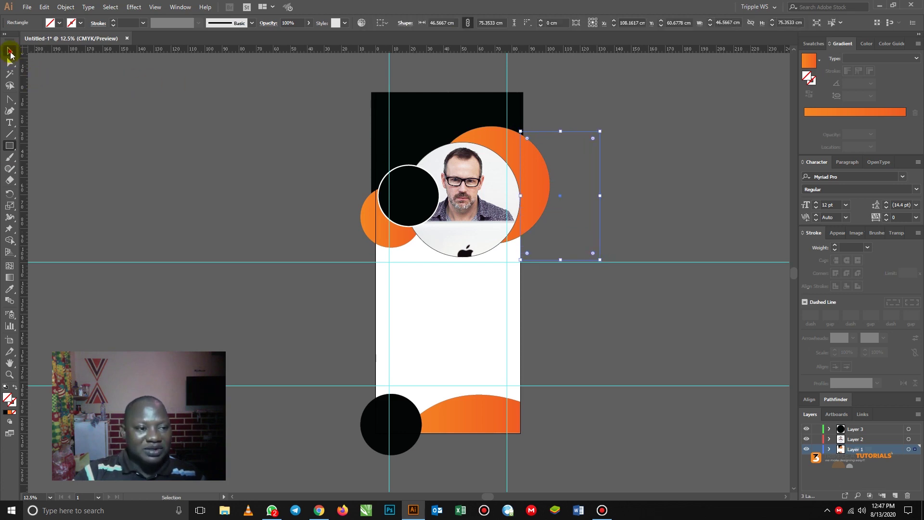
pyautogui.keyDown('shift'); pyautogui.click(482, 129); pyautogui.keyUp('shift')
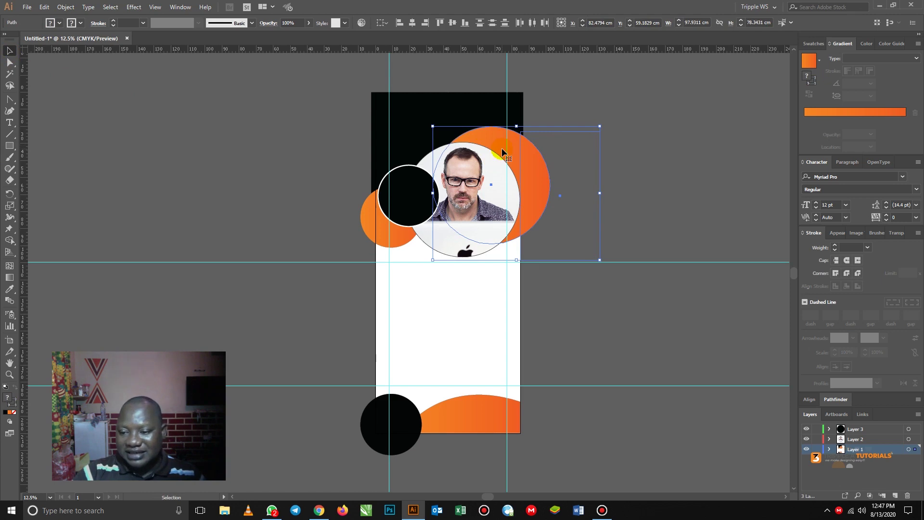
pyautogui.click(835, 403)
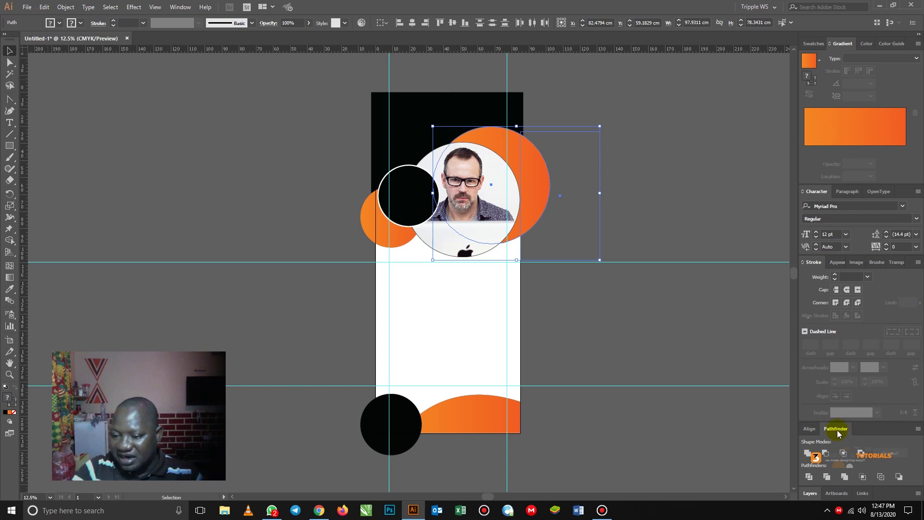
pyautogui.click(826, 454)
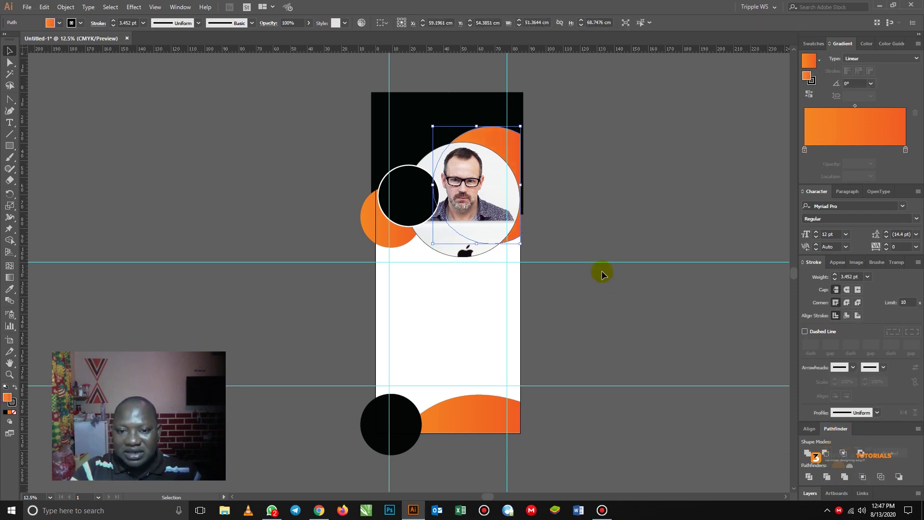
pyautogui.click(566, 226)
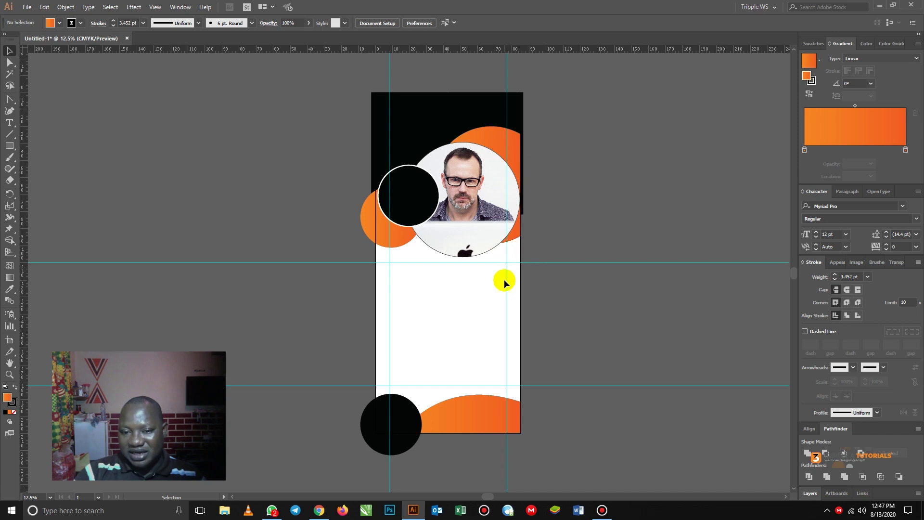
# Widen the black header rectangle to about 87.64 cm
pyautogui.click(522, 150)
pyautogui.moveTo(523, 153); pyautogui.dragTo(520, 153)
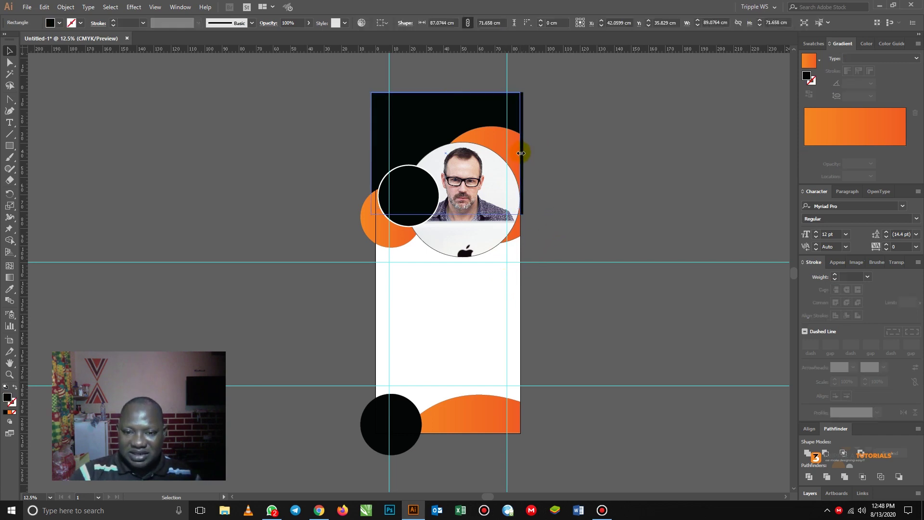
pyautogui.click(548, 161)
# Draw an unfilled rectangle over the left orange circle's overhang past the artboard edge
pyautogui.click(367, 224)
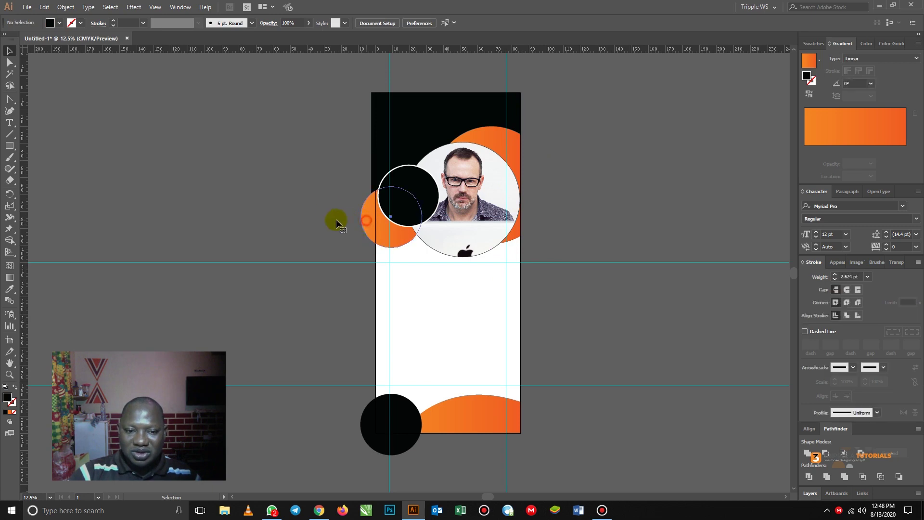
pyautogui.click(247, 195)
pyautogui.click(9, 146)
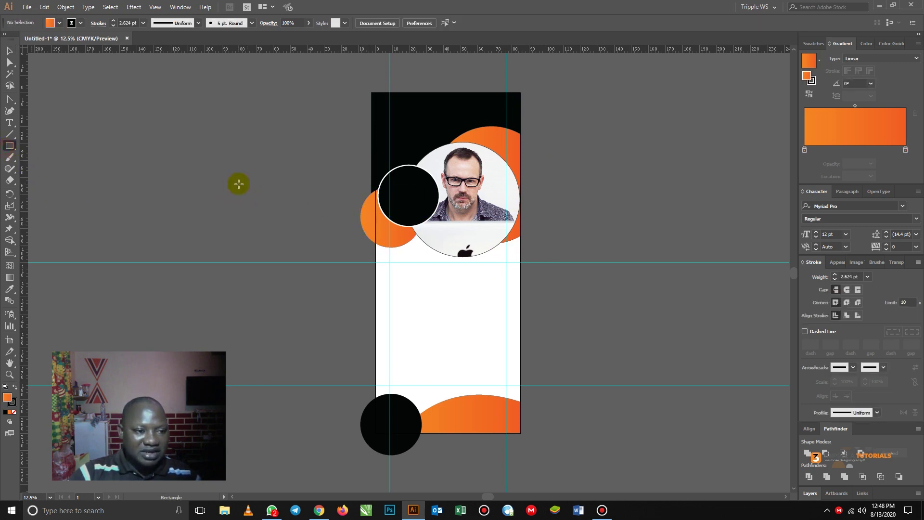
pyautogui.moveTo(364, 231); pyautogui.dragTo(375, 283)
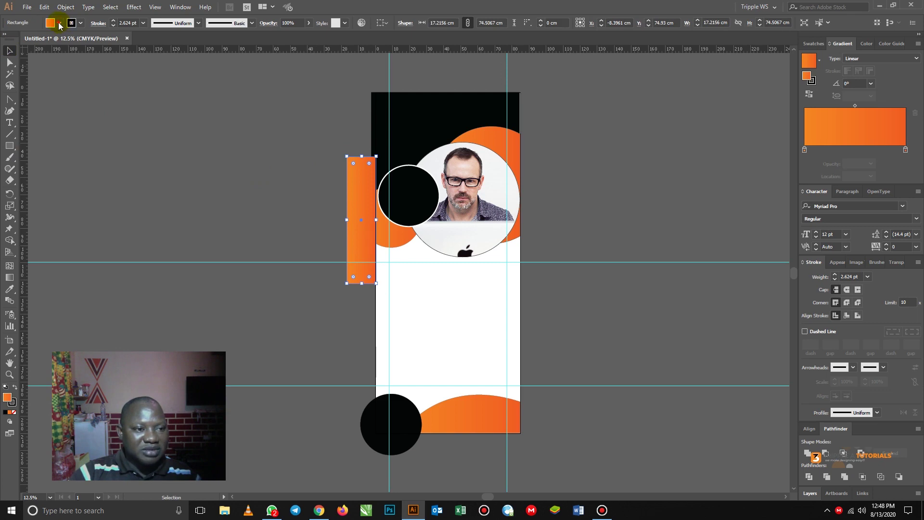
pyautogui.click(60, 22)
pyautogui.click(7, 39)
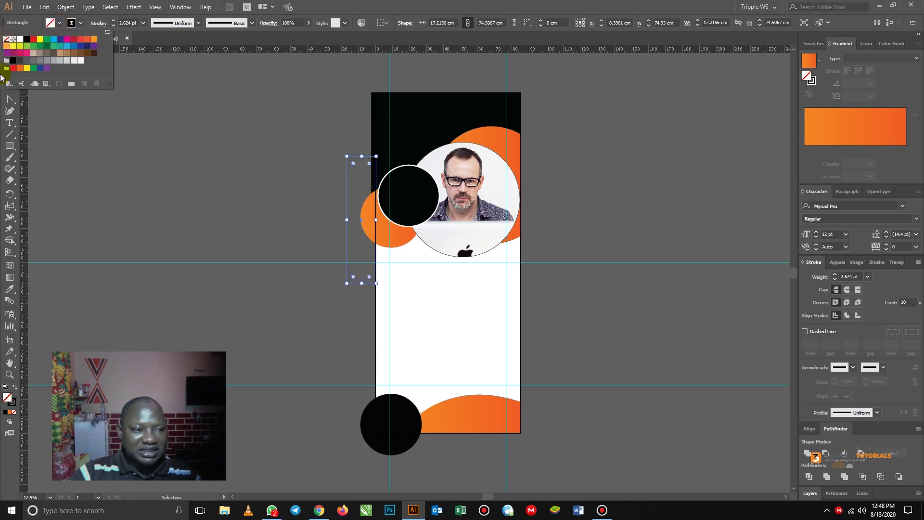
pyautogui.click(67, 124)
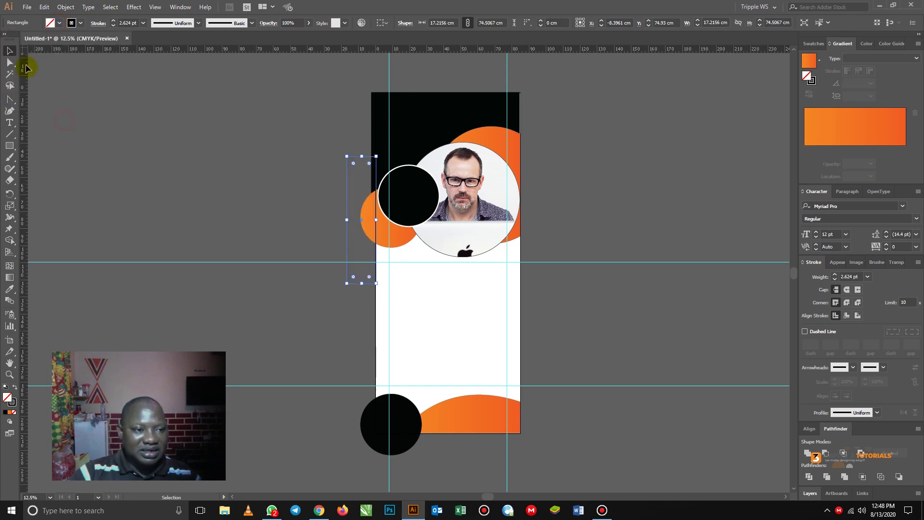
# Subtract the rectangle from the orange circle with Minus Front
pyautogui.keyDown('shift'); pyautogui.click(393, 247); pyautogui.keyUp('shift')
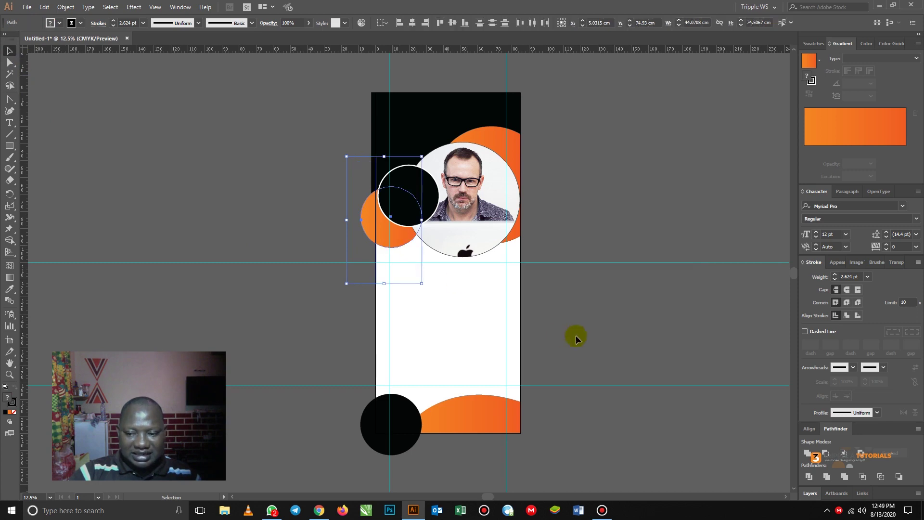
pyautogui.click(825, 455)
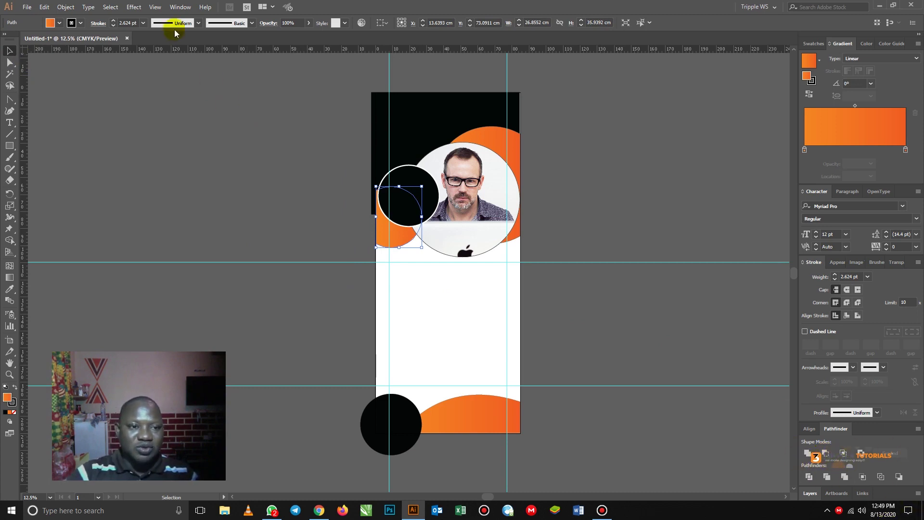
pyautogui.click(179, 7)
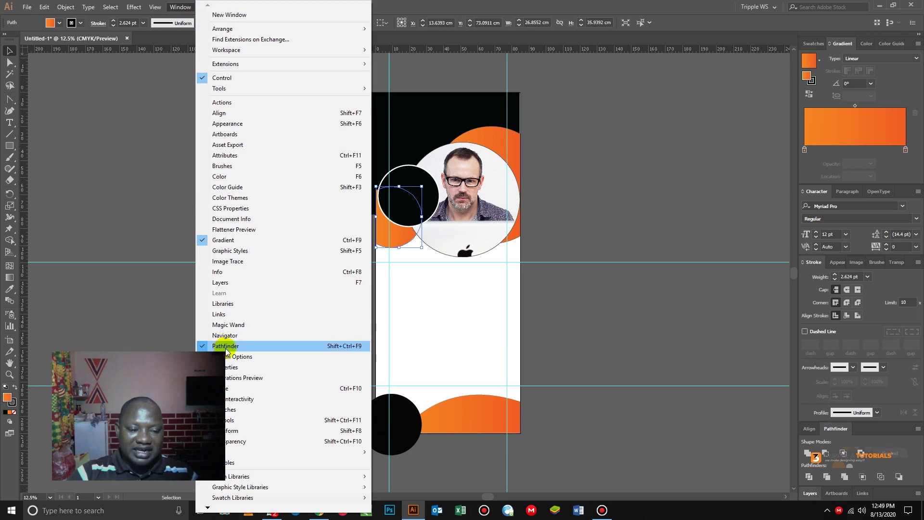
pyautogui.click(155, 161)
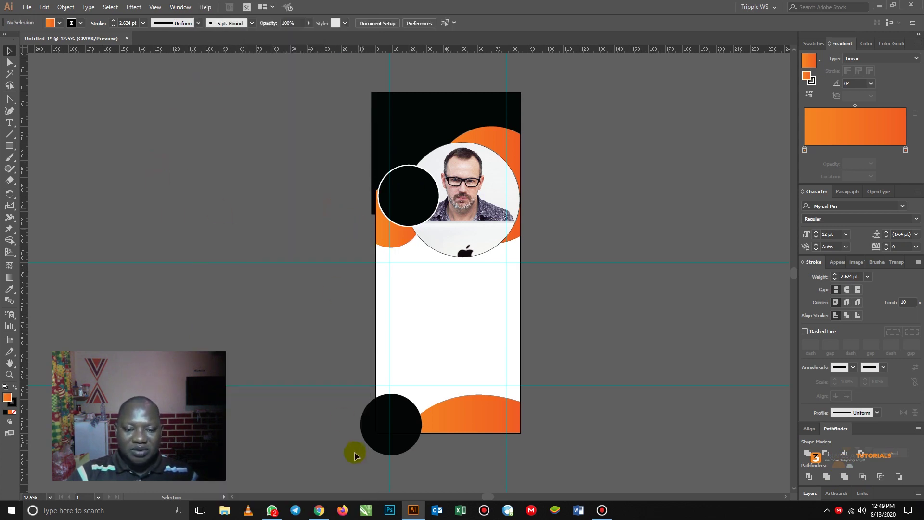
# Snap the black background's left and right edges to the artboard, making it about 84.67 cm wide
pyautogui.click(376, 111)
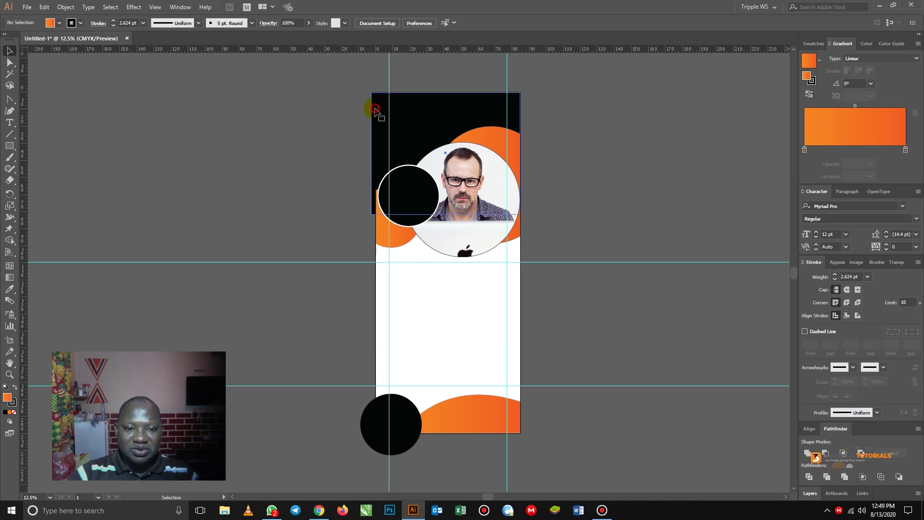
pyautogui.moveTo(372, 154); pyautogui.dragTo(376, 154)
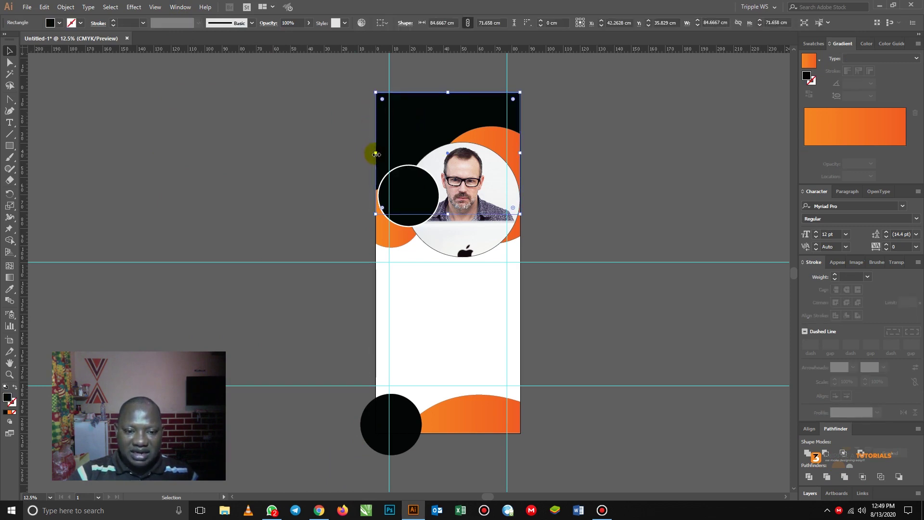
pyautogui.click(586, 122)
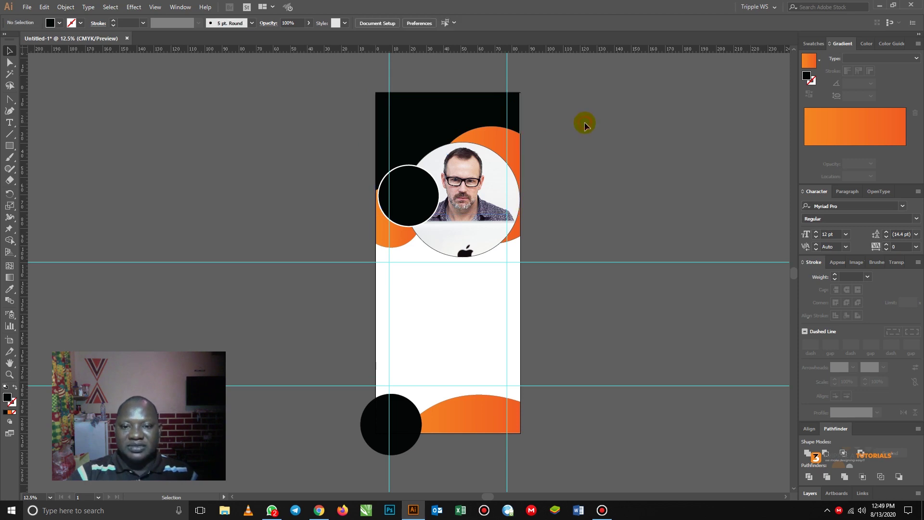
pyautogui.click(501, 96)
pyautogui.moveTo(521, 153); pyautogui.dragTo(522, 152)
pyautogui.click(536, 173)
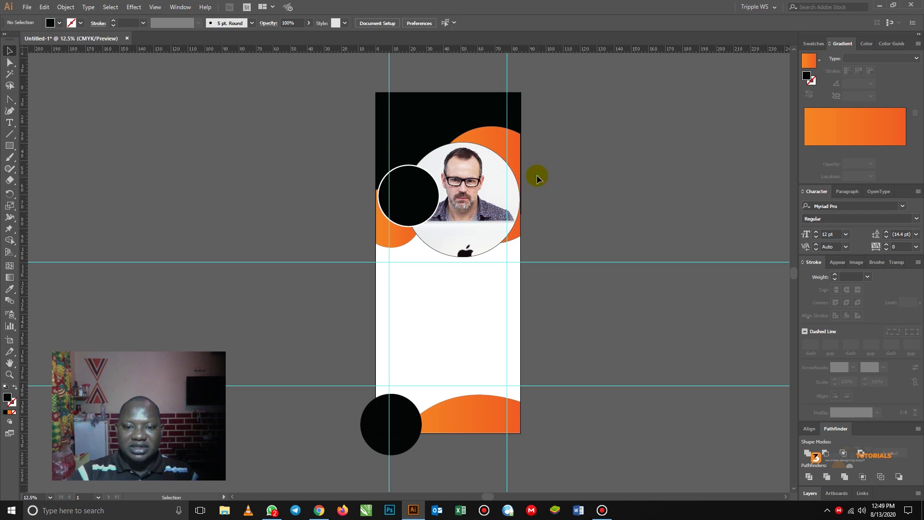
pyautogui.click(367, 422)
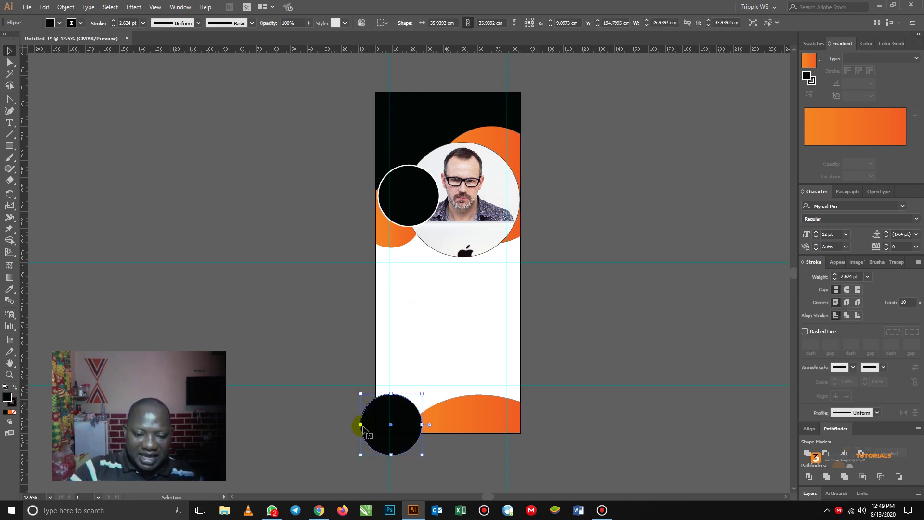
# Zoom in and delete the bottom black circle's left anchor point
pyautogui.moveTo(386, 384); pyautogui.dragTo(404, 334)
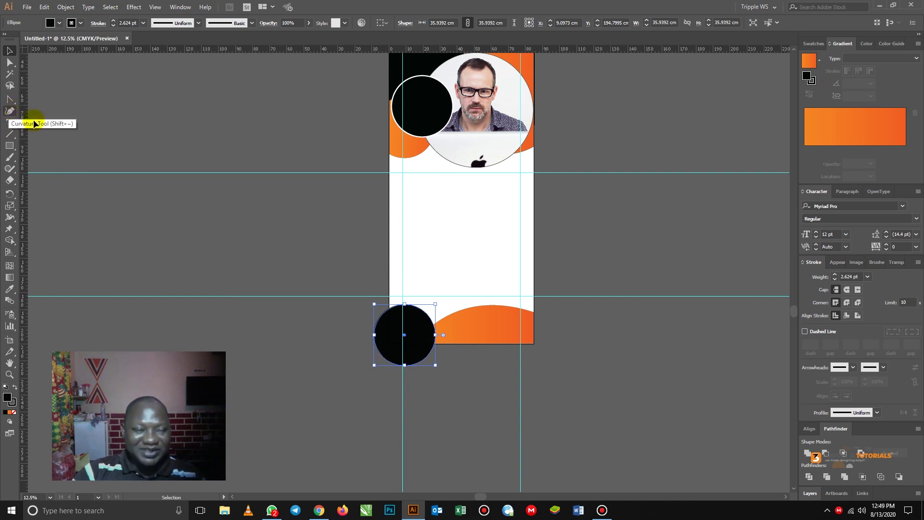
pyautogui.click(14, 103)
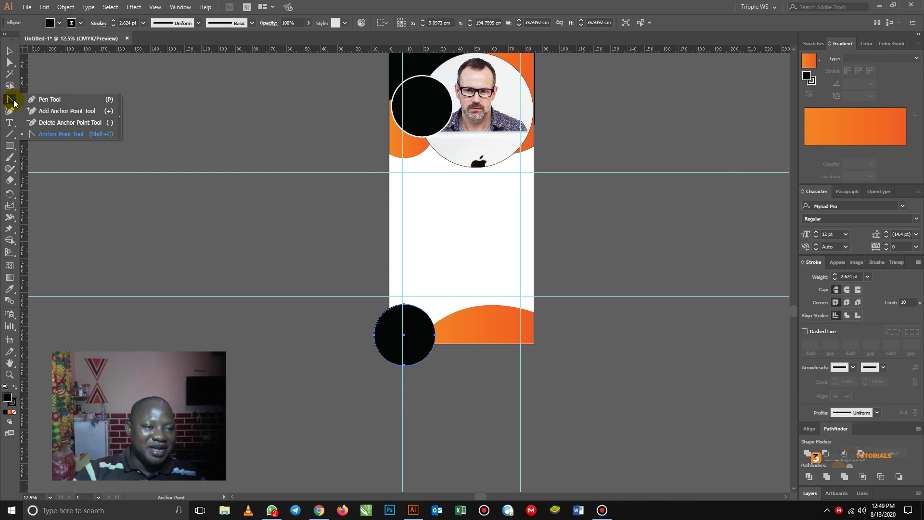
pyautogui.click(58, 123)
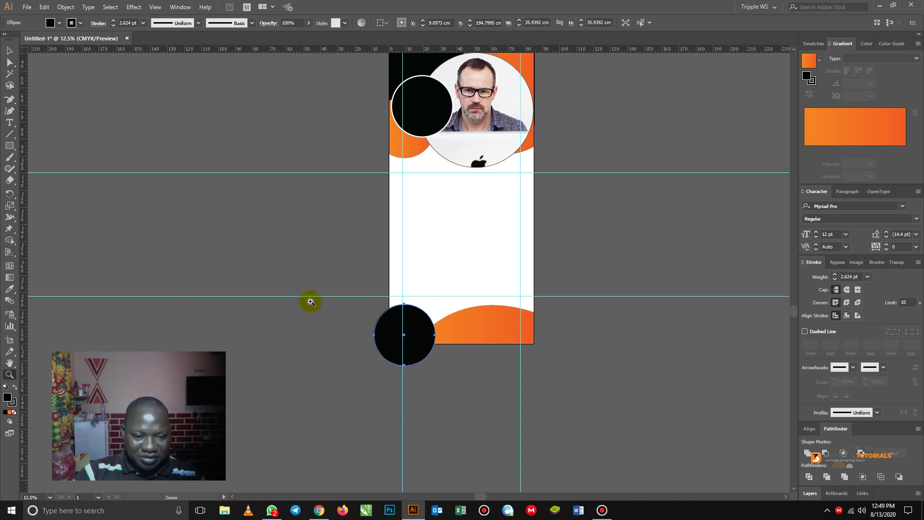
pyautogui.press('z')
pyautogui.moveTo(303, 257); pyautogui.dragTo(530, 431)
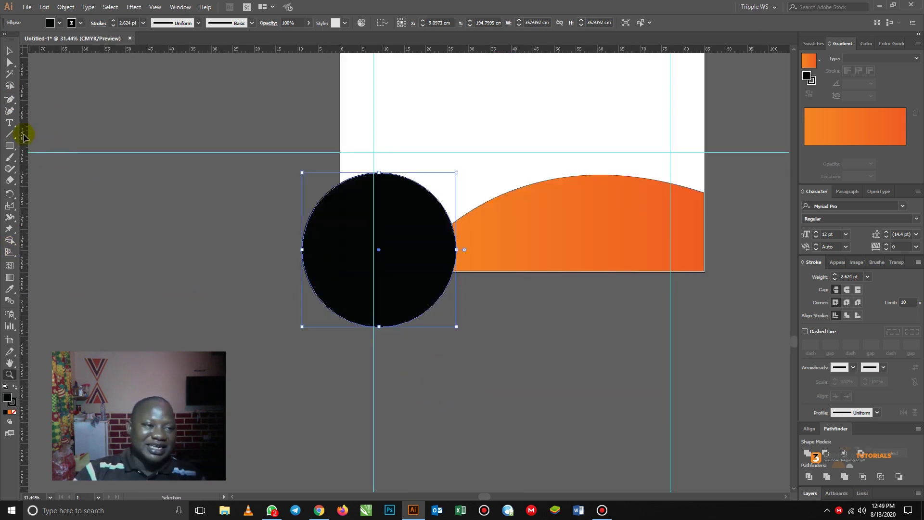
pyautogui.click(10, 101)
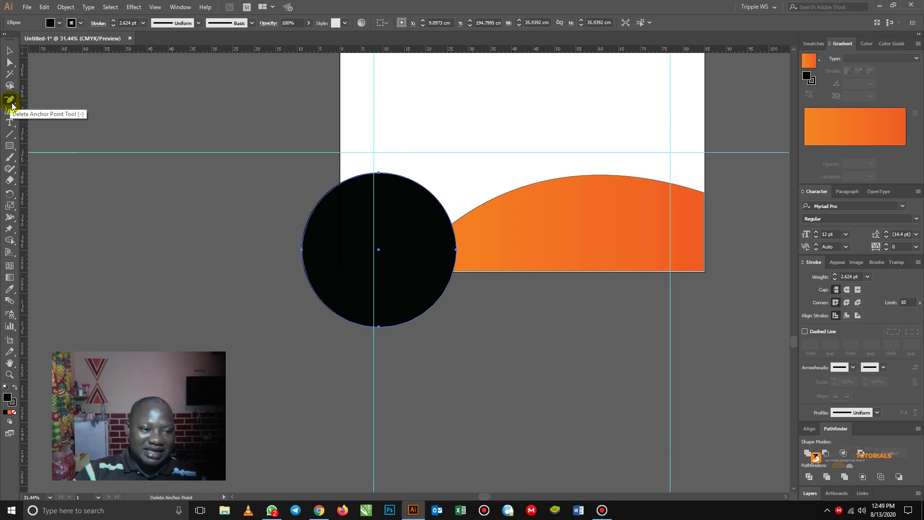
pyautogui.click(302, 251)
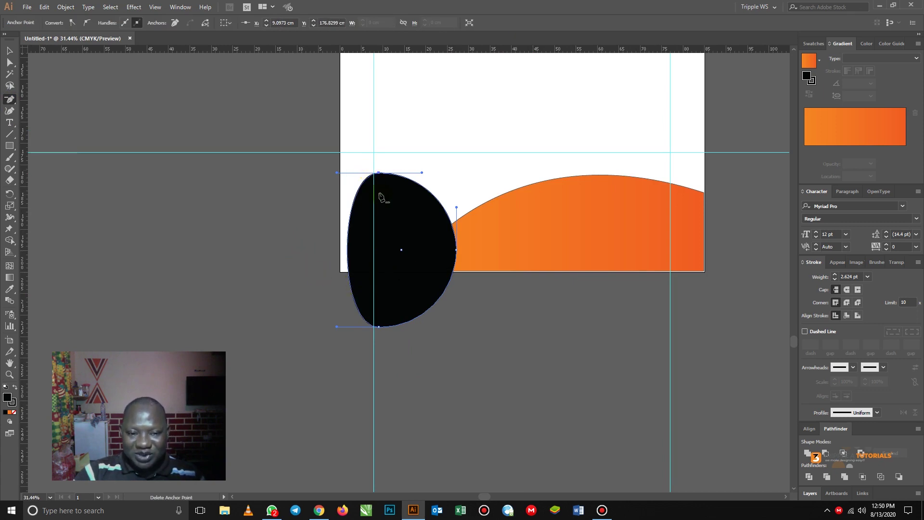
pyautogui.click(368, 328)
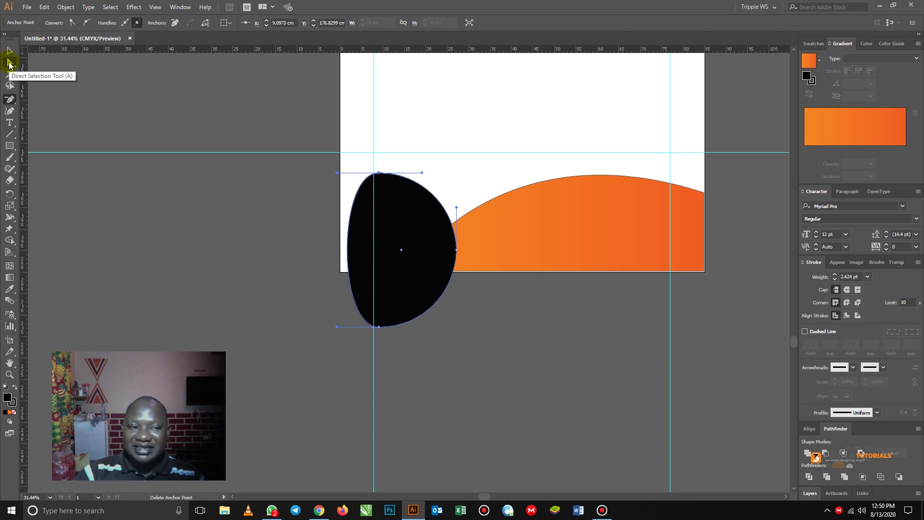
# Retract the top and bottom anchors' handles to form a straight vertical left side
pyautogui.click(9, 63)
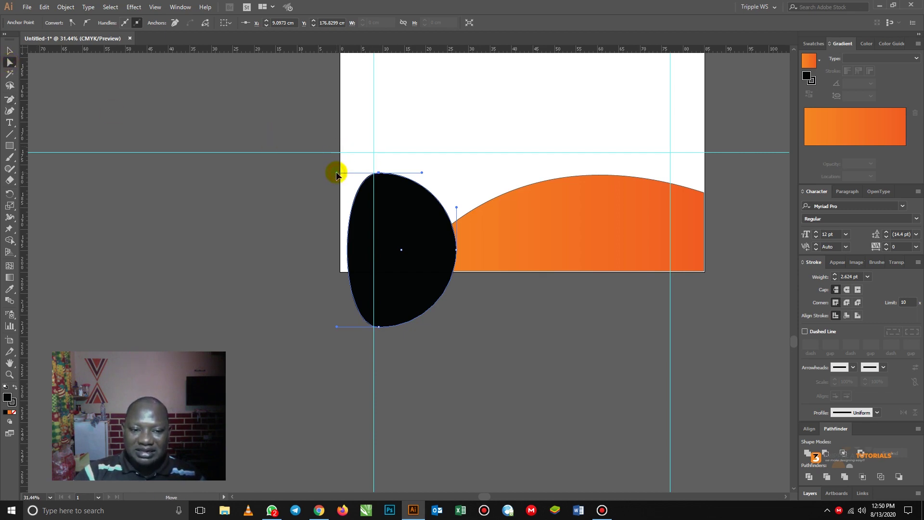
pyautogui.moveTo(340, 176); pyautogui.dragTo(366, 177)
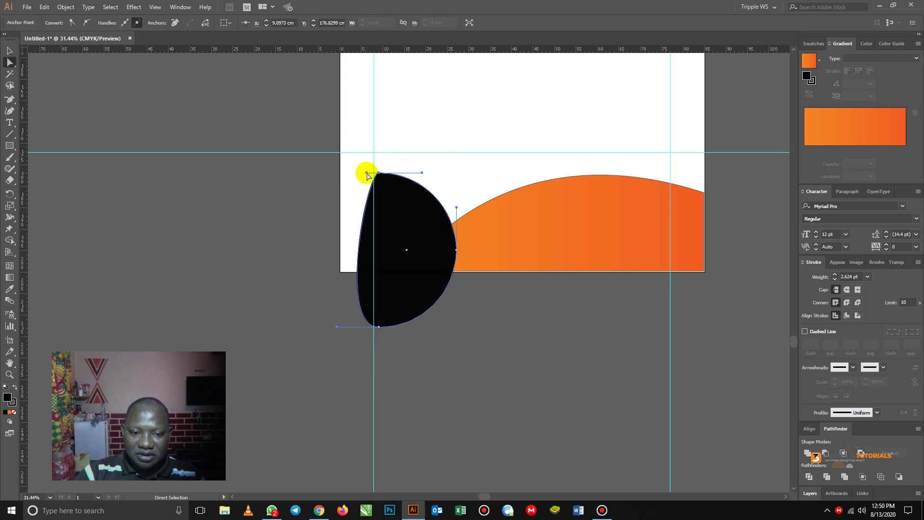
pyautogui.moveTo(366, 175); pyautogui.dragTo(378, 176)
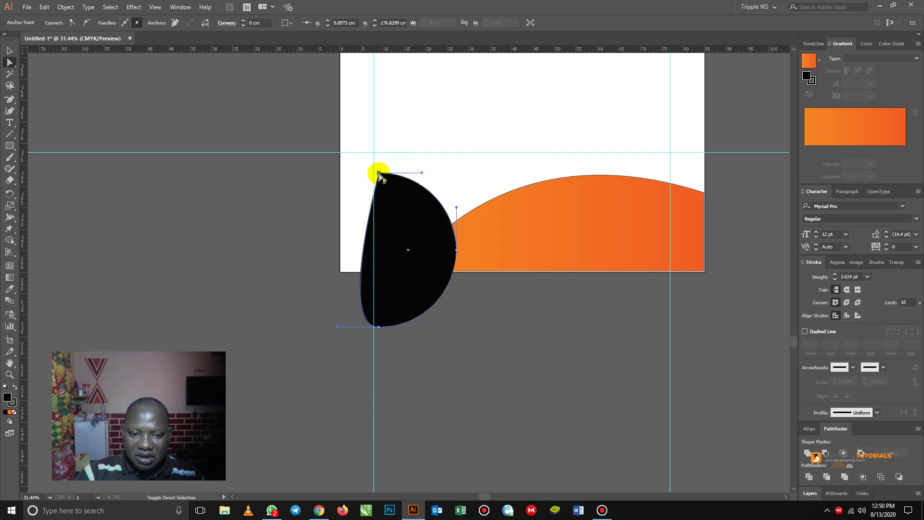
pyautogui.click(342, 330)
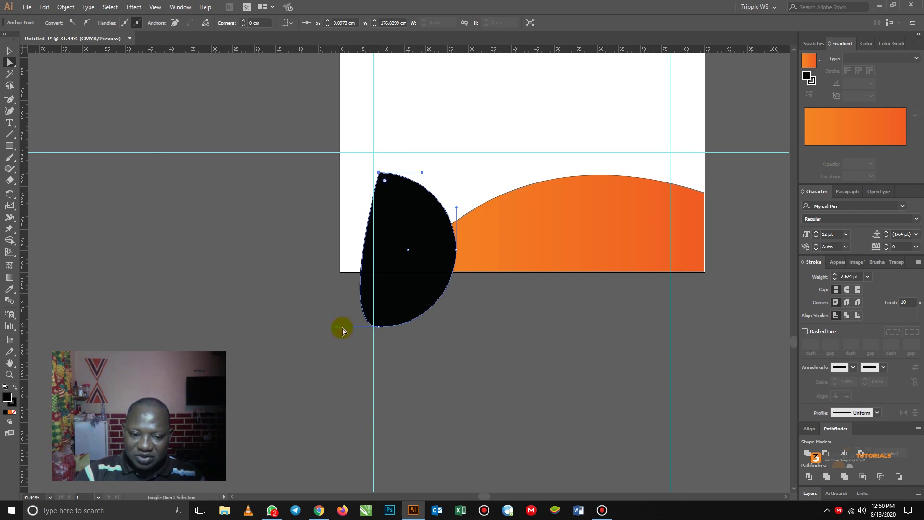
pyautogui.moveTo(342, 331); pyautogui.dragTo(377, 330)
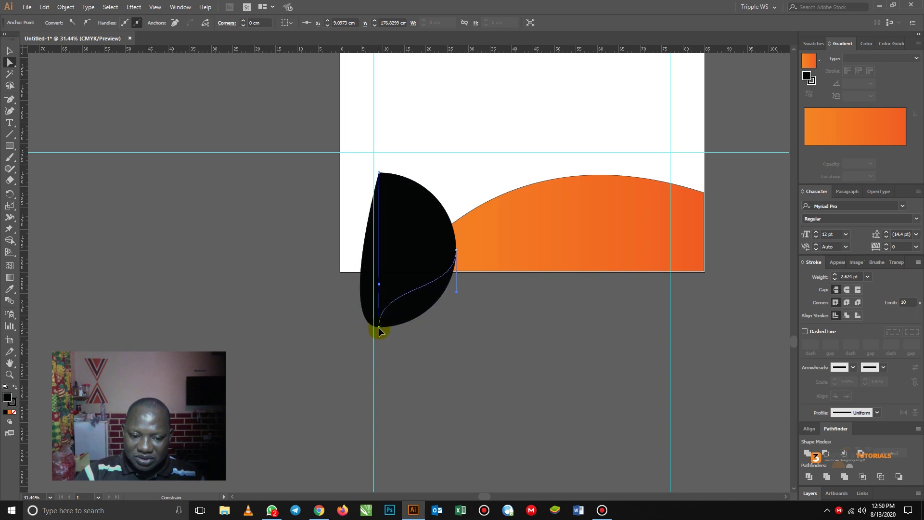
pyautogui.moveTo(377, 330); pyautogui.dragTo(379, 327)
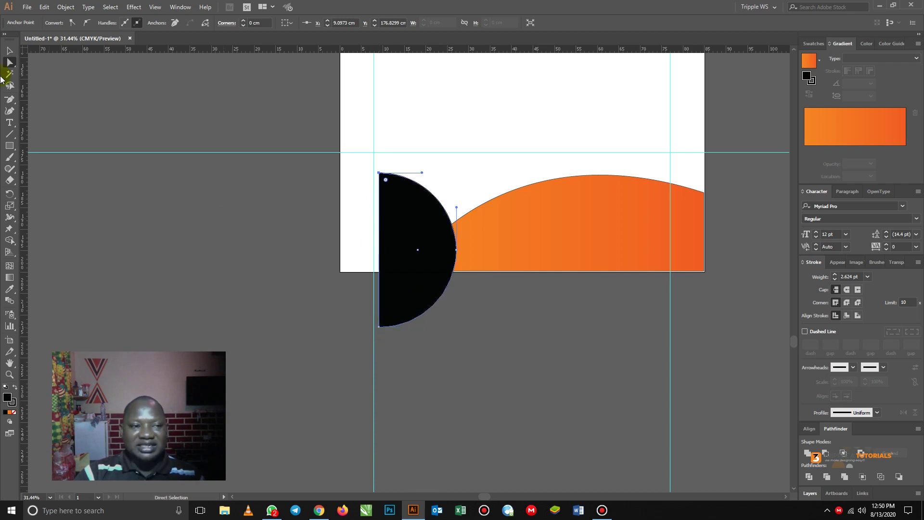
pyautogui.click(9, 50)
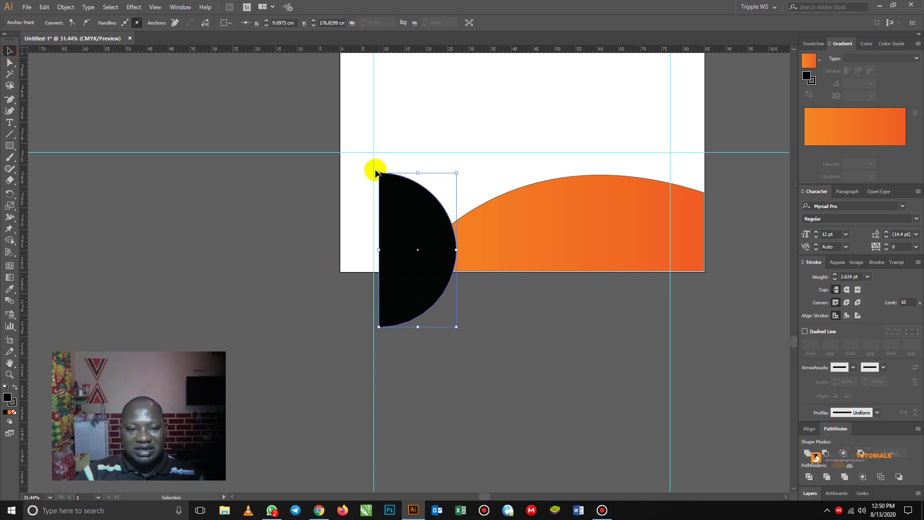
# Move the black half-disc flush against the banner's left edge and enlarge it proportionally
pyautogui.moveTo(409, 290); pyautogui.dragTo(370, 290)
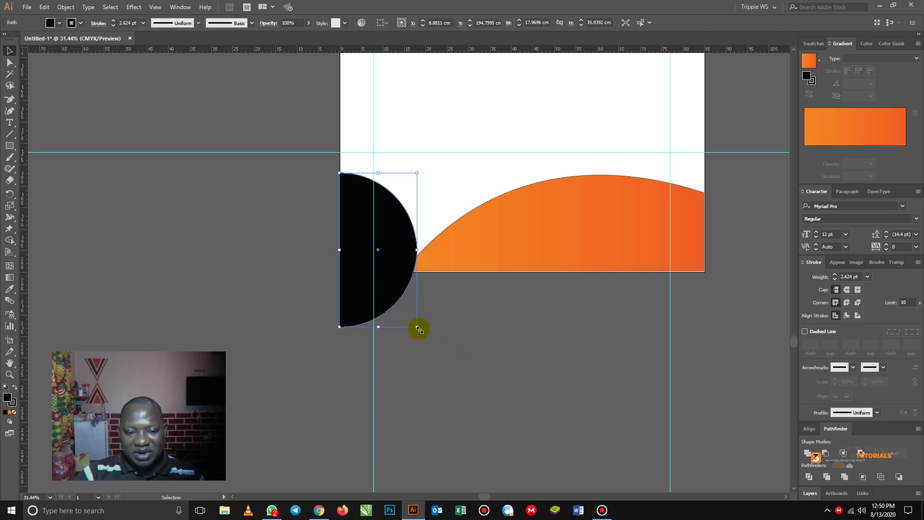
pyautogui.moveTo(418, 328); pyautogui.dragTo(489, 380)
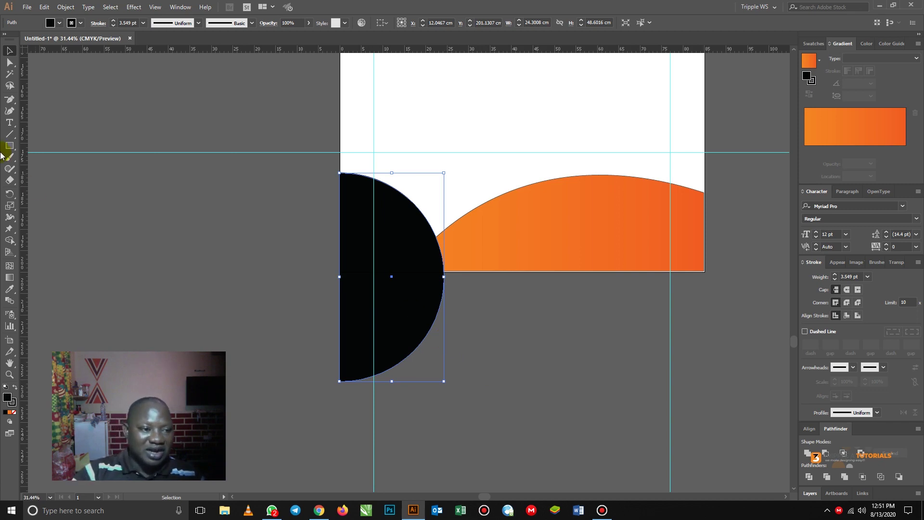
pyautogui.click(10, 100)
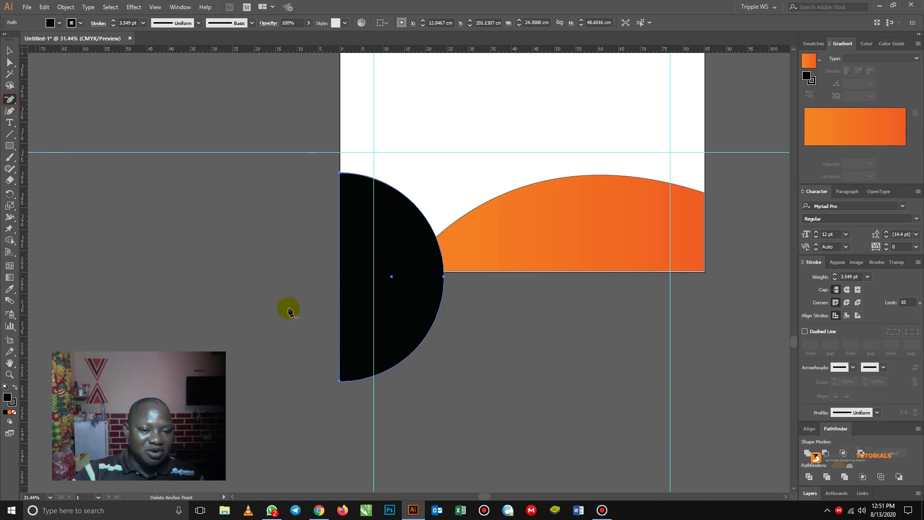
pyautogui.click(340, 382)
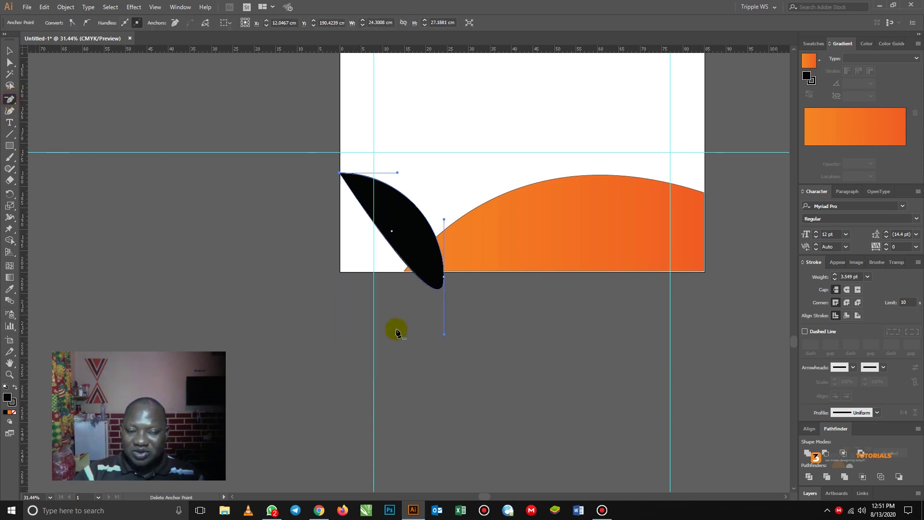
pyautogui.hotkey('ctrl', 'z')
pyautogui.click(449, 275)
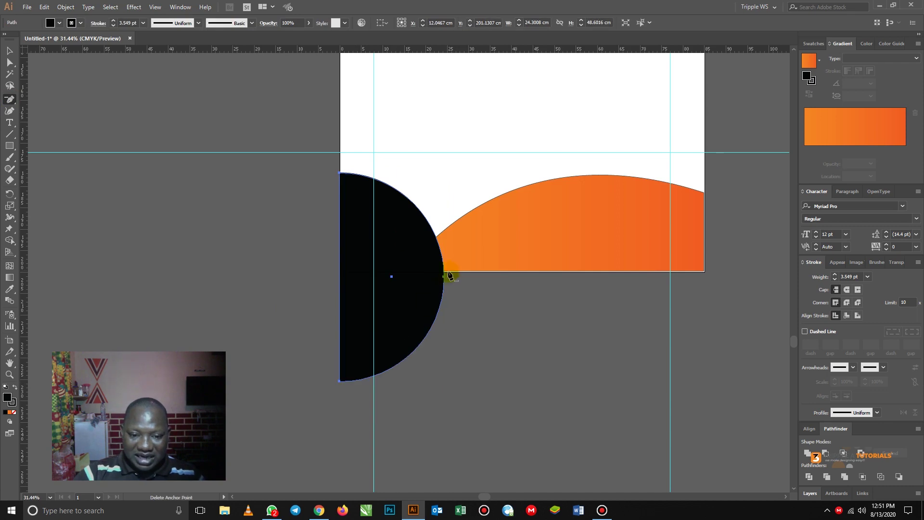
pyautogui.click(340, 278)
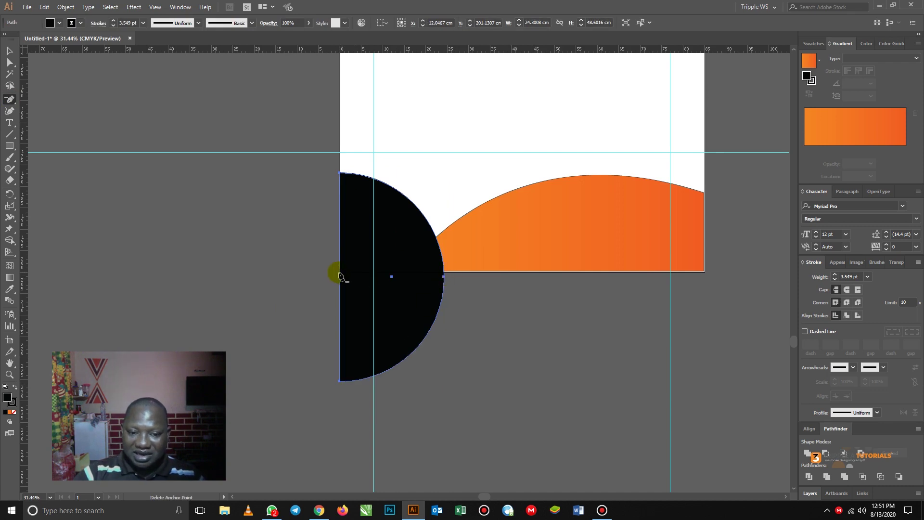
pyautogui.press('v')
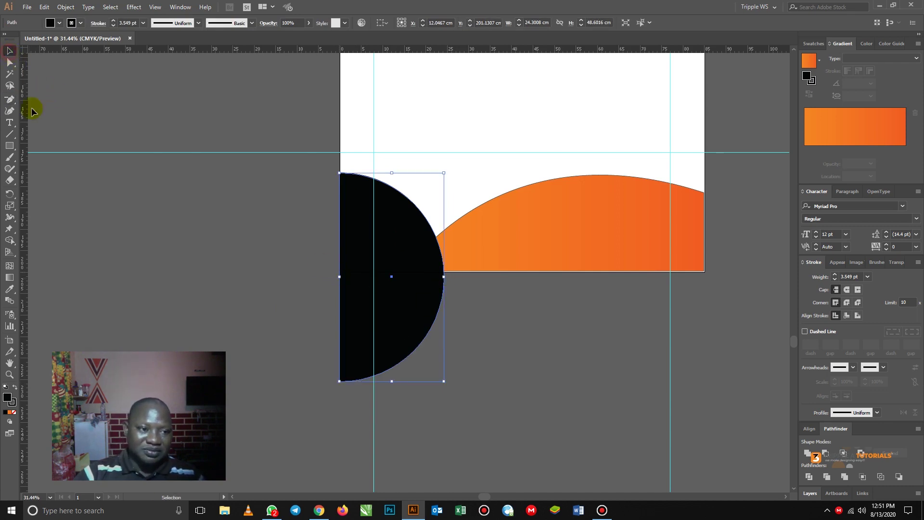
pyautogui.click(32, 201)
pyautogui.click(9, 145)
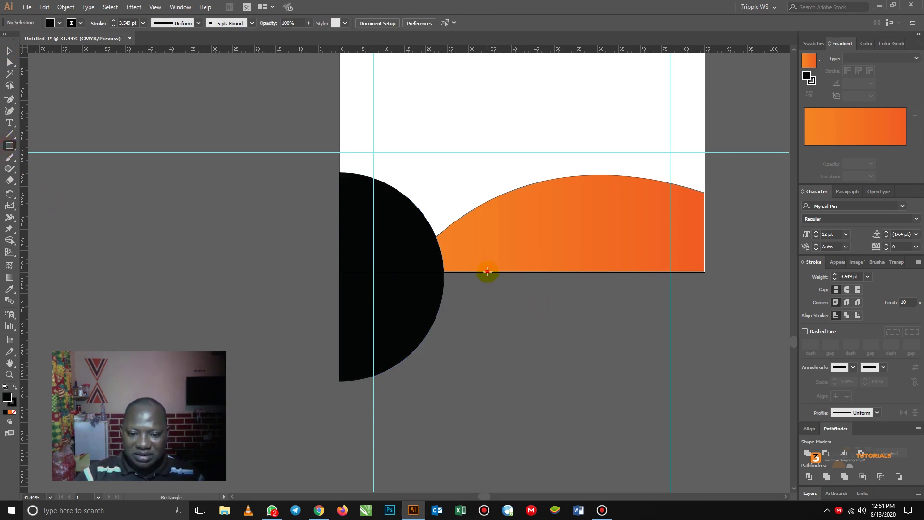
# Trim the black half-circle below the artboard using an unfilled rectangle and Minus Front
pyautogui.moveTo(488, 272)
pyautogui.mouseDown()
pyautogui.moveTo(321, 388)
pyautogui.moveTo(305, 414)
pyautogui.mouseUp()
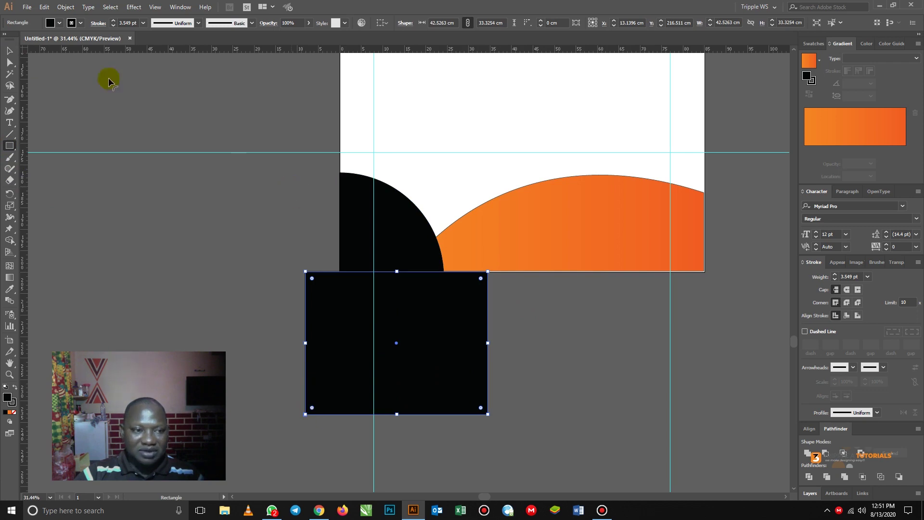
pyautogui.click(59, 22)
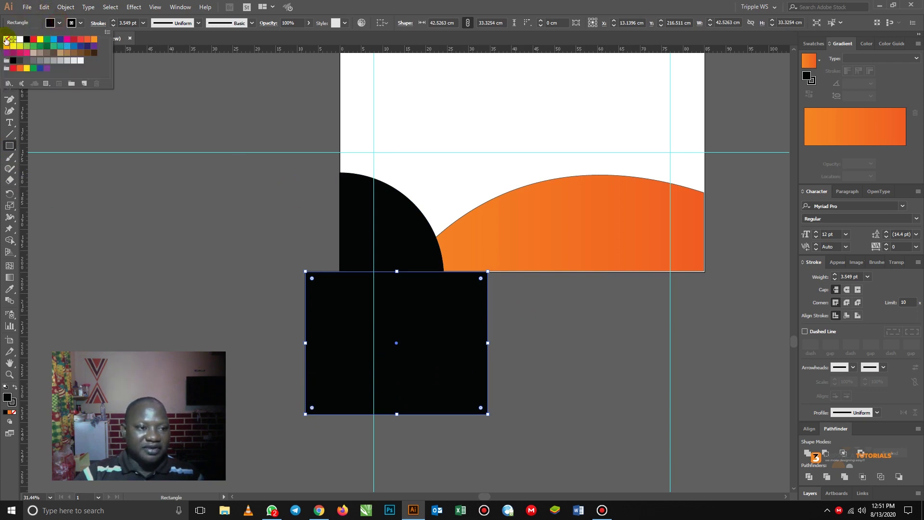
pyautogui.click(6, 40)
pyautogui.click(153, 208)
pyautogui.click(10, 50)
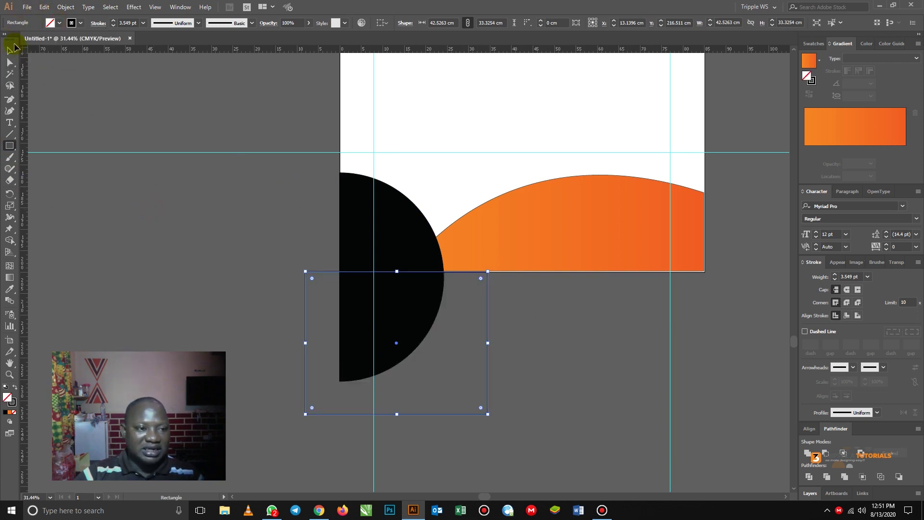
pyautogui.keyDown('shift'); pyautogui.click(347, 217); pyautogui.keyUp('shift')
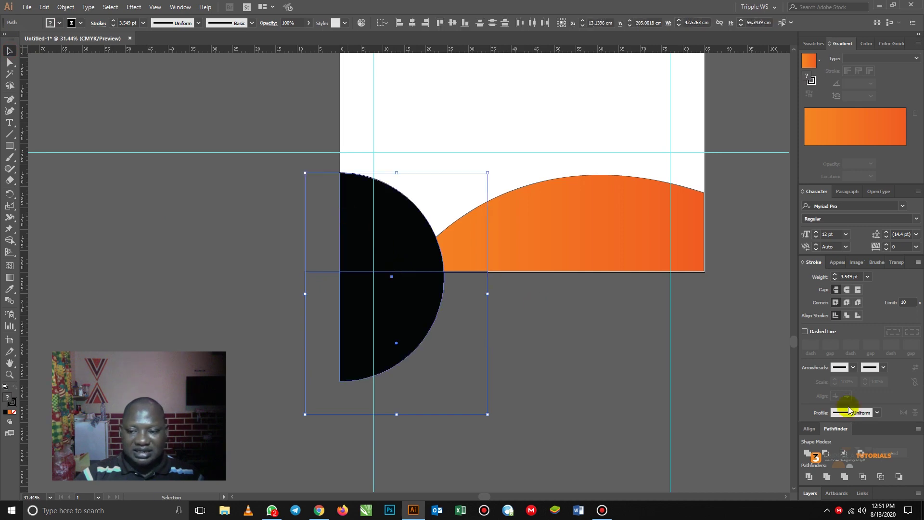
pyautogui.click(826, 453)
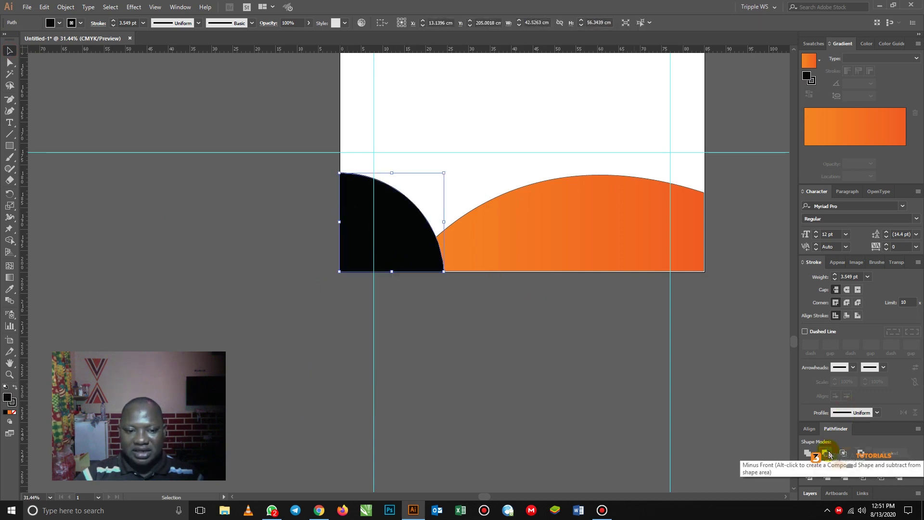
pyautogui.click(496, 349)
# Stretch the orange curved shape's bottom and right edges slightly outward
pyautogui.click(413, 235)
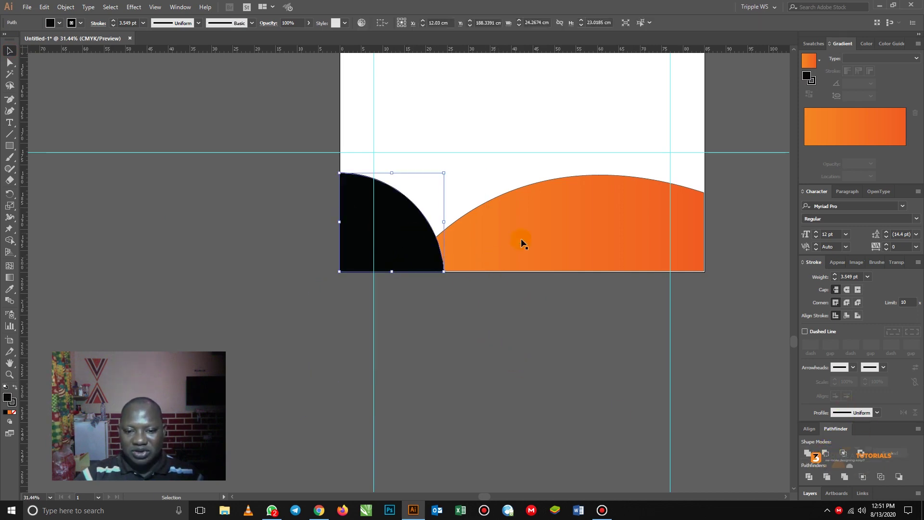
pyautogui.click(522, 238)
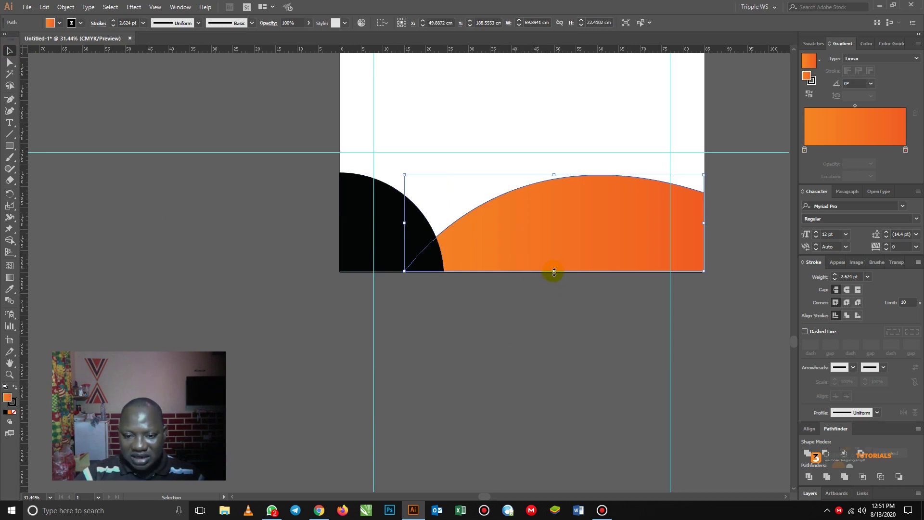
pyautogui.moveTo(553, 272); pyautogui.dragTo(555, 274)
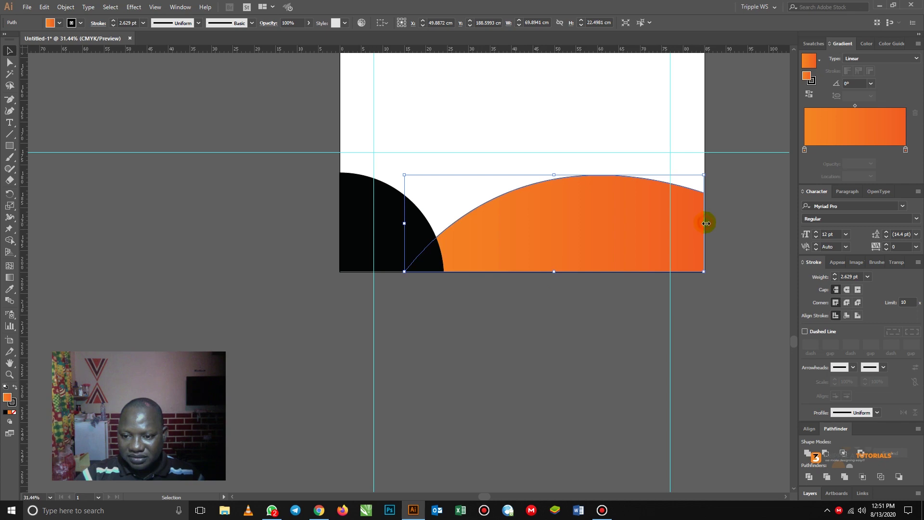
pyautogui.moveTo(705, 223)
pyautogui.mouseDown()
pyautogui.moveTo(683, 220)
pyautogui.moveTo(705, 223)
pyautogui.mouseUp()
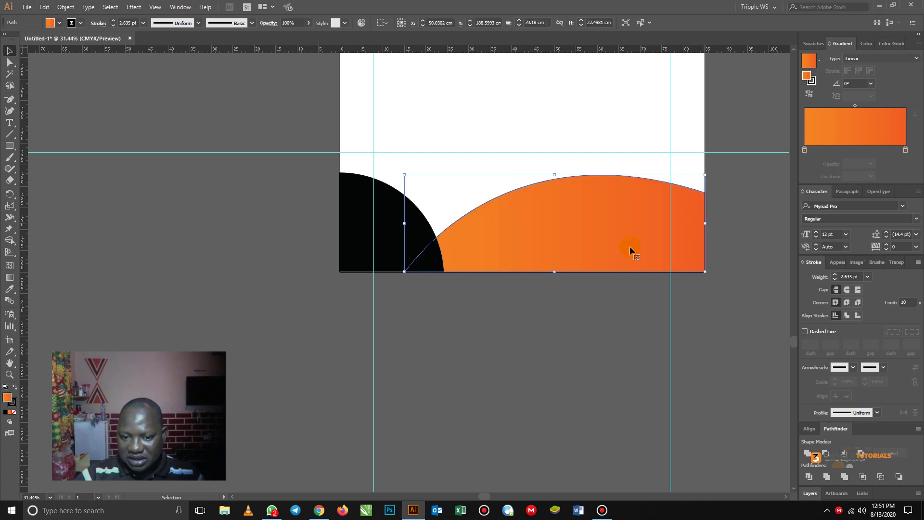
pyautogui.click(513, 302)
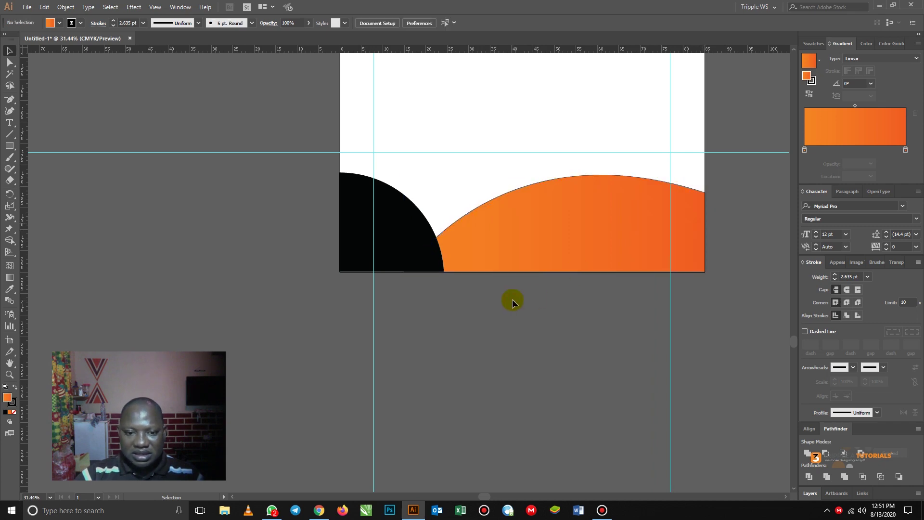
# Enlarge the black quarter-disc to about 30.28 cm wide and fit the artboard in view
pyautogui.click(380, 214)
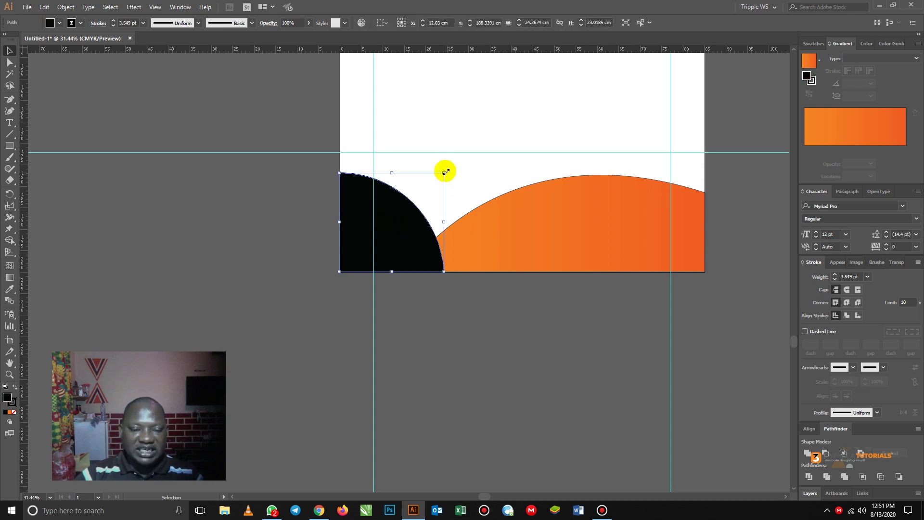
pyautogui.moveTo(444, 171); pyautogui.dragTo(492, 149)
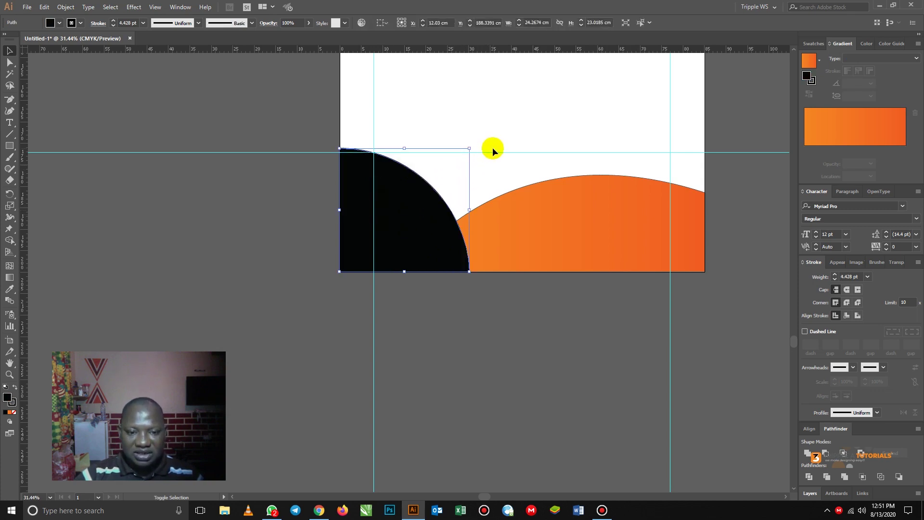
pyautogui.click(302, 227)
pyautogui.press('z')
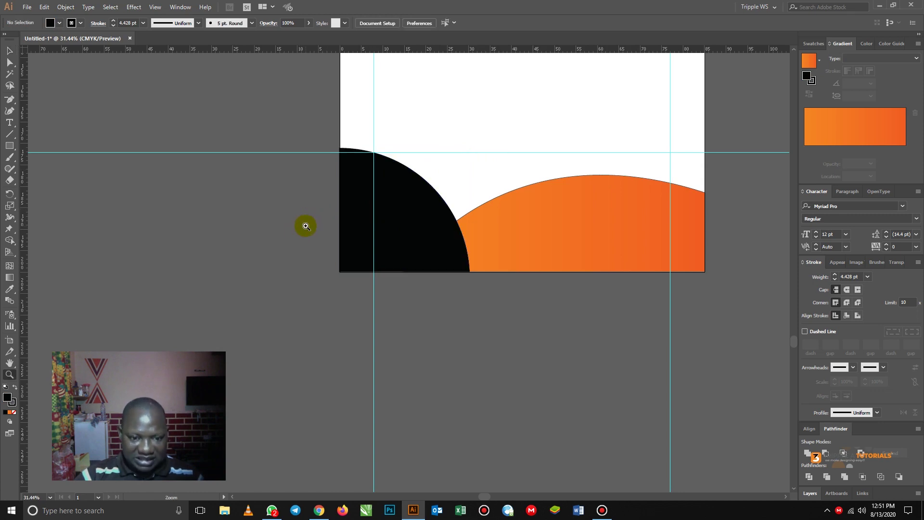
pyautogui.keyDown('alt'); pyautogui.click(307, 242); pyautogui.keyUp('alt')
pyautogui.keyDown('alt'); pyautogui.click(307, 242); pyautogui.keyUp('alt')
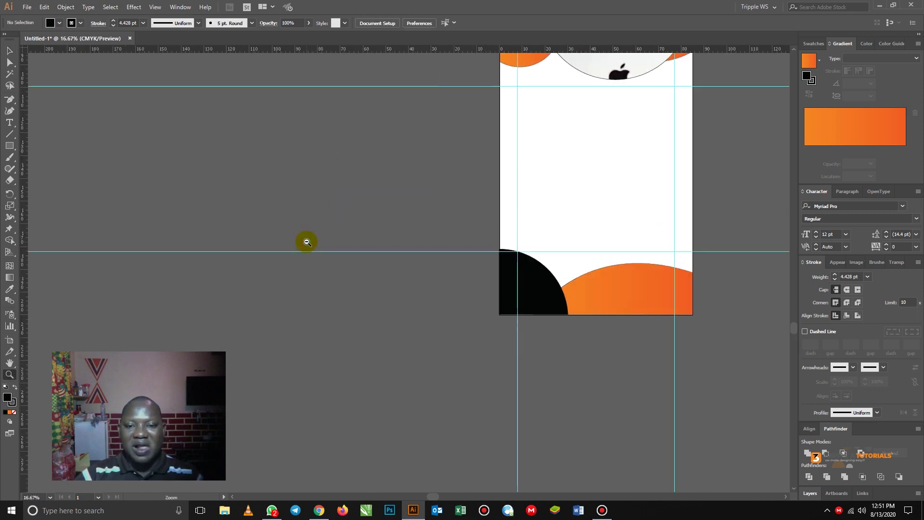
pyautogui.hotkey('ctrl', '1')
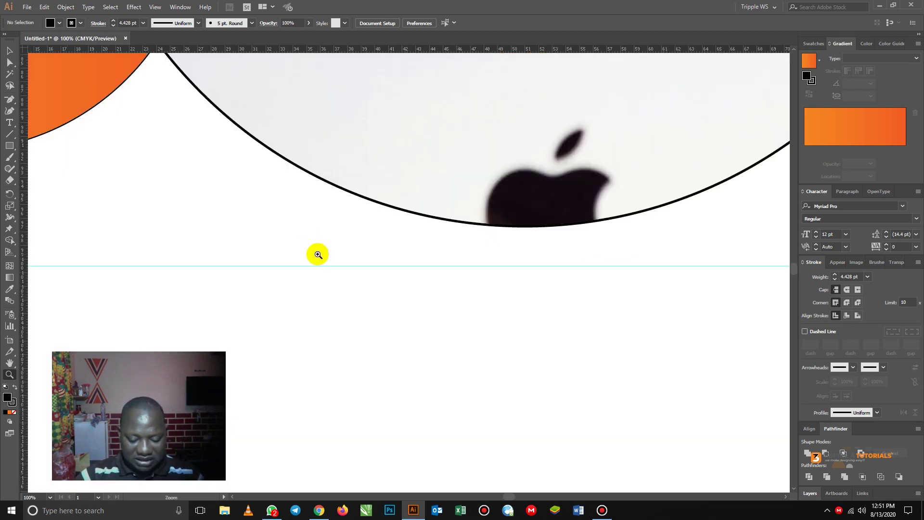
pyautogui.hotkey('ctrl', '0')
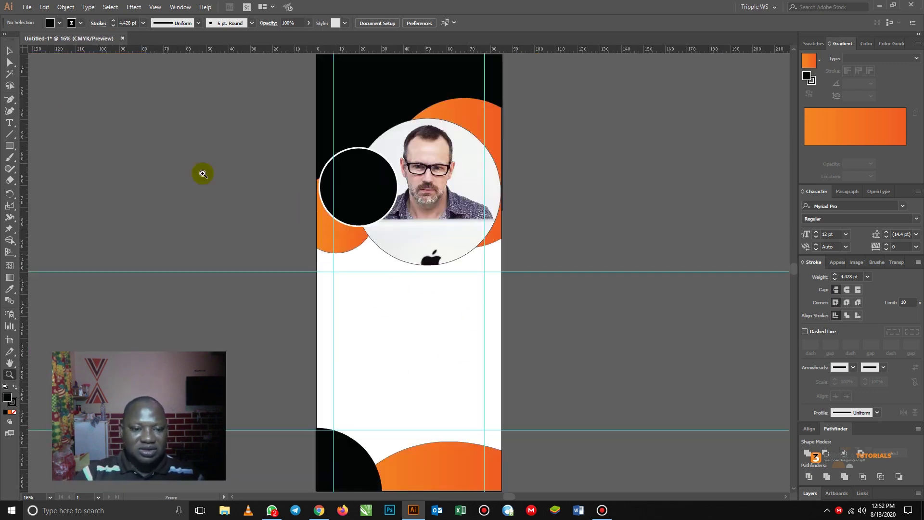
# Extend the top black rectangle's left and right edges out past the artboard
pyautogui.click(9, 50)
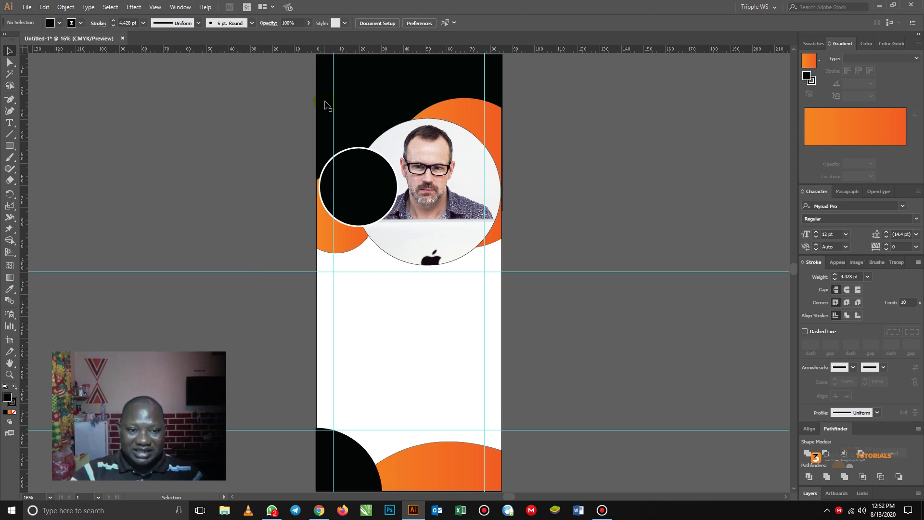
pyautogui.click(324, 85)
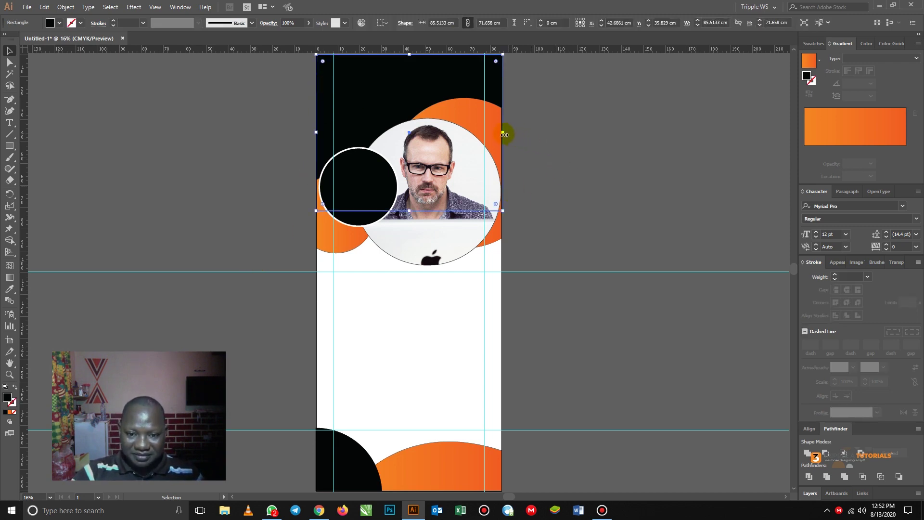
pyautogui.moveTo(502, 132); pyautogui.dragTo(500, 130)
pyautogui.click(527, 144)
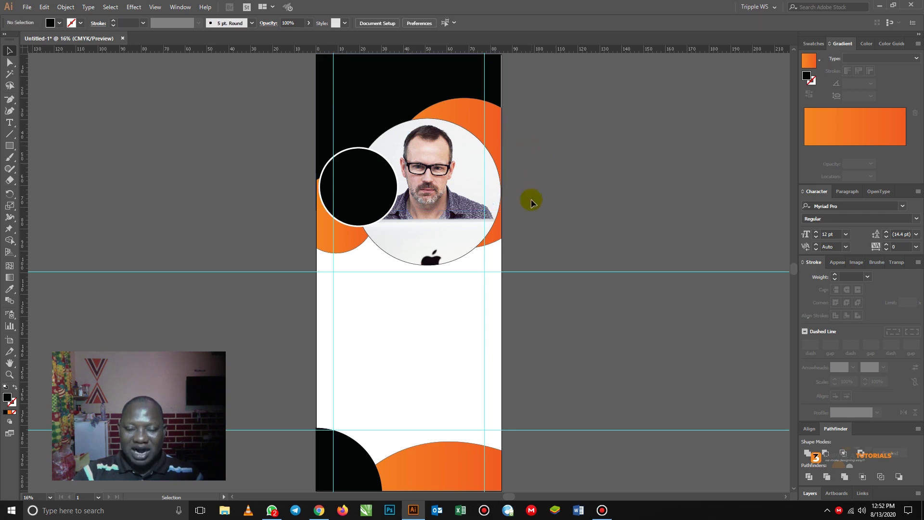
pyautogui.click(463, 74)
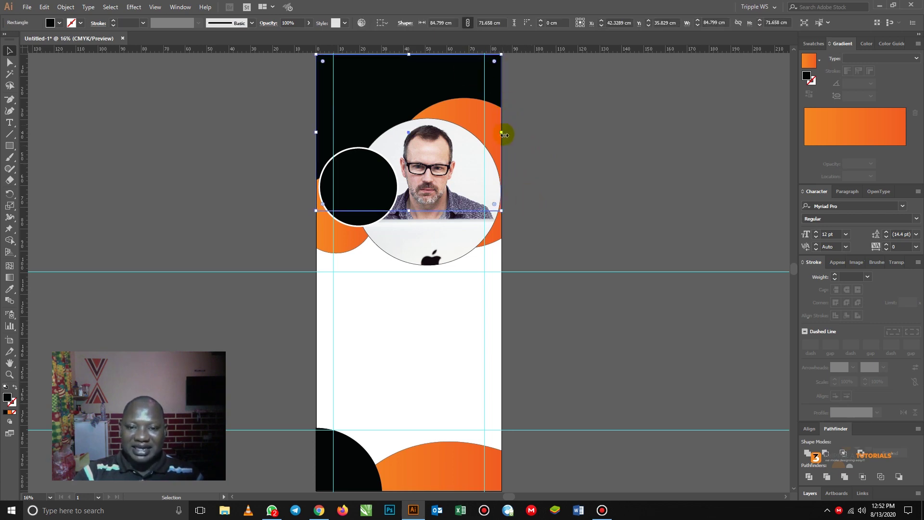
pyautogui.moveTo(504, 130); pyautogui.dragTo(505, 130)
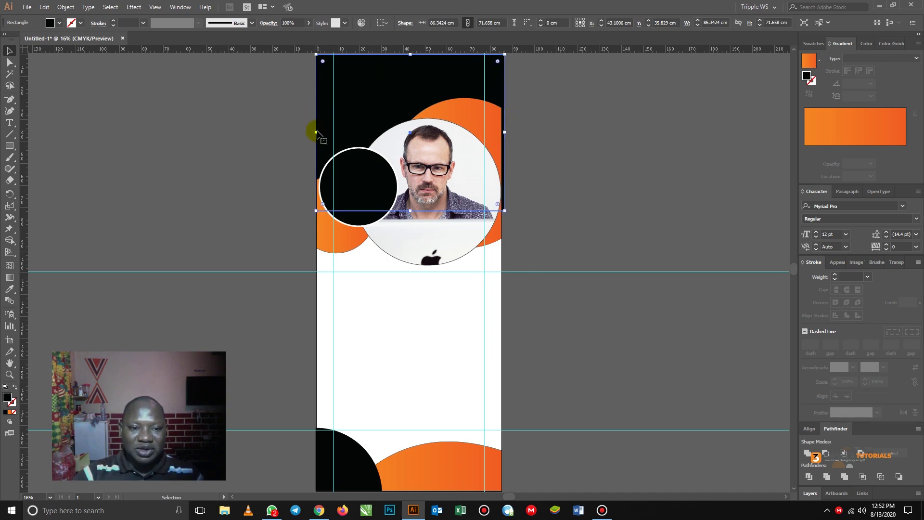
pyautogui.moveTo(315, 132); pyautogui.dragTo(312, 131)
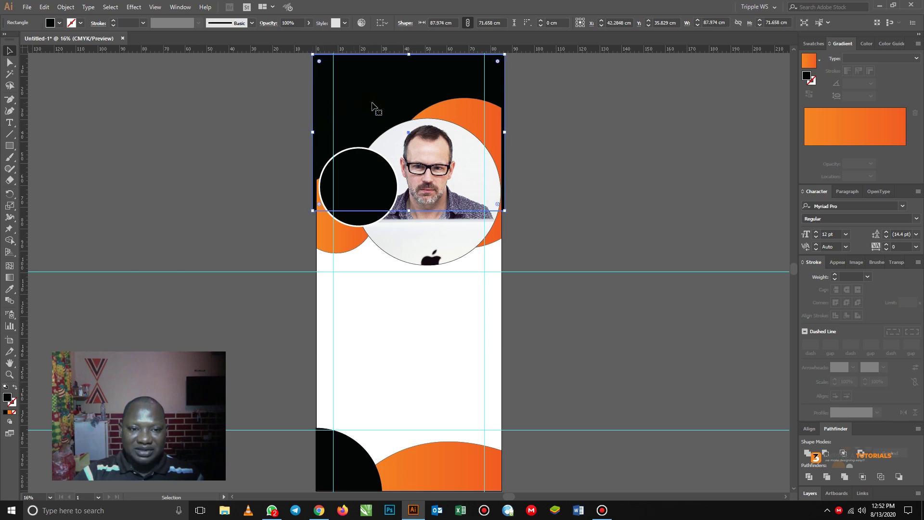
pyautogui.click(506, 157)
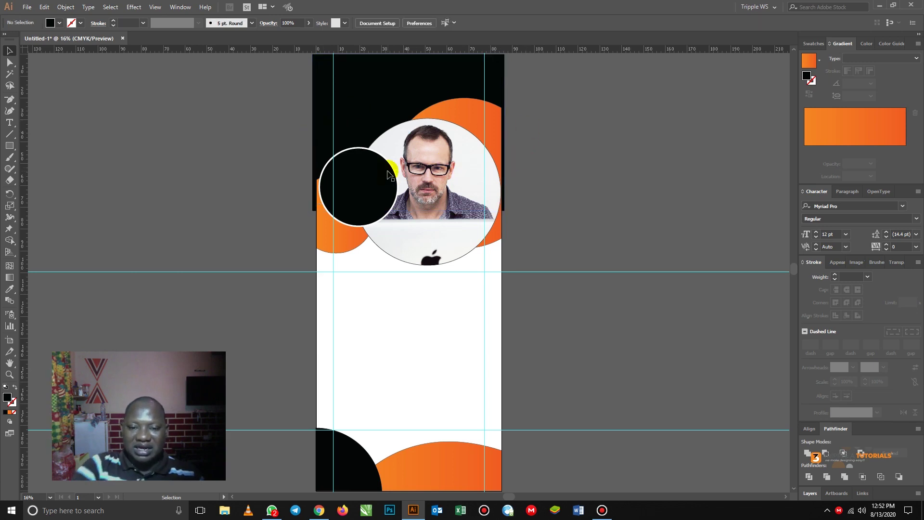
# Shrink the bottom-left black quarter-disc to about 23.39 cm wide
pyautogui.click(395, 258)
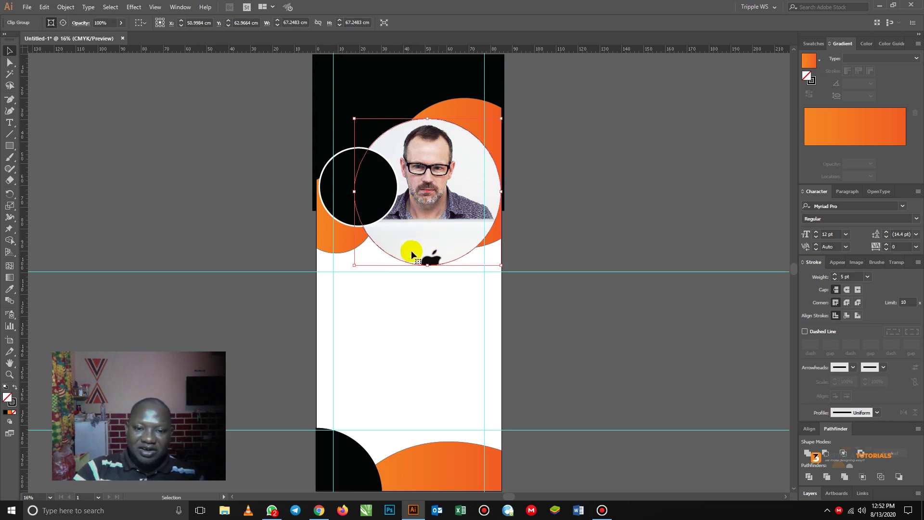
pyautogui.click(255, 189)
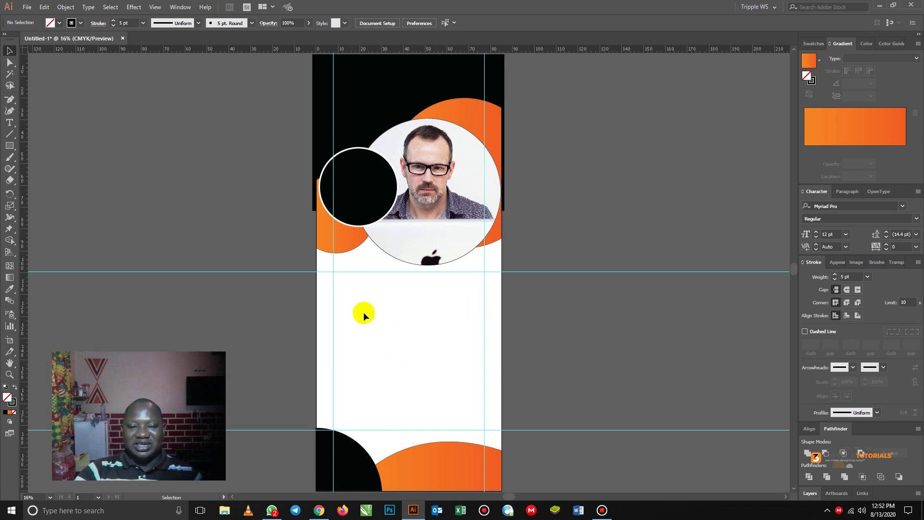
pyautogui.click(346, 467)
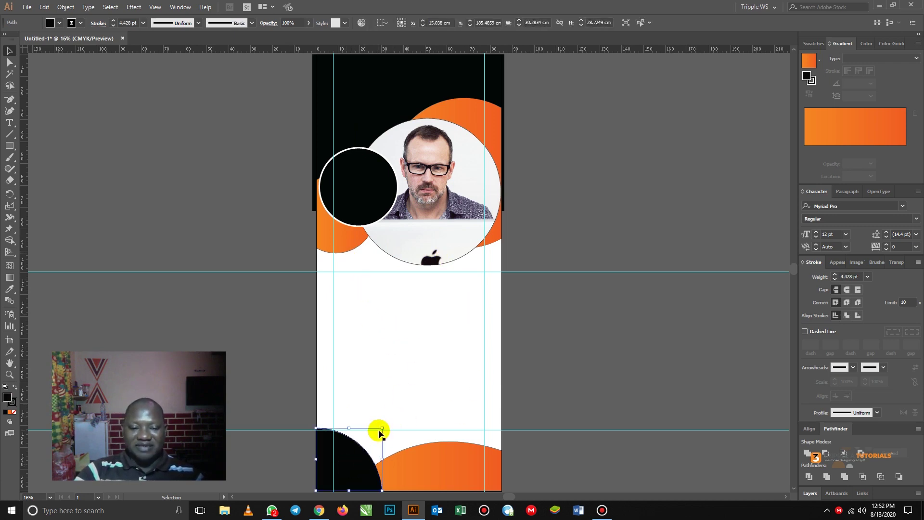
pyautogui.moveTo(381, 427); pyautogui.dragTo(366, 446)
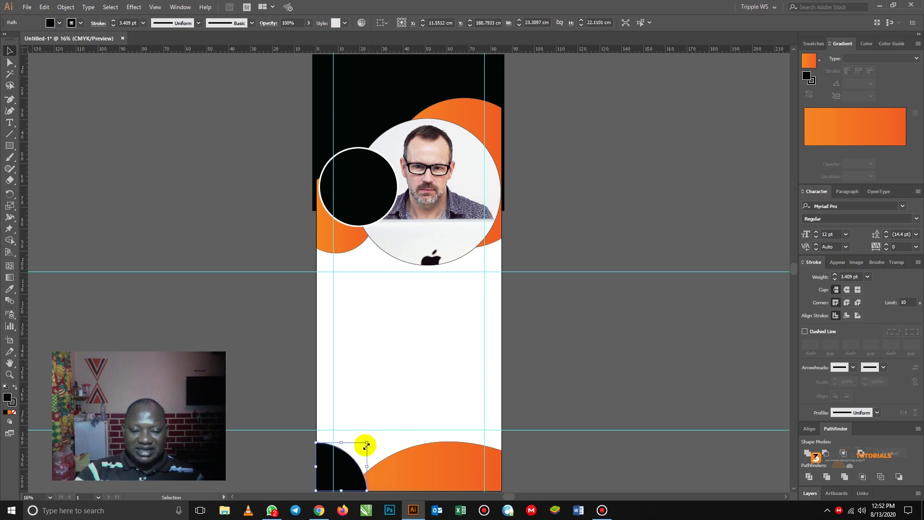
pyautogui.click(303, 384)
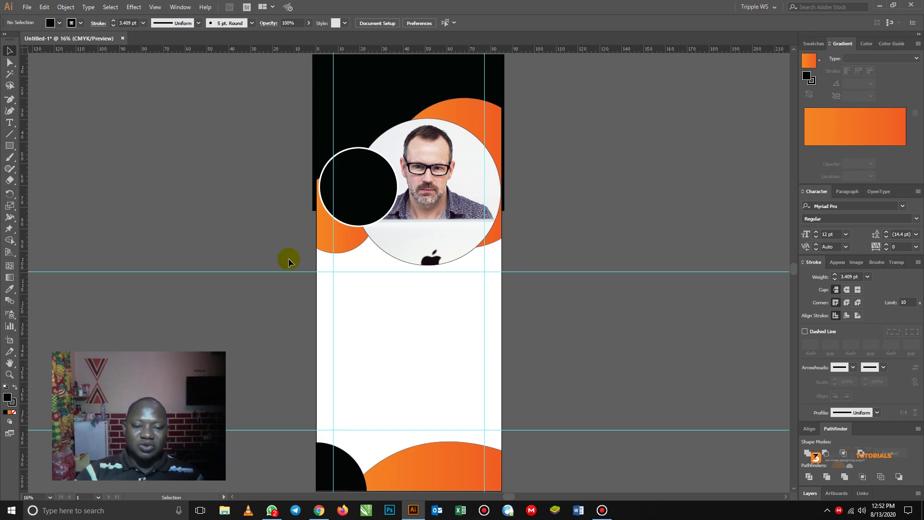
# Save the banner to the Desktop as 'Rollup Banner' in .AI format with default Illustrator options
pyautogui.click(27, 7)
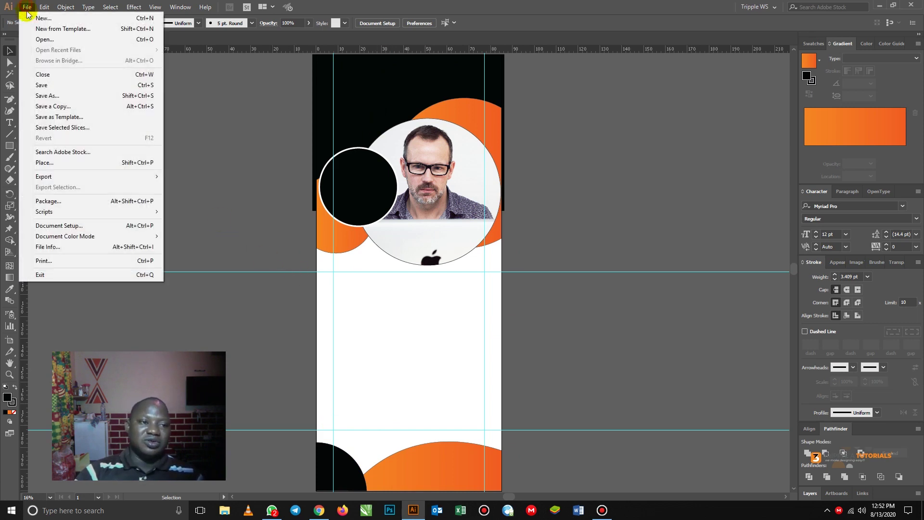
pyautogui.click(40, 84)
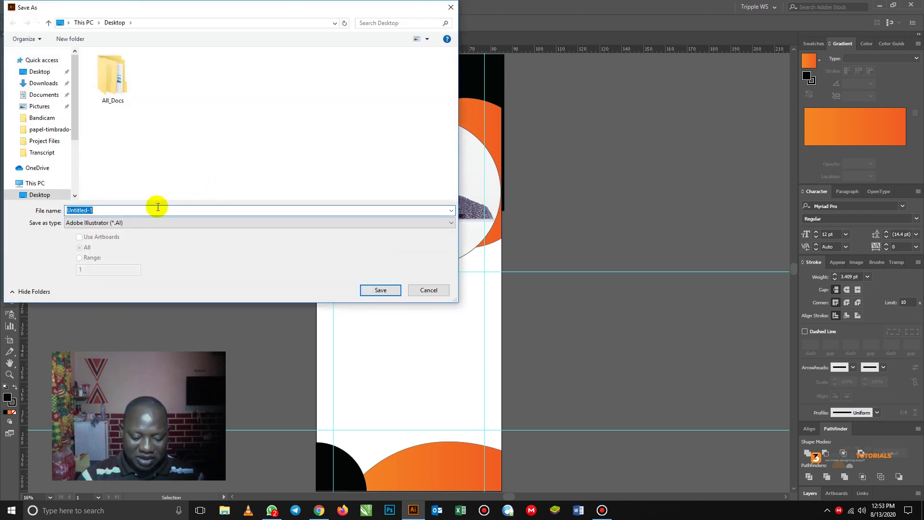
pyautogui.write('Rollup Banner')
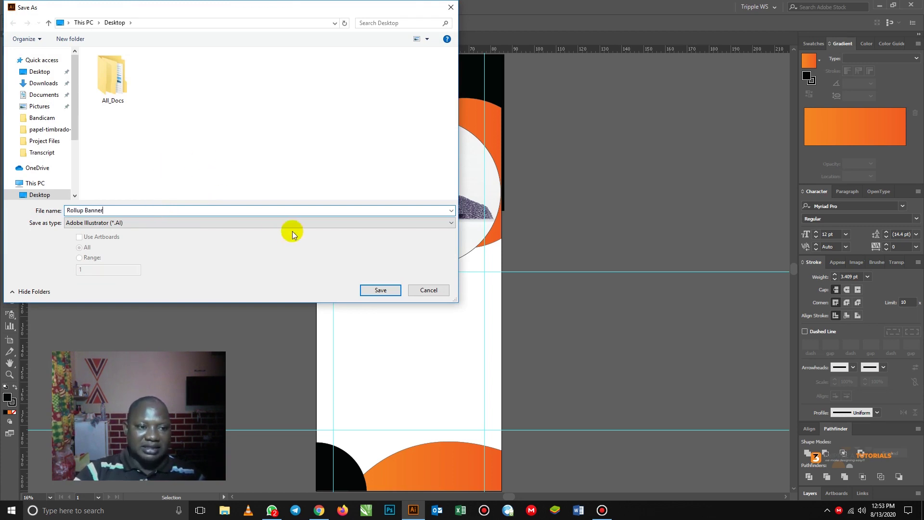
pyautogui.click(387, 291)
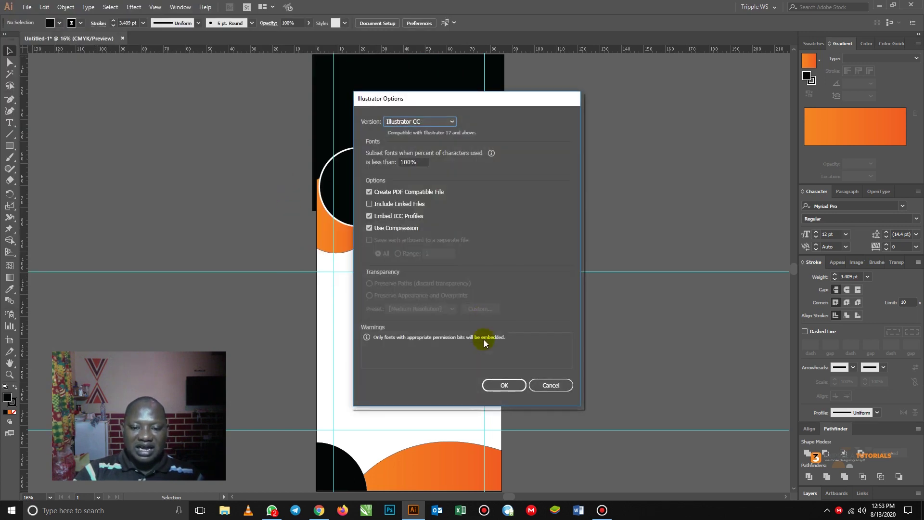
pyautogui.click(510, 385)
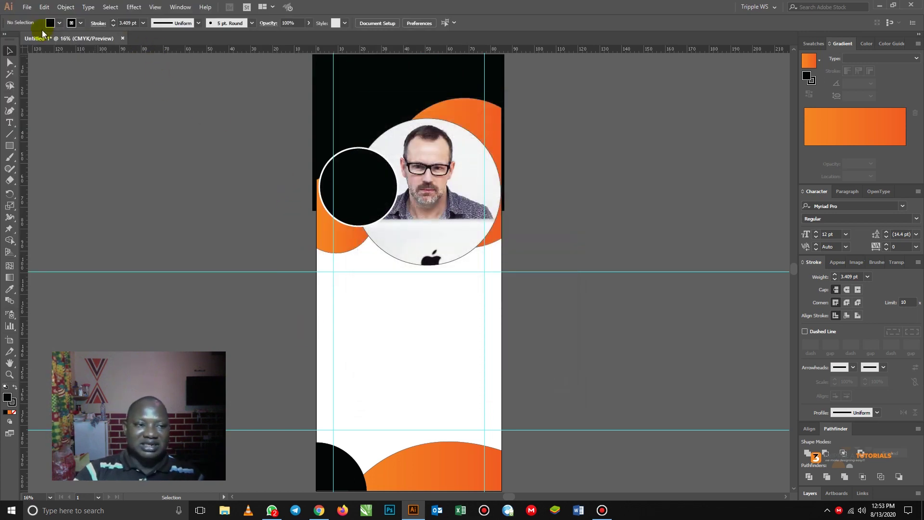
# Set up a JPEG export named 'Rollup Banner' to the Desktop, using all artboards
pyautogui.click(27, 6)
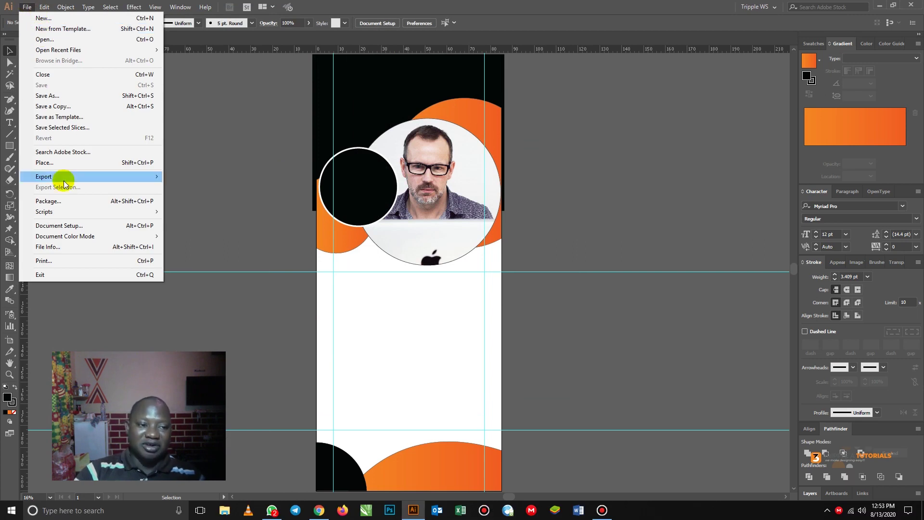
pyautogui.moveTo(64, 183)
pyautogui.click(195, 189)
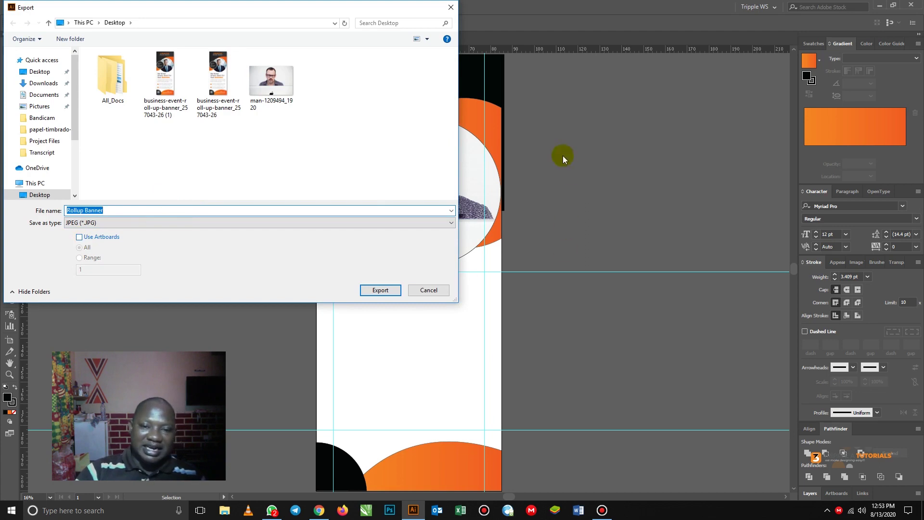
pyautogui.click(78, 237)
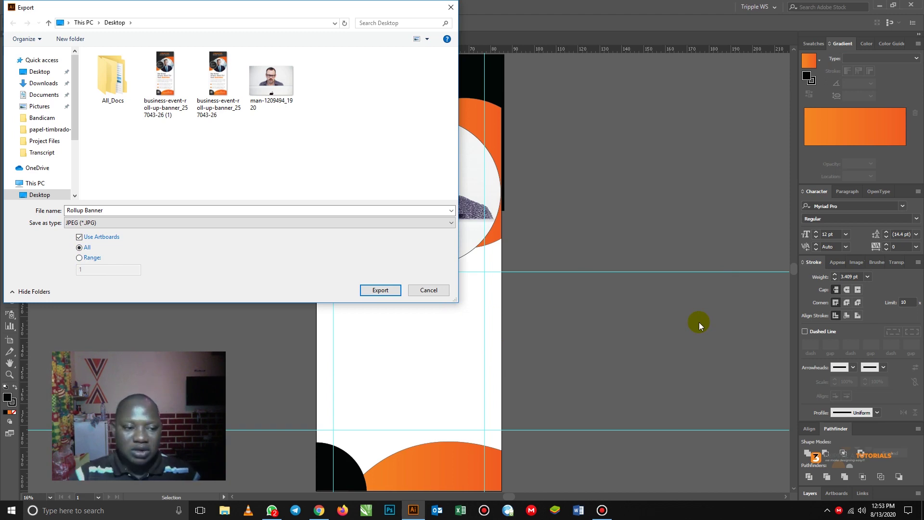
pyautogui.click(79, 257)
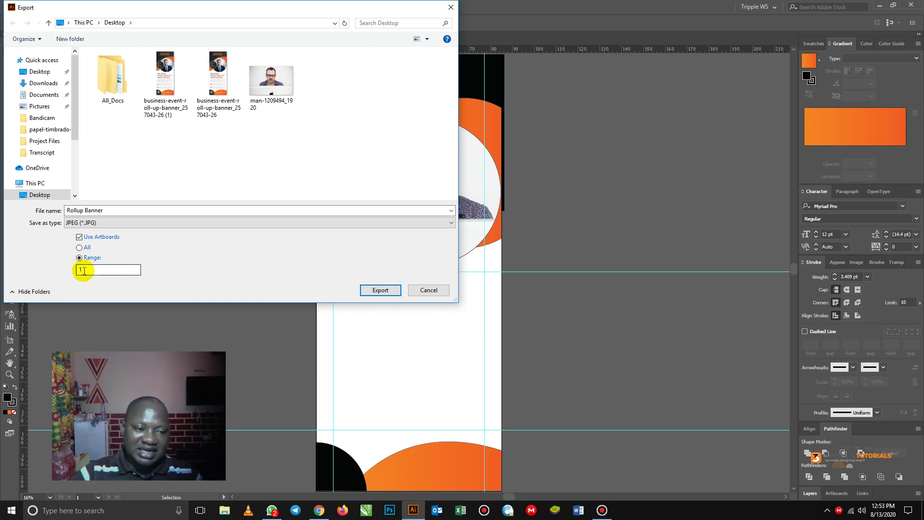
pyautogui.doubleClick(82, 270)
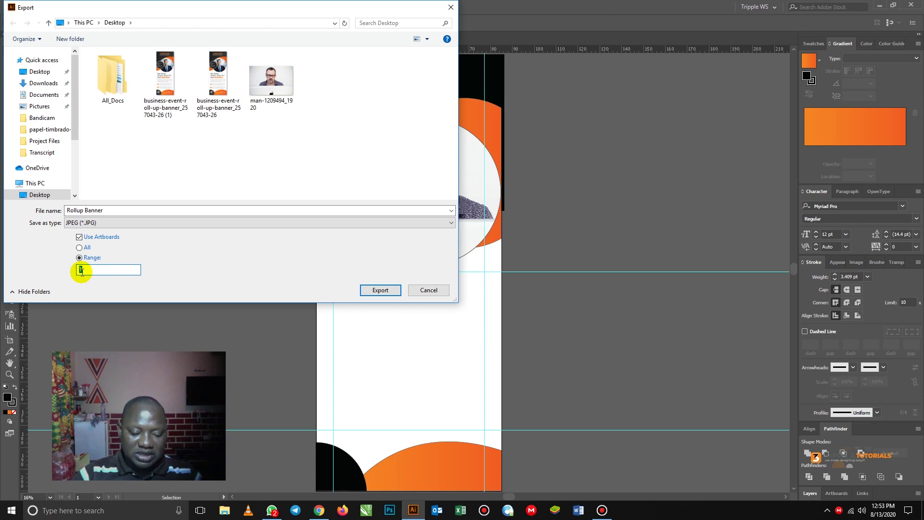
pyautogui.write('2')
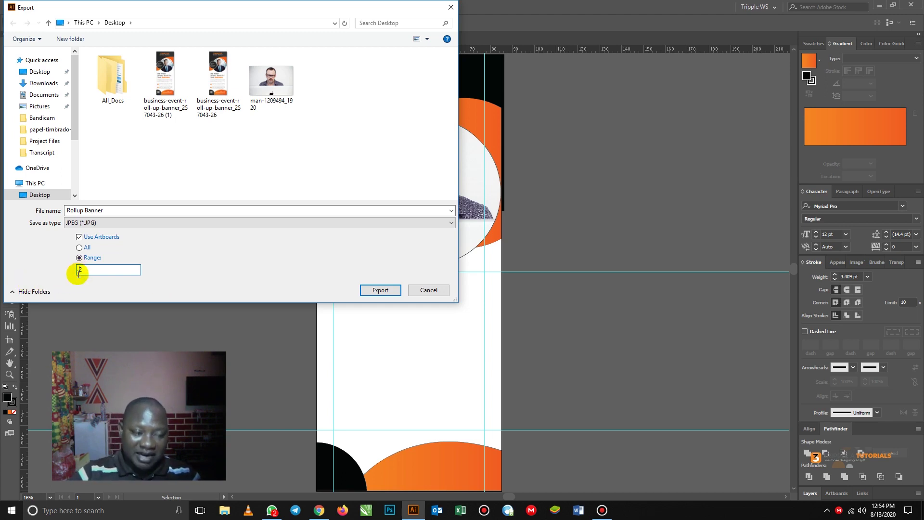
pyautogui.write('1,5')
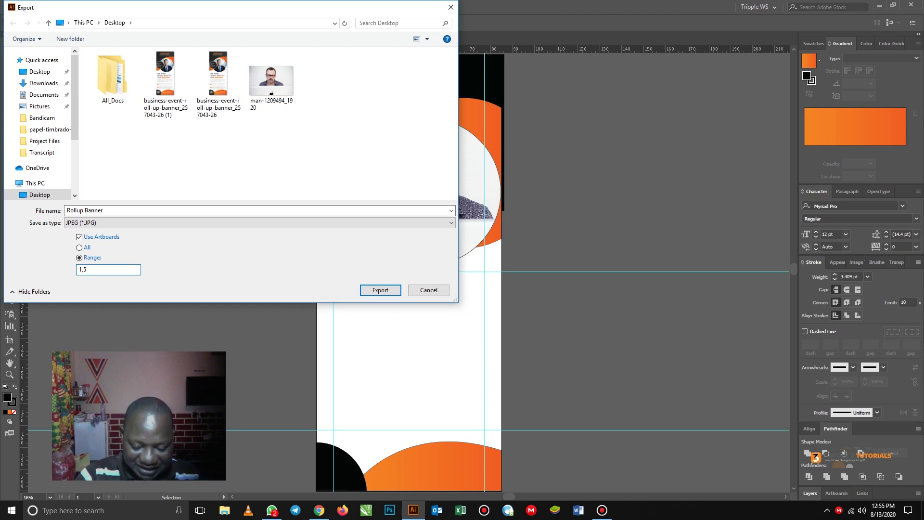
pyautogui.press('BackSpace')
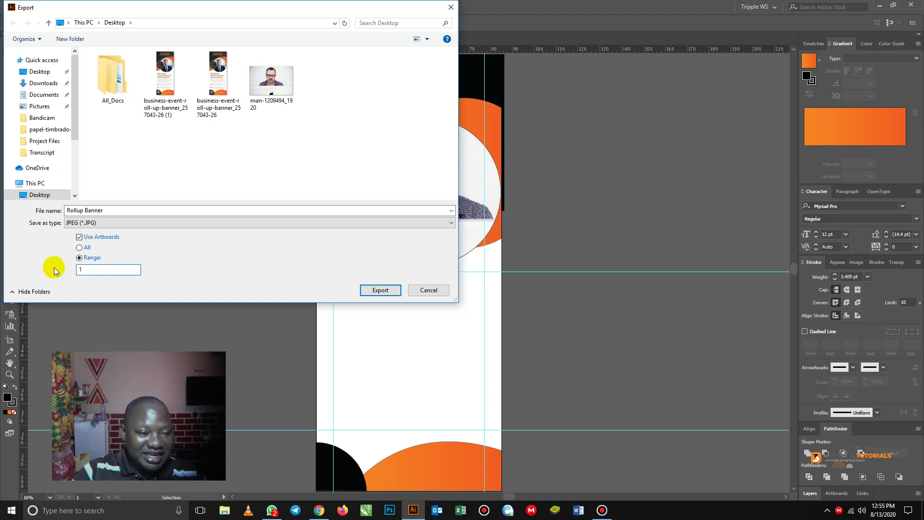
pyautogui.click(80, 247)
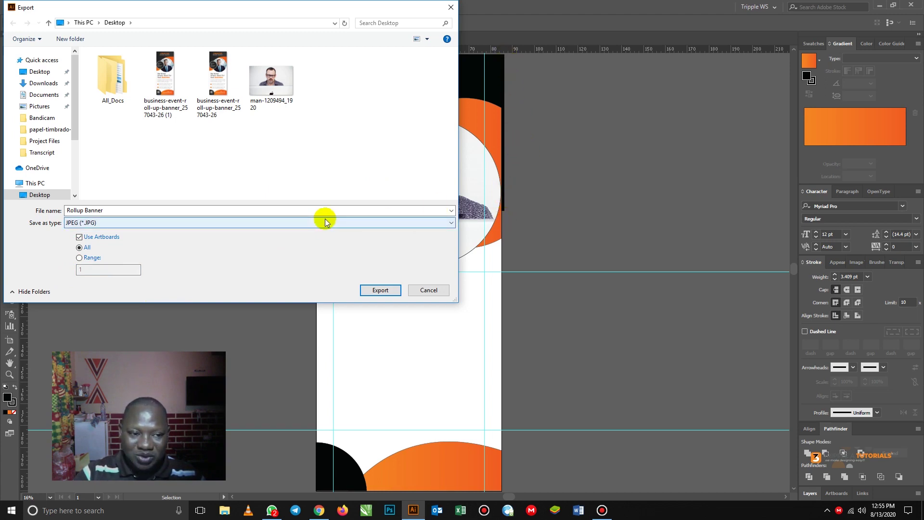
# Export the JPEG in CMYK at High quality (6) and 72 ppi
pyautogui.click(380, 290)
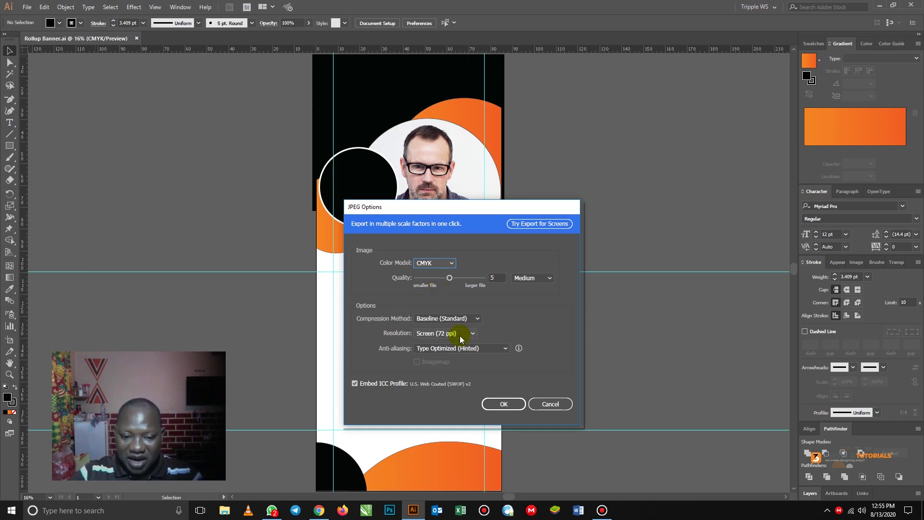
pyautogui.click(549, 279)
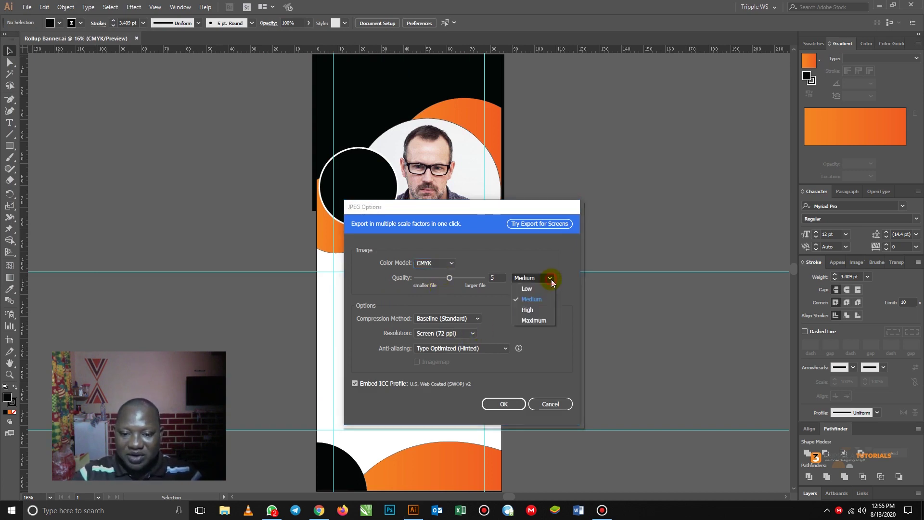
pyautogui.click(534, 310)
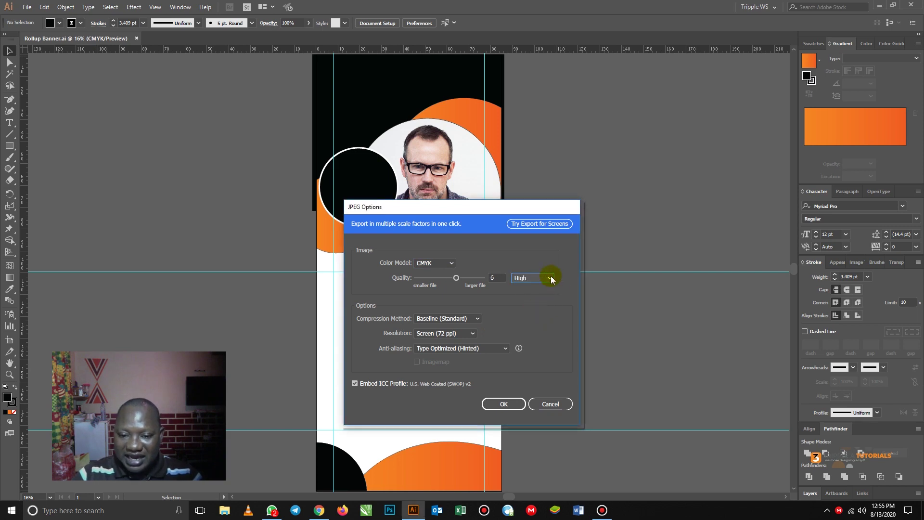
pyautogui.click(550, 277)
pyautogui.click(539, 322)
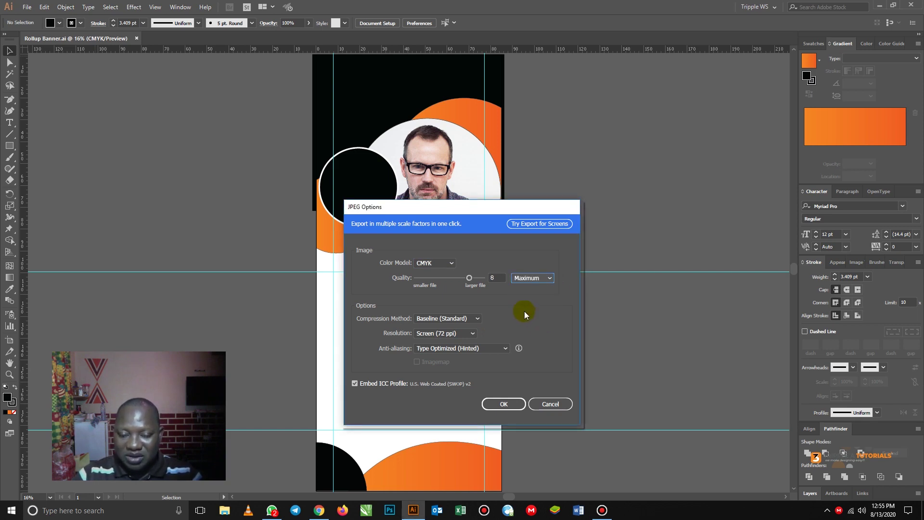
pyautogui.moveTo(470, 278); pyautogui.dragTo(486, 280)
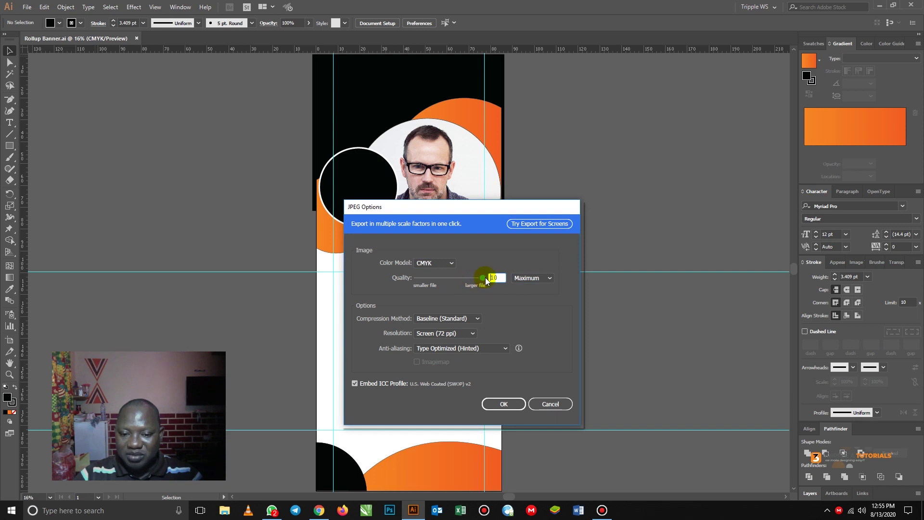
pyautogui.click(535, 277)
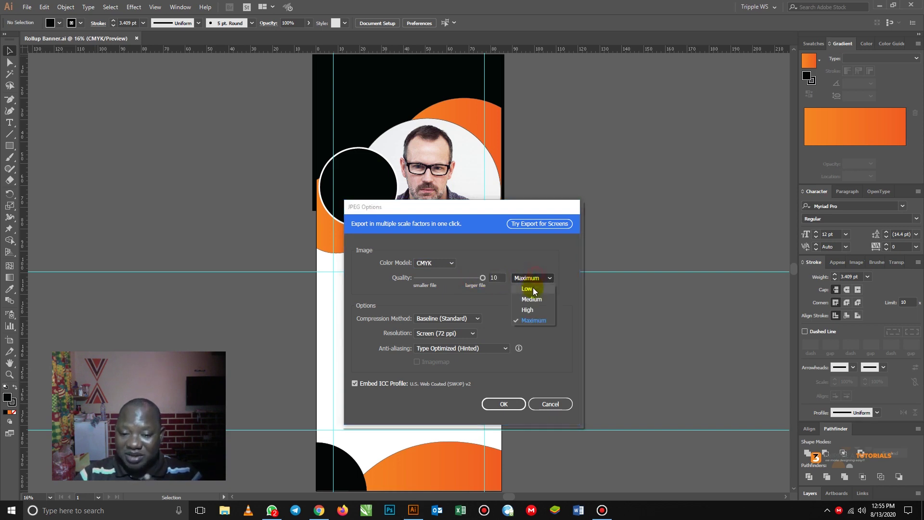
pyautogui.click(531, 308)
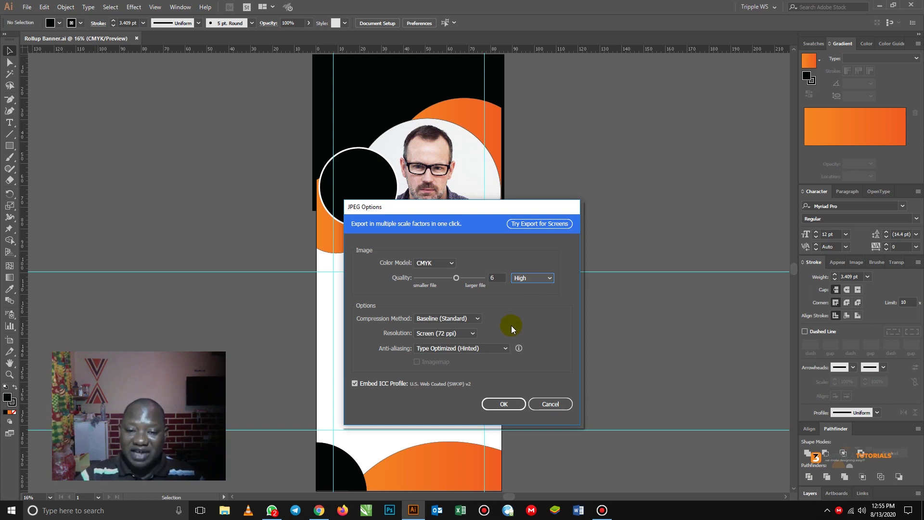
pyautogui.click(497, 404)
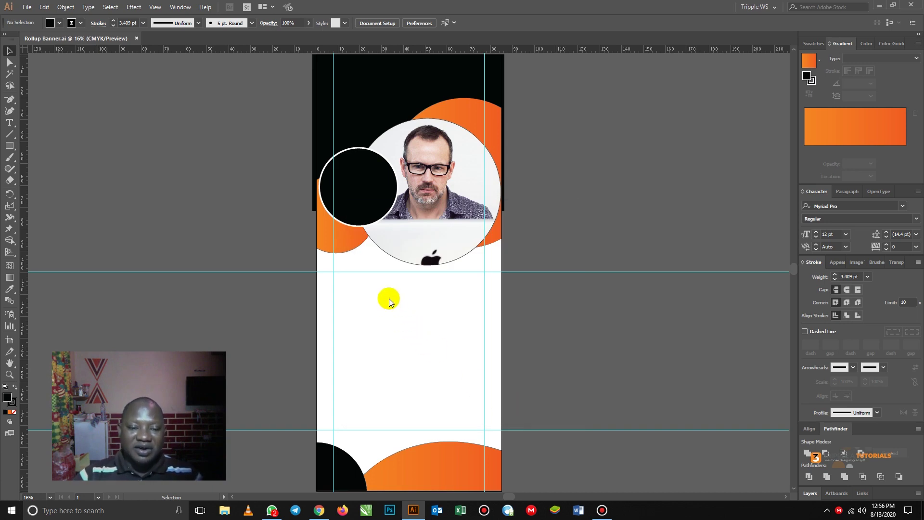
# Open the exported Rollup Banner-01.jpg from the desktop in Picture Manager for review
pyautogui.click(878, 8)
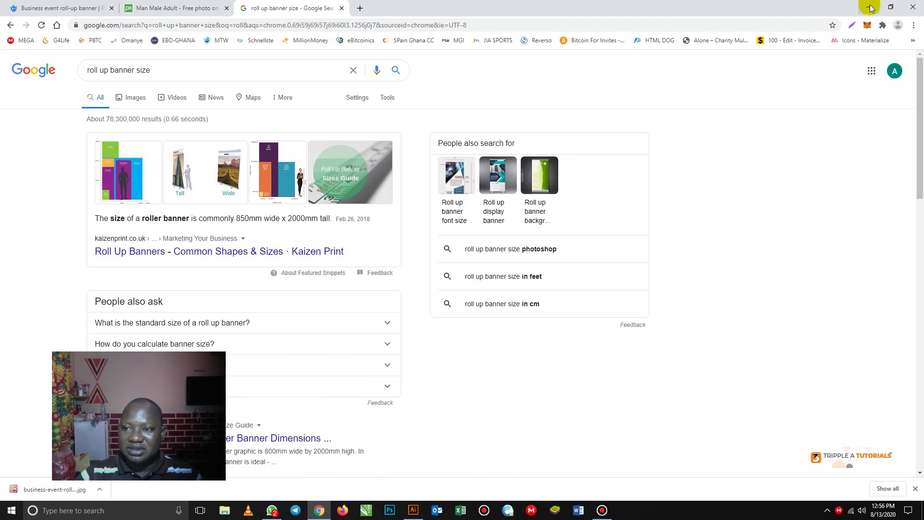
pyautogui.click(870, 9)
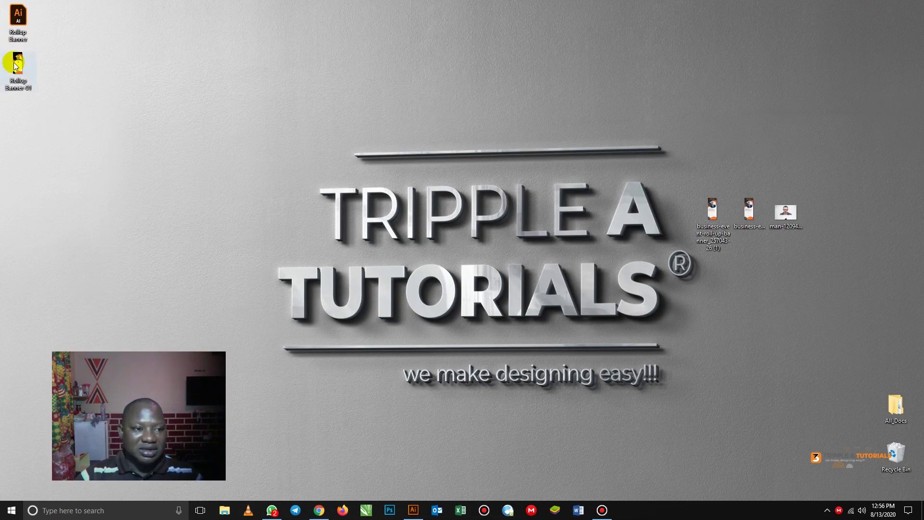
pyautogui.moveTo(15, 65); pyautogui.dragTo(126, 114)
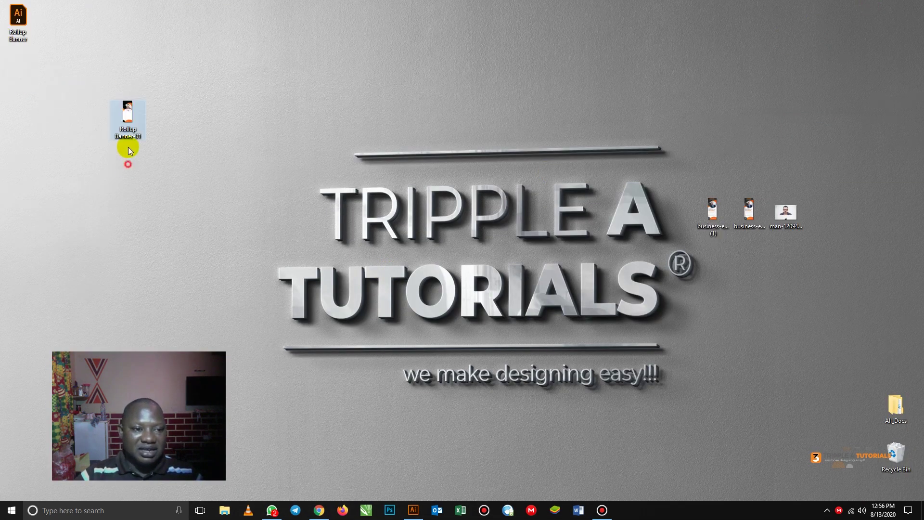
pyautogui.doubleClick(128, 114)
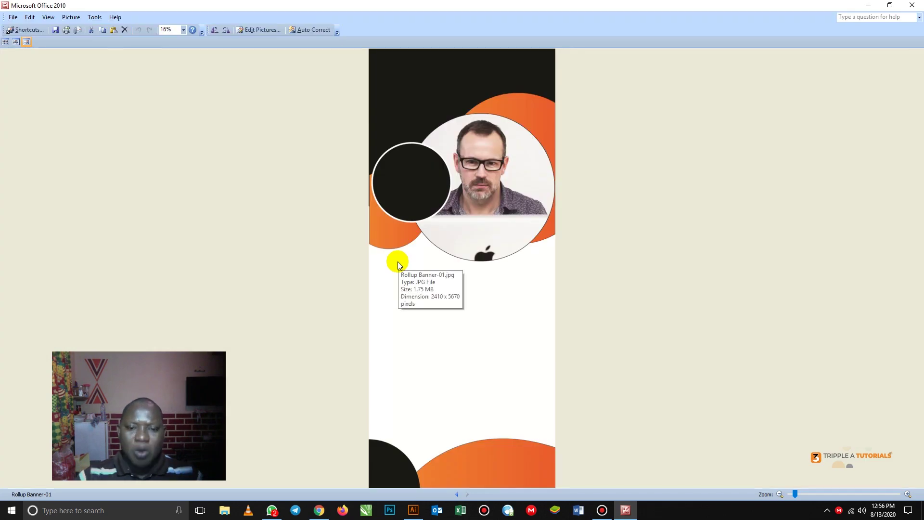